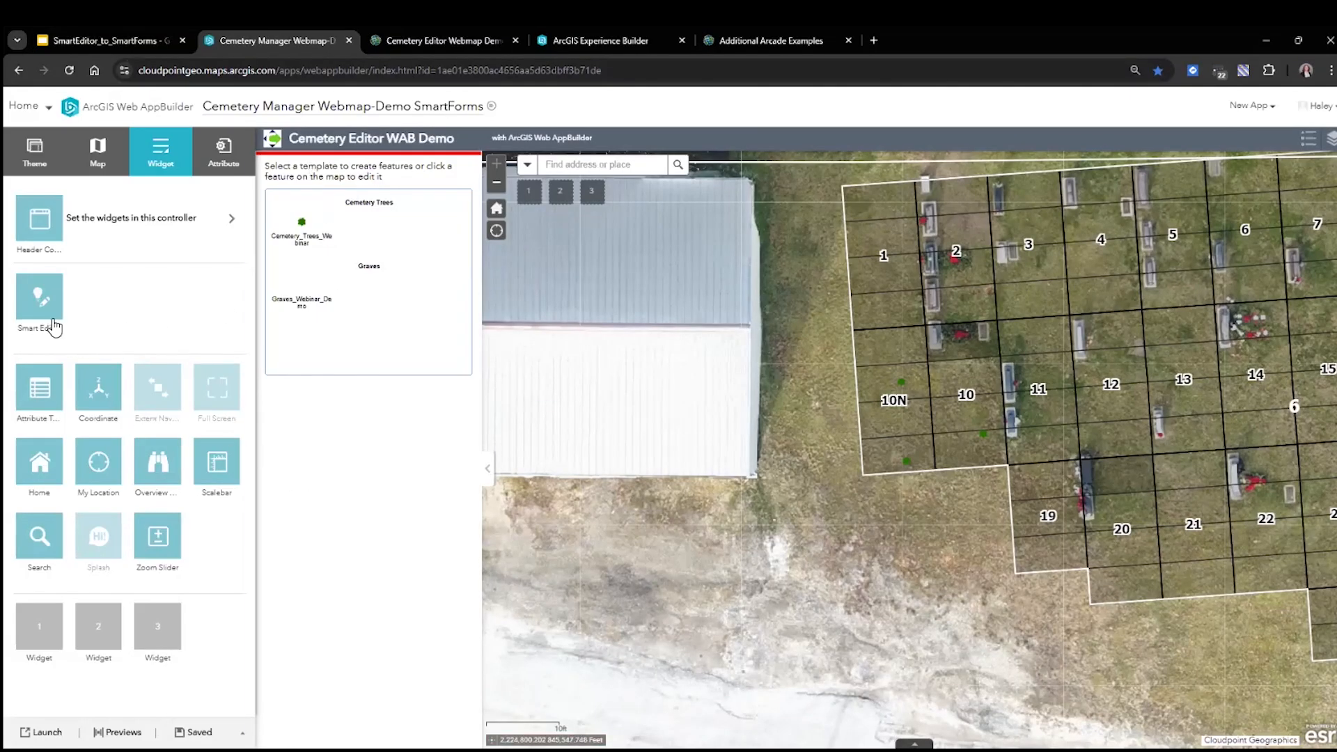
# Open the Smart Editor widget's configuration and review the Graves layer's settings.
pyautogui.moveTo(55, 325)
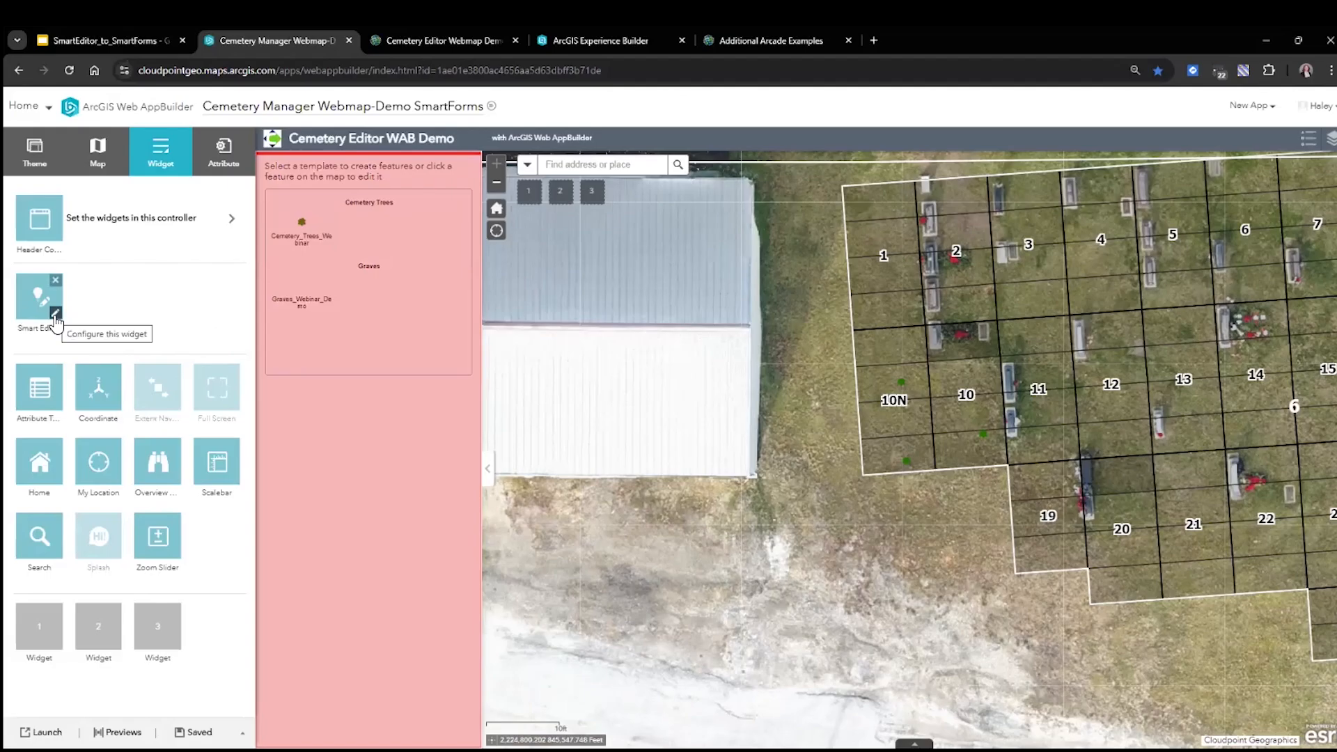
pyautogui.click(55, 316)
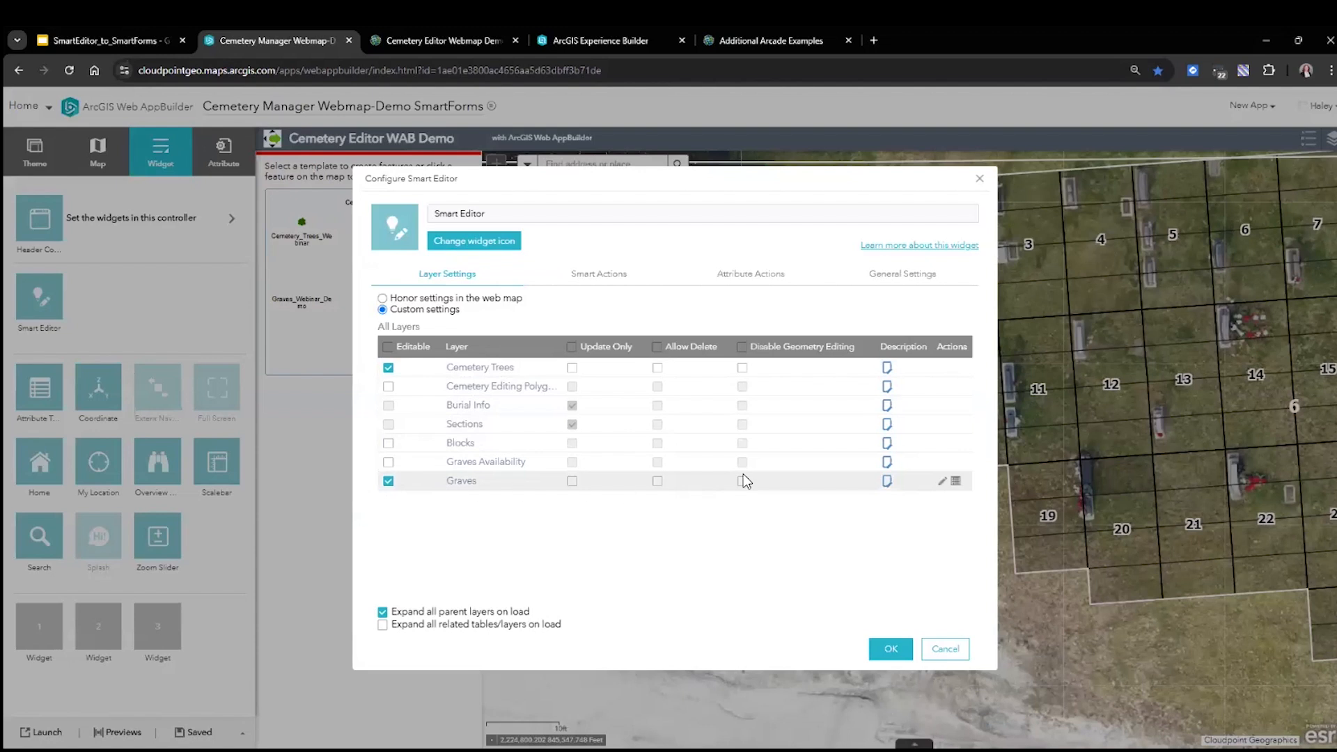
pyautogui.click(955, 481)
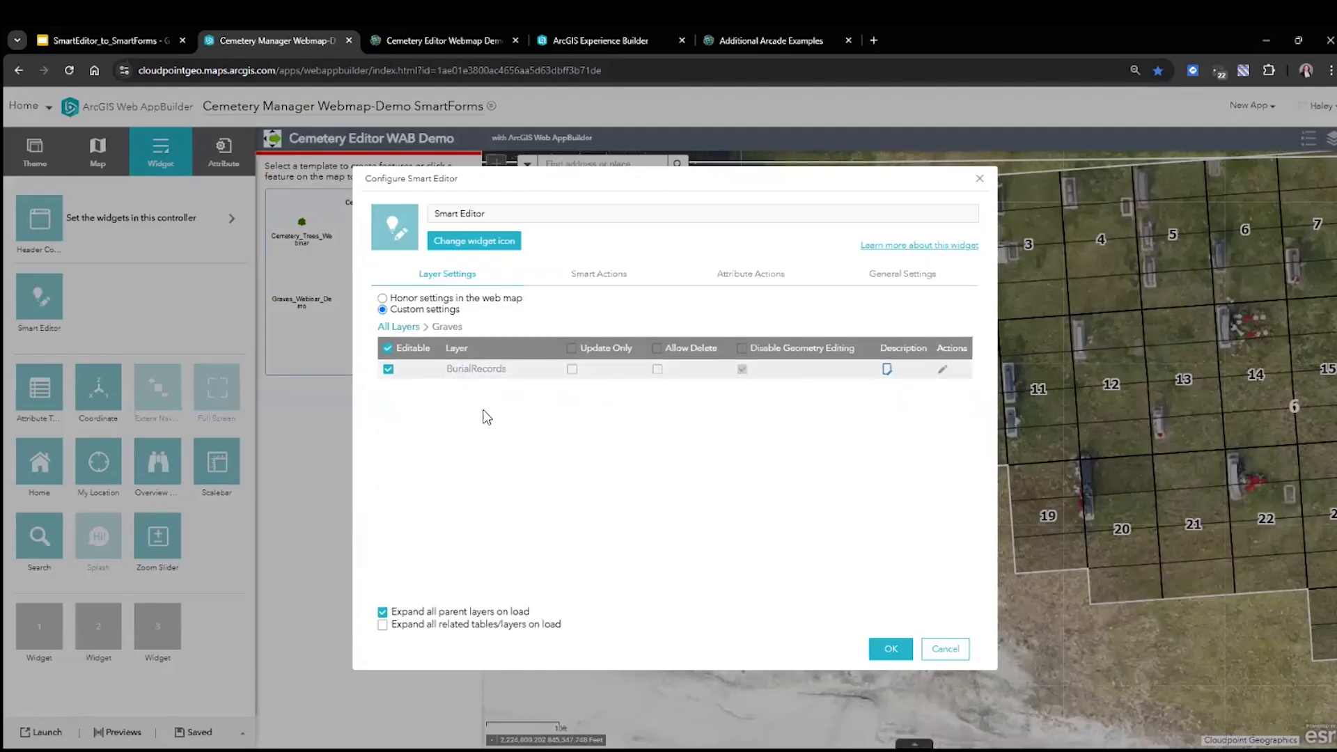
# Go to Smart Actions and edit the 'Owner not empty' smart action.
pyautogui.click(607, 276)
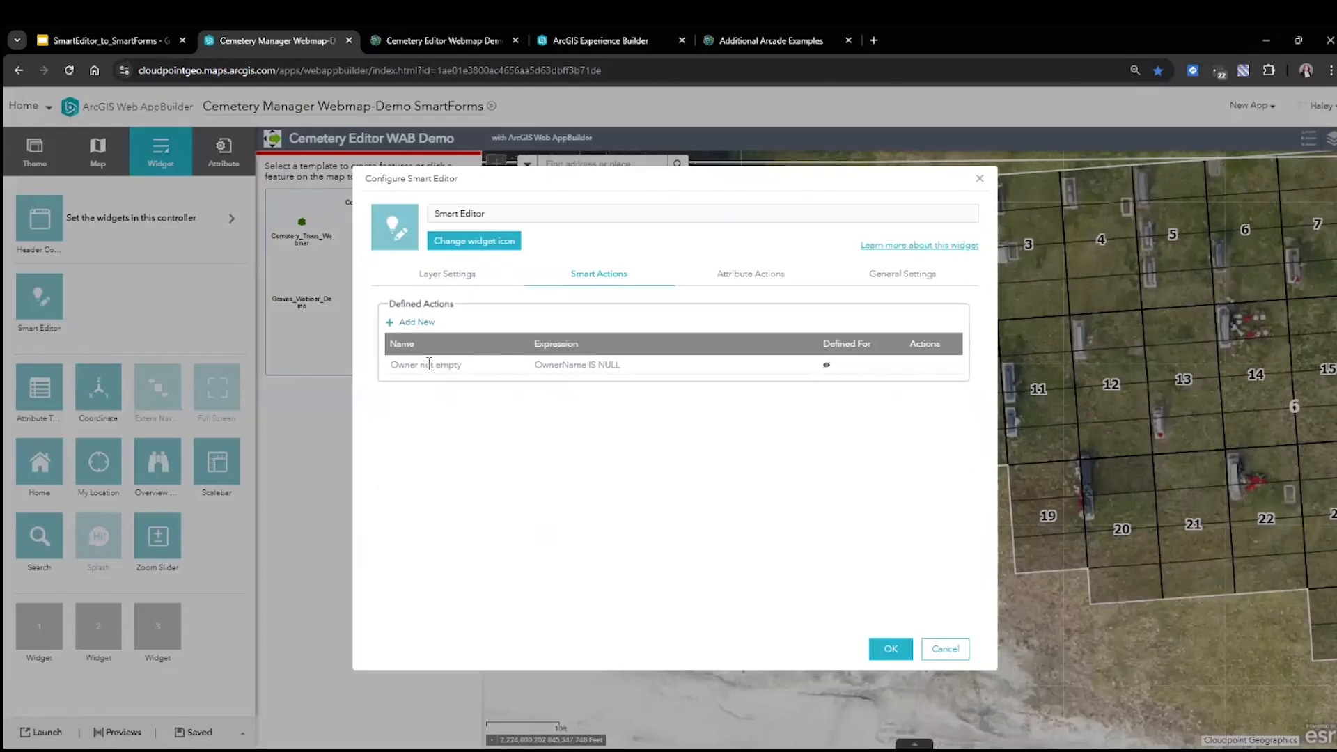
pyautogui.click(857, 365)
pyautogui.moveTo(823, 364)
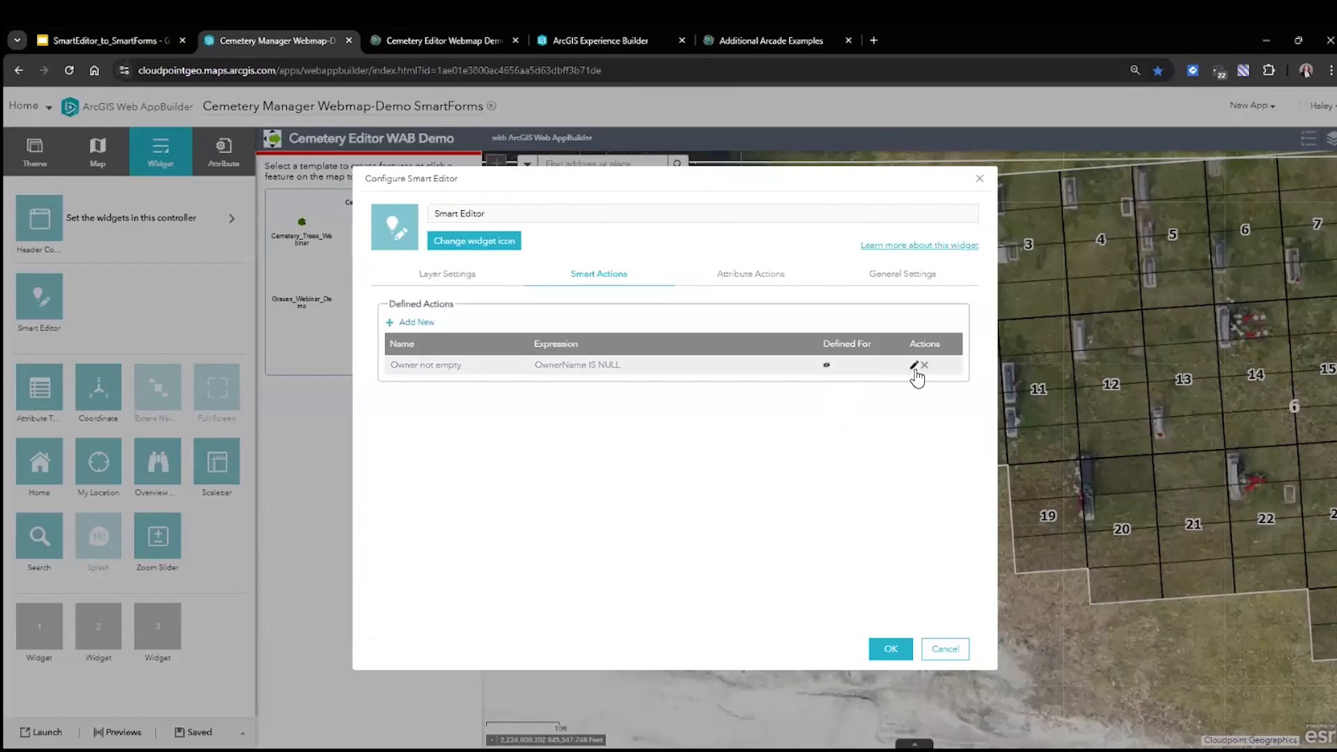
pyautogui.click(914, 366)
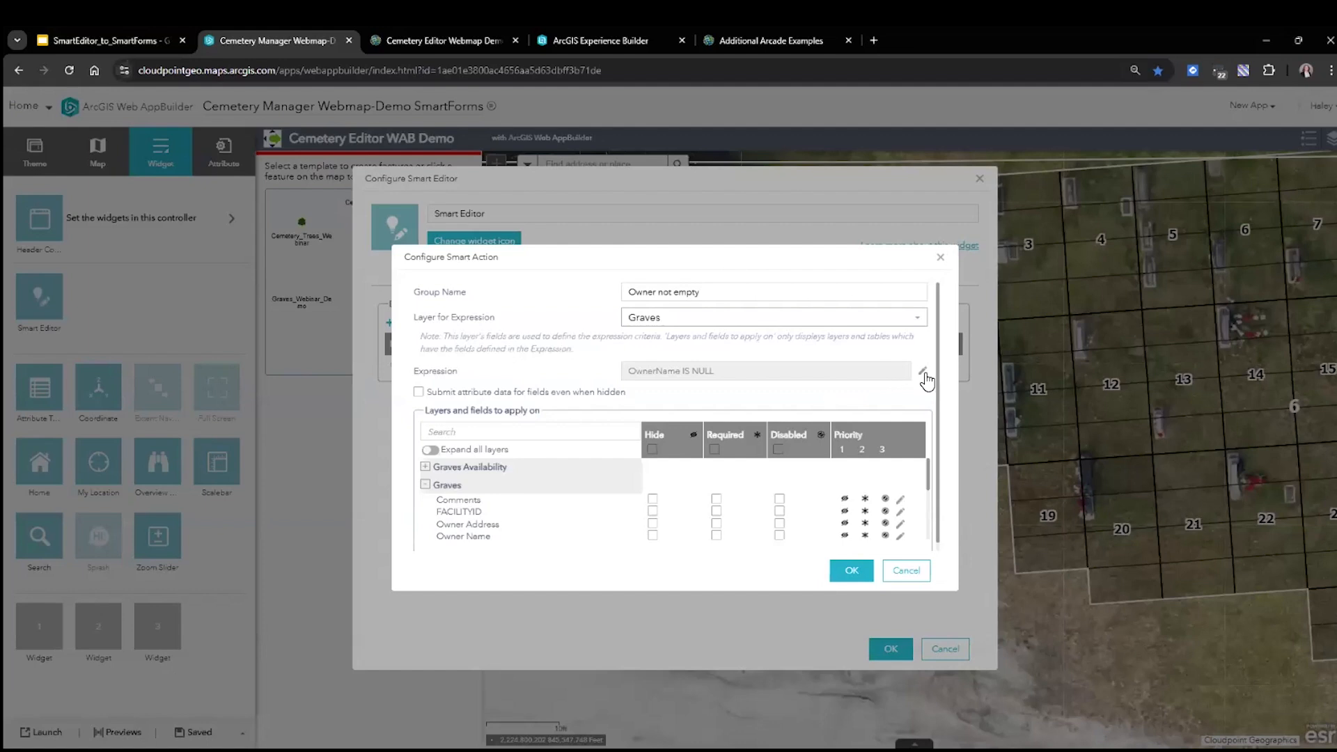
# Review the OwnerName IS NULL condition, then cancel out of the smart action without changes.
pyautogui.click(923, 373)
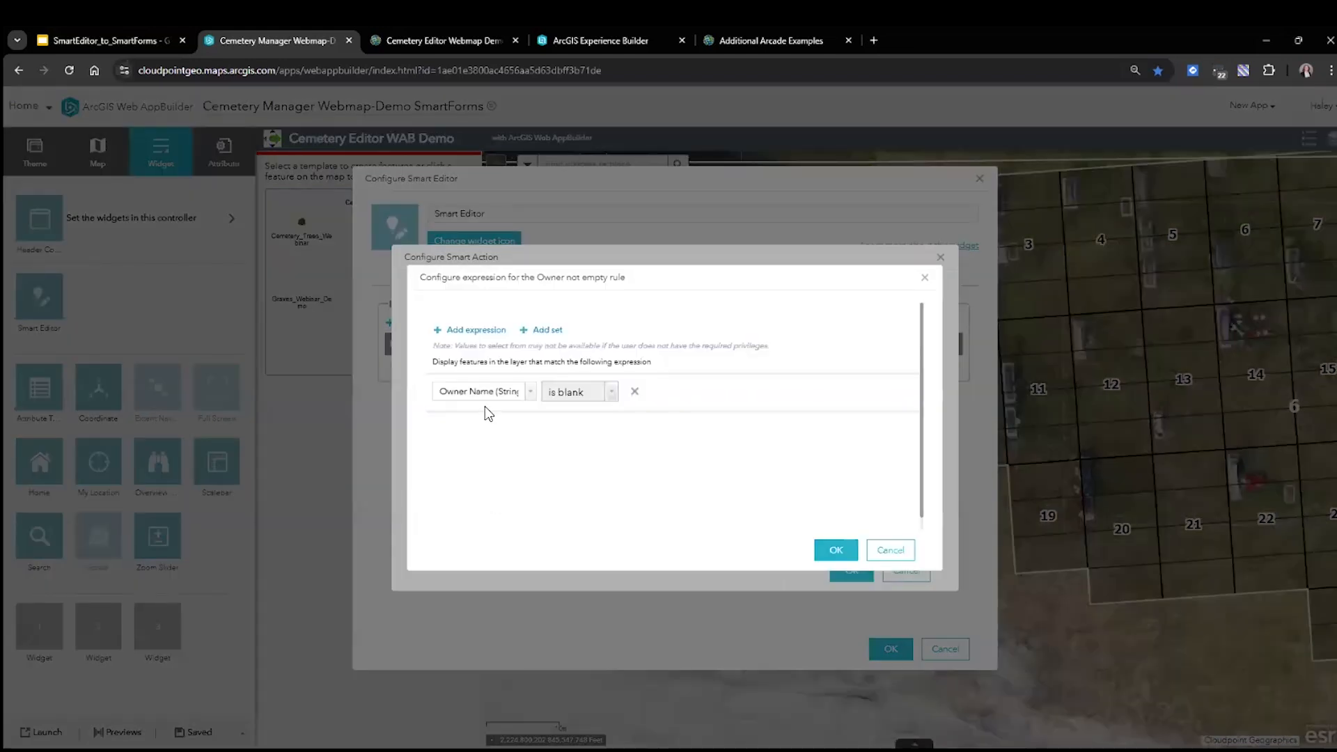
pyautogui.click(905, 552)
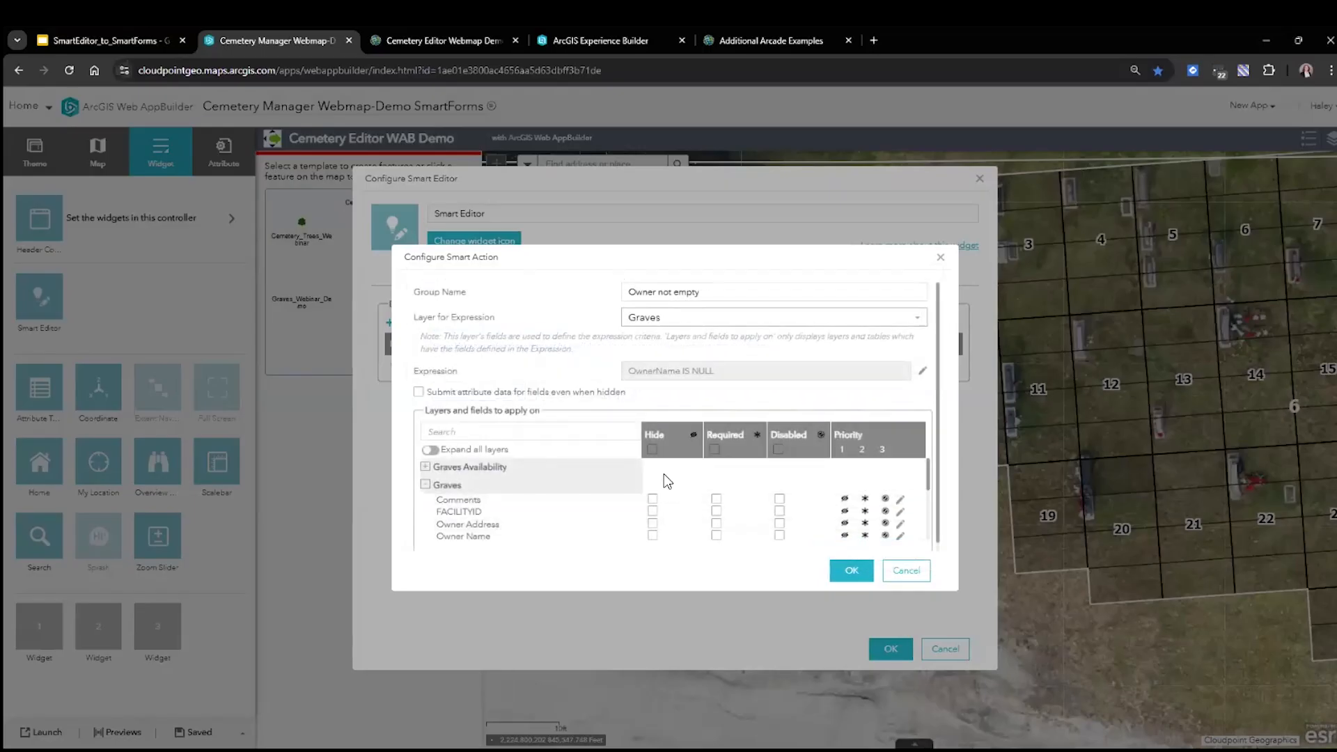
pyautogui.scroll(-3, 662, 474)
pyautogui.moveTo(926, 529); pyautogui.dragTo(926, 514)
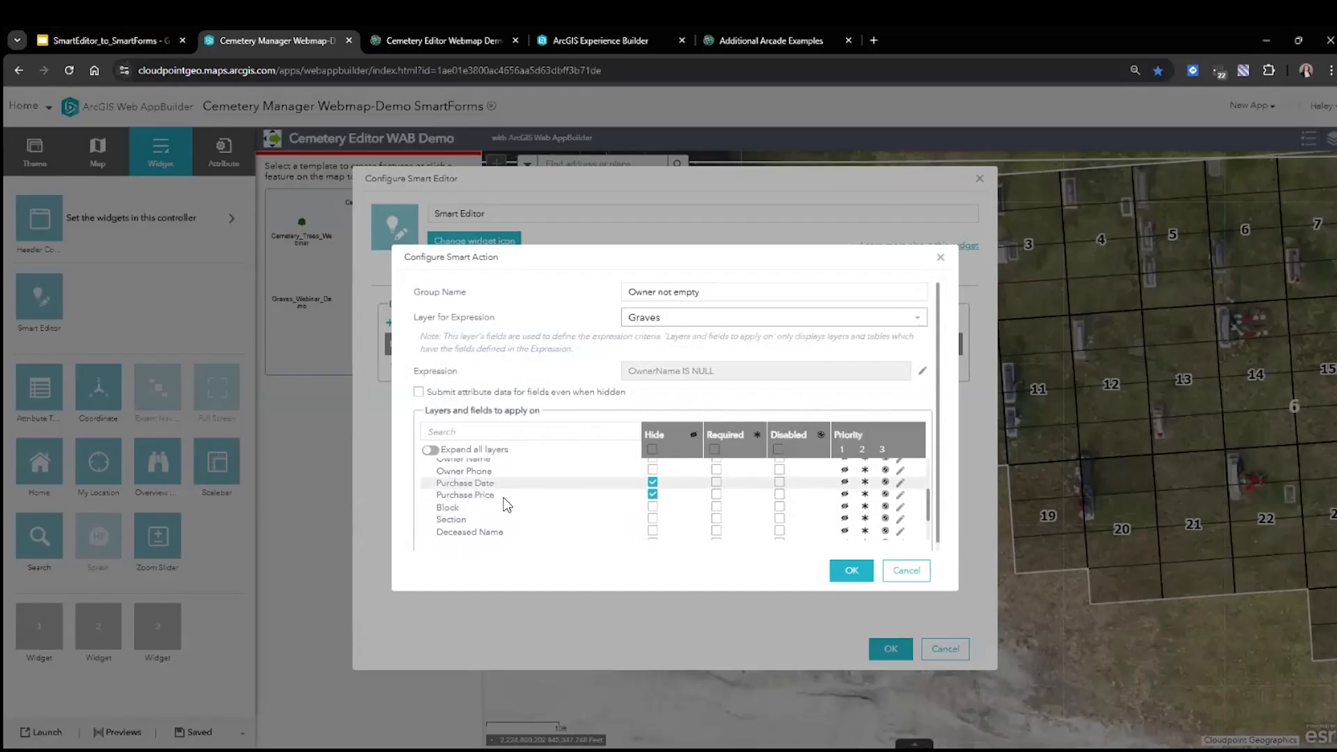
pyautogui.click(905, 578)
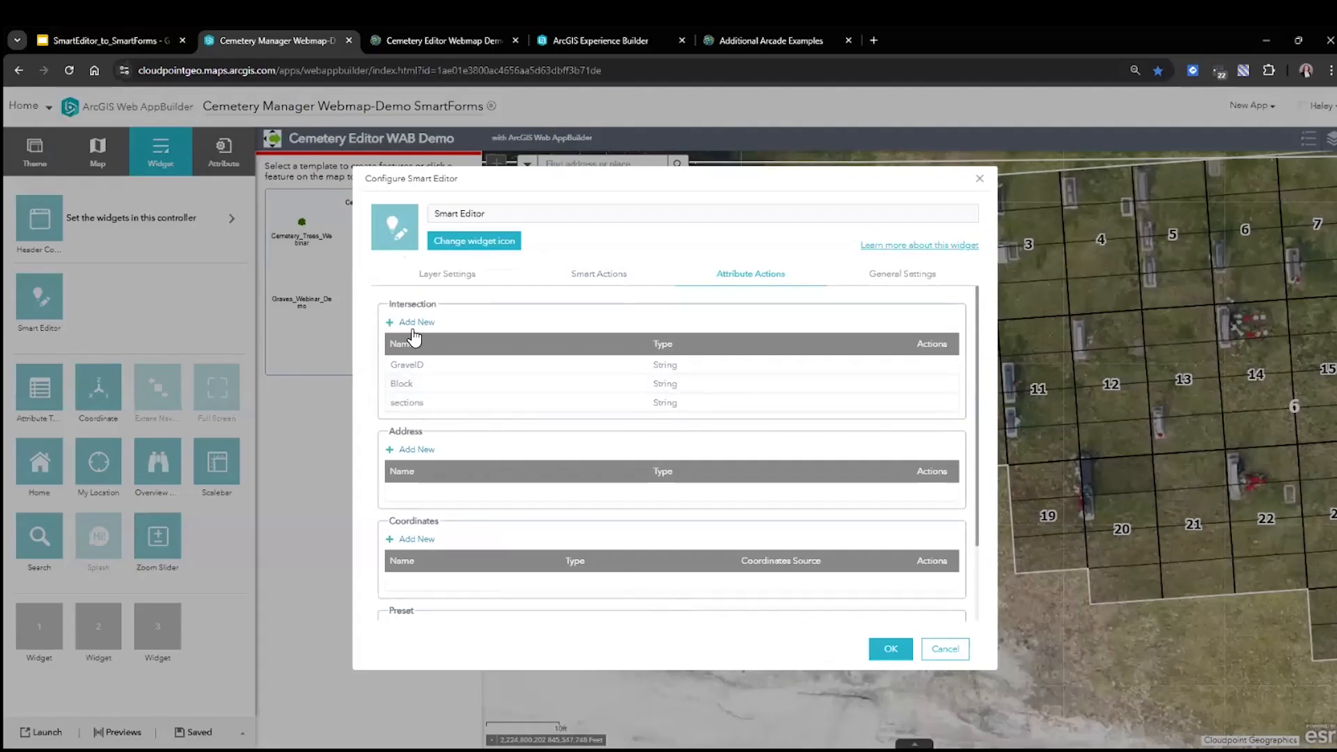
# Review the GraveID intersection attribute action and close it unchanged.
pyautogui.scroll(-3, 485, 599)
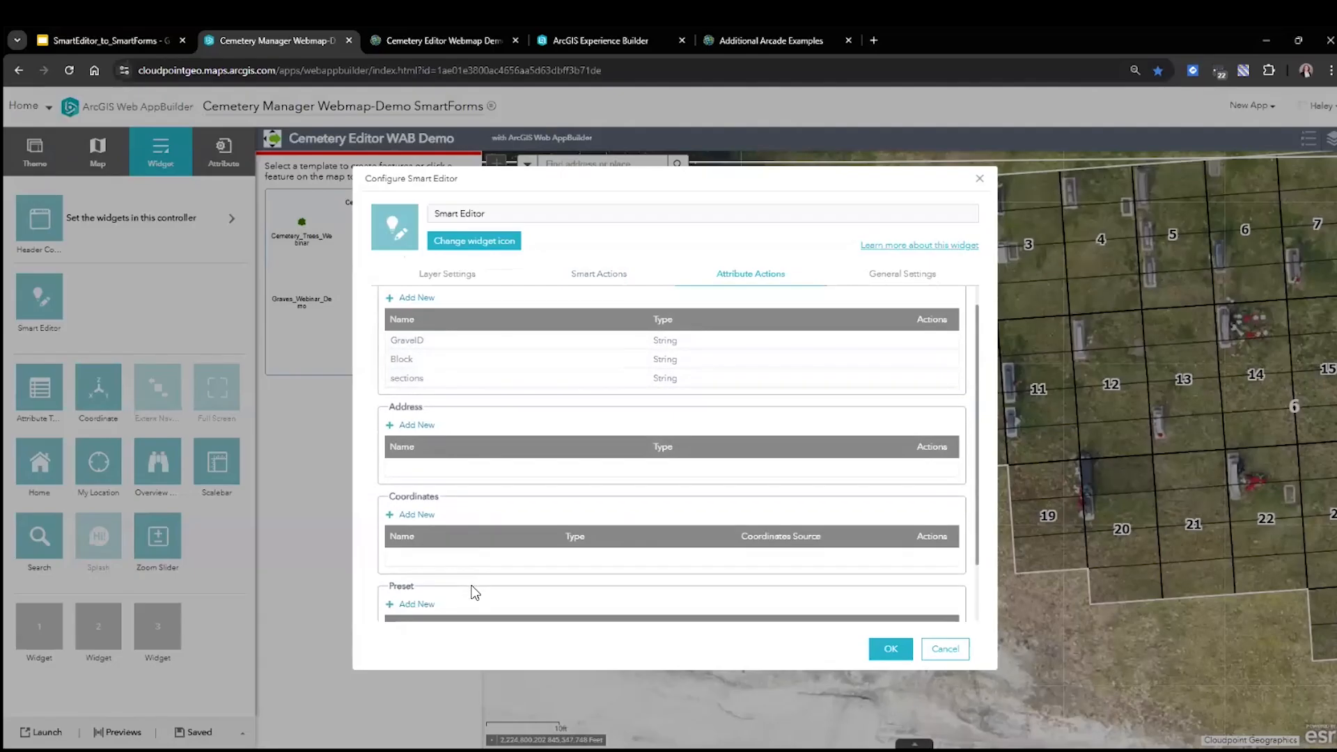
pyautogui.scroll(3, 474, 592)
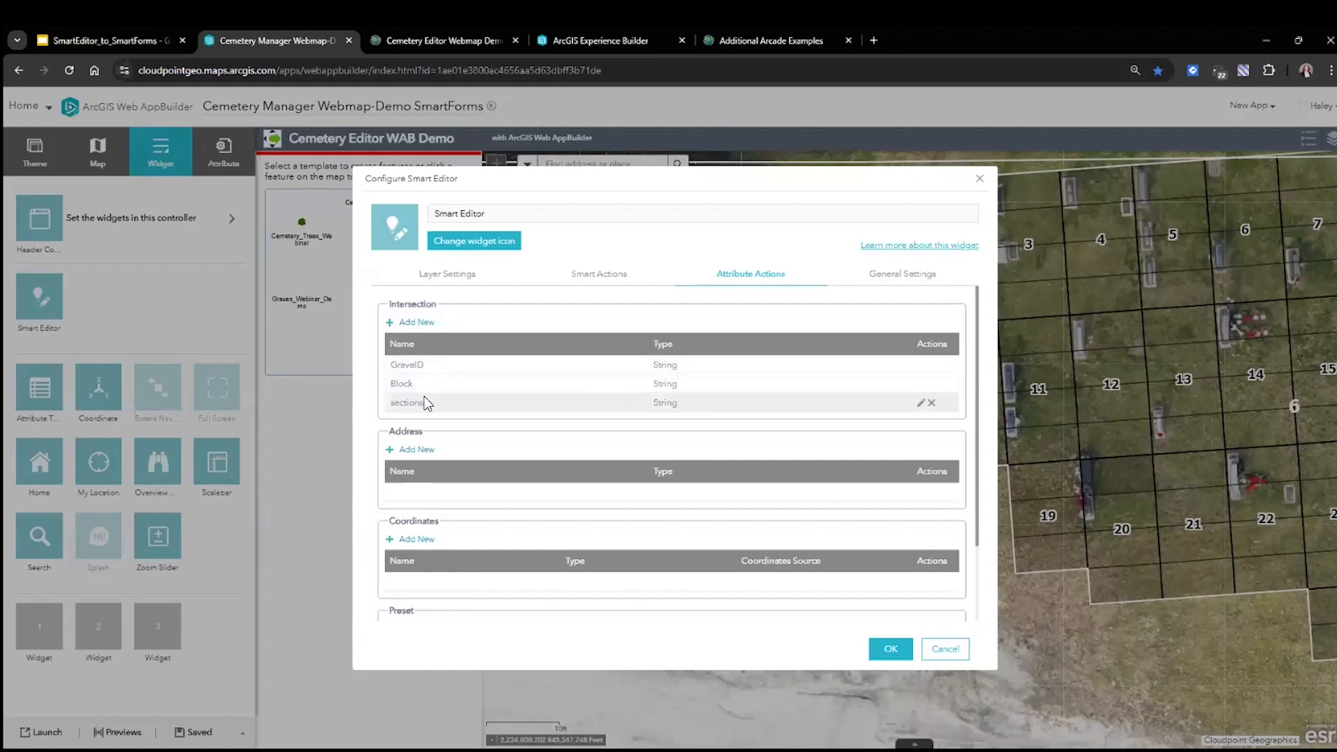
pyautogui.click(920, 364)
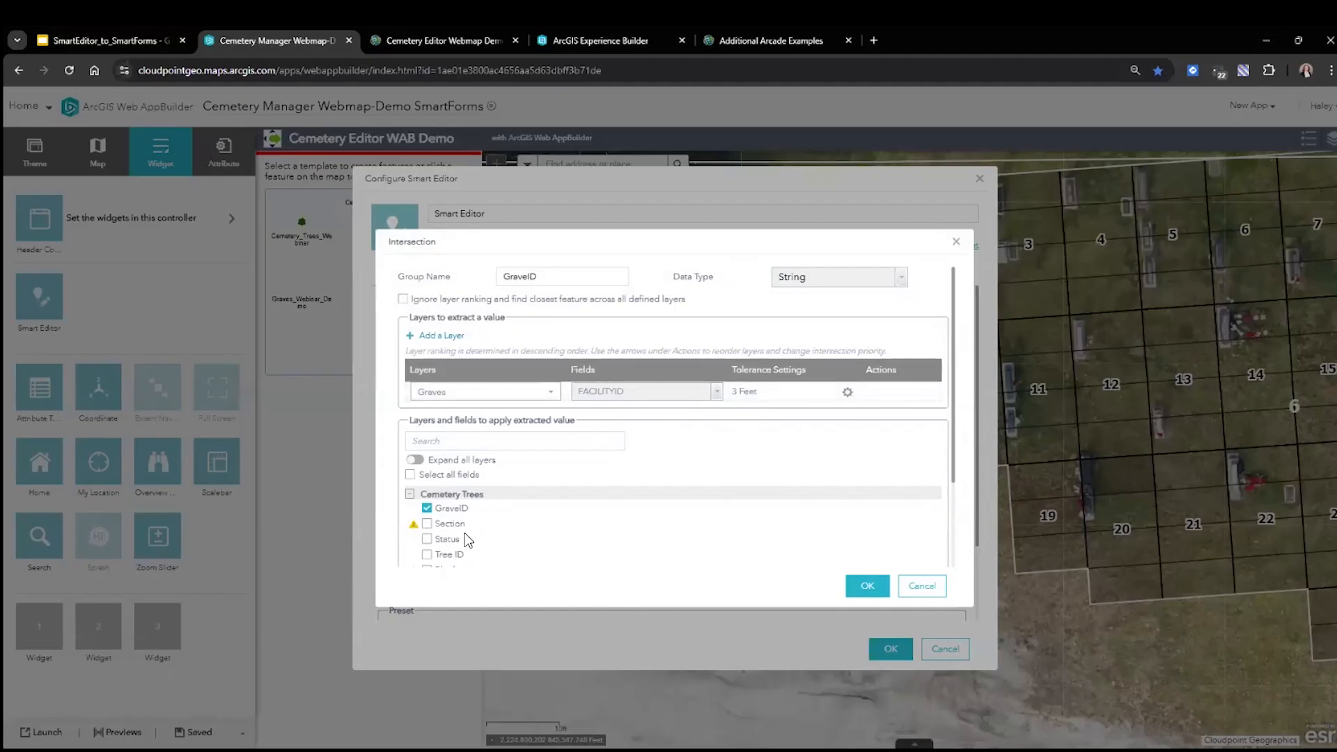
pyautogui.scroll(-3, 465, 532)
pyautogui.scroll(3, 467, 541)
pyautogui.click(923, 595)
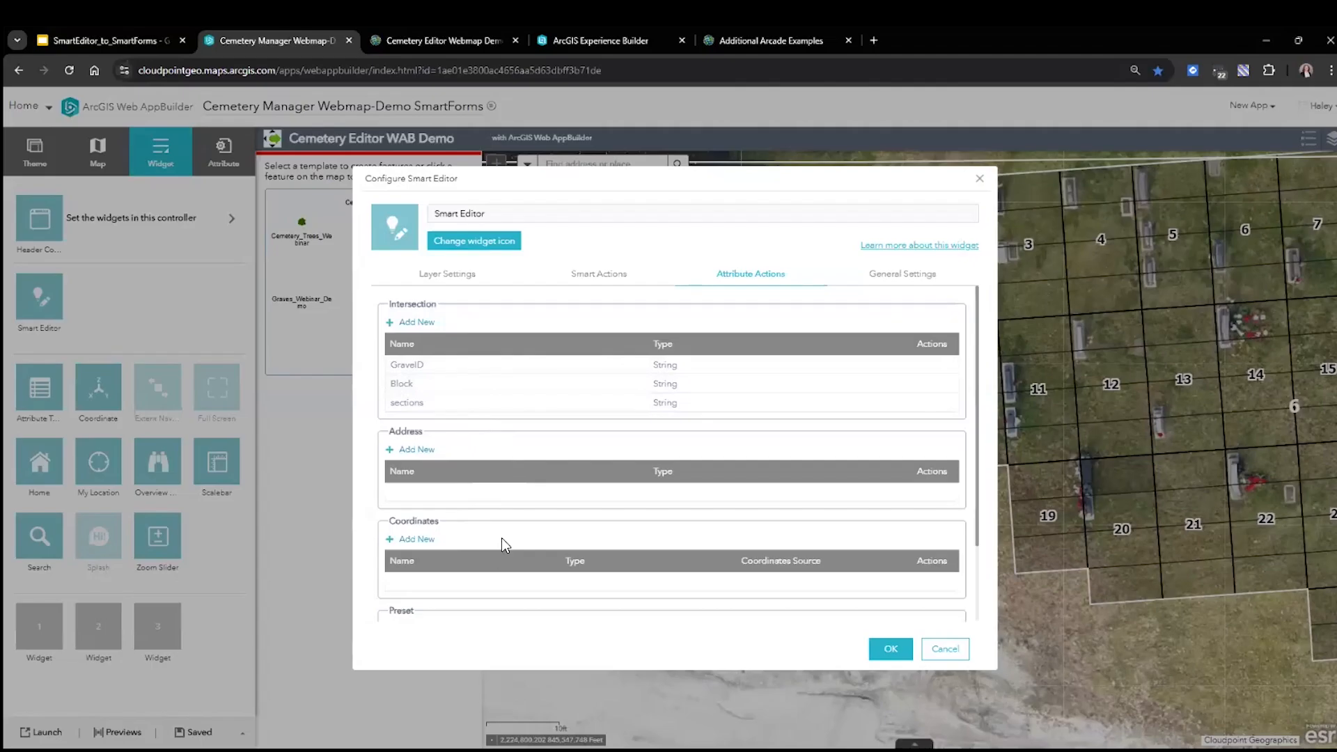
# Check the Price preset value of 200, then cancel the Smart Editor configuration.
pyautogui.scroll(-2, 499, 526)
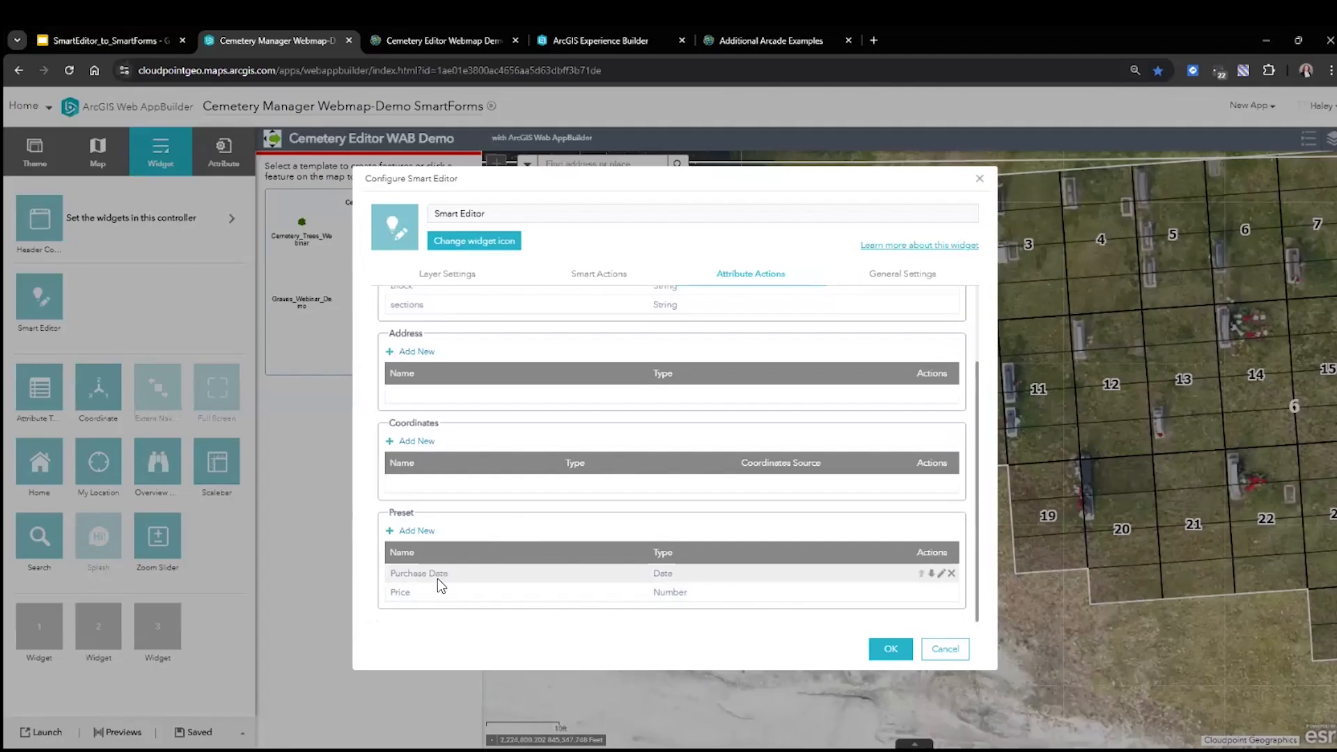
pyautogui.click(941, 593)
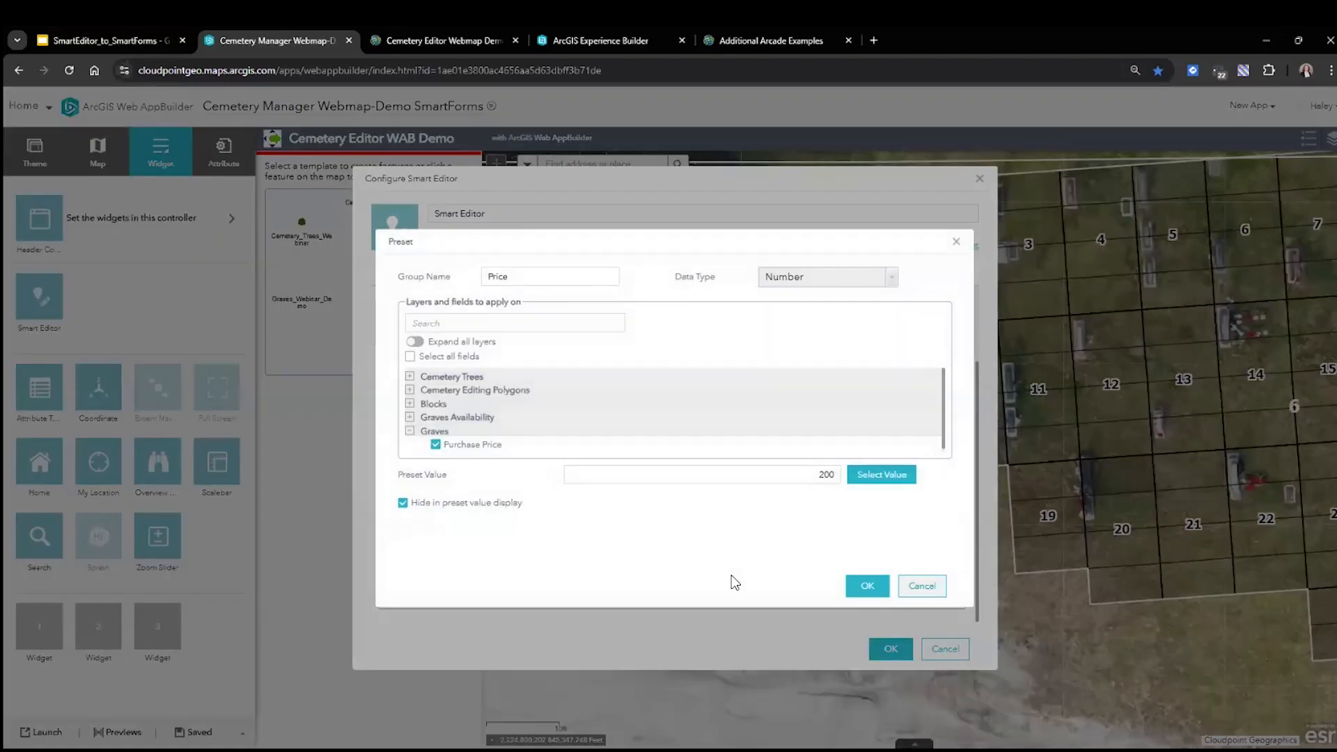
pyautogui.moveTo(804, 477); pyautogui.dragTo(841, 481)
pyautogui.click(921, 591)
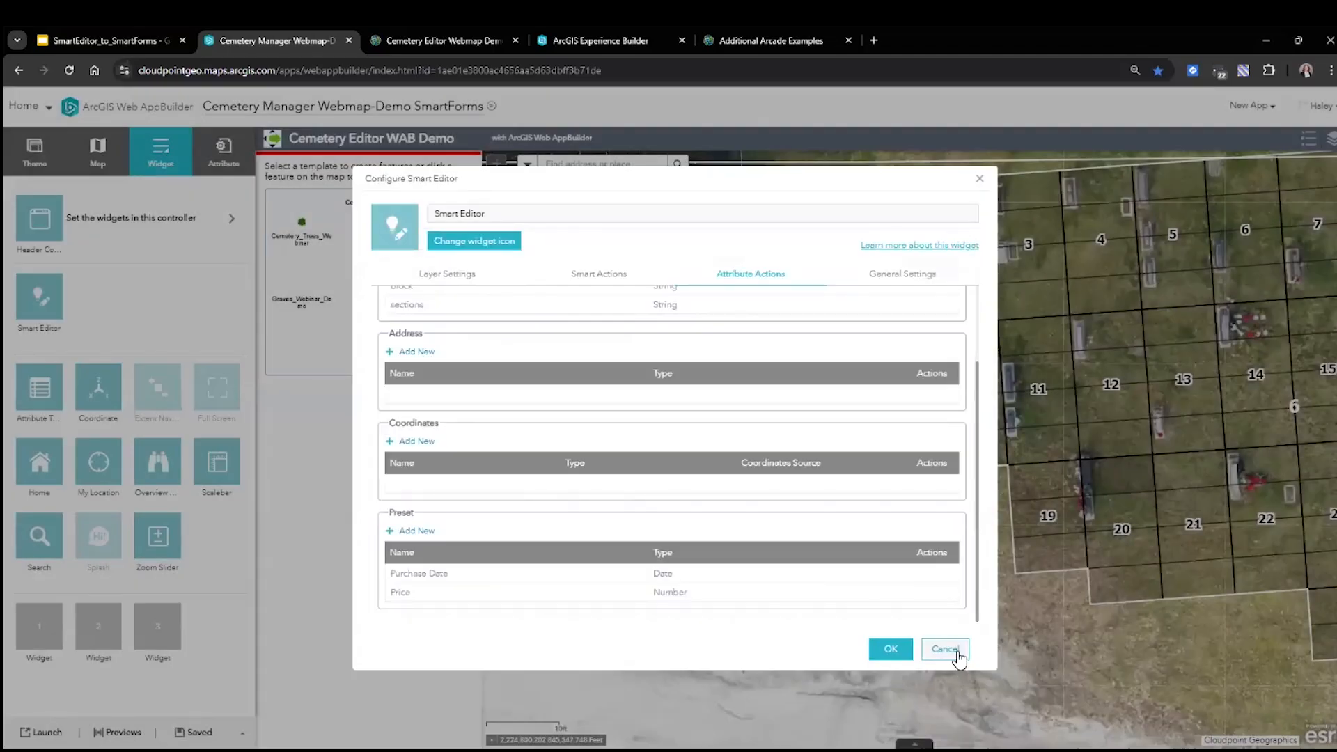
pyautogui.click(955, 652)
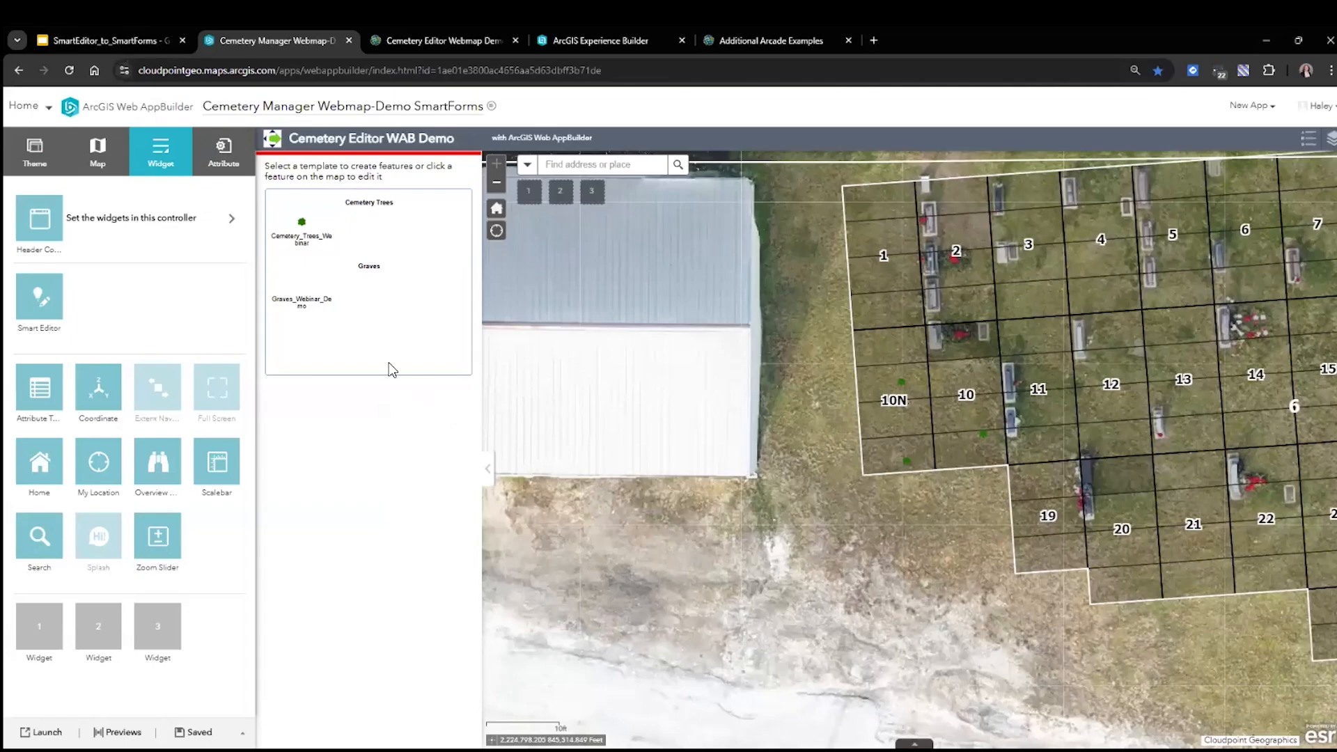
pyautogui.click(299, 226)
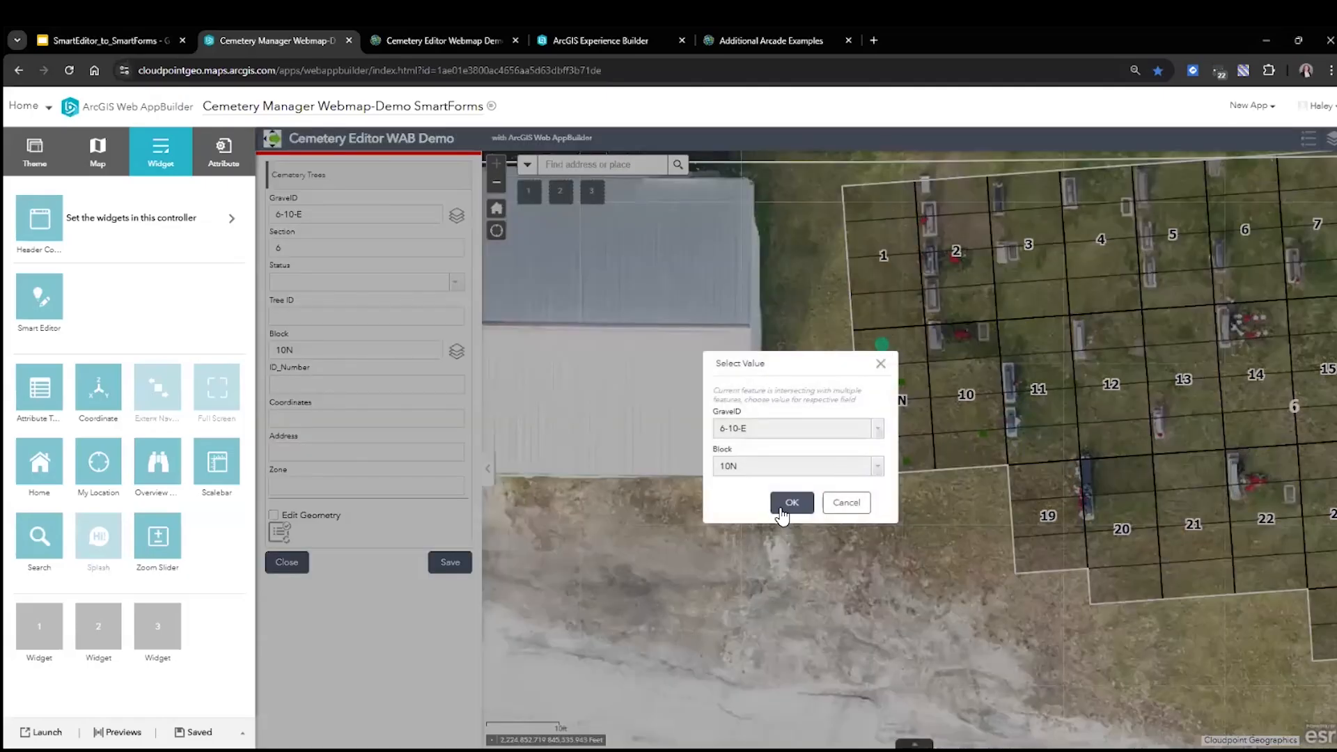
pyautogui.click(782, 512)
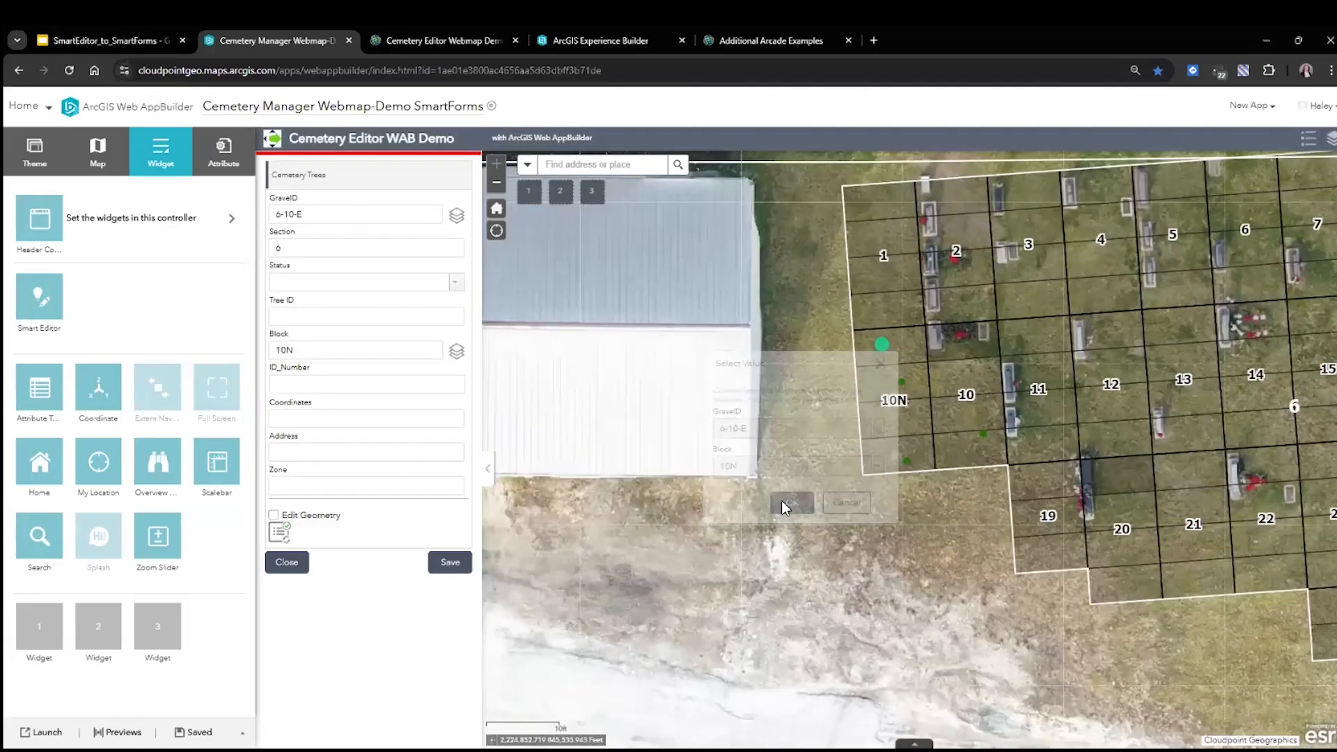
pyautogui.moveTo(301, 253); pyautogui.dragTo(270, 256)
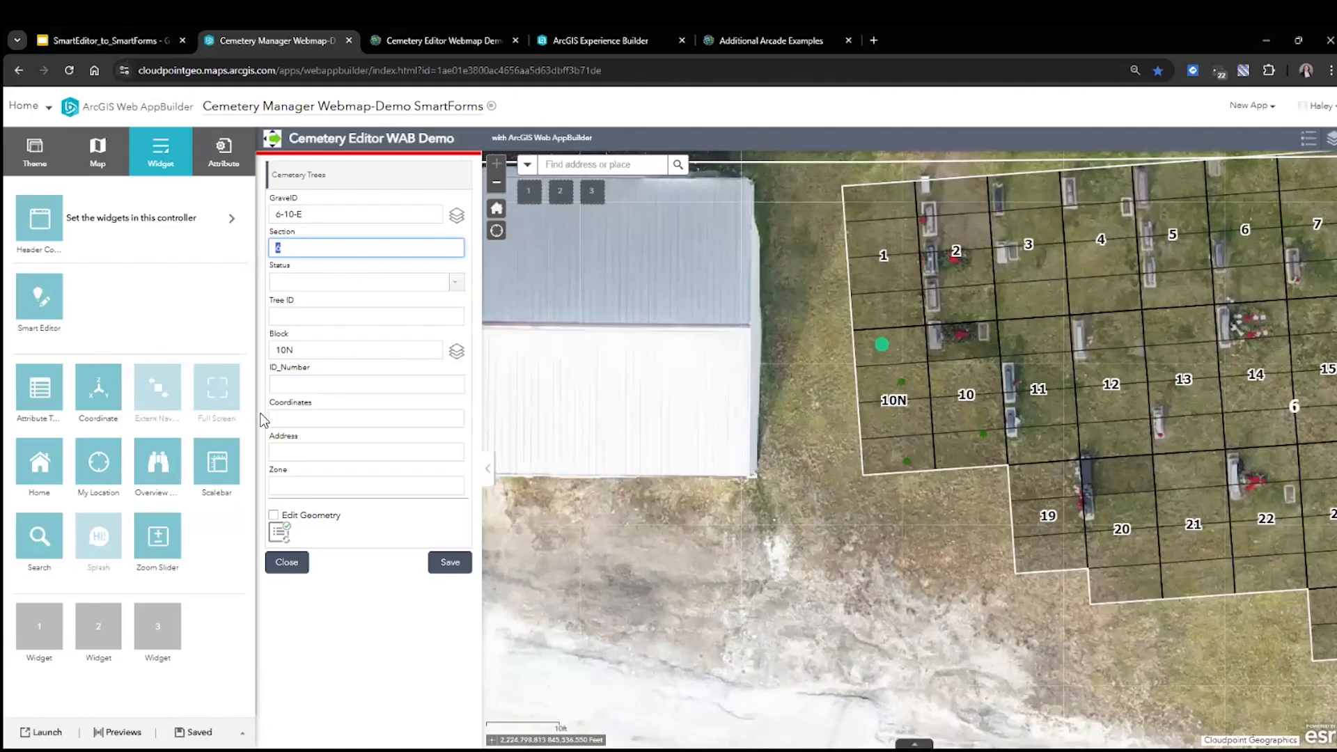
pyautogui.click(317, 352)
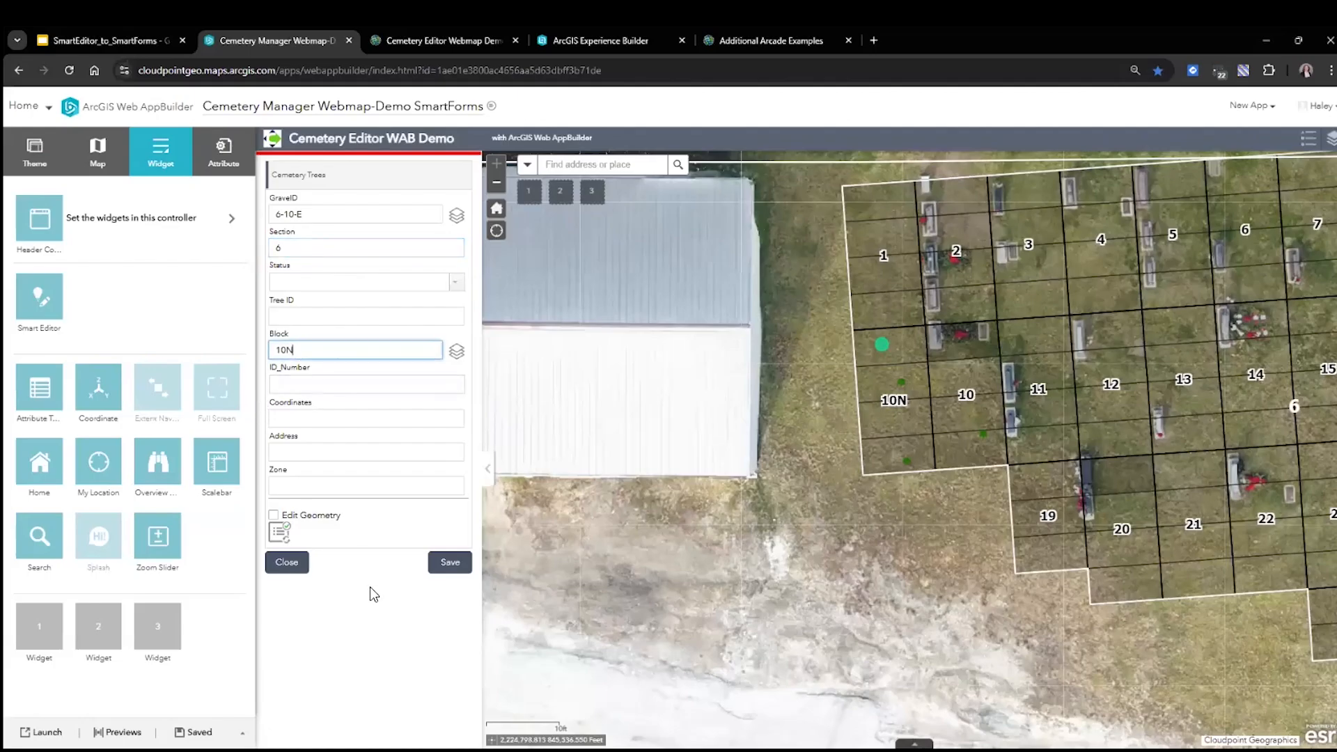
pyautogui.click(326, 215)
pyautogui.click(300, 562)
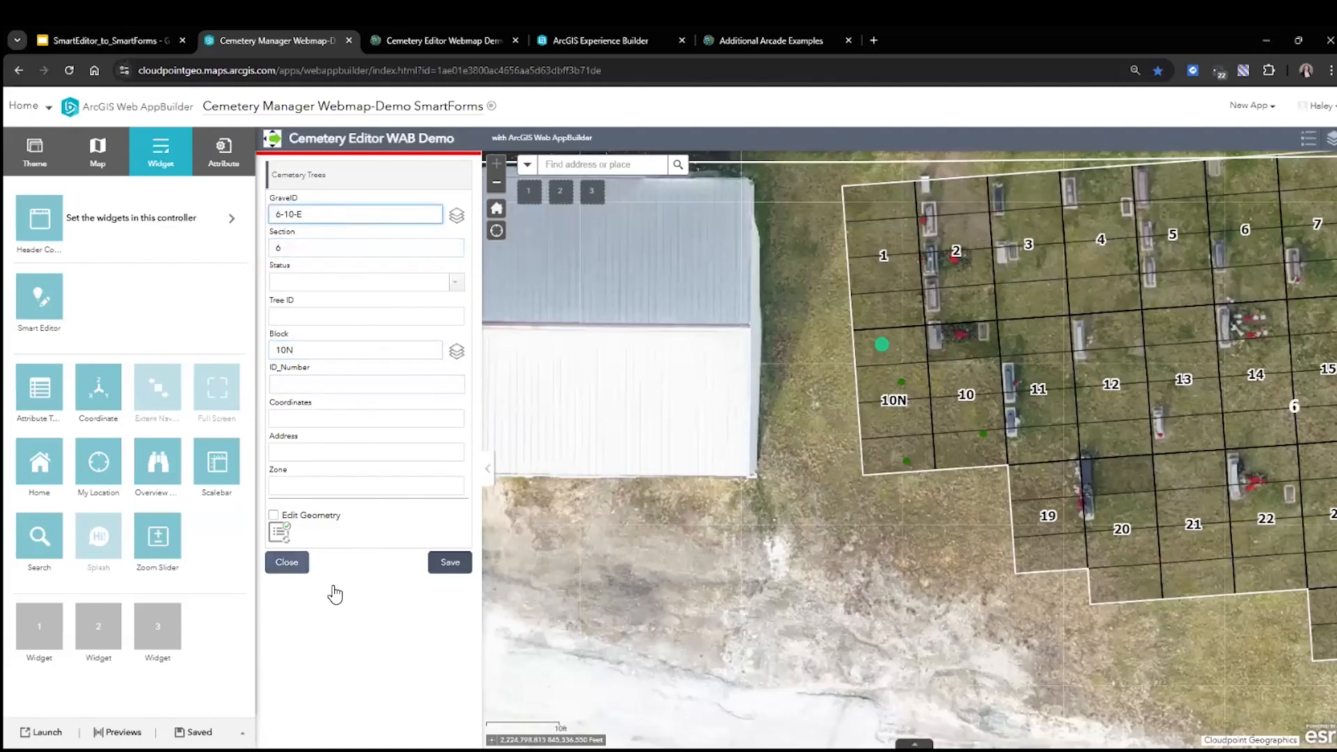
pyautogui.click(909, 422)
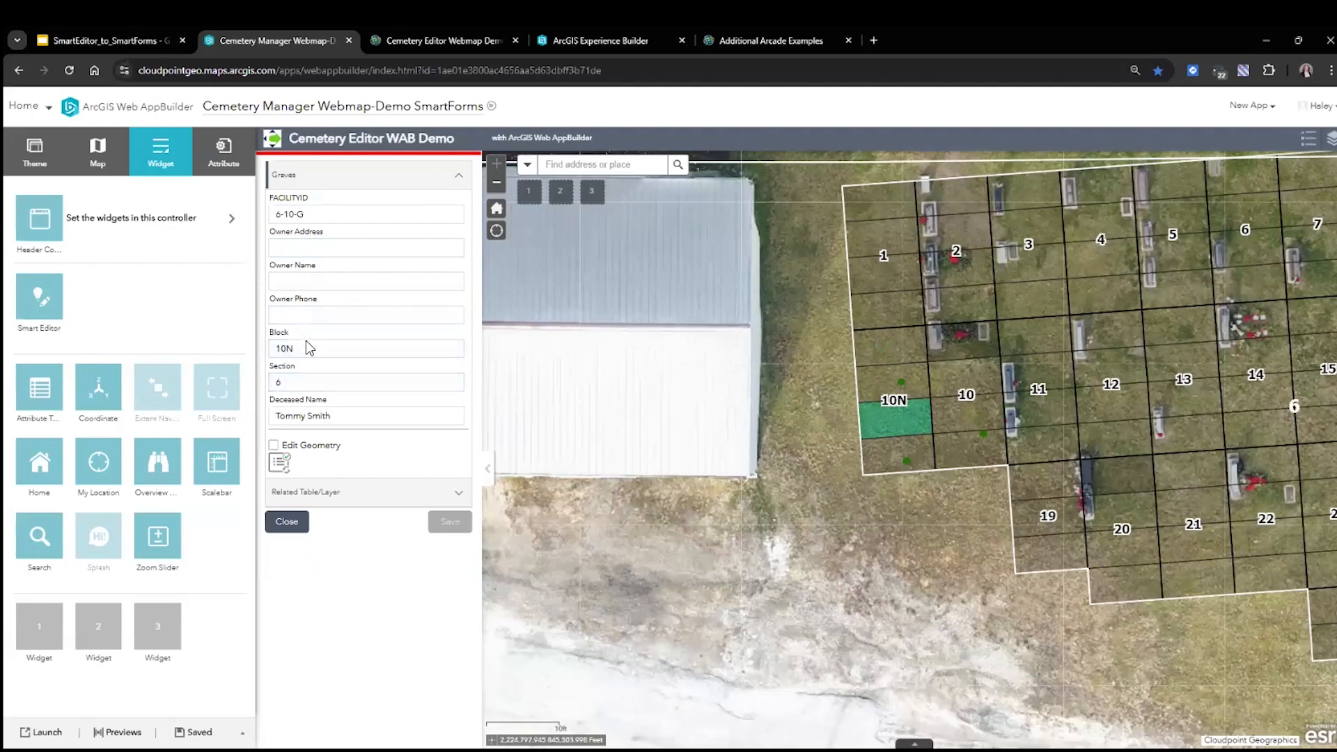
pyautogui.click(306, 282)
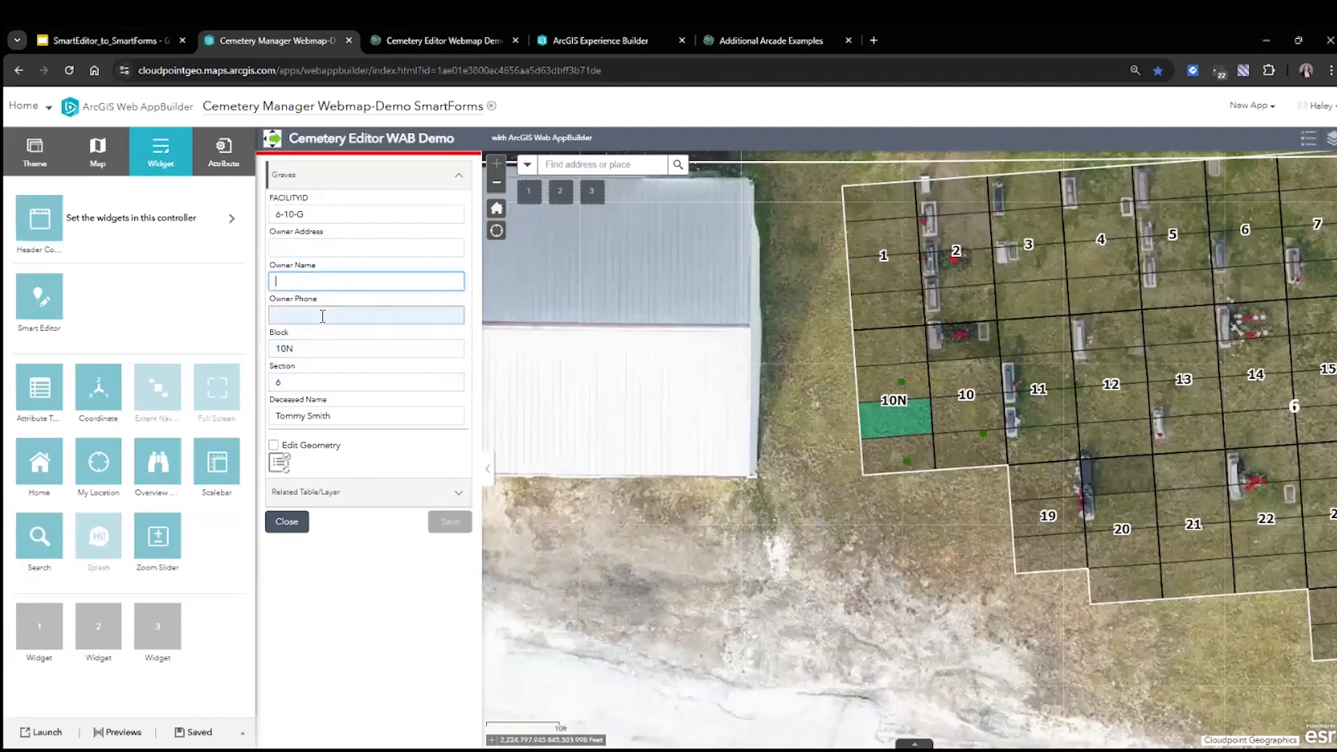
pyautogui.write('Haley')
pyautogui.click(338, 308)
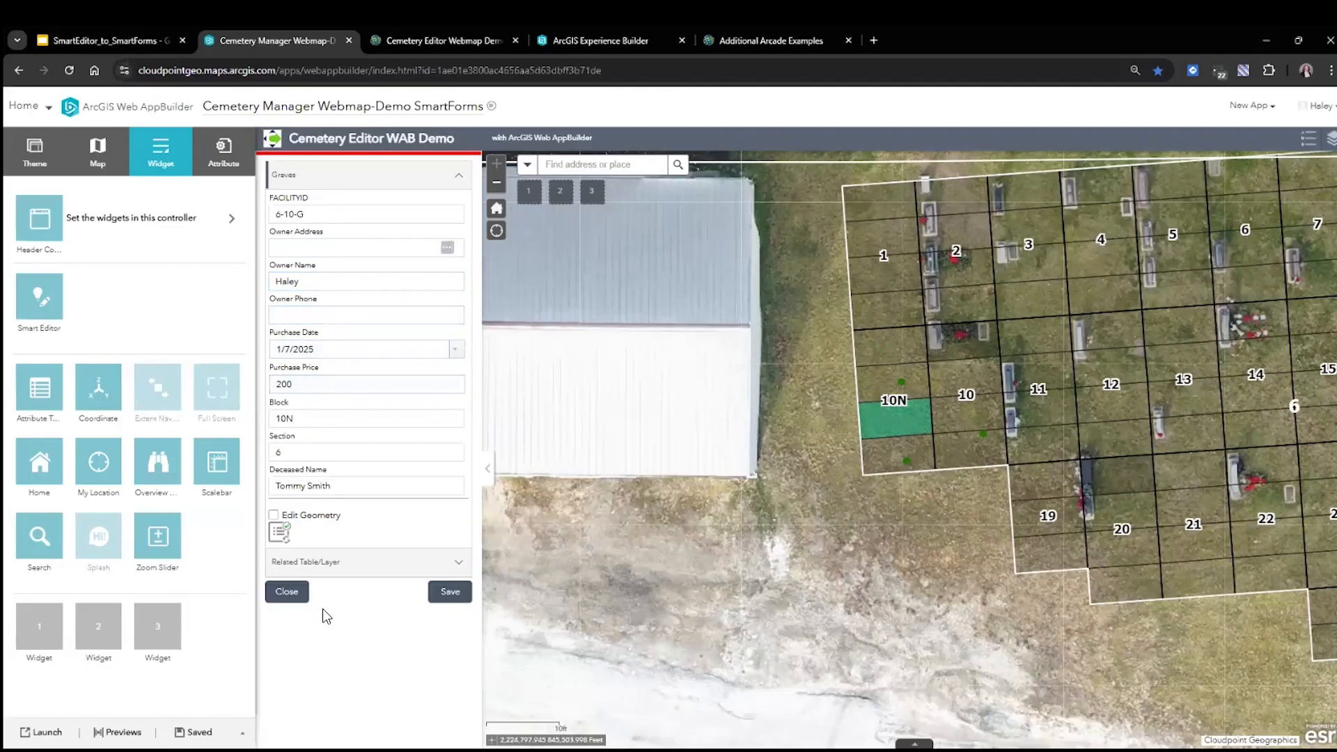
pyautogui.click(300, 604)
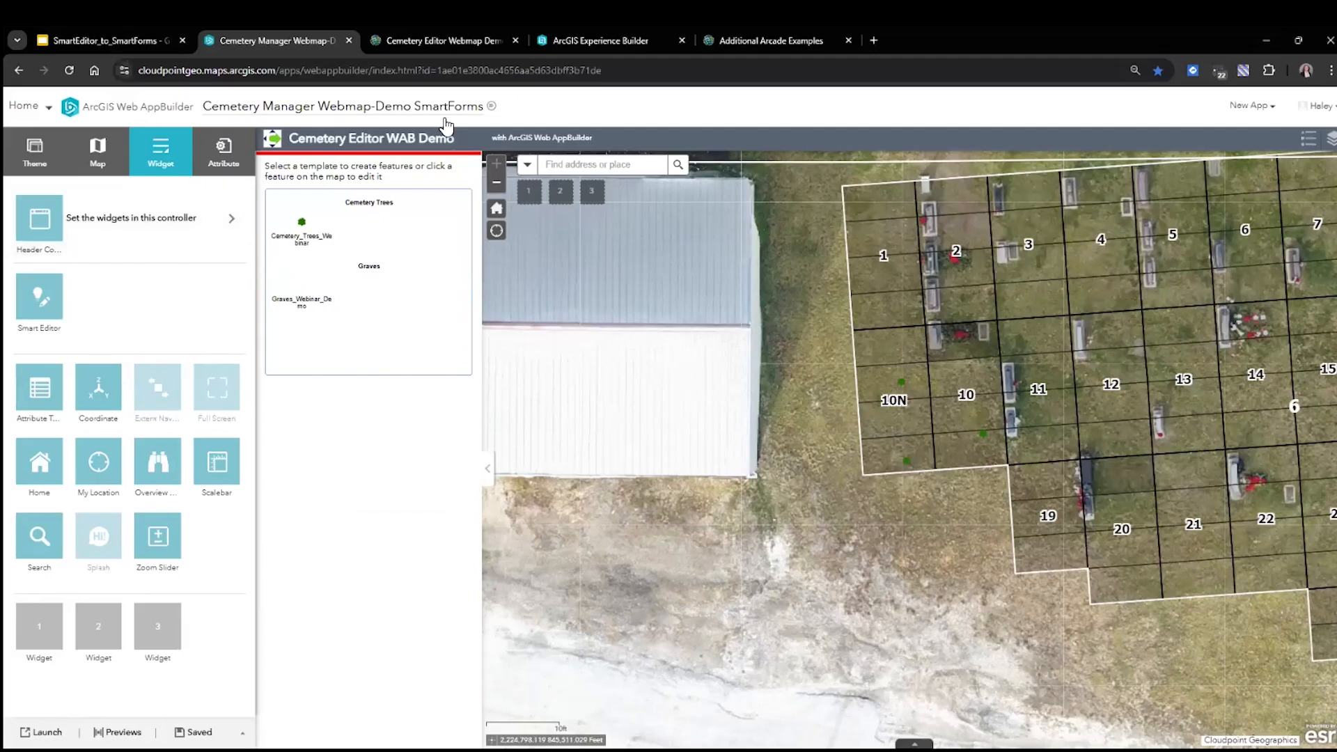
# Return to the Cemetery Editor webmap and open Configure form for the Graves layer.
pyautogui.click(438, 44)
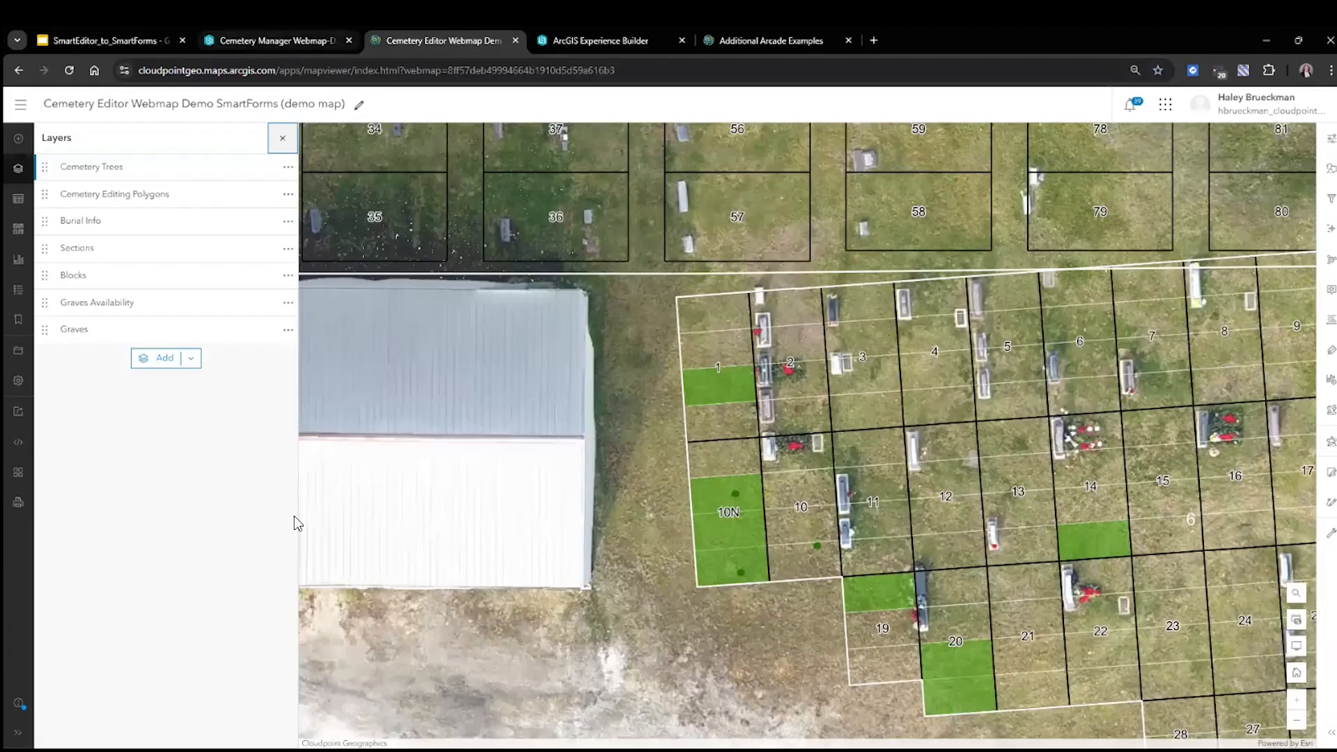
pyautogui.click(254, 41)
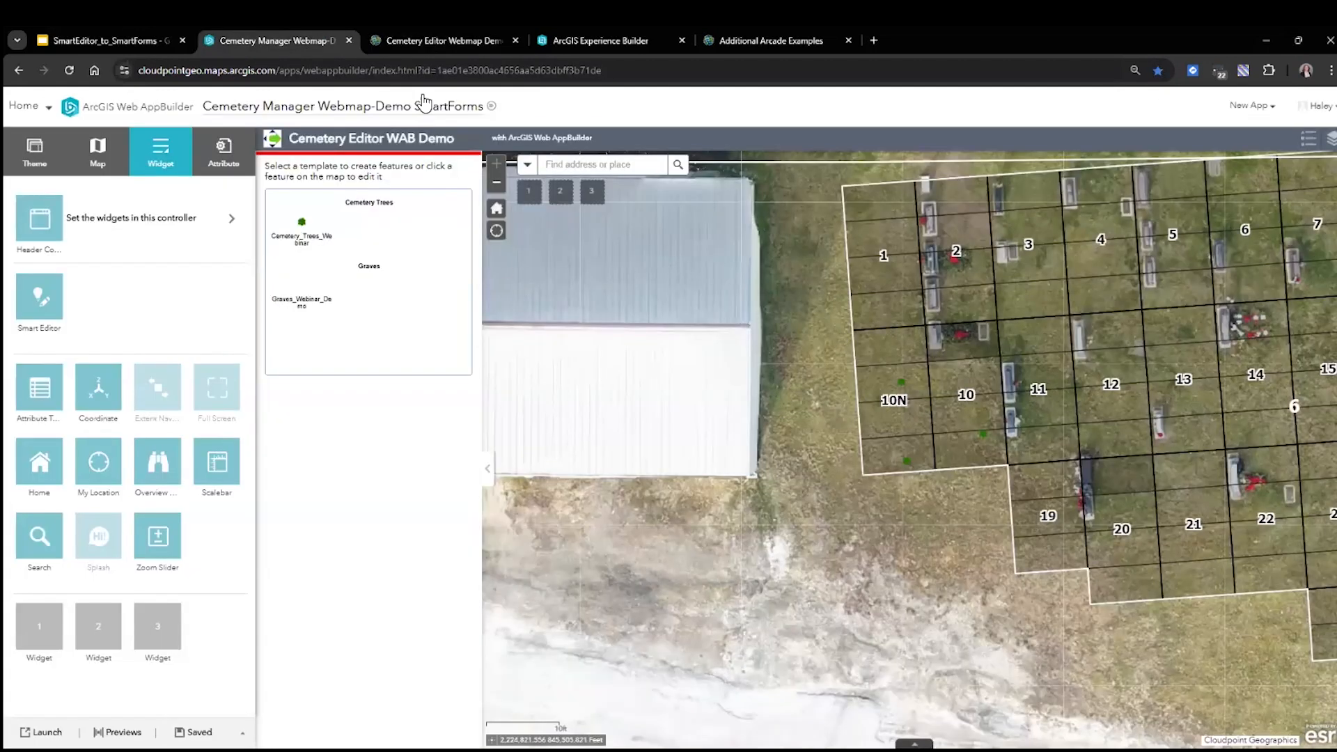
pyautogui.click(417, 38)
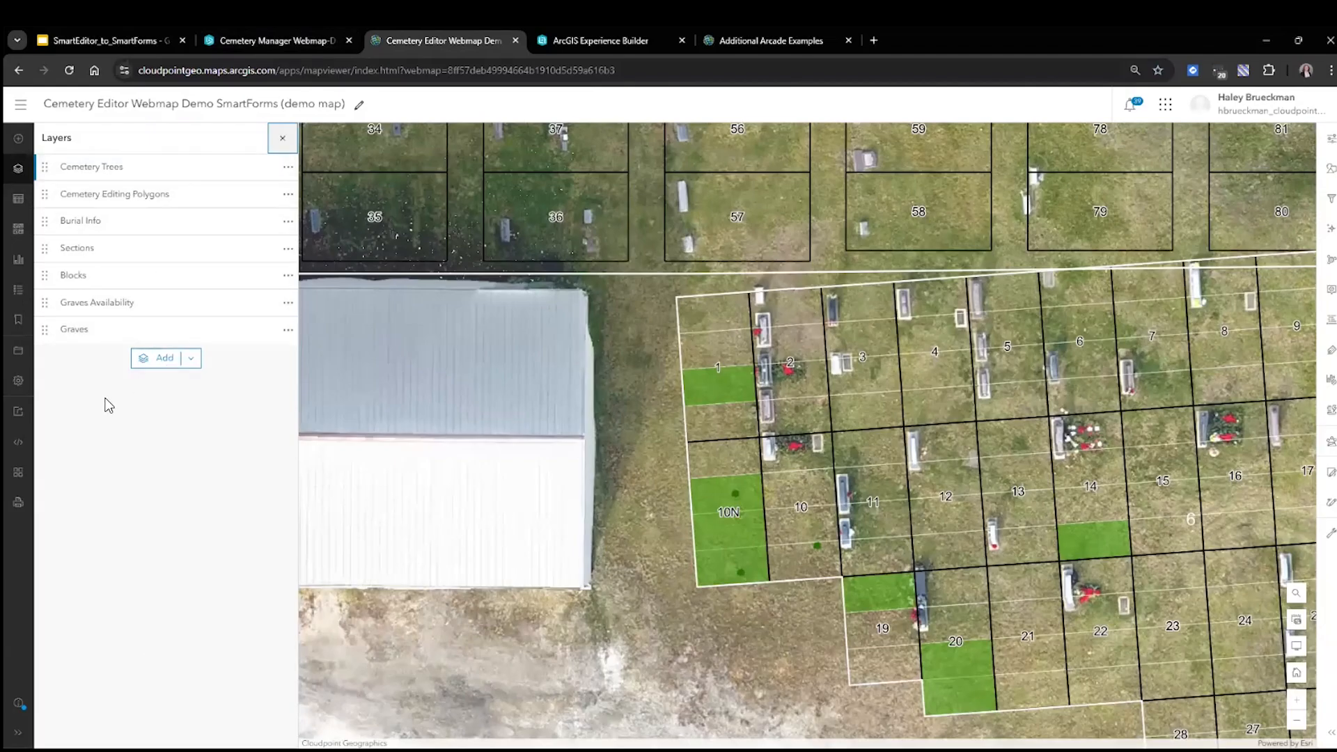
pyautogui.click(95, 332)
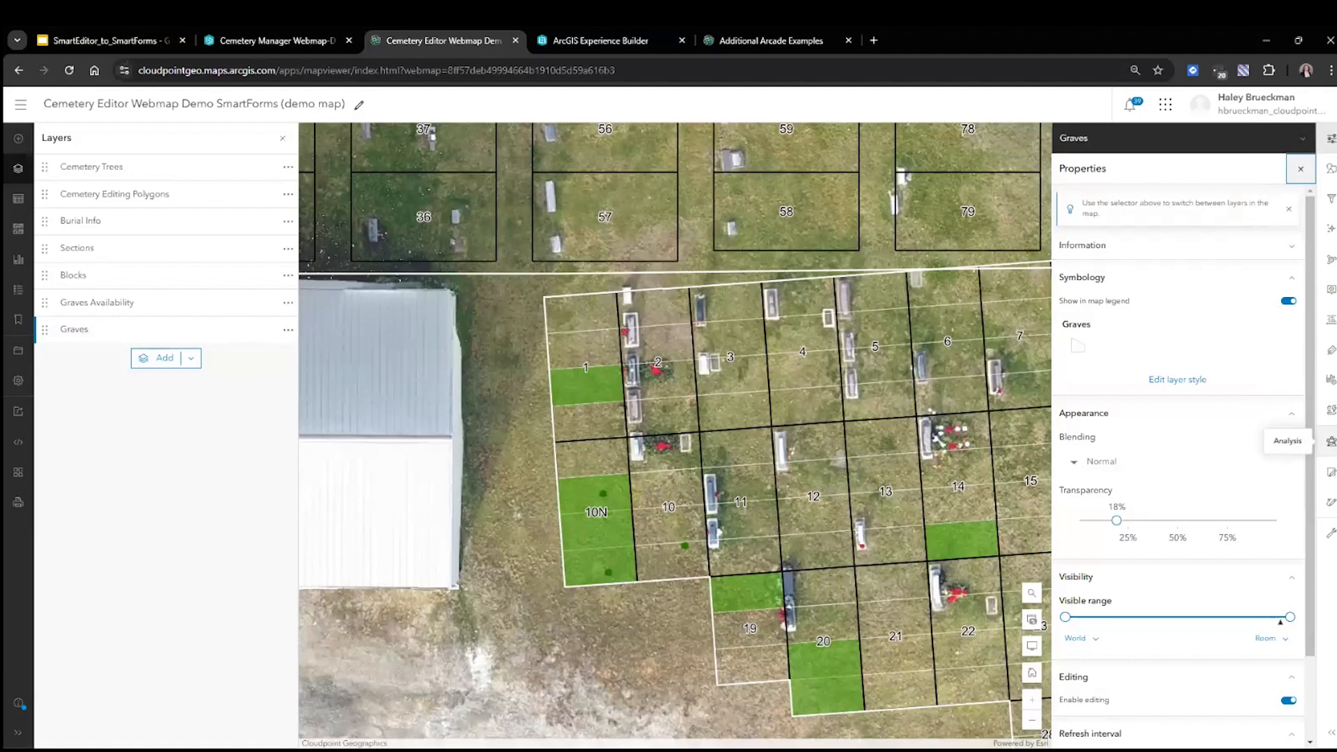
pyautogui.click(1331, 410)
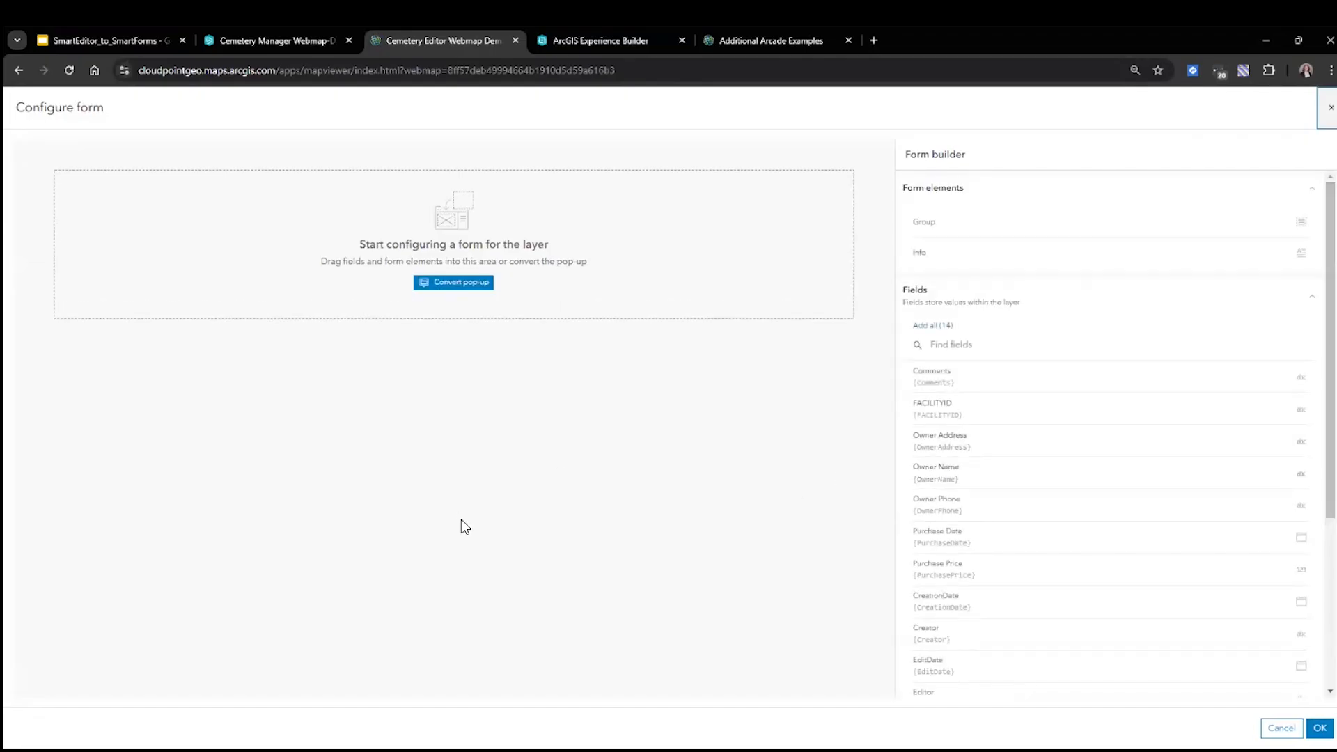
# Add FACILITYID, Purchase Date, Purchase Price, Owner Name and Block fields to the form.
pyautogui.scroll(-4, 1114, 438)
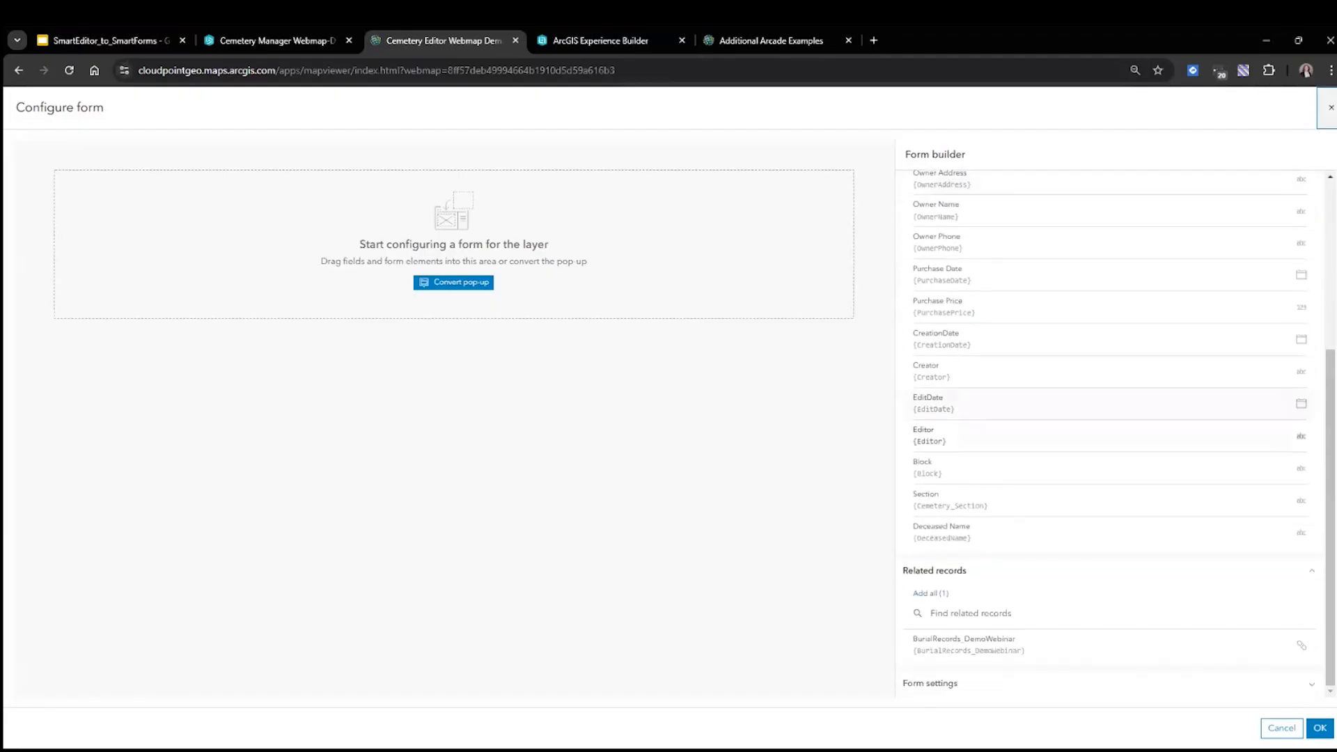
pyautogui.scroll(4, 1114, 425)
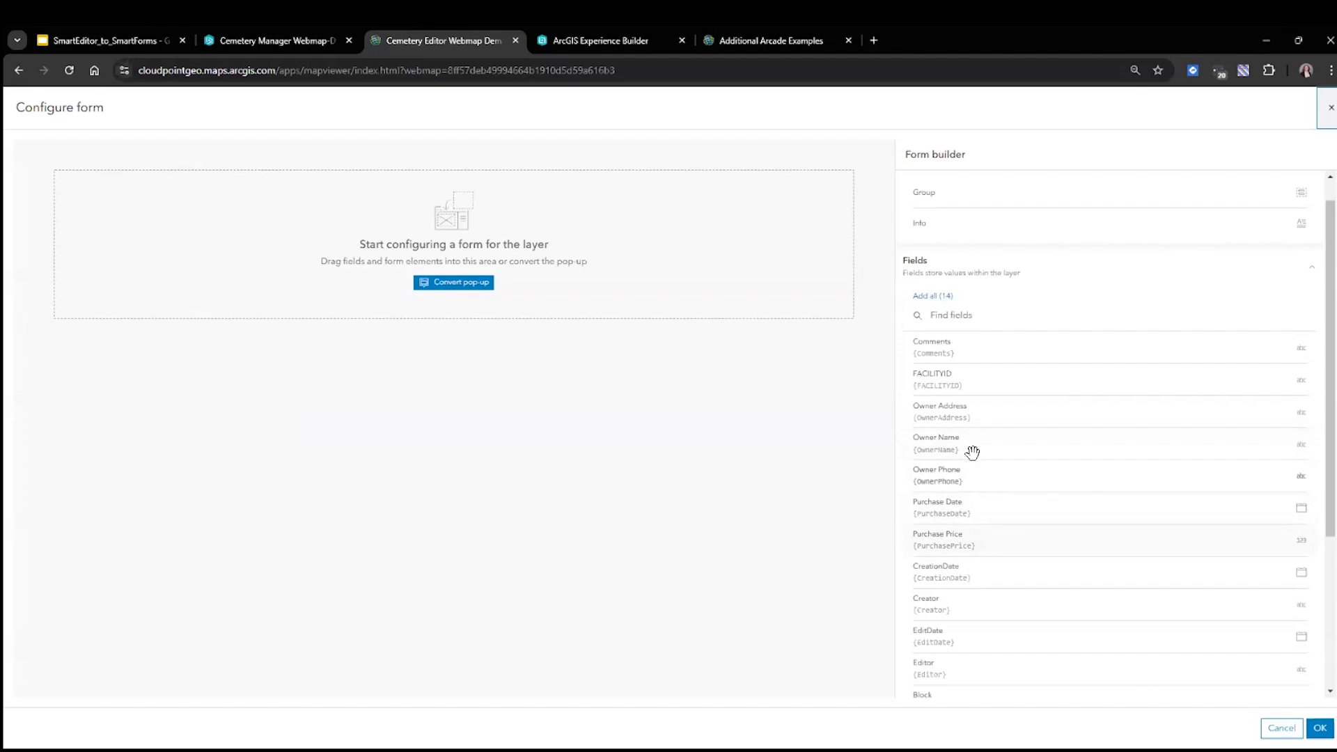
pyautogui.click(933, 385)
pyautogui.click(932, 382)
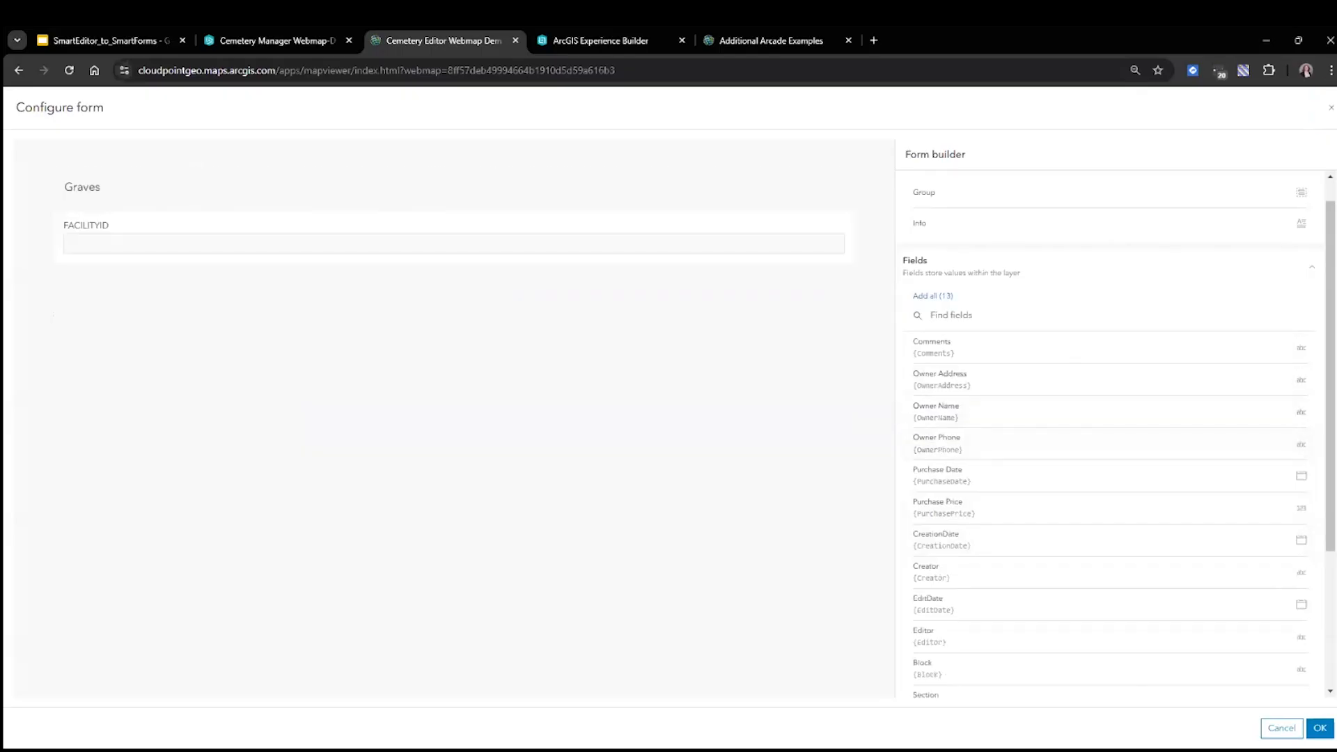
pyautogui.click(952, 486)
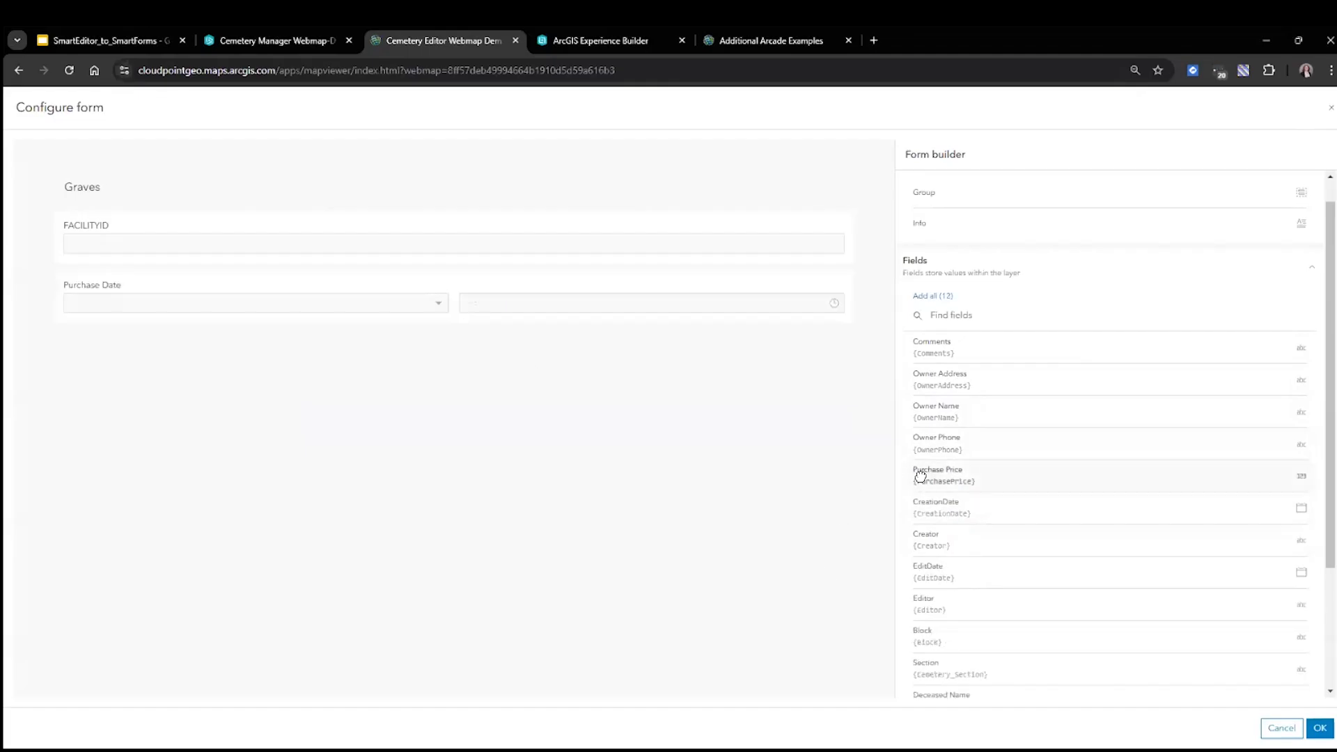
pyautogui.moveTo(919, 475); pyautogui.dragTo(773, 381)
pyautogui.moveTo(975, 579); pyautogui.dragTo(870, 523)
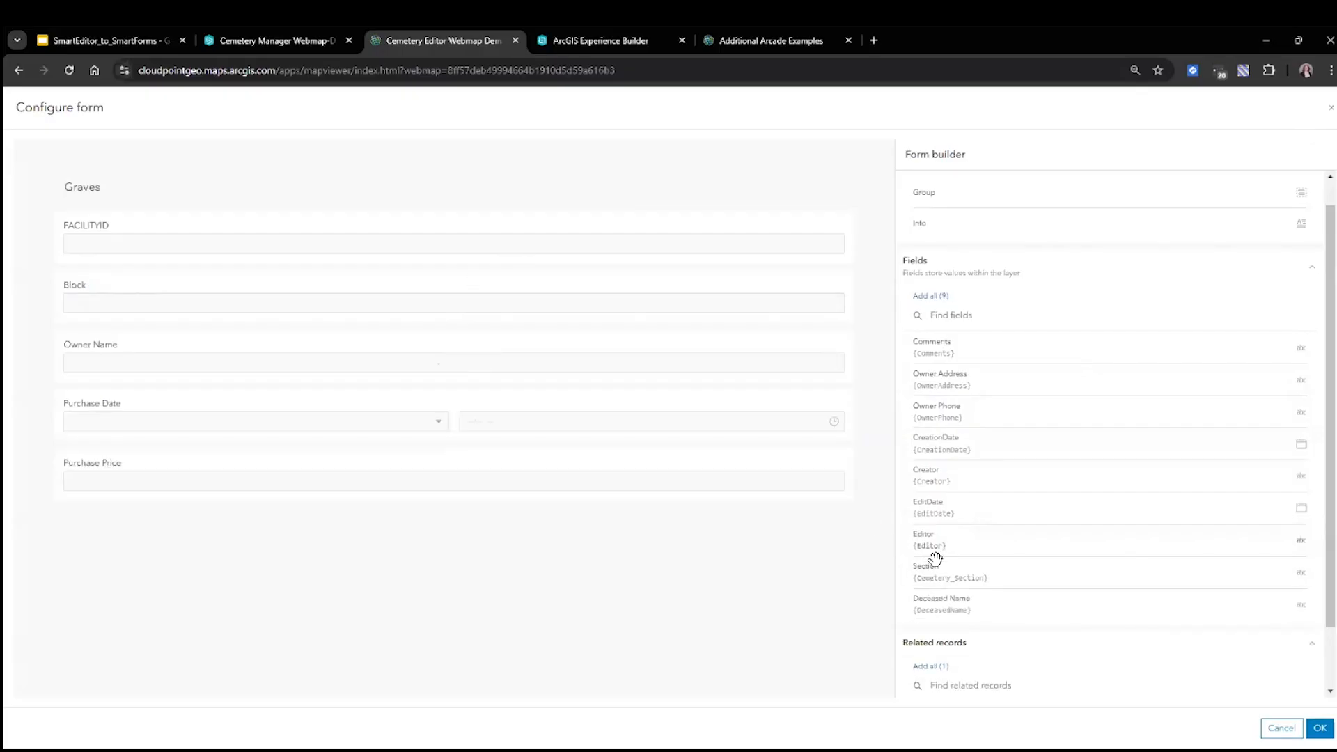
pyautogui.moveTo(933, 573); pyautogui.dragTo(386, 278)
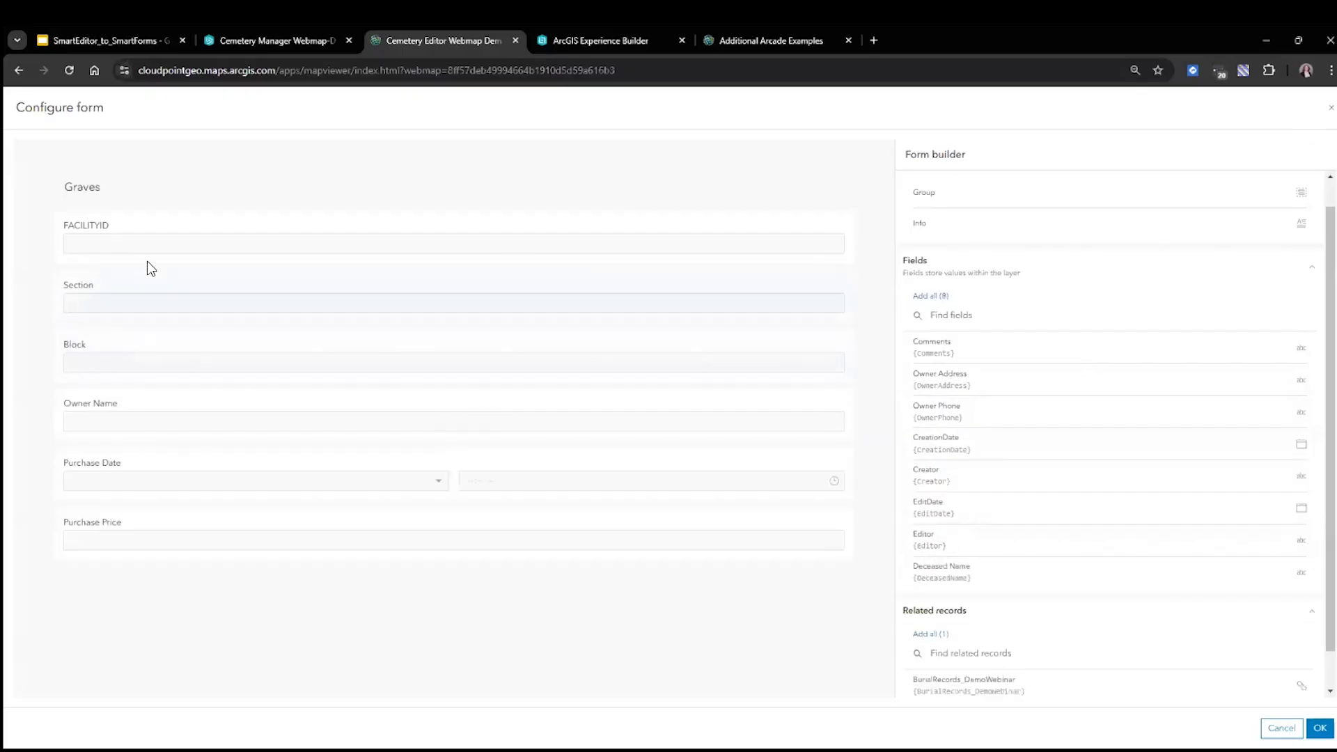
# Rename FACILITYID to 'Grave ID' with description 'Unique ID for grave layer'.
pyautogui.click(148, 259)
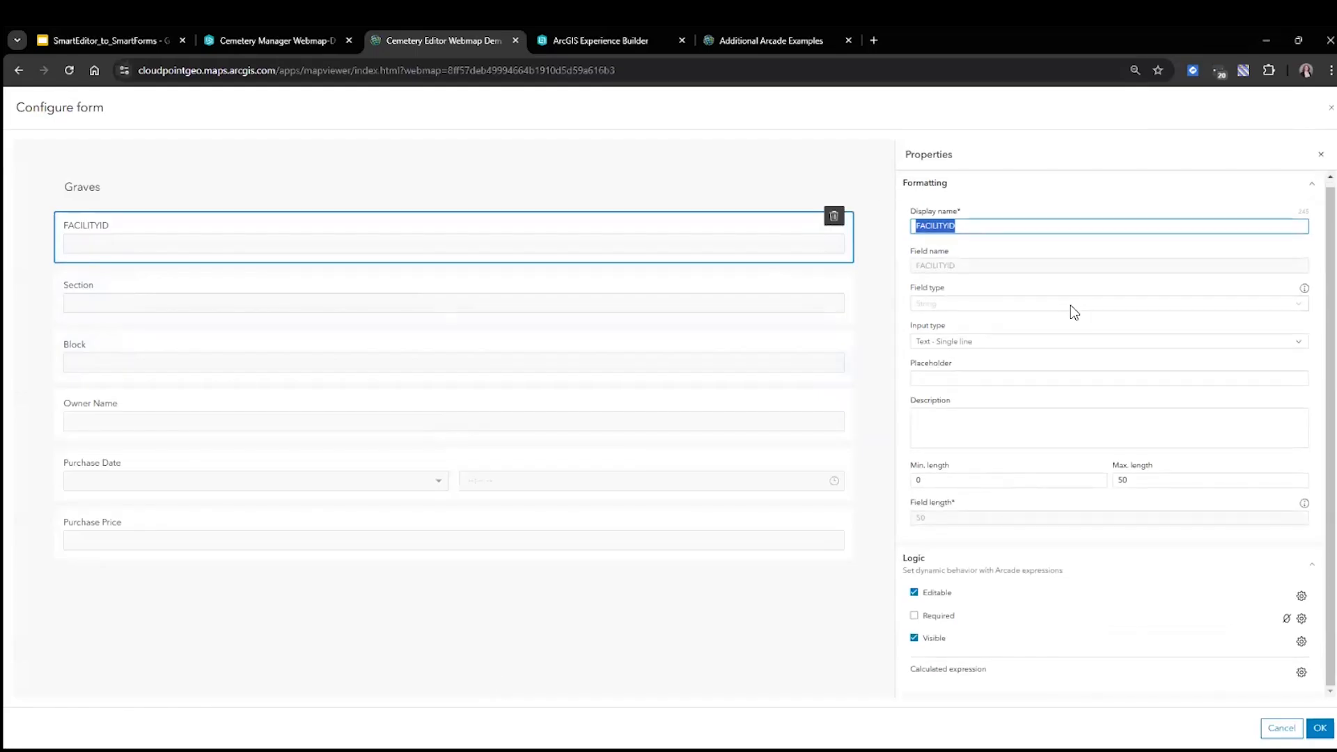
pyautogui.click(985, 236)
pyautogui.doubleClick(985, 233)
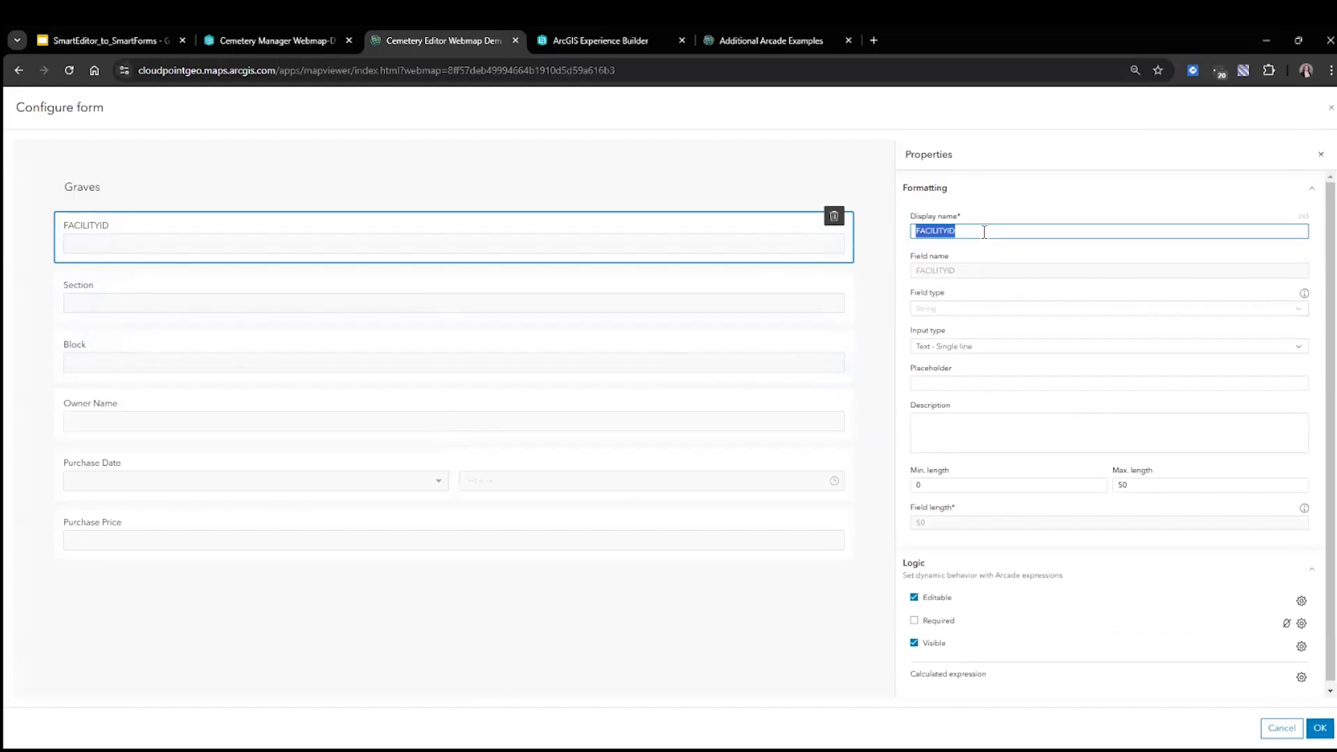
pyautogui.write('Grave ID')
pyautogui.click(1023, 442)
pyautogui.write('Unique ID for')
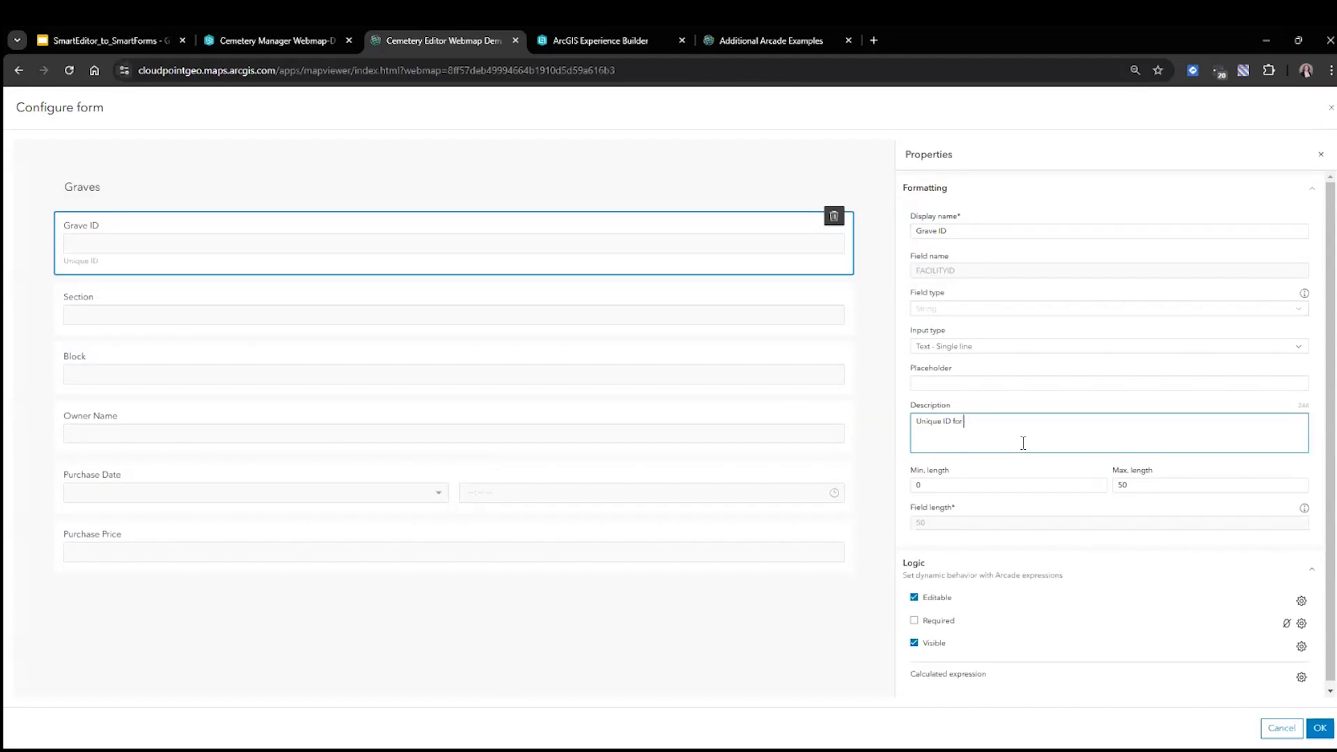
pyautogui.write(' grave layer')
# Move the Section field below Block in the form.
pyautogui.click(599, 308)
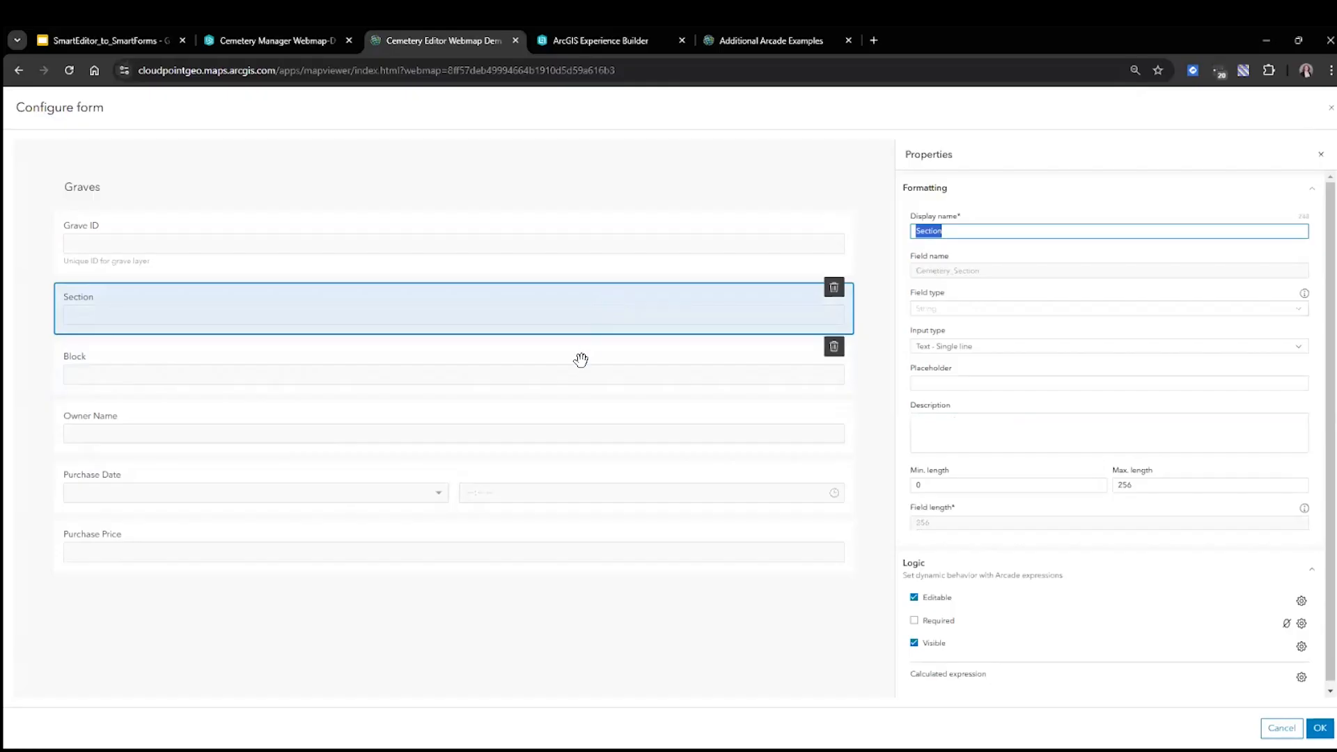
pyautogui.moveTo(533, 290); pyautogui.dragTo(486, 443)
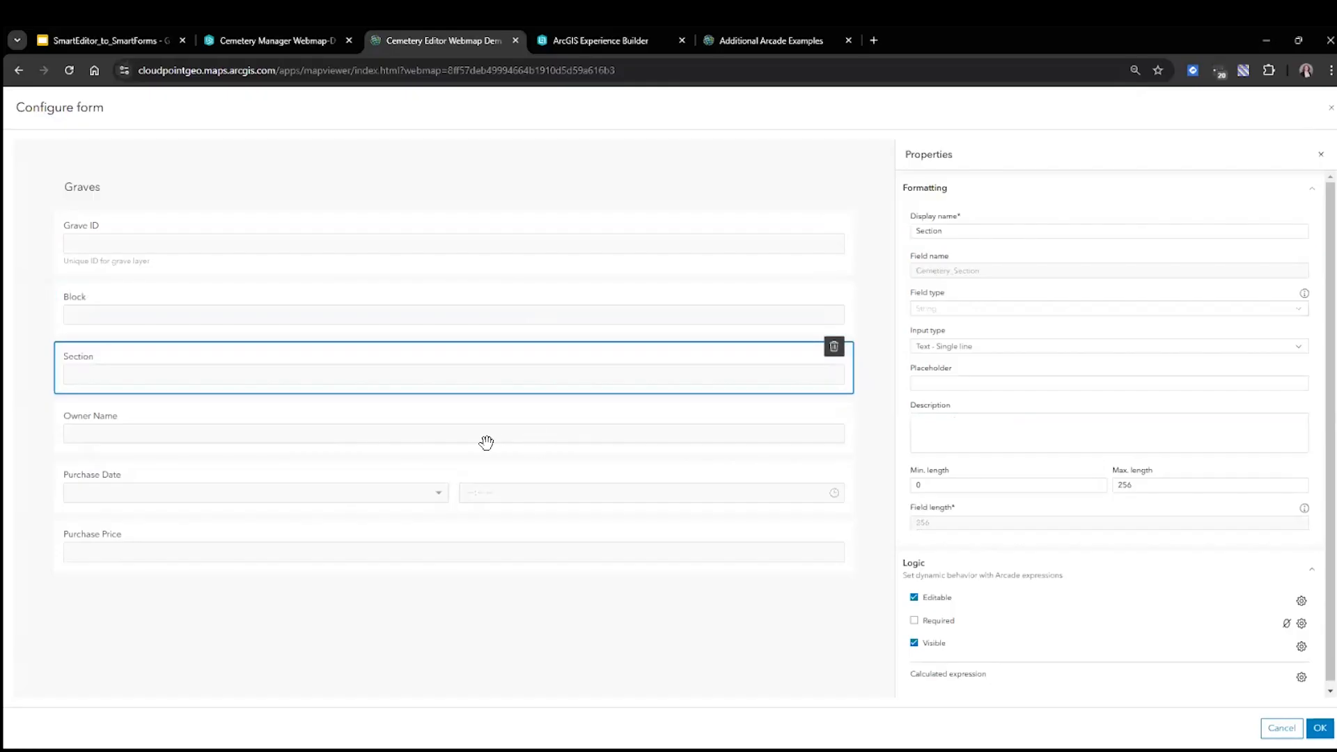
pyautogui.click(451, 307)
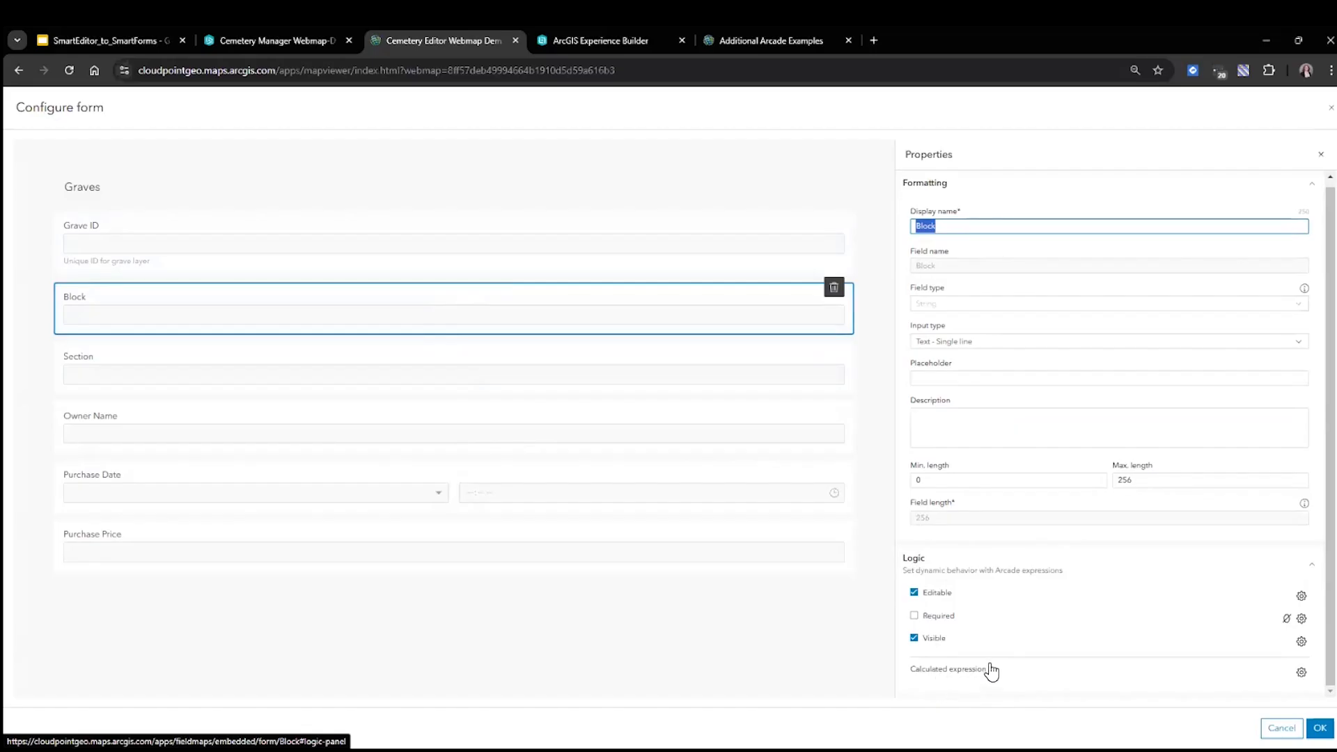
# Create a Block calculated expression titled 'Block by Intersect' and paste the intersect Arcade script.
pyautogui.click(1301, 672)
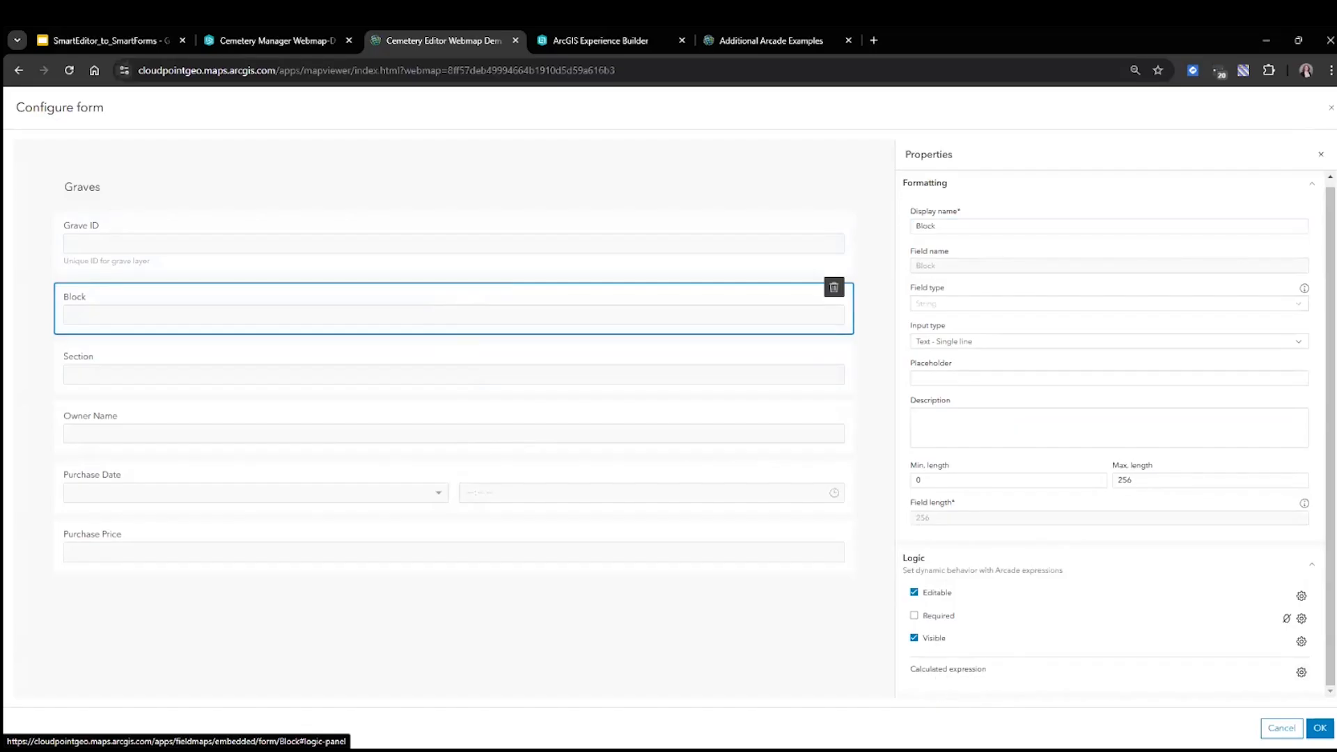
pyautogui.press('Escape')
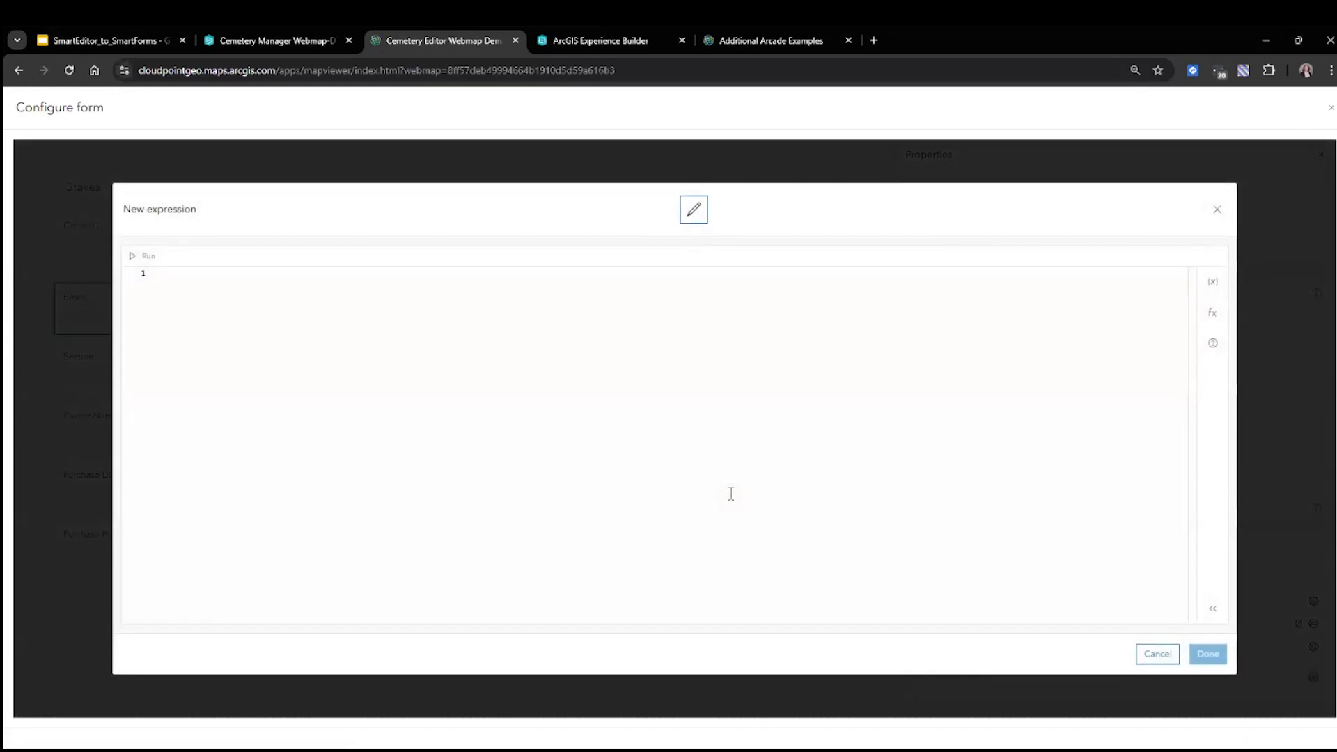
pyautogui.click(690, 212)
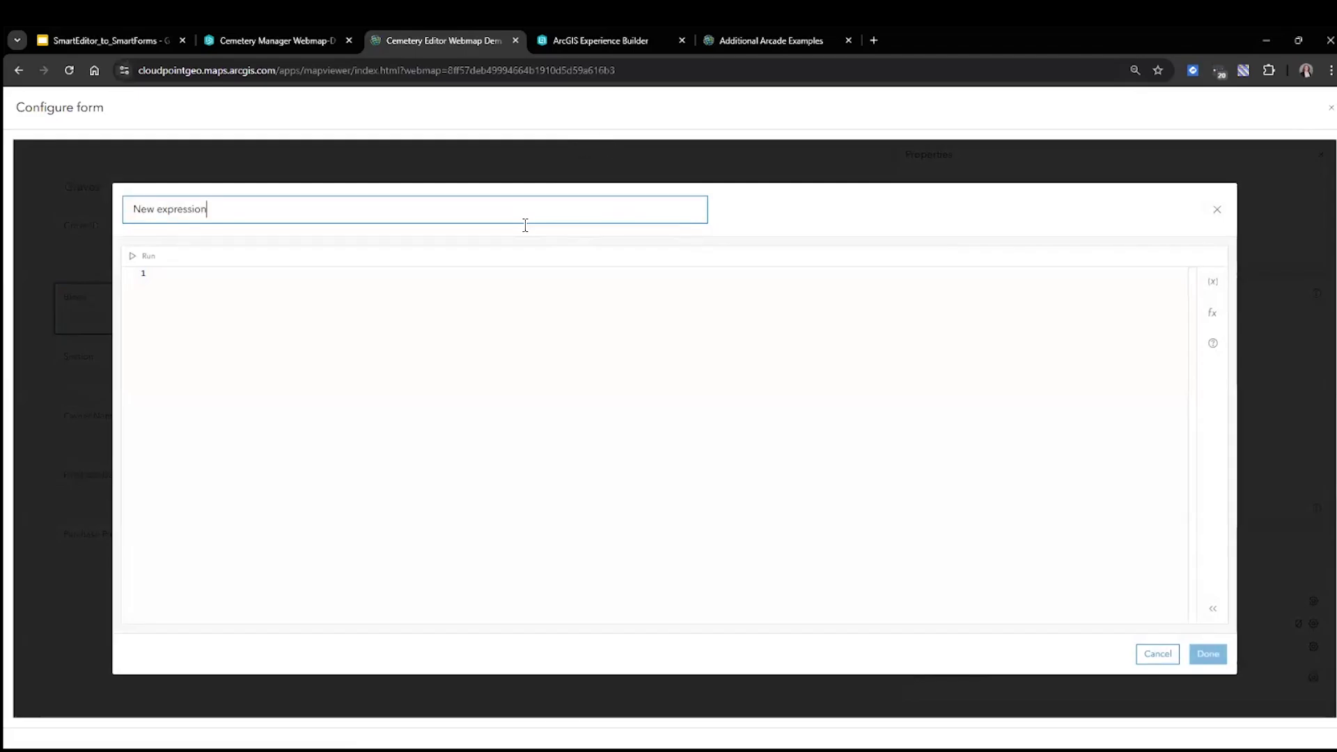
pyautogui.tripleClick(515, 218)
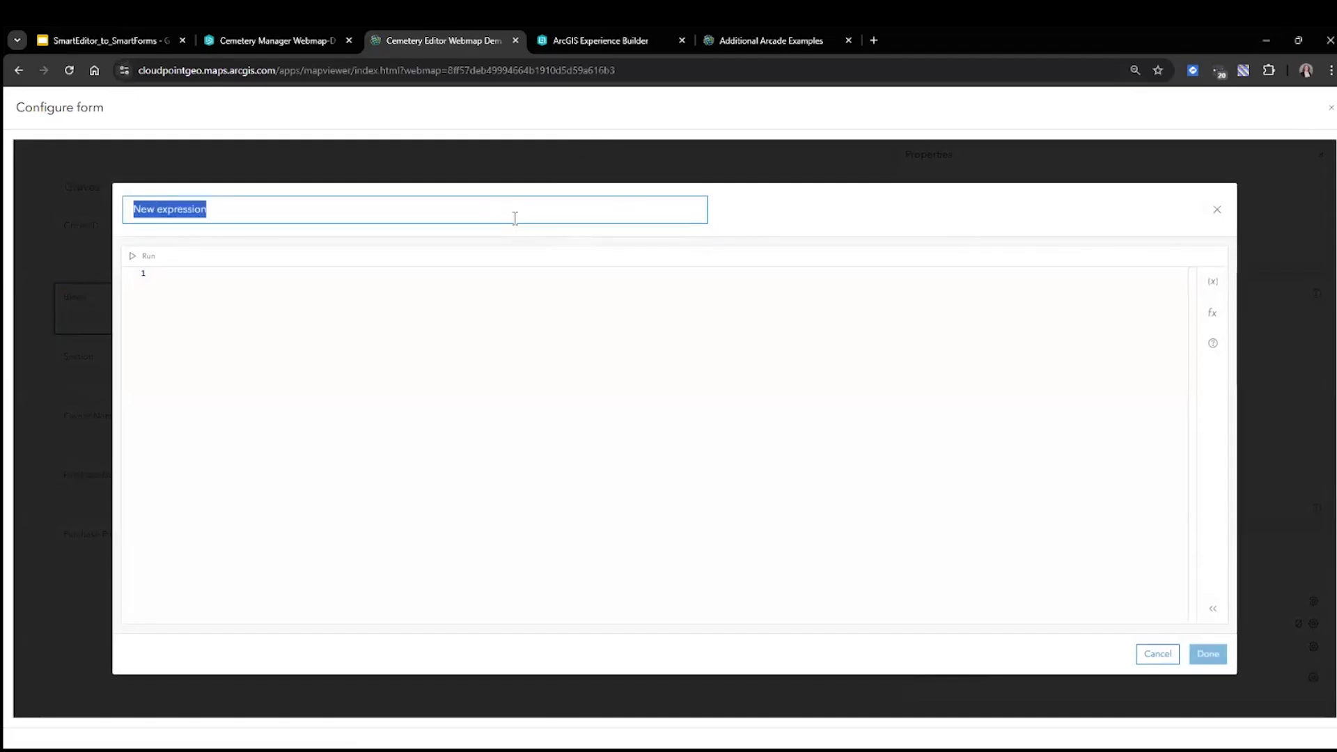
pyautogui.write('Block by Intersect')
pyautogui.click(257, 331)
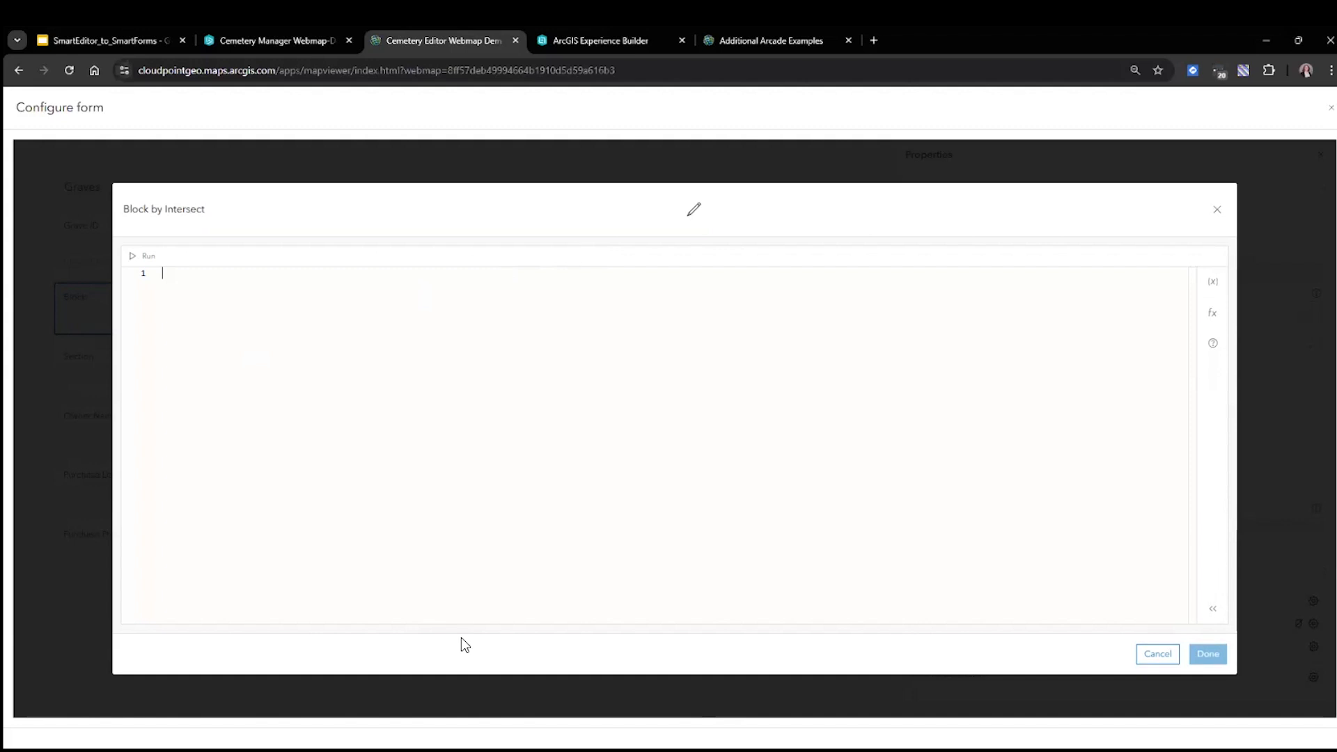
pyautogui.write('//  ATTRIBUTE ACTION: INTERSECTION // Expression: Block by Intersect // Return Block name that the Grave centroid intersects // Get Block number from what block the grave intersects var Block_Layer = FeatureSetByName($map,"Blocks")  // Get the centroid of the current feature var Grave_centroid = Centroid($feature);  var Block_Intersect = Intersects(Block_Layer, Grave_centroid)   // Query for features in the Block layer that contain the centroid var matchingBlock = First(Block_Intersect);  // Check if a matching feature was found if (!IsEmpty(matchingBlock)) {     // Return the \'Name\' field of the matching Block feature     return matchingBlock["Name"]; } else {     // Return a default value if no match is found     return "No Block Found"; }')
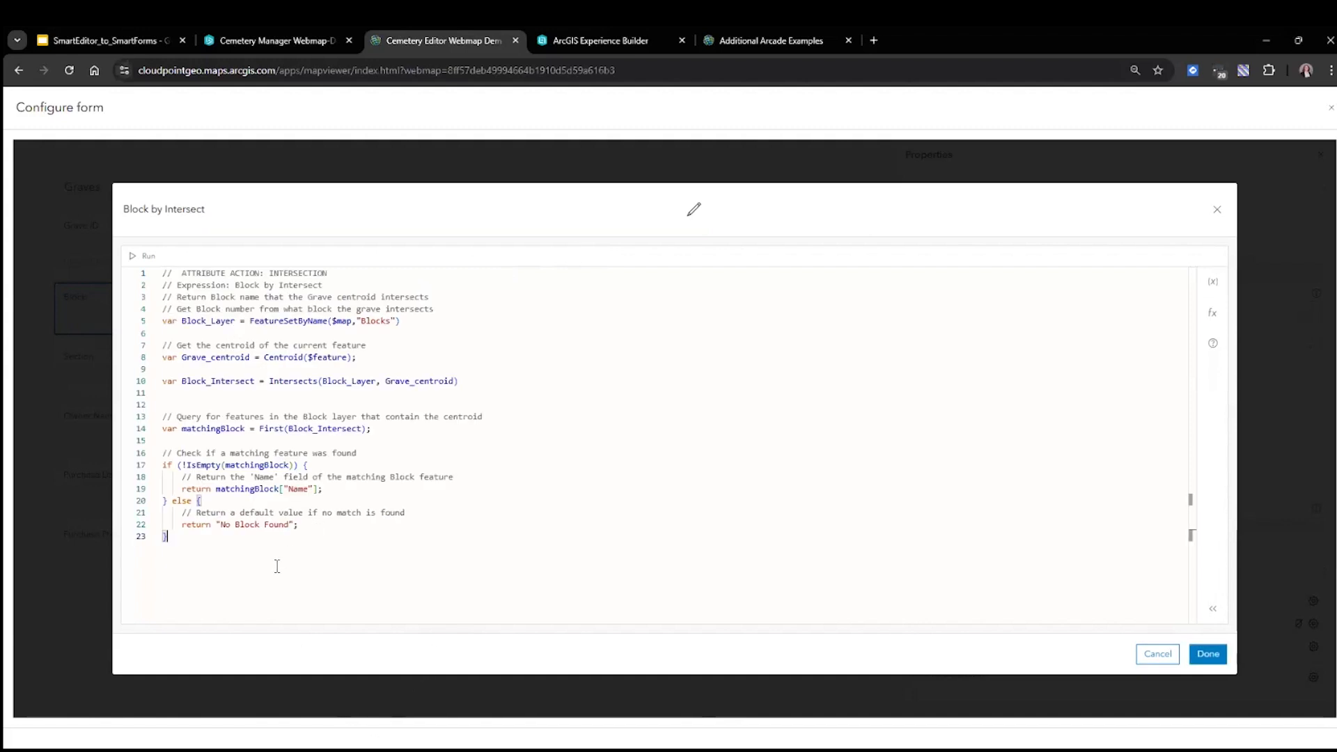
# Review the script's Blocks layer lookup, Centroid calculation and returned Name attribute.
pyautogui.click(184, 328)
pyautogui.moveTo(182, 322); pyautogui.dragTo(397, 323)
pyautogui.click(341, 358)
pyautogui.click(271, 357)
pyautogui.moveTo(288, 488); pyautogui.dragTo(310, 489)
# Run the expression and confirm it returns block 1.
pyautogui.click(133, 257)
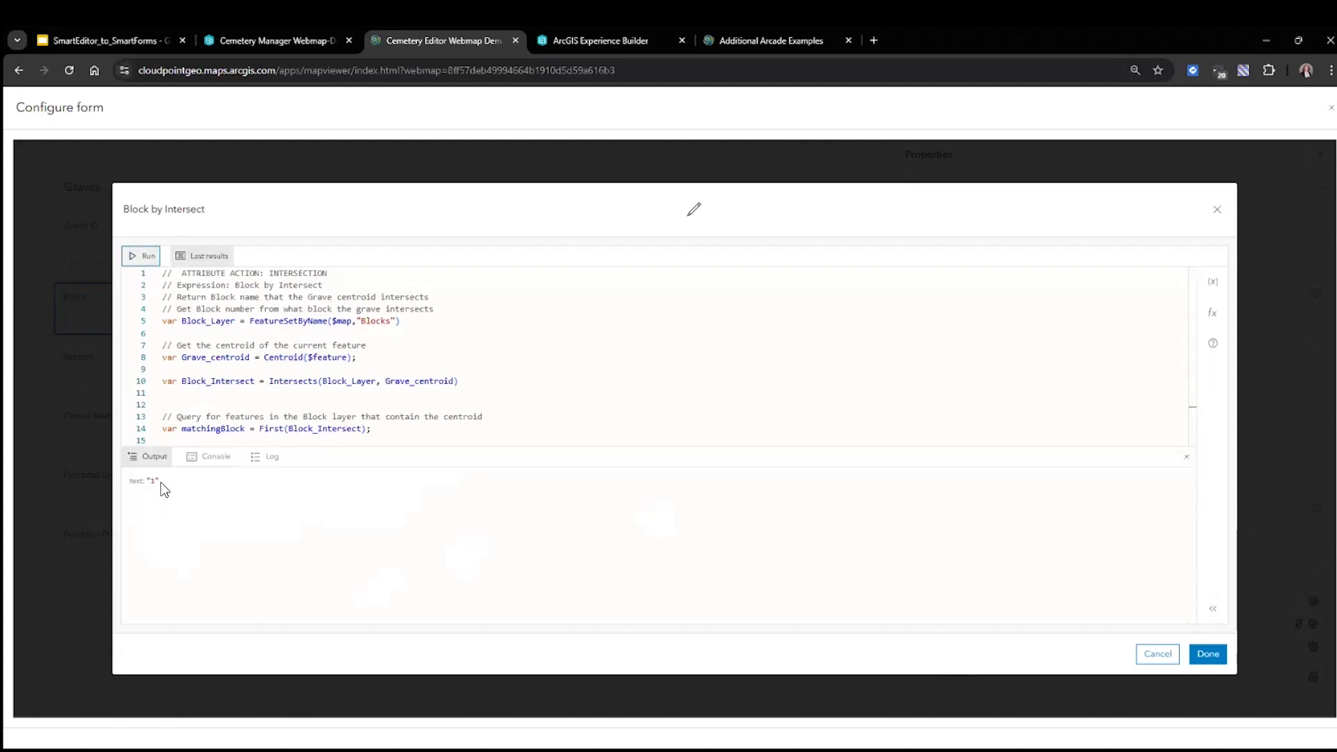
pyautogui.moveTo(163, 482); pyautogui.dragTo(142, 481)
pyautogui.click(635, 382)
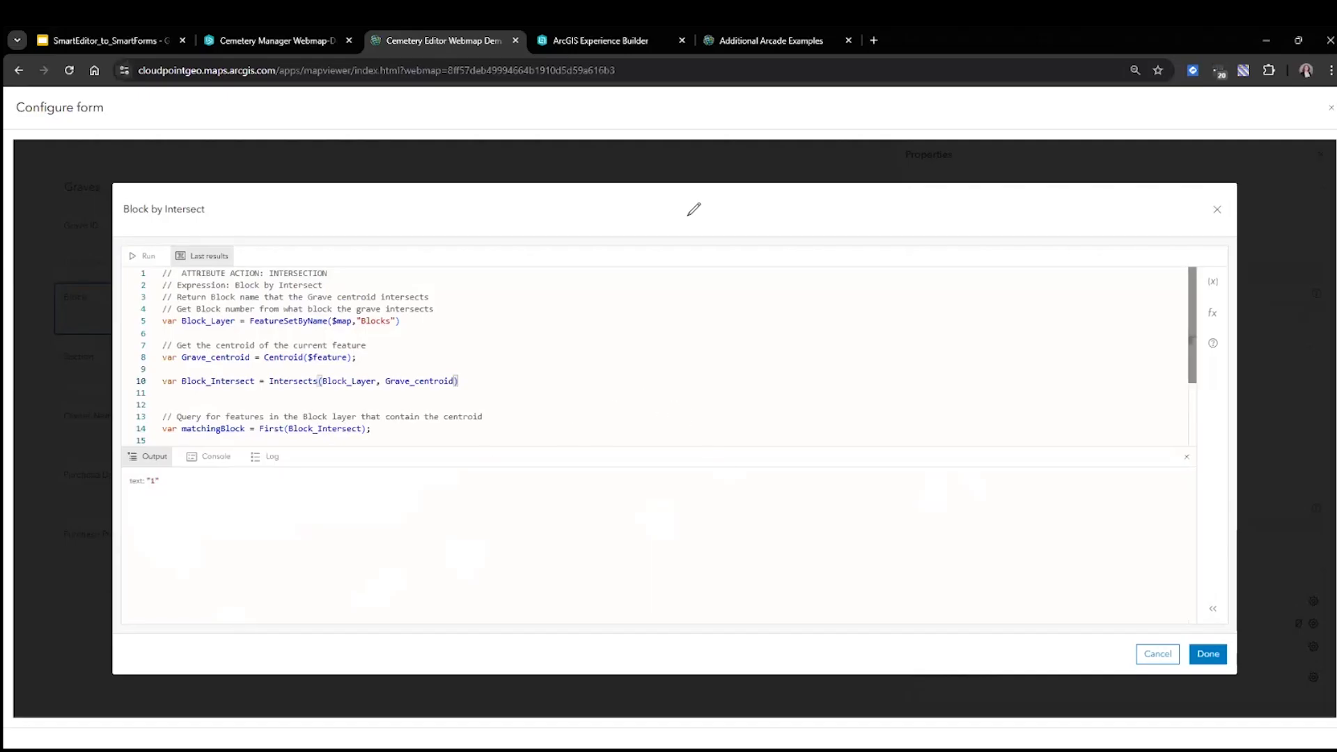
pyautogui.click(492, 371)
pyautogui.scroll(-1, 492, 390)
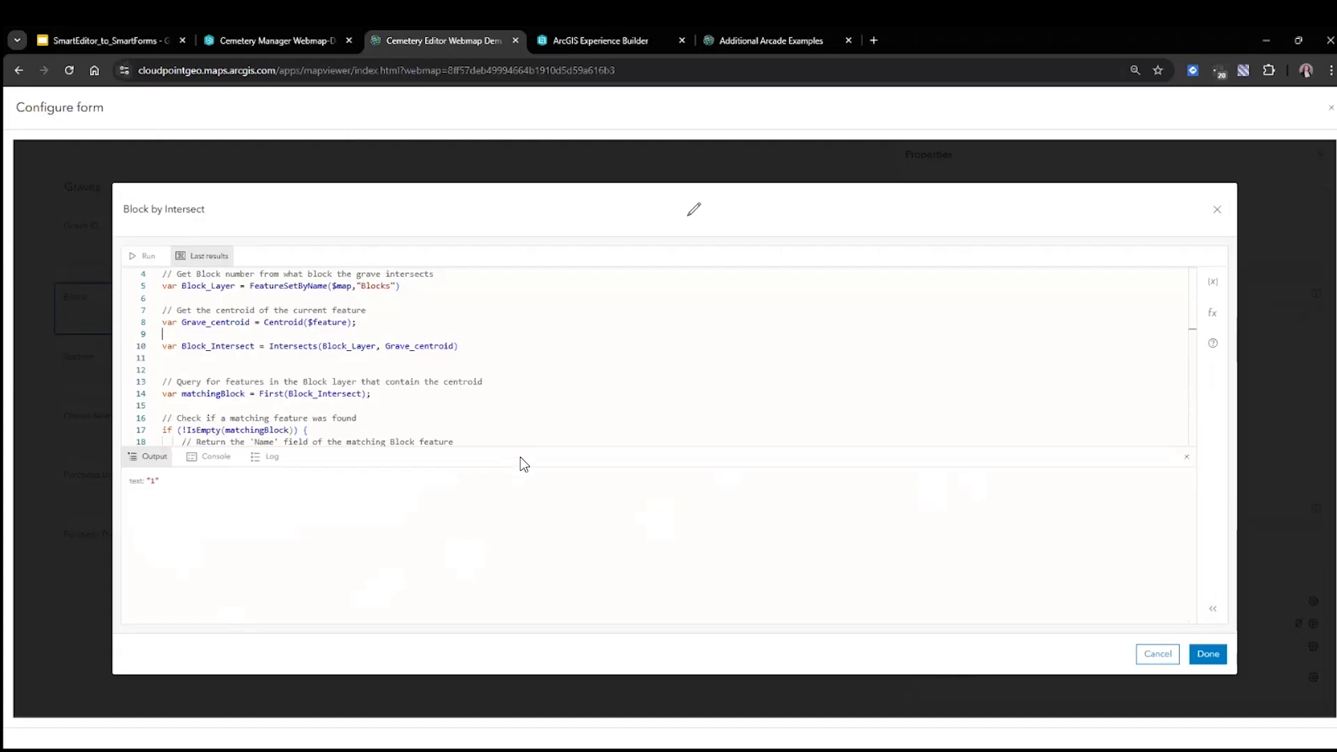
pyautogui.scroll(-2, 515, 438)
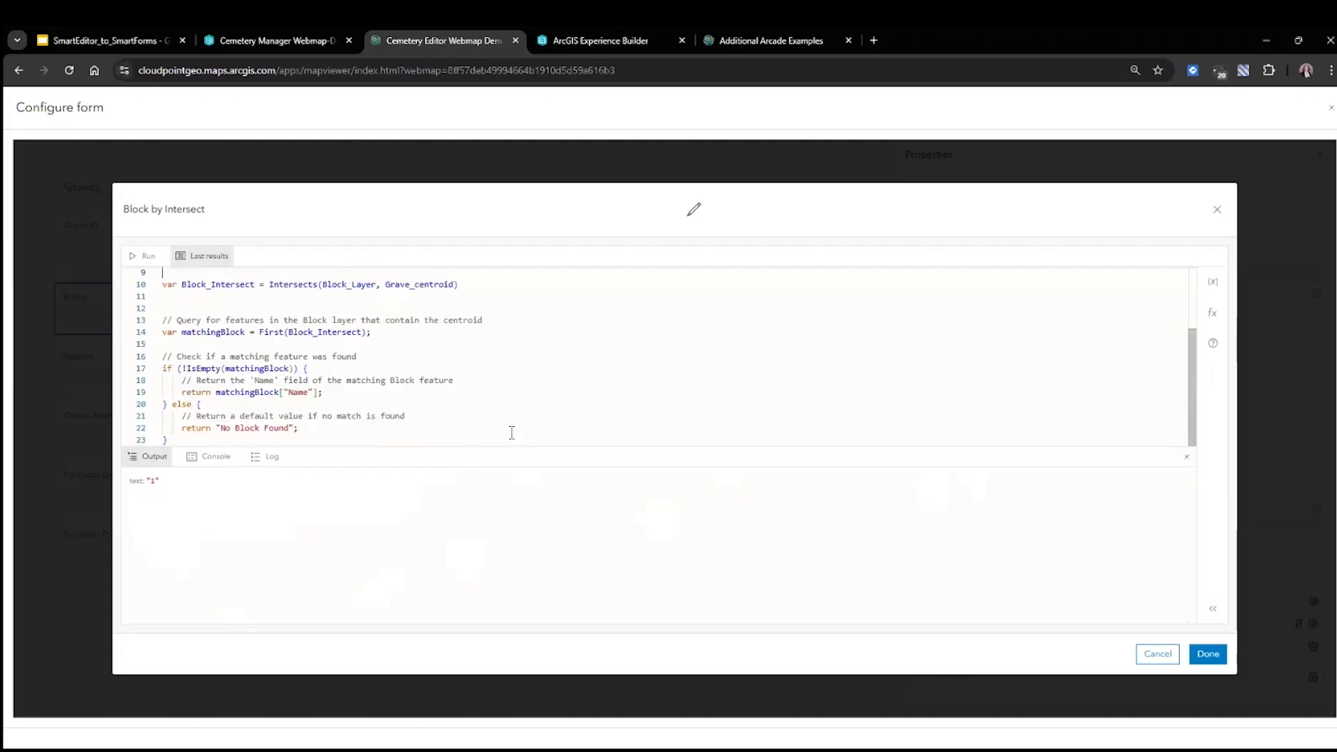
pyautogui.scroll(3, 513, 436)
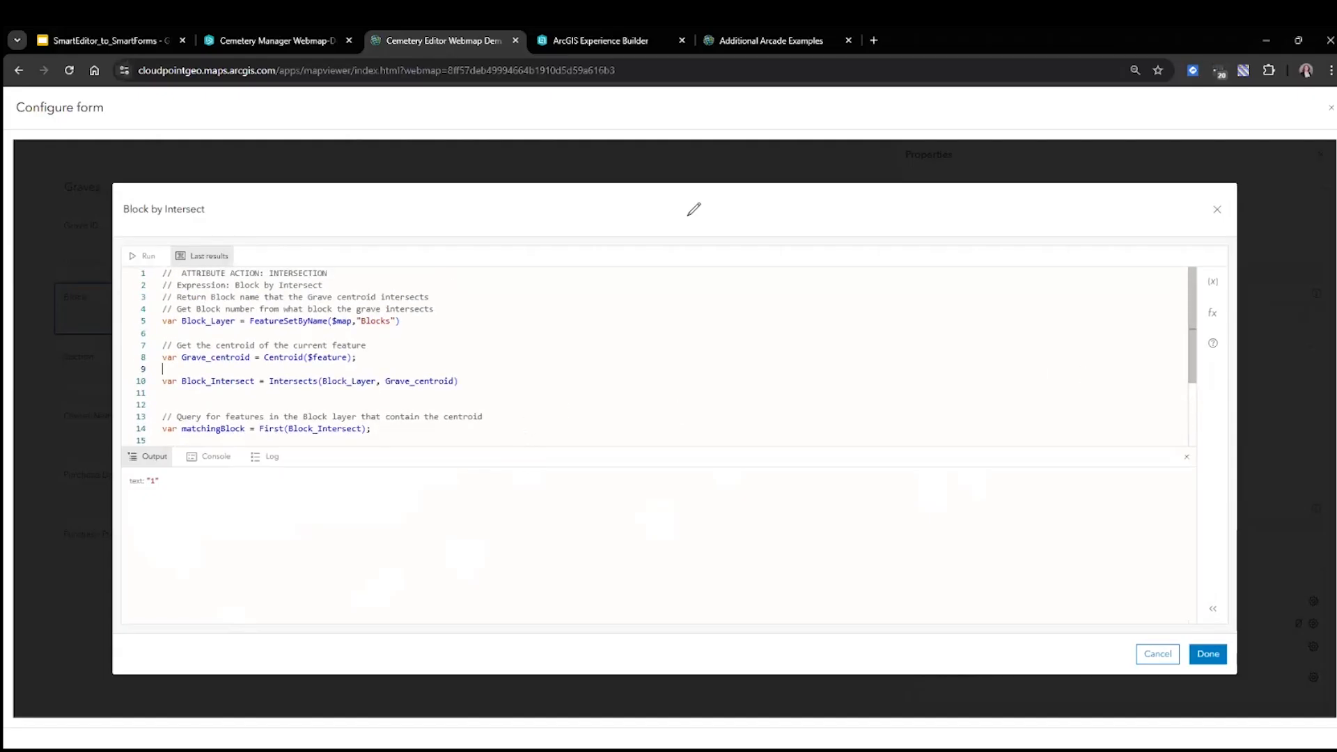
# Browse the Profile variables and Functions lists, then apply the expression to Block.
pyautogui.click(1212, 281)
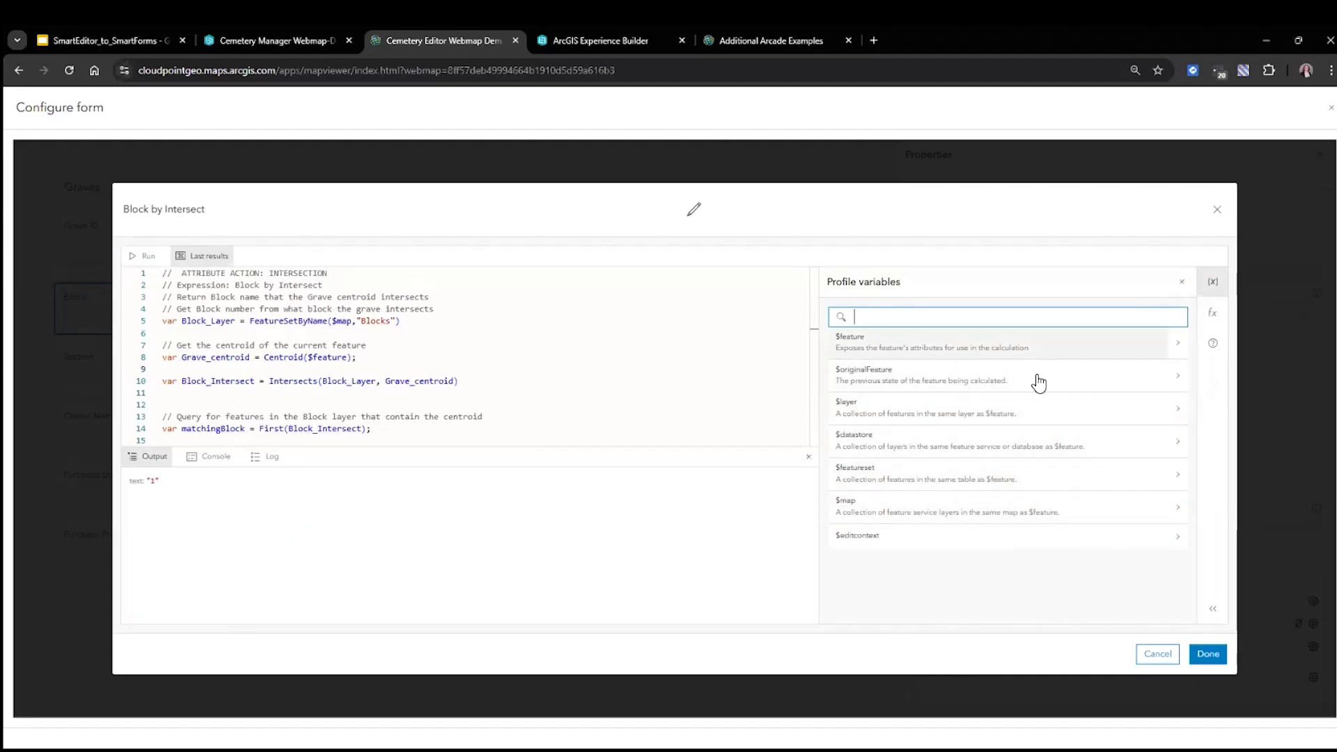
pyautogui.click(1212, 311)
pyautogui.scroll(-10, 931, 513)
pyautogui.scroll(3, 928, 513)
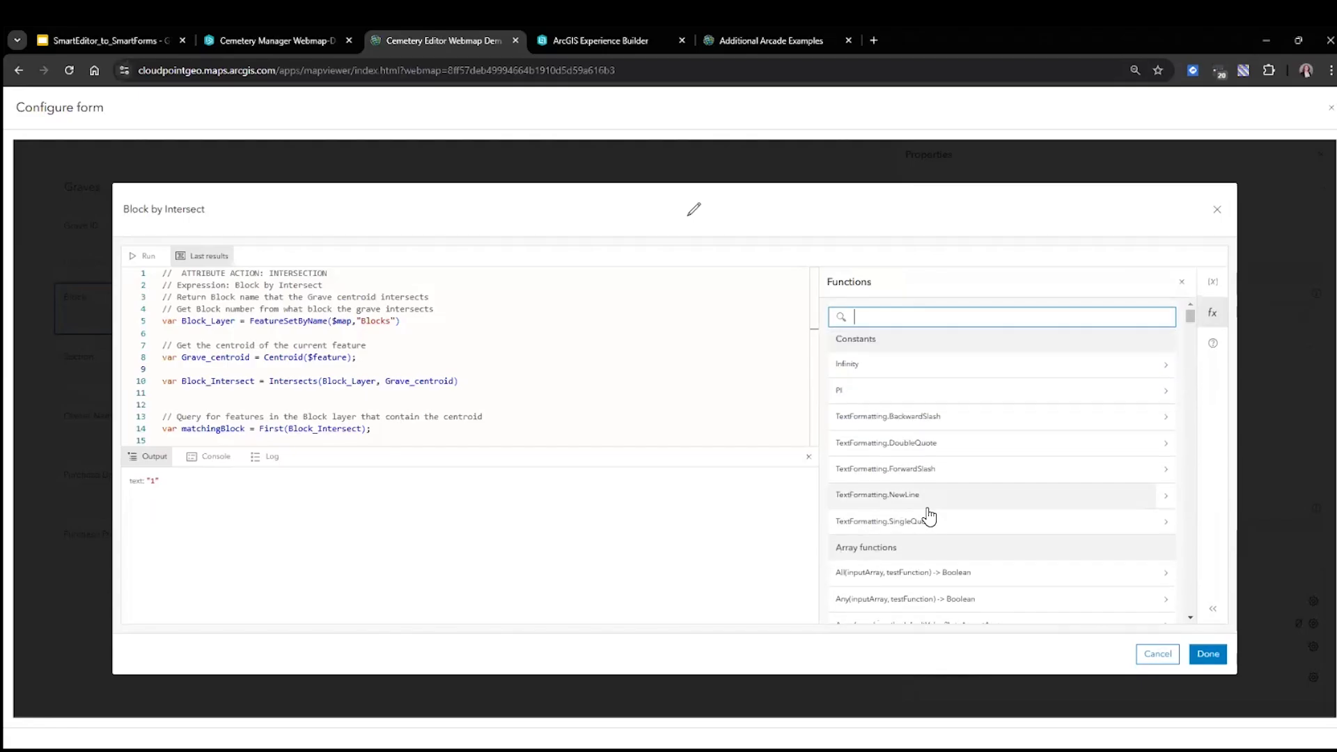
pyautogui.scroll(-3, 398, 392)
pyautogui.scroll(3, 398, 392)
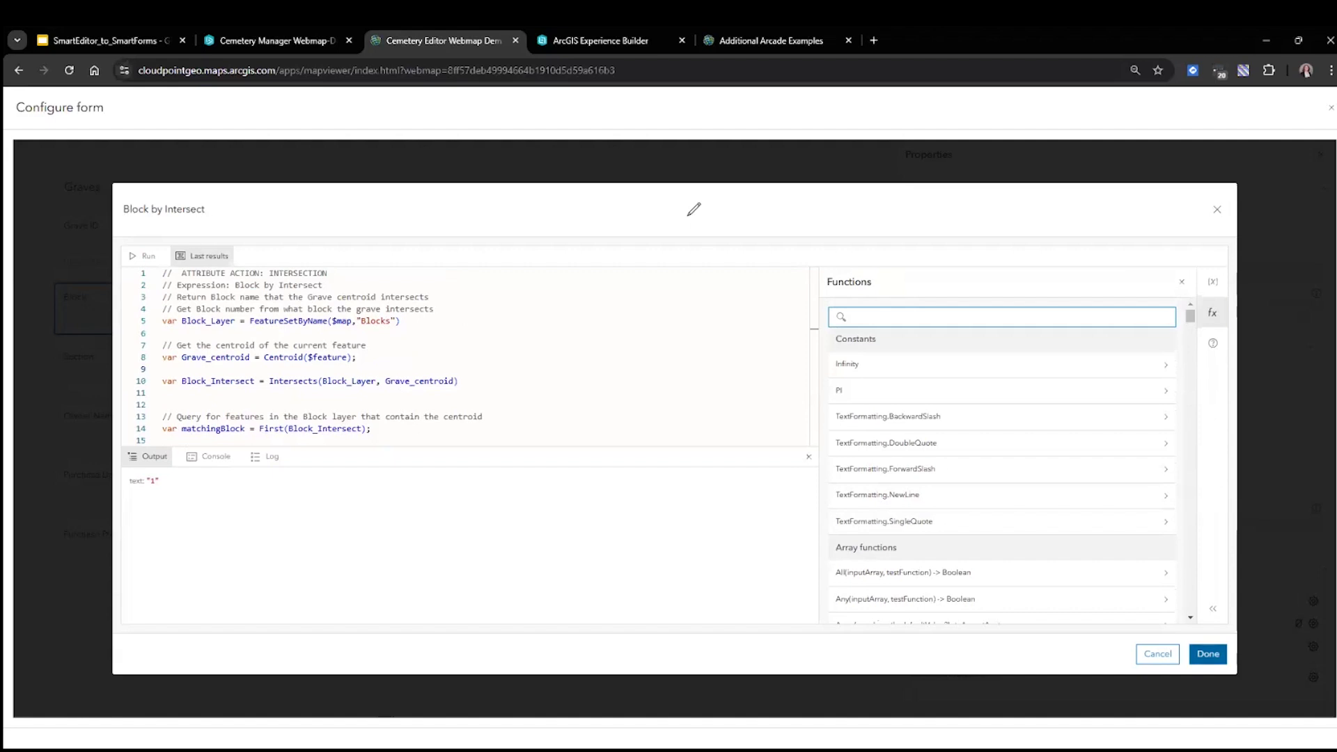
pyautogui.click(1207, 654)
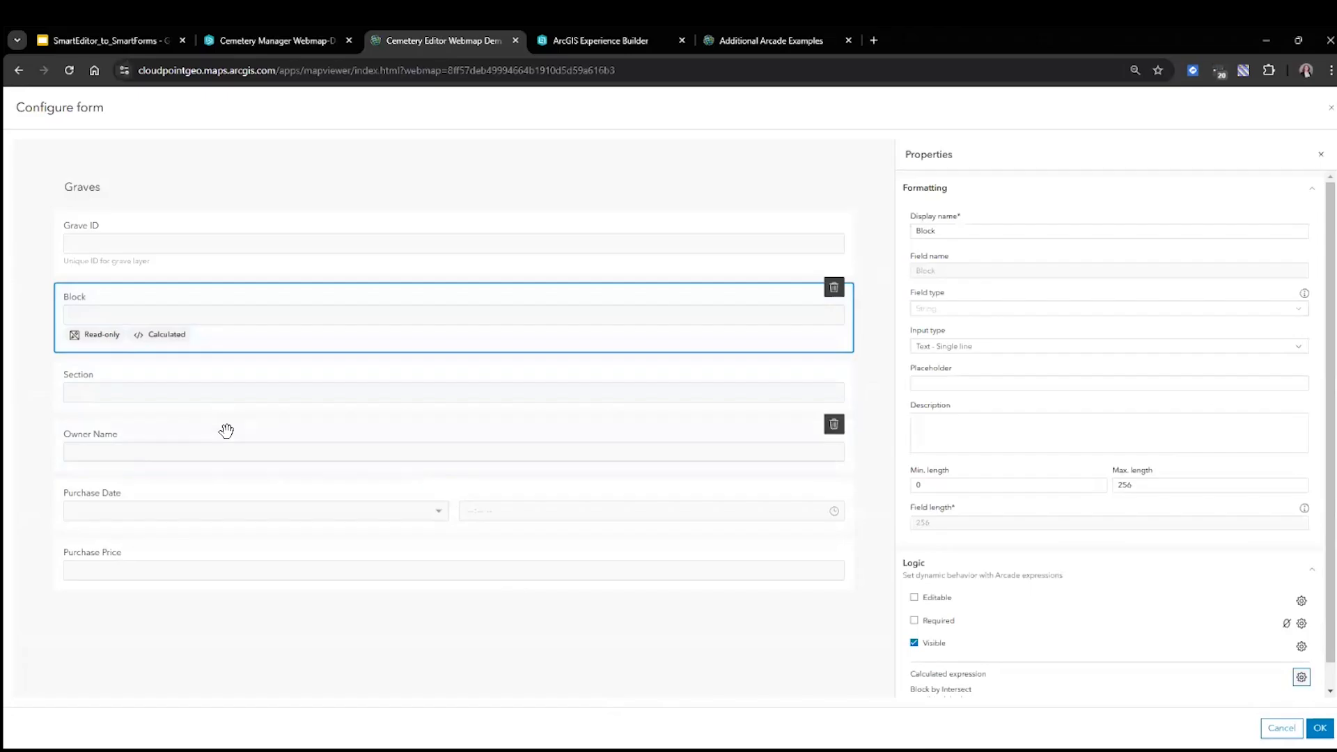
# Start a new Section calculated expression named 'Section by Intersect'.
pyautogui.click(226, 385)
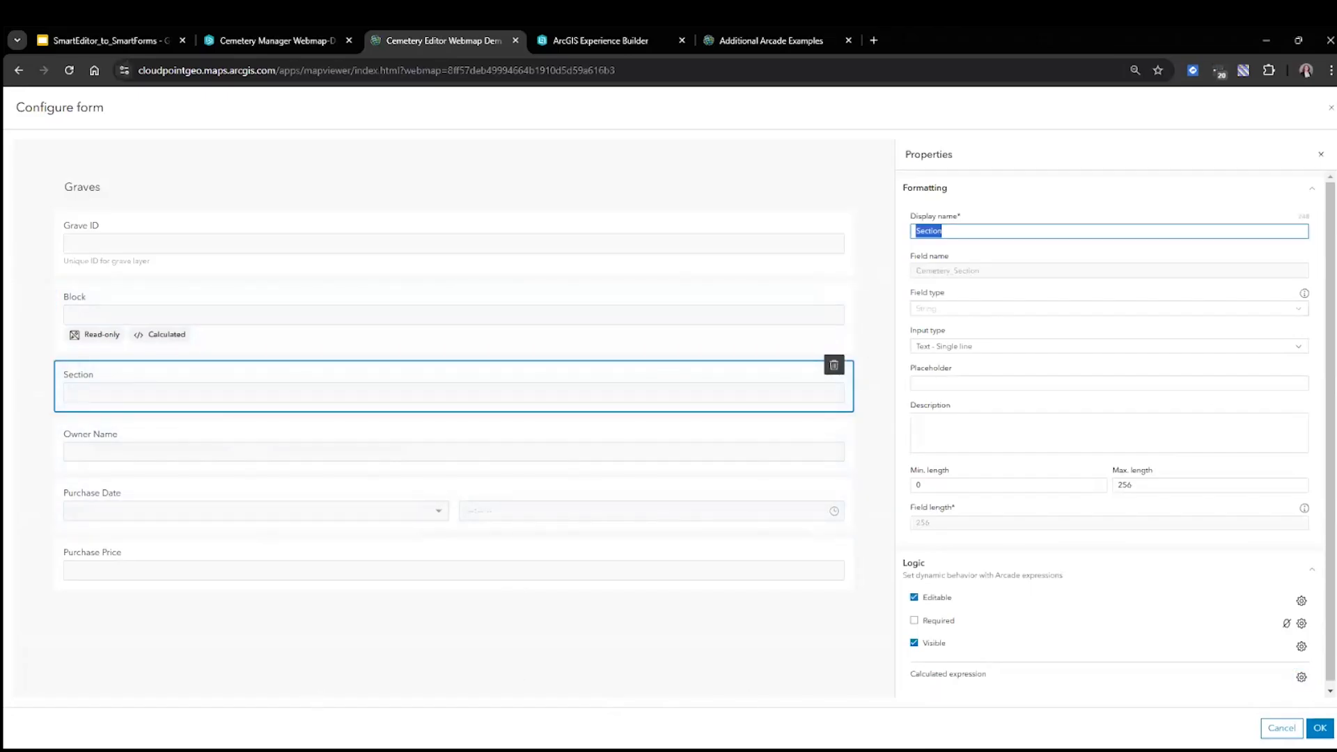
pyautogui.click(1300, 677)
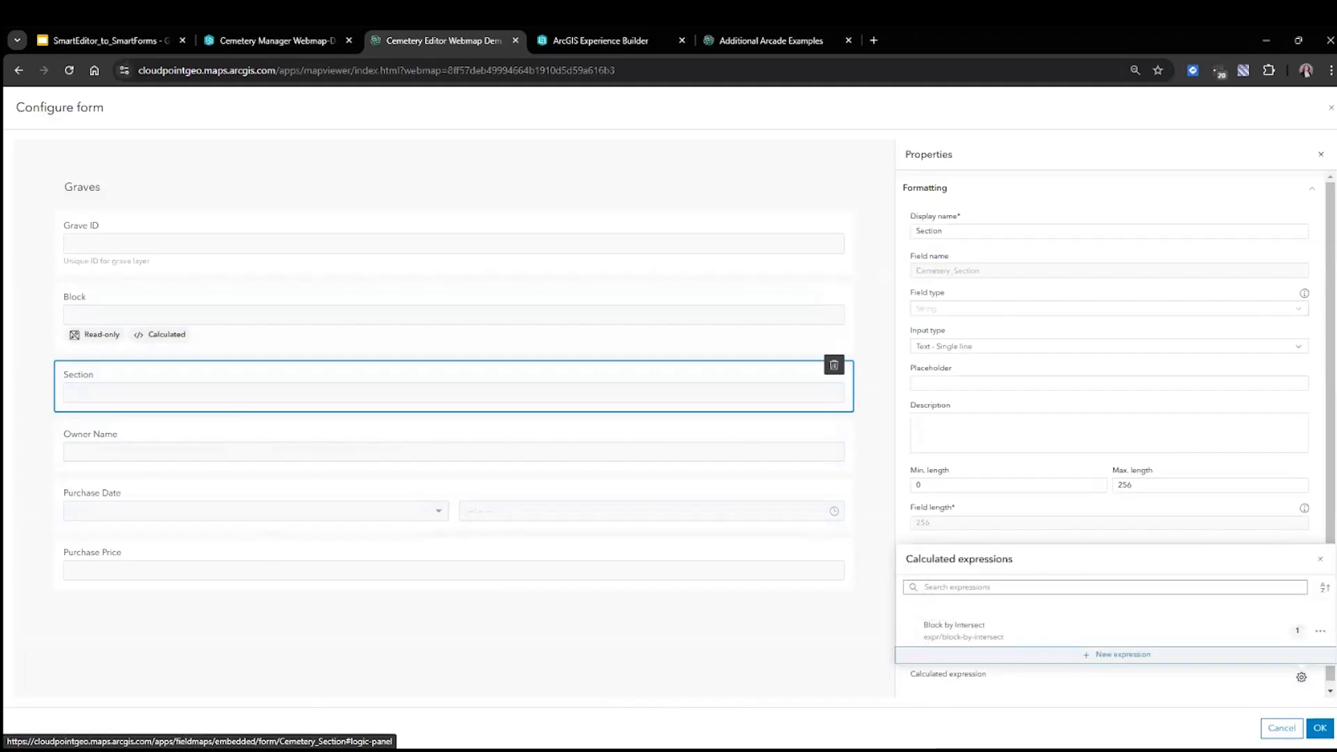
pyautogui.click(1118, 654)
pyautogui.click(300, 202)
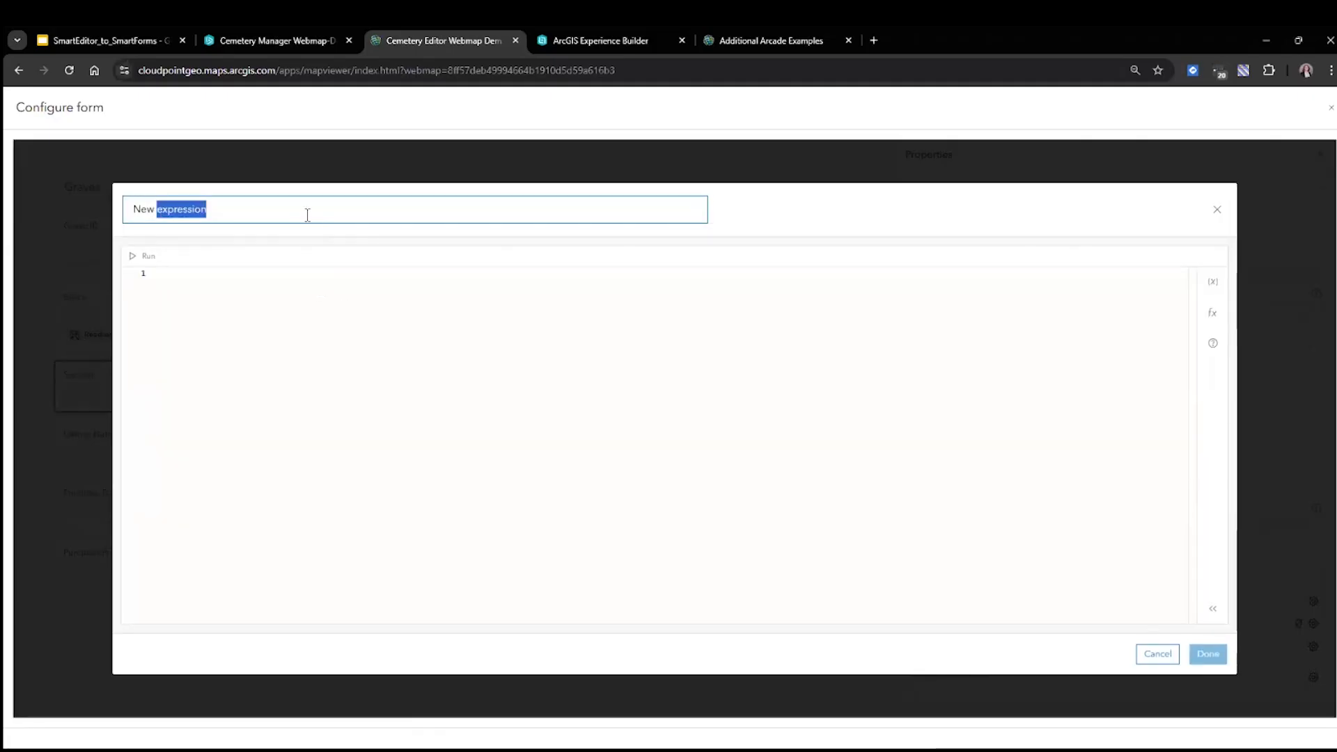
pyautogui.write('Se')
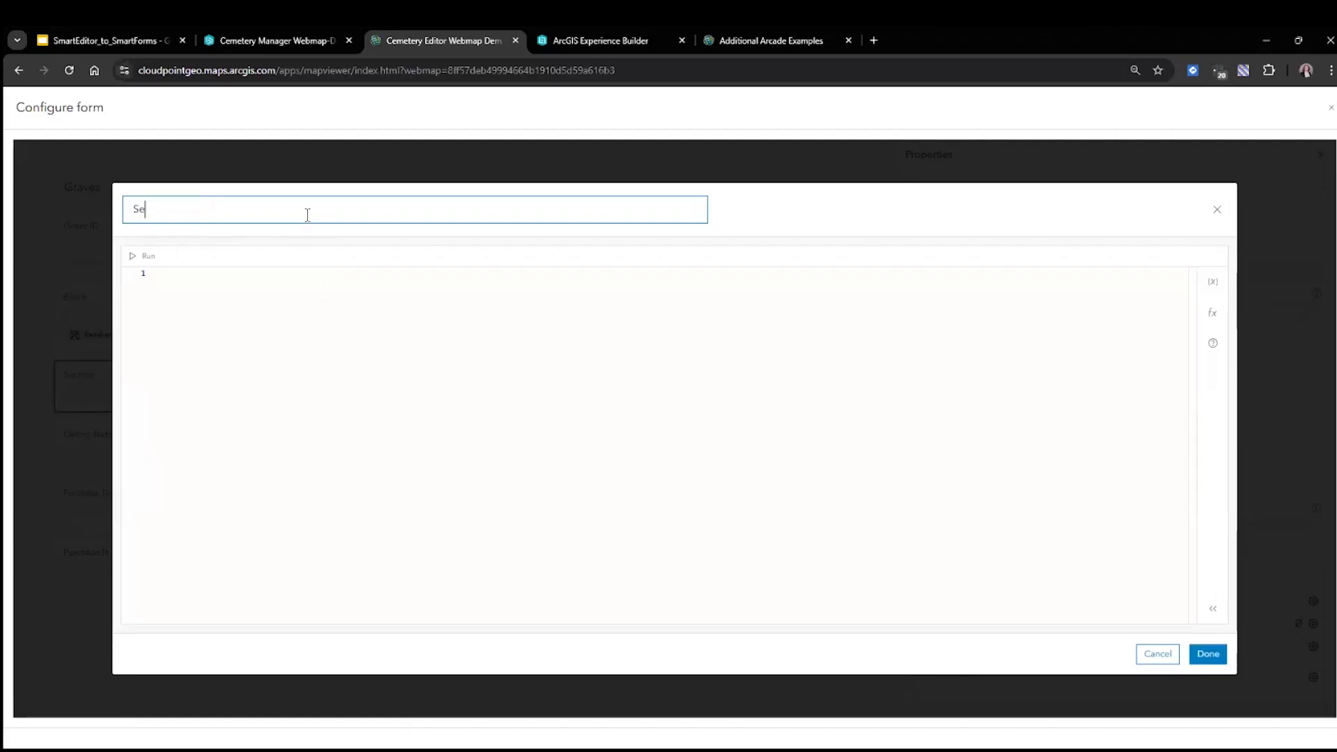
pyautogui.write('ction by Intersect')
pyautogui.click(170, 299)
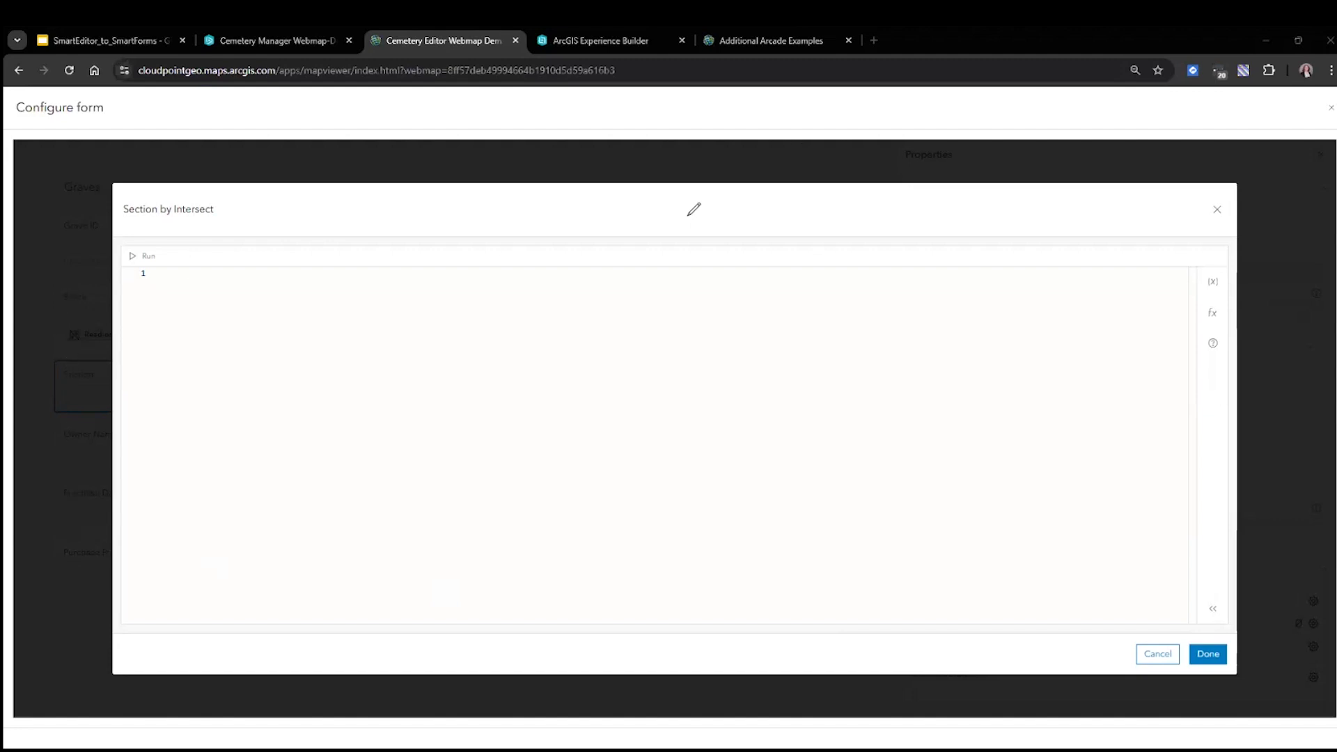
# Paste the section-intersect script, test it, and apply it to the Section field.
pyautogui.write('//Expression: Section by Intersect //Return Section Name that the Grave Centroid Intersects // Get Section number from what Section the grave intersects var Section_Layer = FeatureSetByName($map,"Sections")  // Get the centroid of the current feature var Grave_centroid = Centroid($feature);  var Section_Layer_Intersect = Intersects(Section_Layer, Grave_centroid)   // Query for features in the Block layer that contain the centroid var matchingSection = First(Section_Layer_Intersect);  // Check if a matching feature was found if (!IsEmpty(matchingSection)) {     // Return the \'Name\' field of the matching Block feature     return matchingSection["BlockText"]; } else {     // Return a default value if no match is found     return "No Section Found"; }')
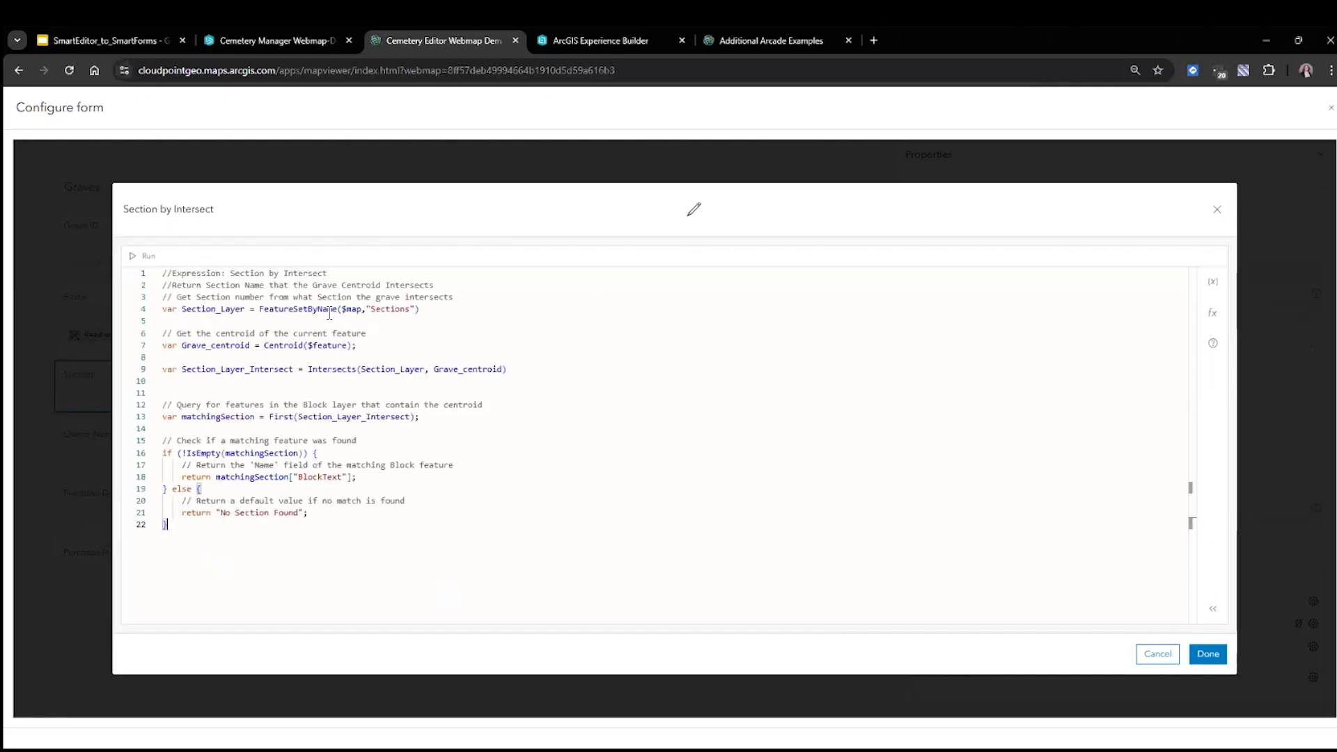
pyautogui.click(146, 256)
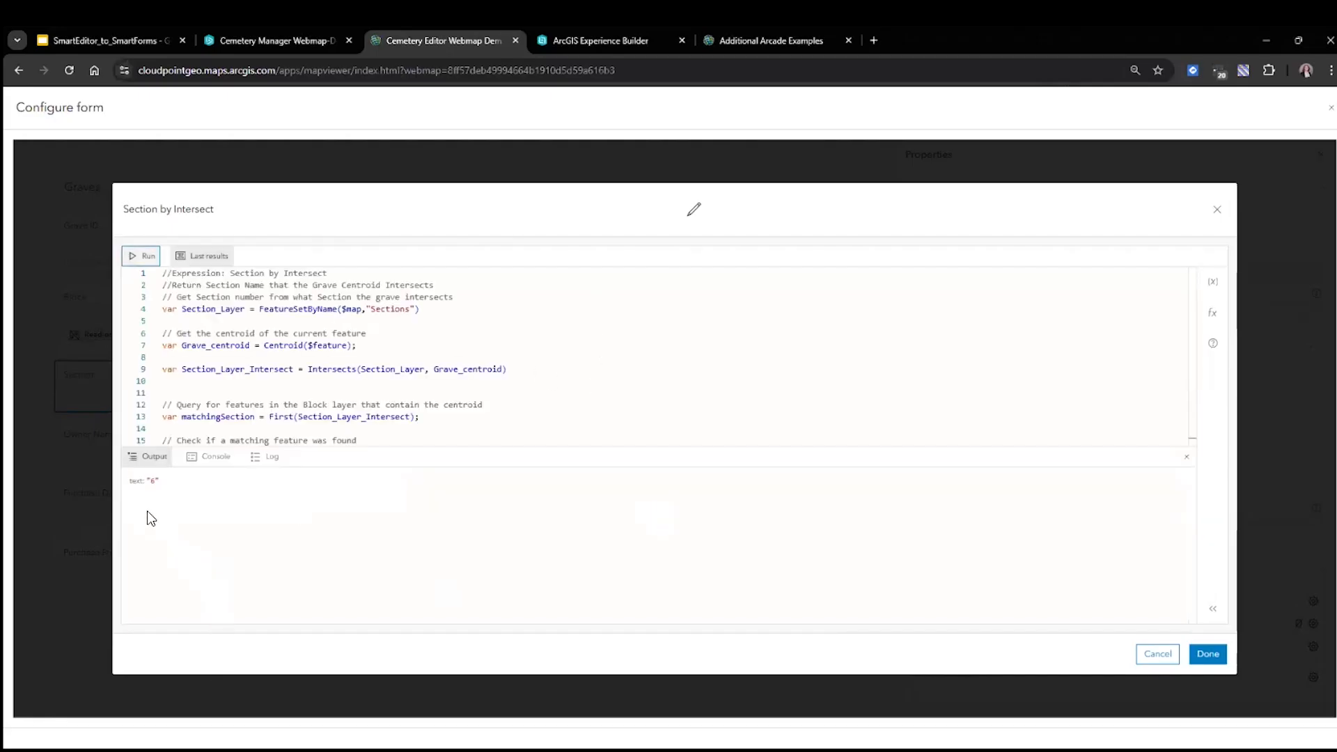
pyautogui.doubleClick(161, 484)
pyautogui.click(1207, 653)
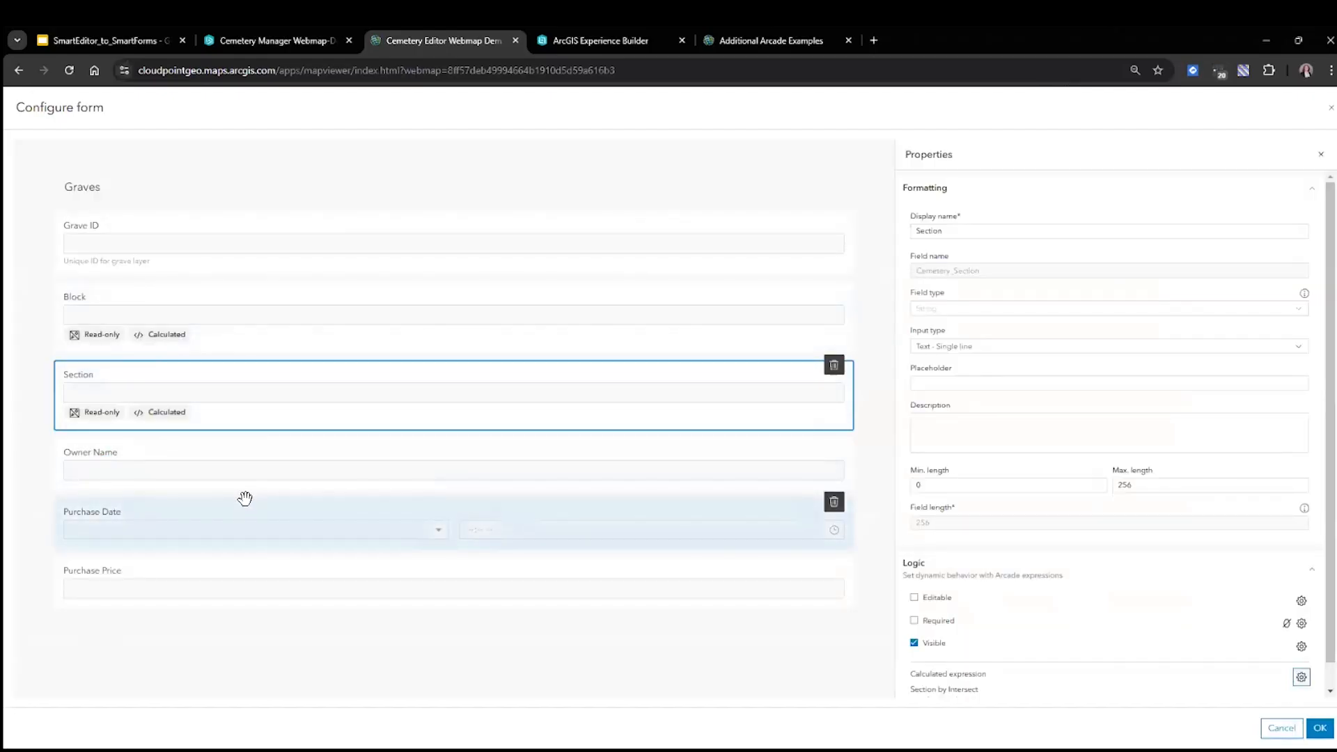
pyautogui.click(203, 531)
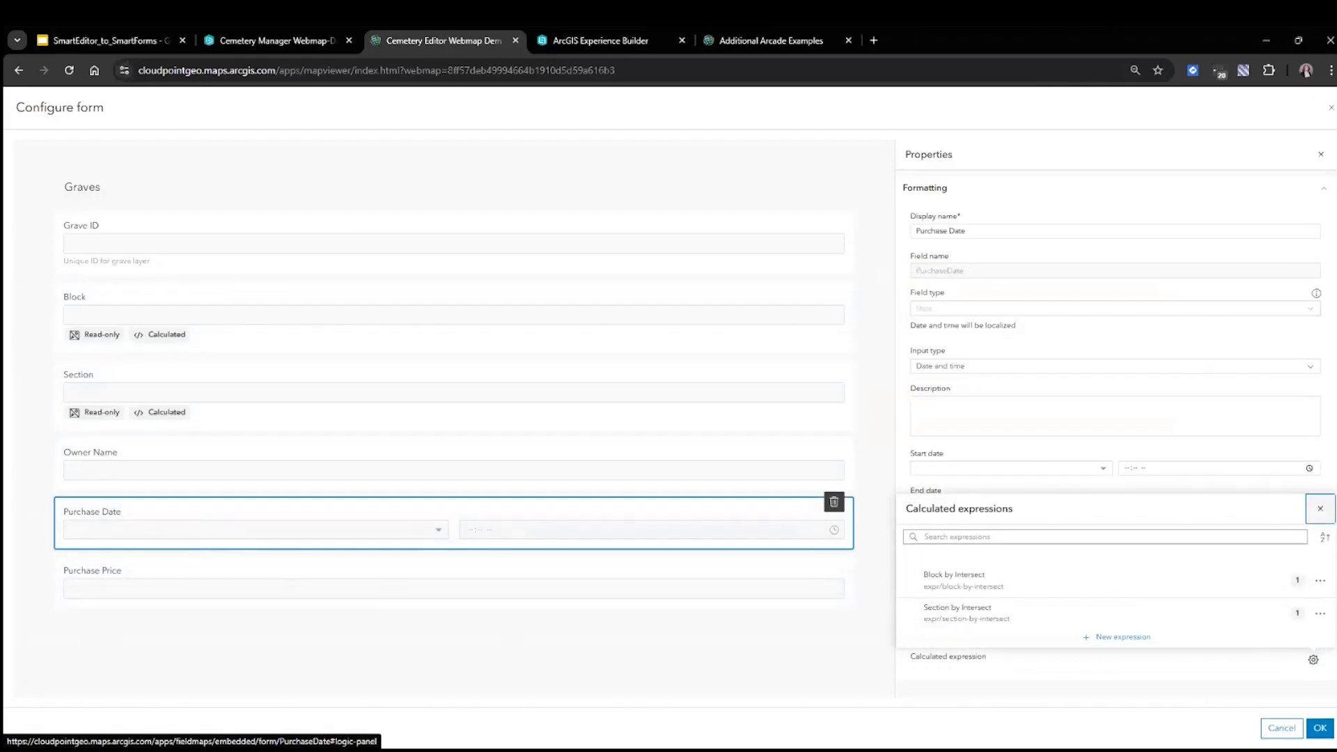
# Give Purchase Date a calculated expression returning Now(), test it and save.
pyautogui.click(1122, 636)
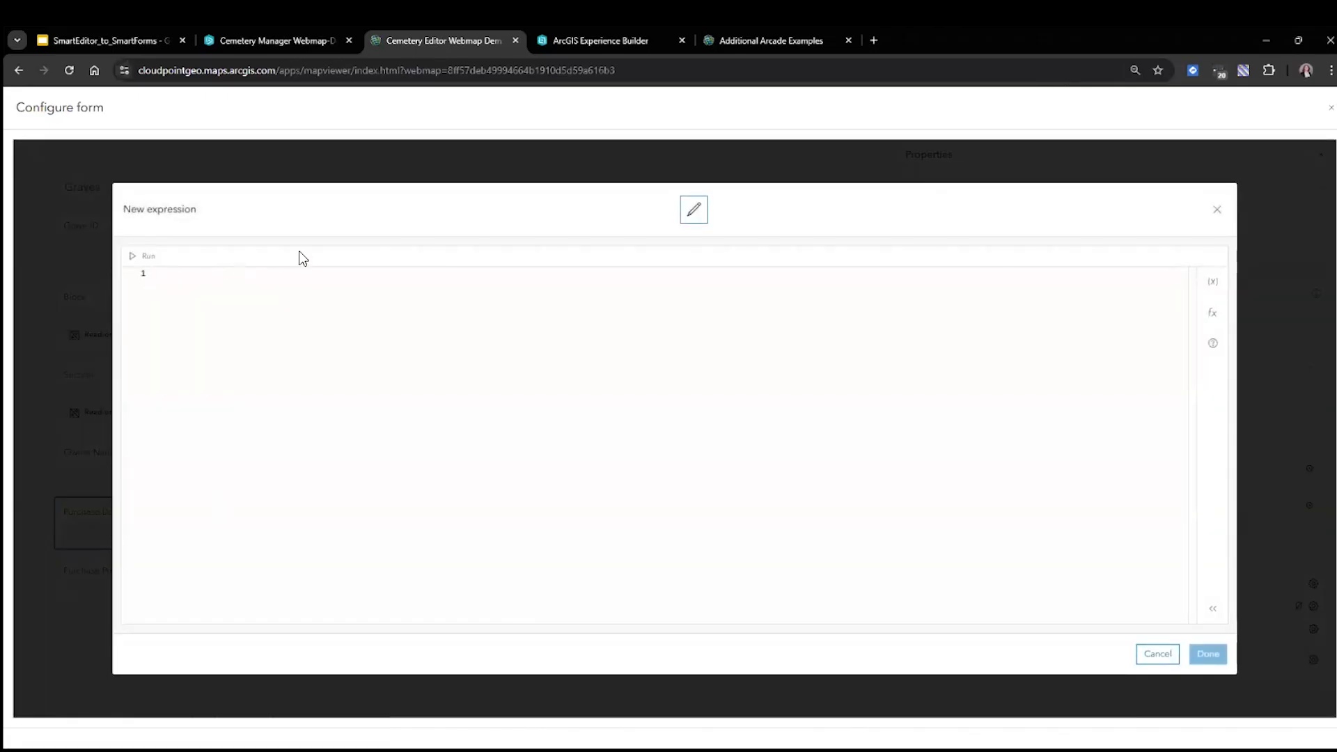
pyautogui.click(693, 209)
pyautogui.hotkey('ctrl', 'shift', 'Left')
pyautogui.hotkey('ctrl', 'shift', 'Left')
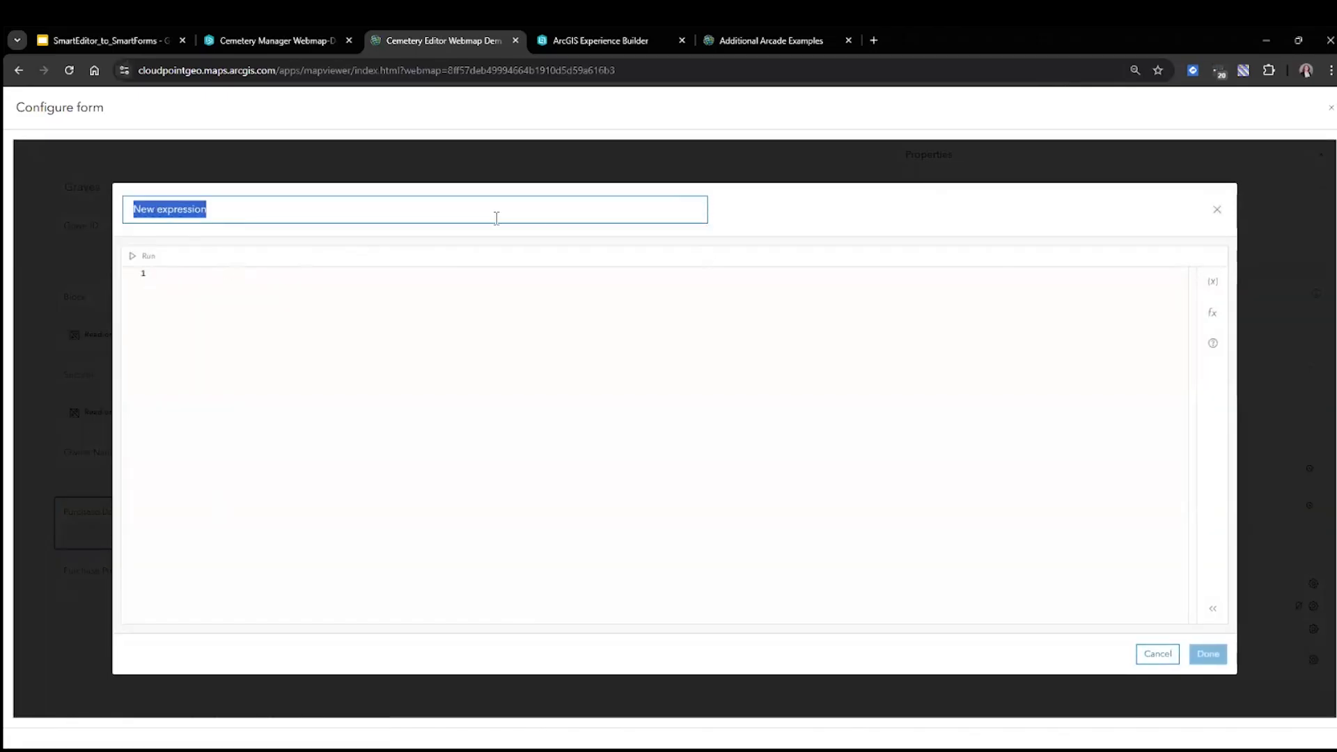
pyautogui.write('Purchase Date')
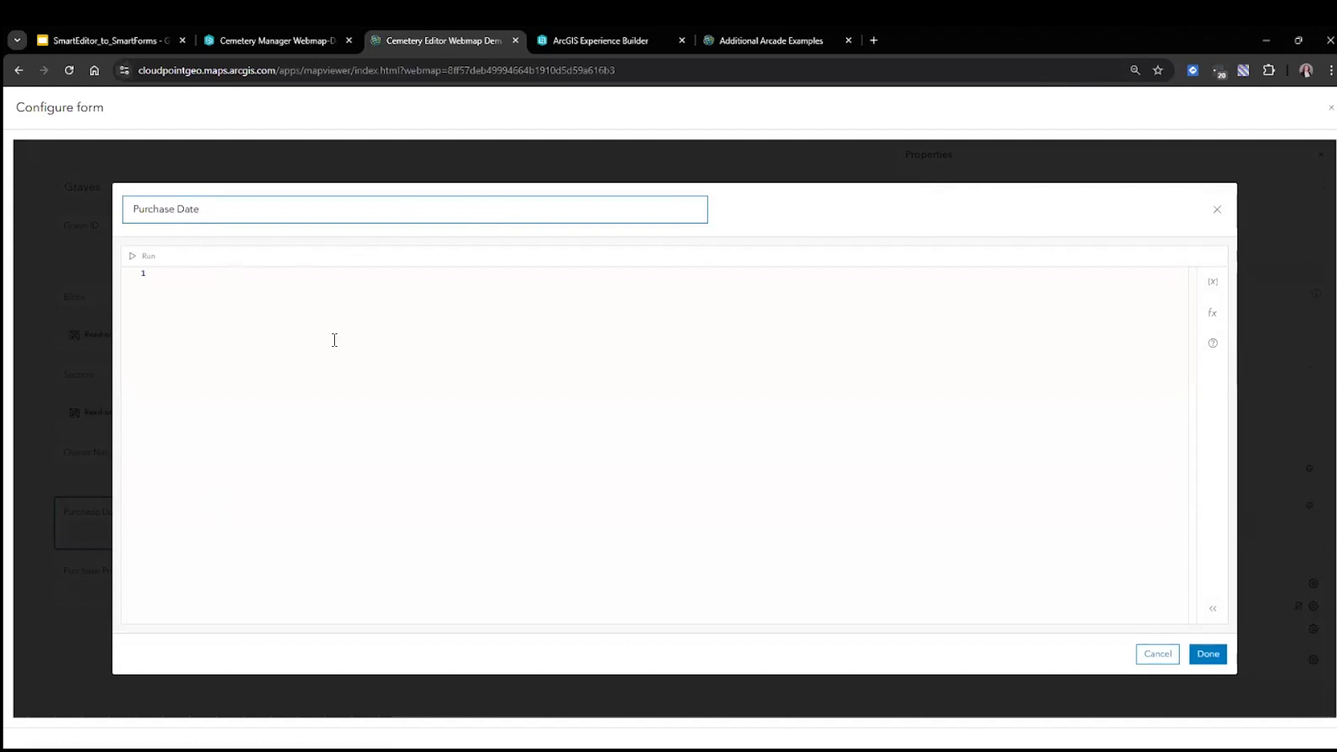
pyautogui.click(322, 323)
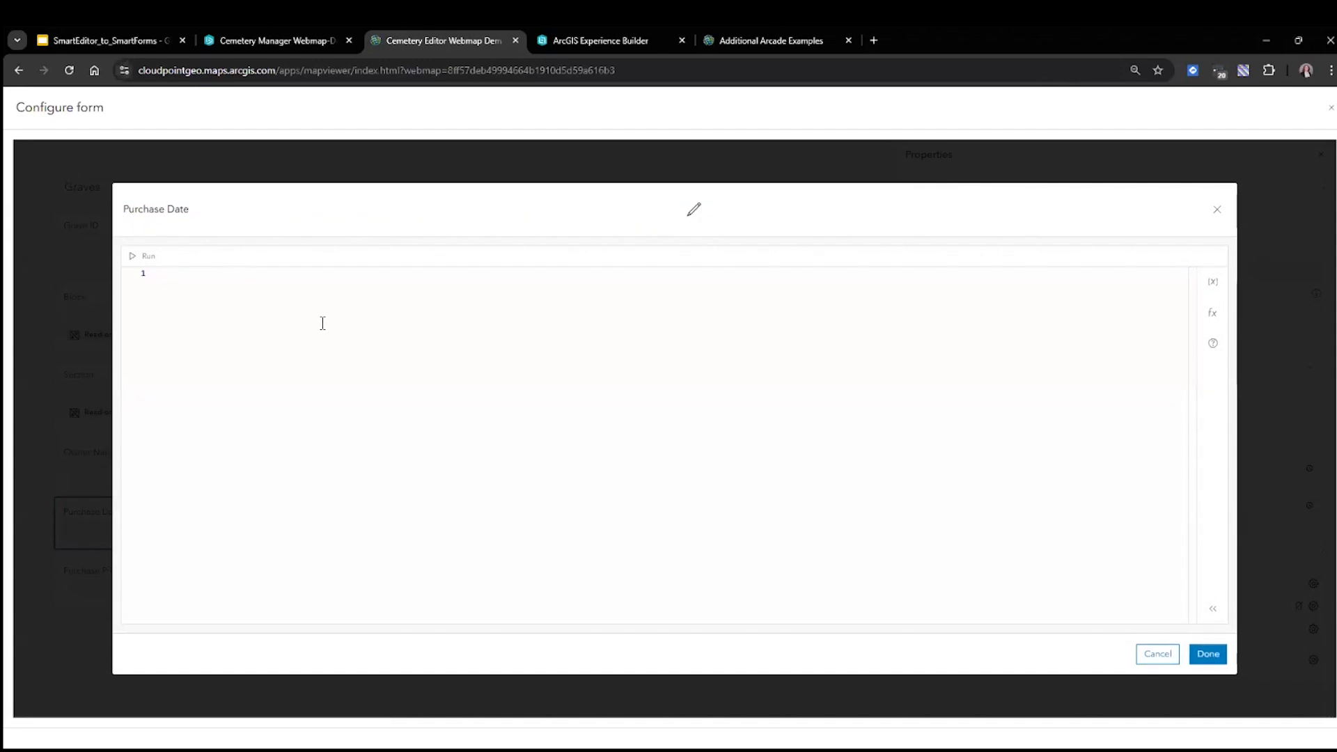
pyautogui.write('return')
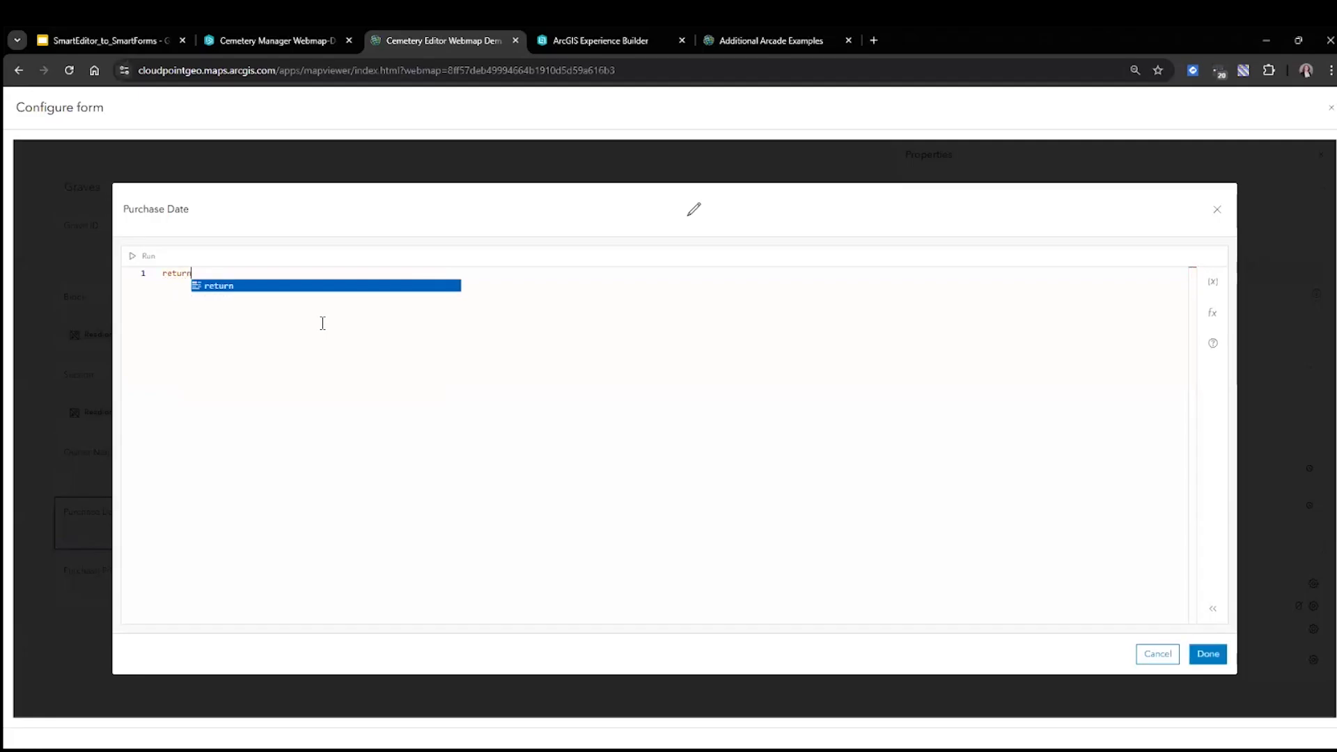
pyautogui.write('(')
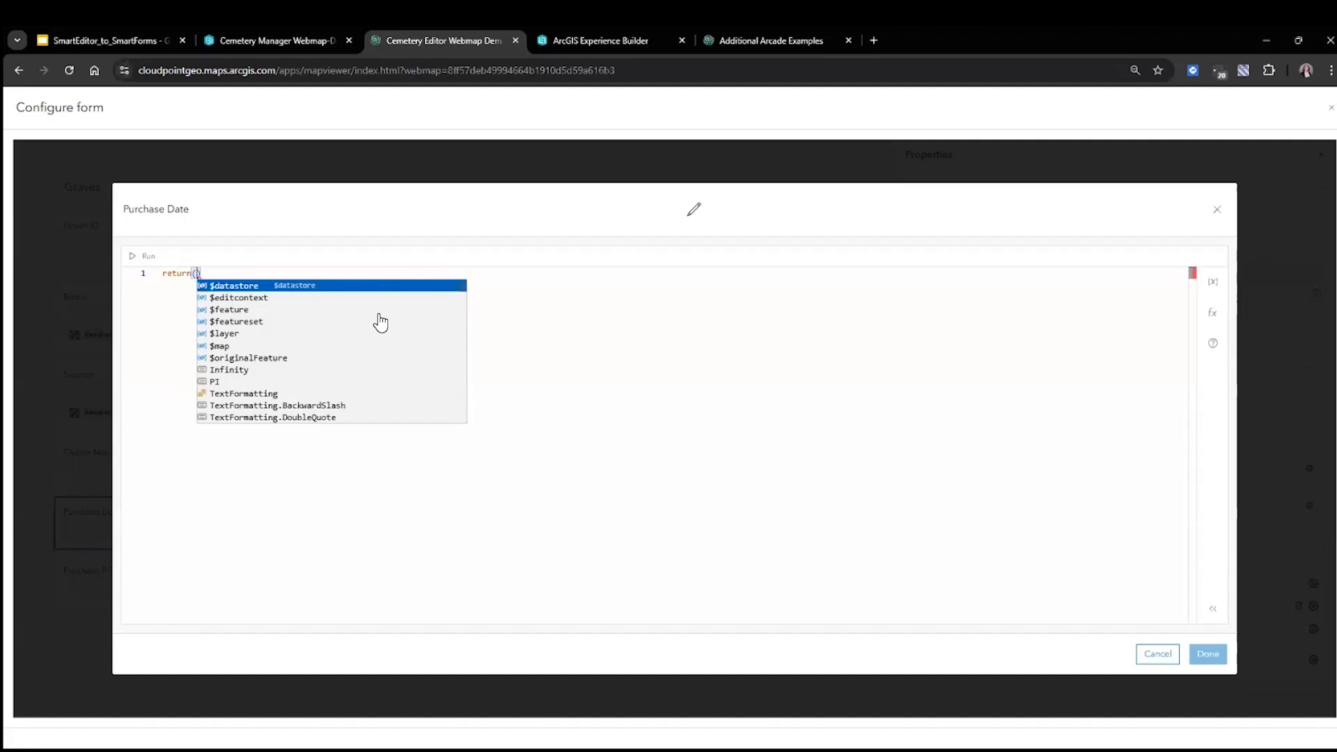
pyautogui.write('now')
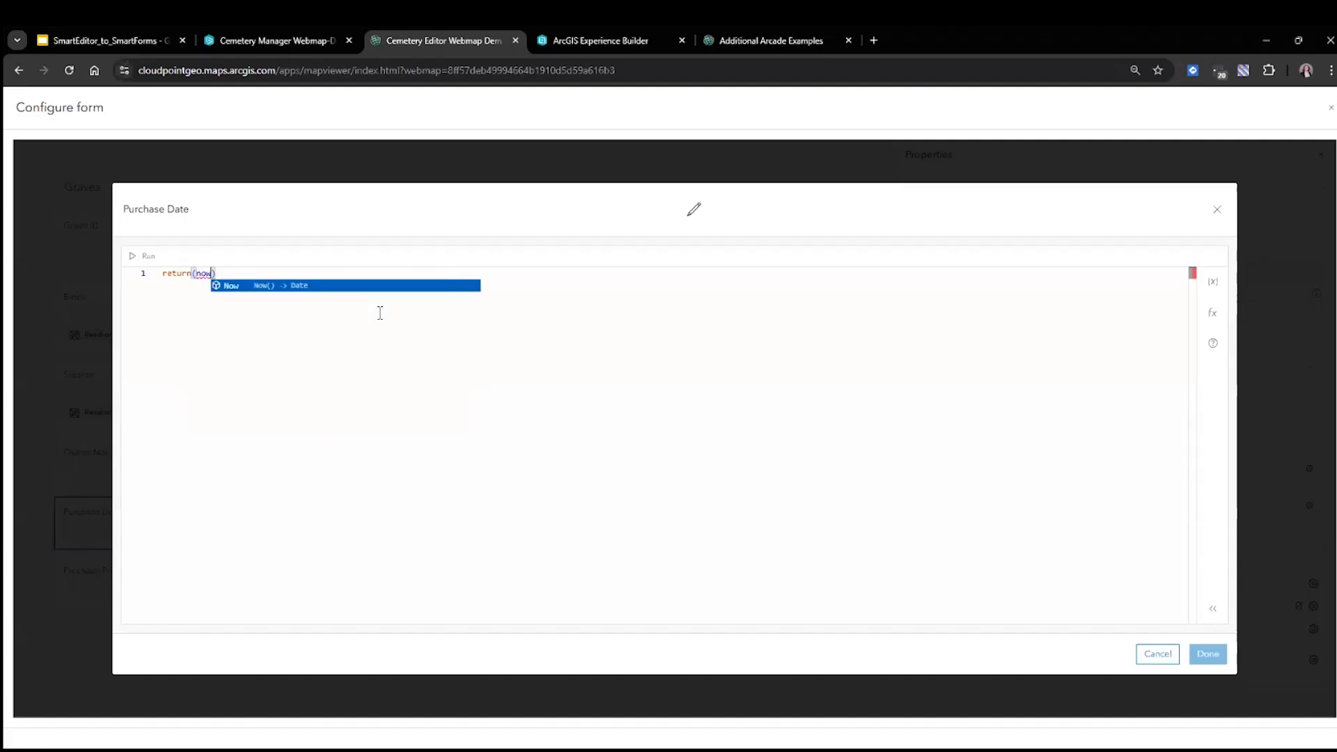
pyautogui.click(319, 287)
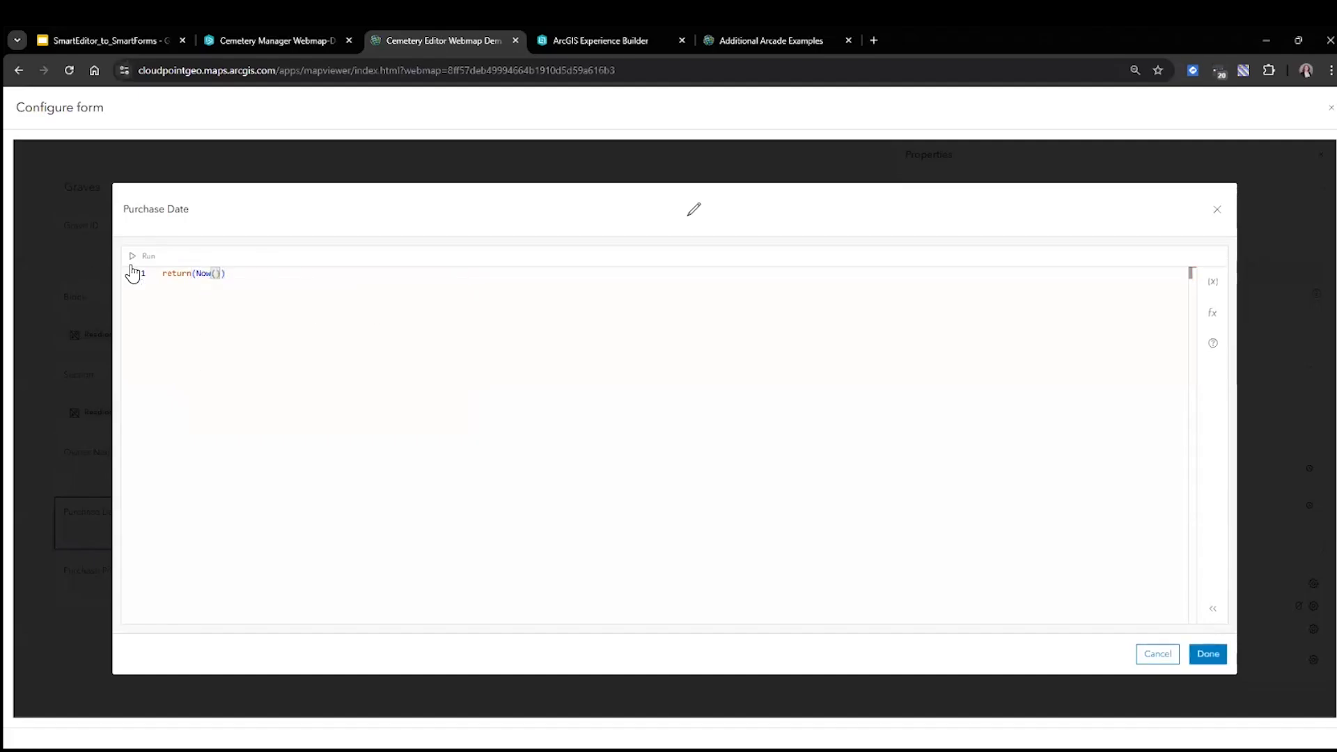
pyautogui.click(135, 256)
pyautogui.moveTo(322, 485); pyautogui.dragTo(136, 508)
pyautogui.click(1208, 653)
# Give Purchase Price a 'Purchace price' expression returning 200, test it and save.
pyautogui.click(462, 598)
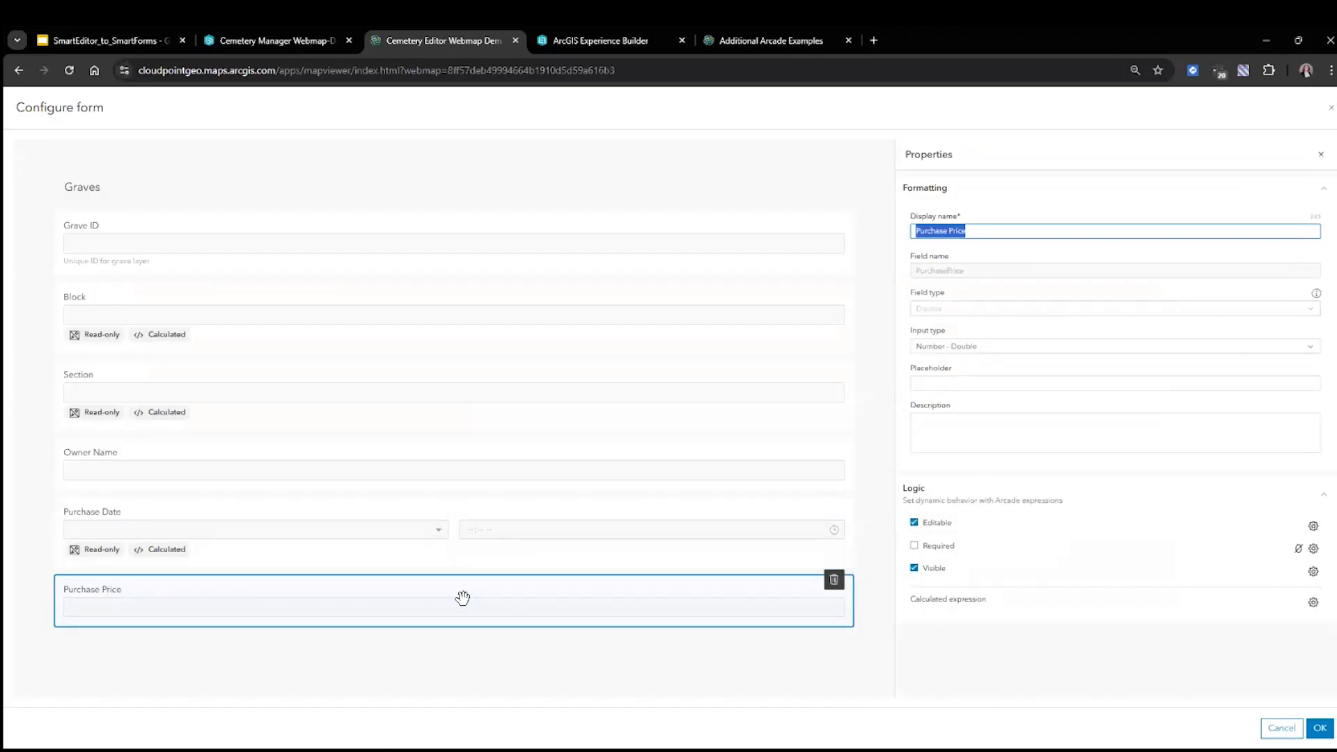
pyautogui.click(1313, 602)
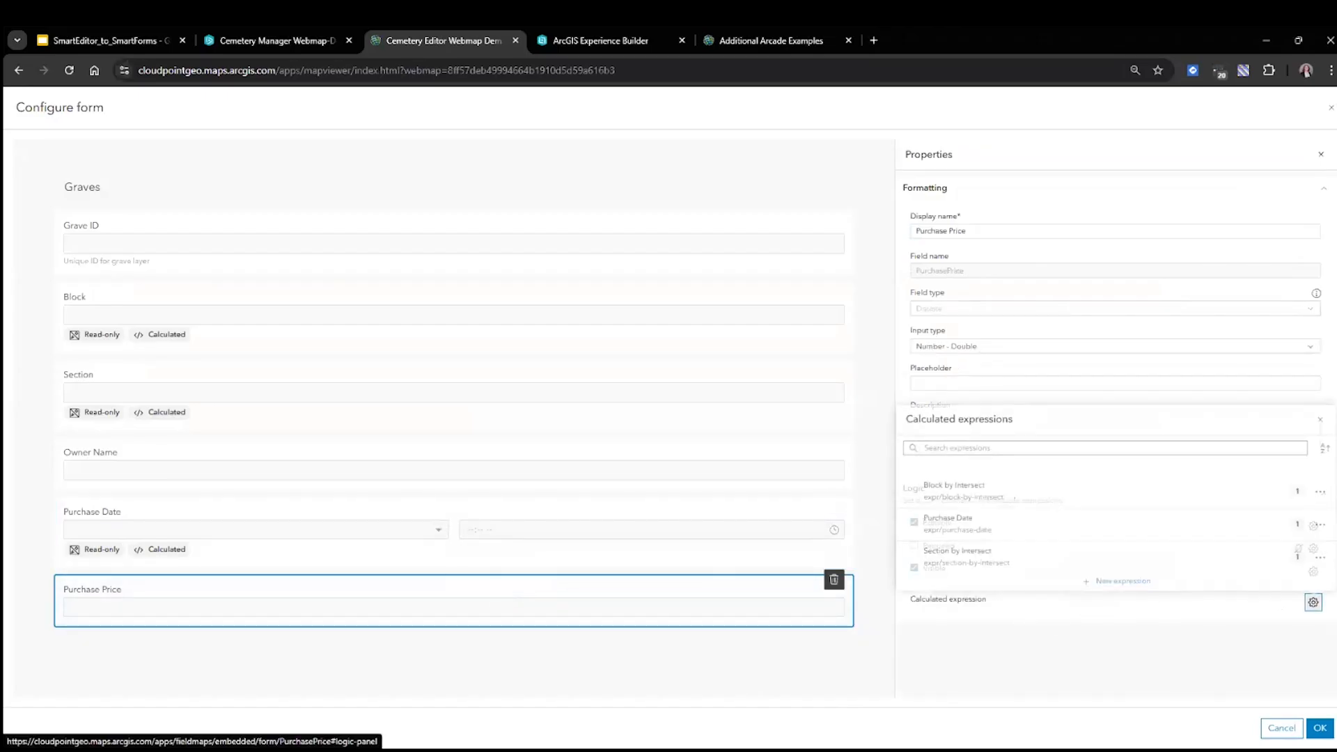
pyautogui.press('Escape')
pyautogui.click(269, 213)
pyautogui.write('Purchage')
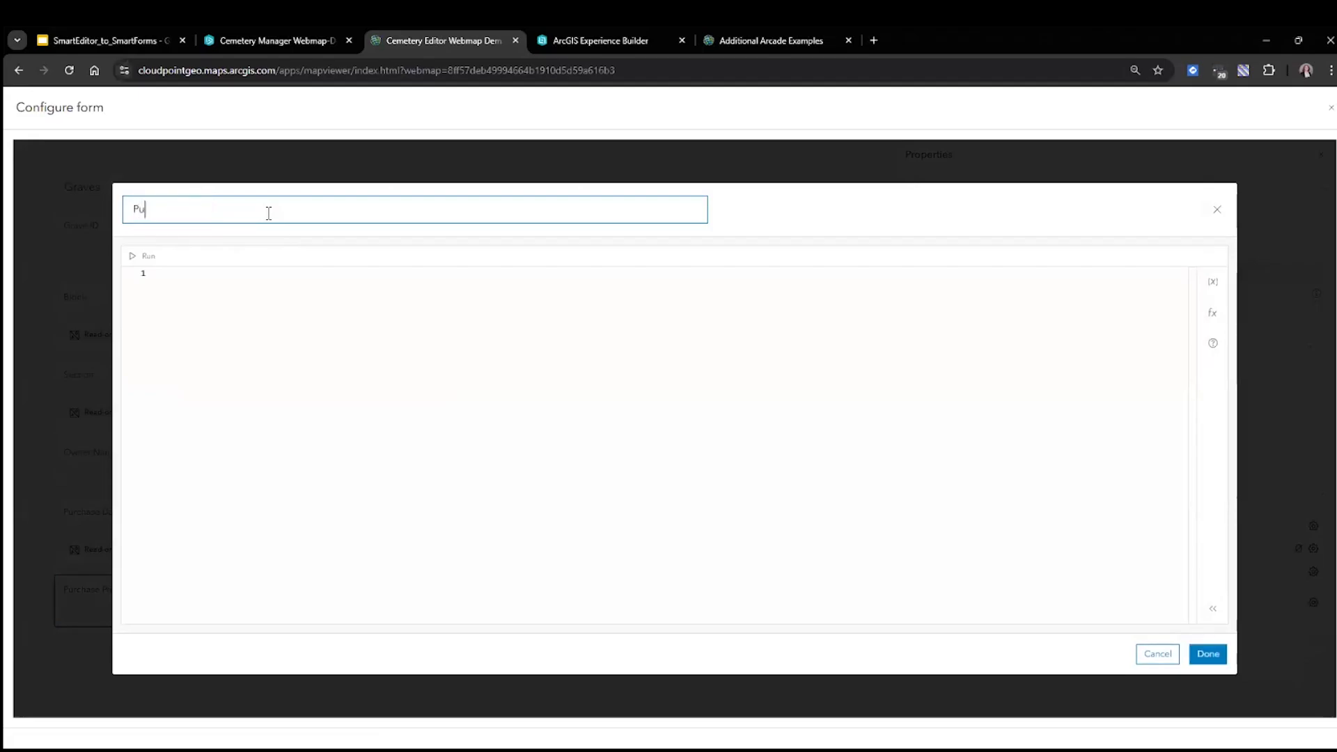
pyautogui.press('BackSpace')
pyautogui.press('BackSpace')
pyautogui.press('BackSpace')
pyautogui.write('ce pric')
pyautogui.click(245, 315)
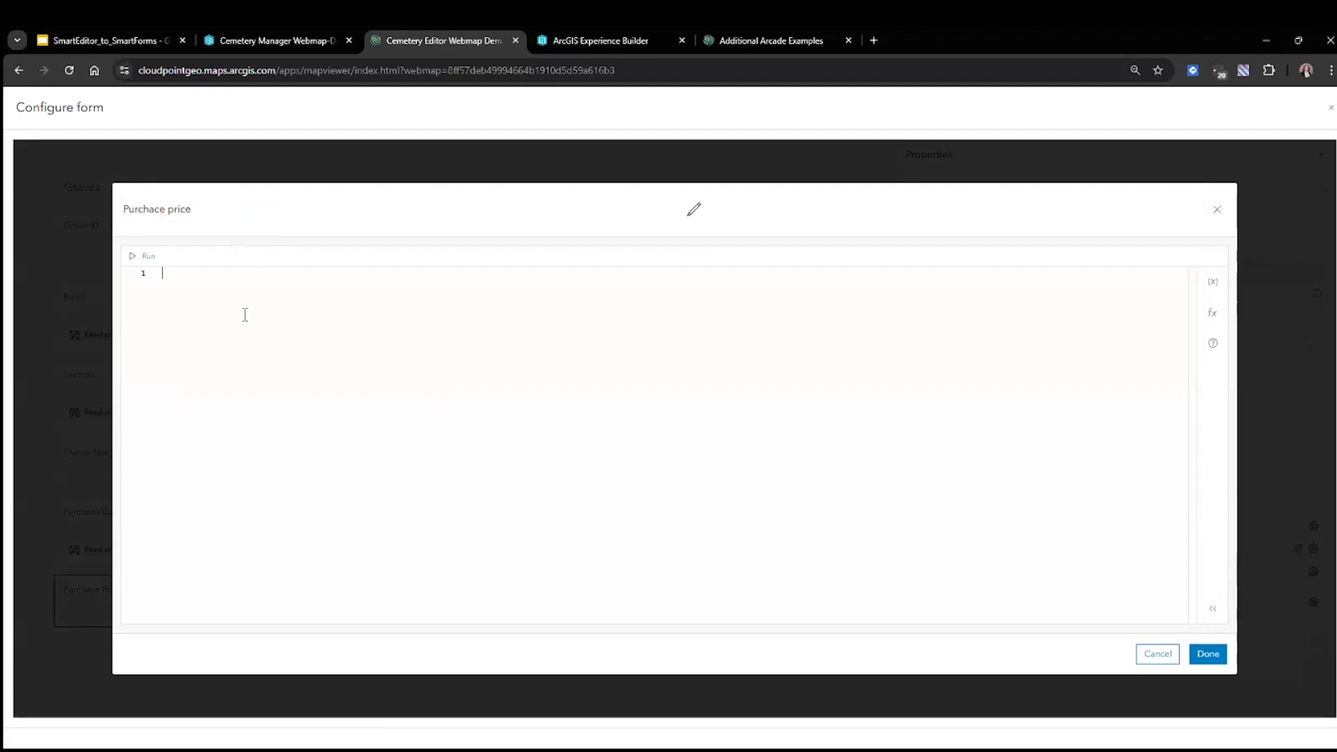
pyautogui.write('return (')
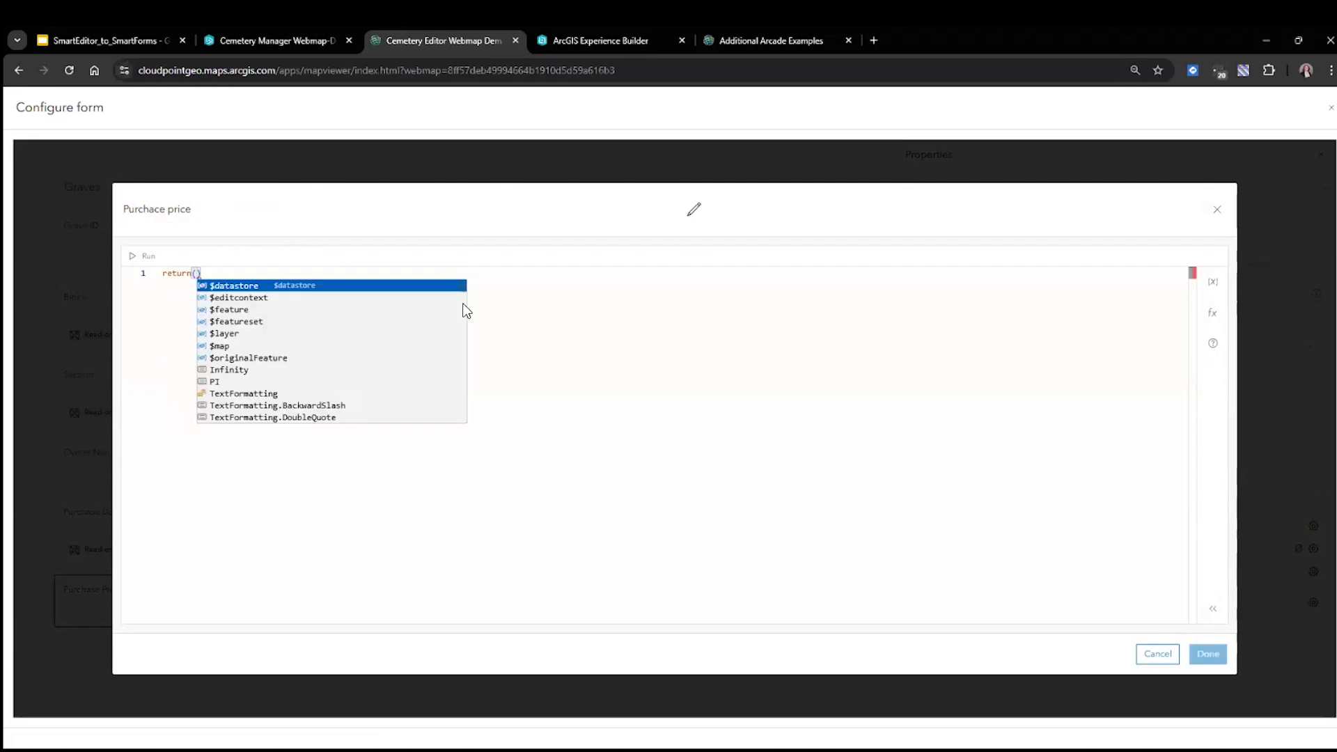
pyautogui.write('200')
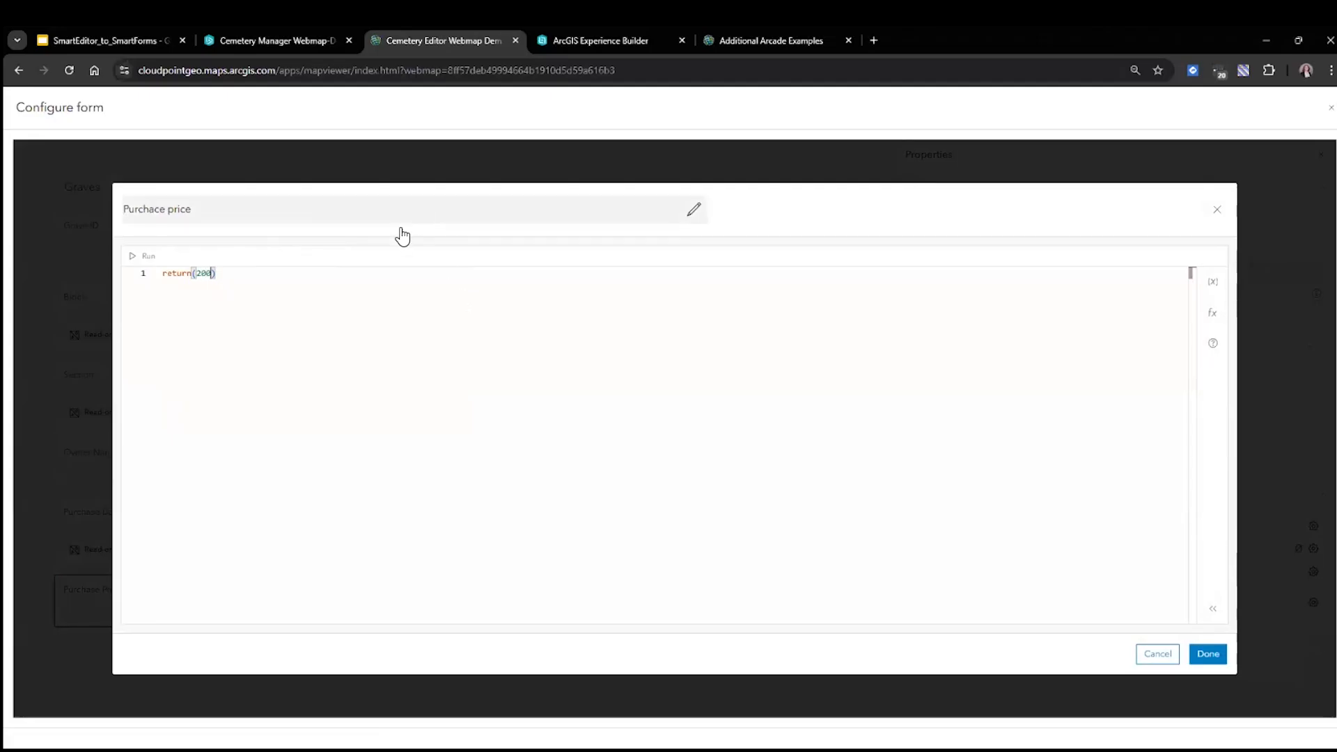
pyautogui.click(144, 255)
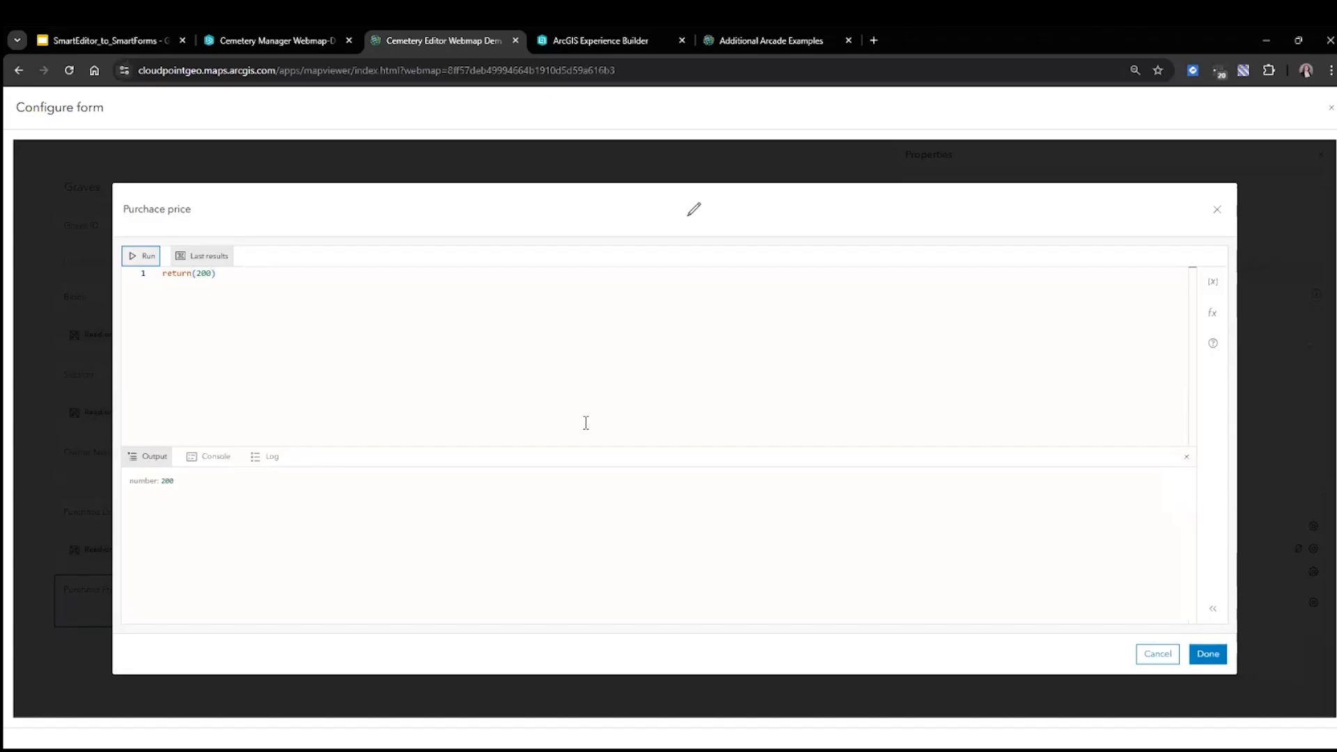
pyautogui.click(1207, 653)
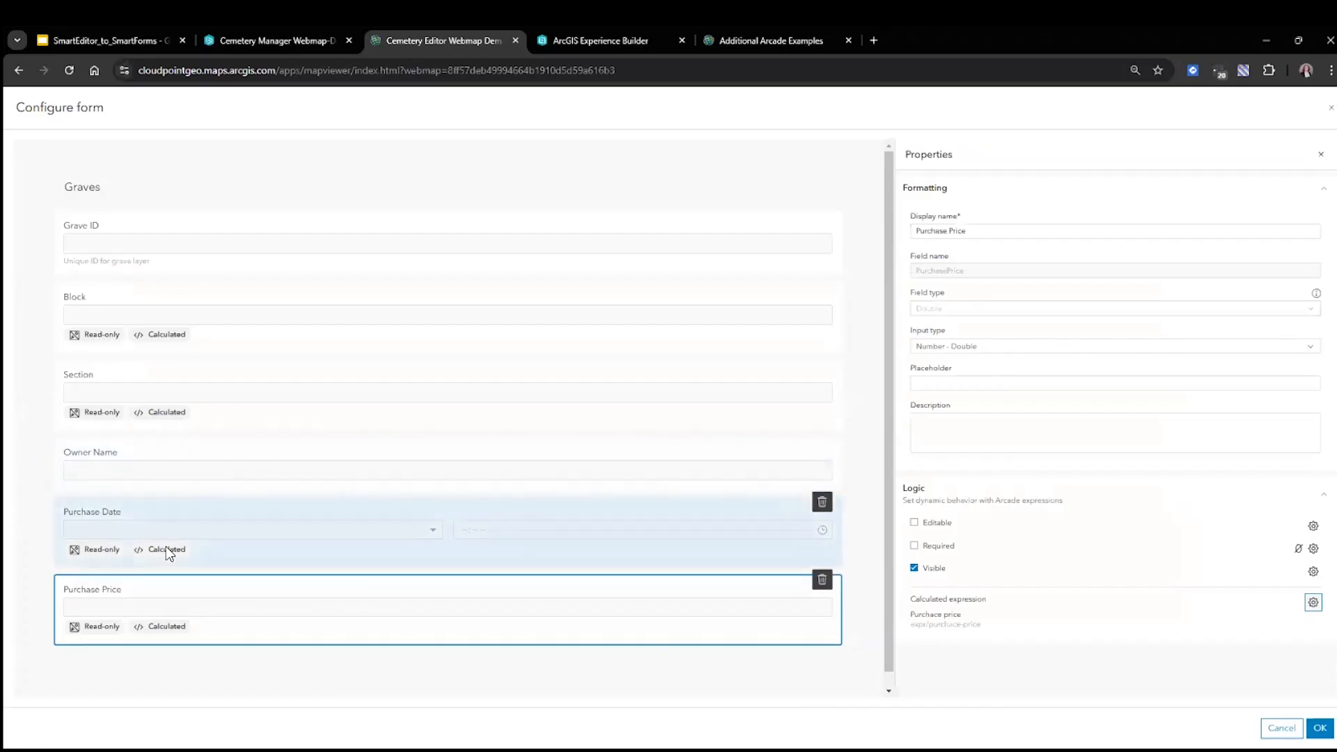
# Select the Purchase Date field and open its Visible expression options under Logic.
pyautogui.click(208, 545)
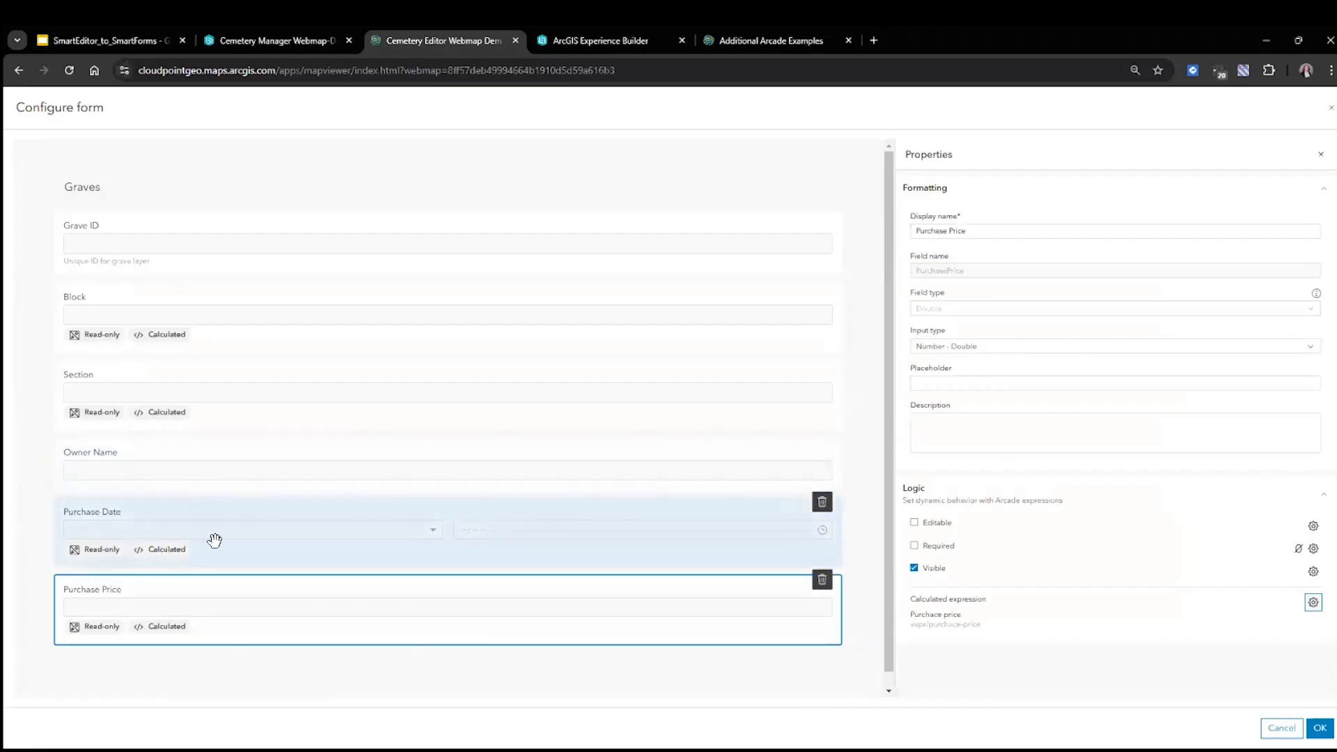
pyautogui.click(222, 667)
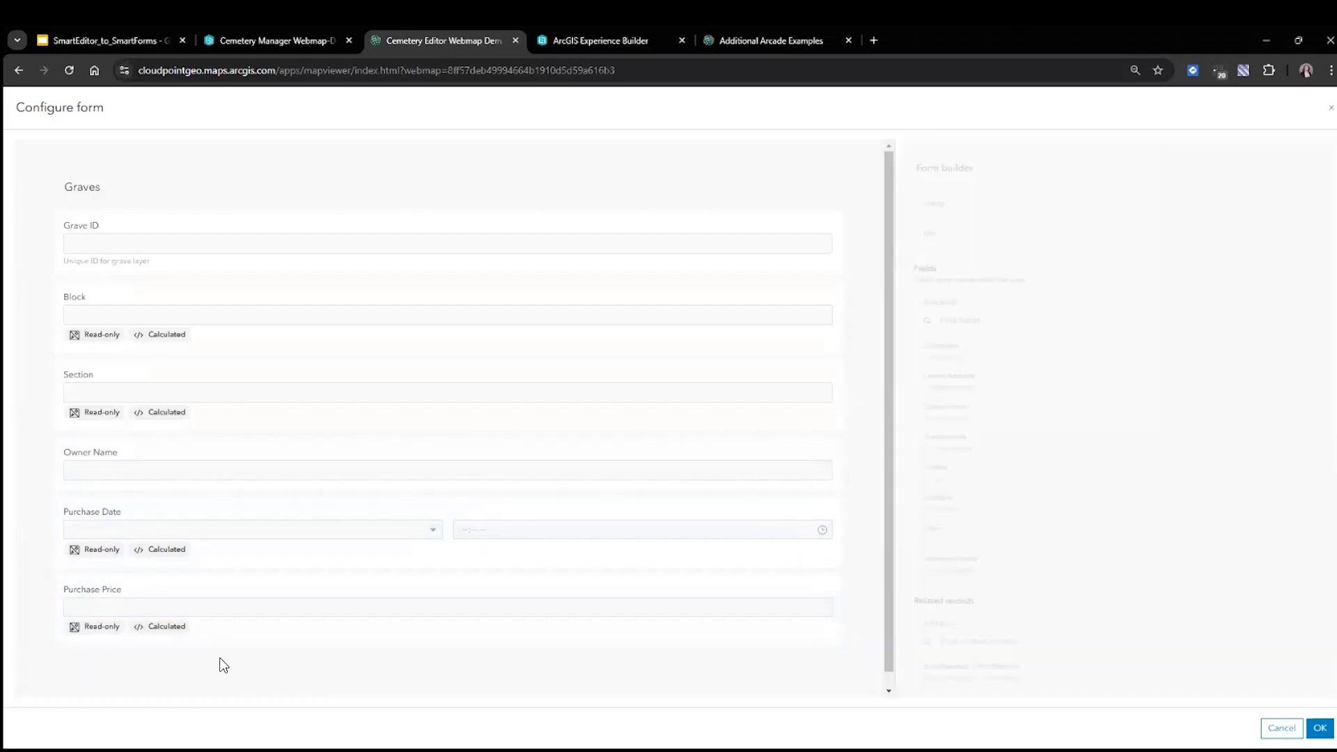
pyautogui.click(190, 476)
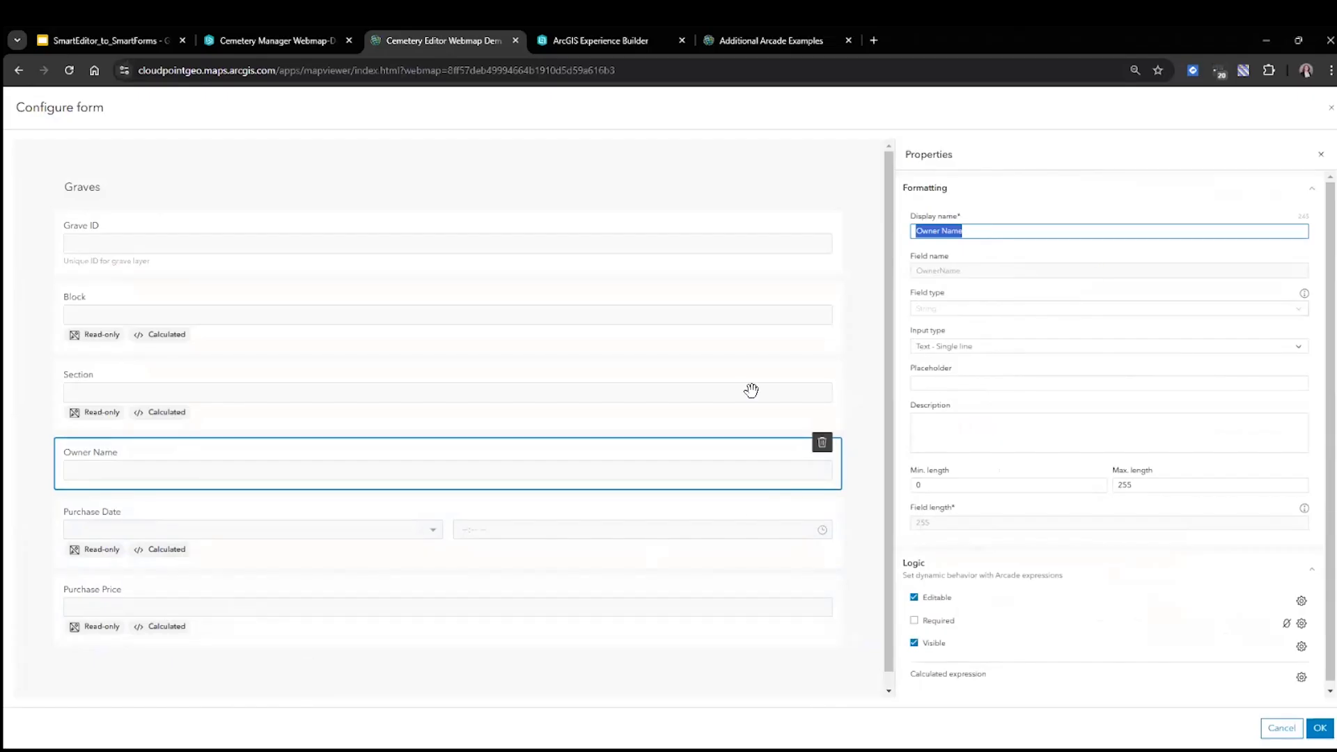
pyautogui.click(624, 547)
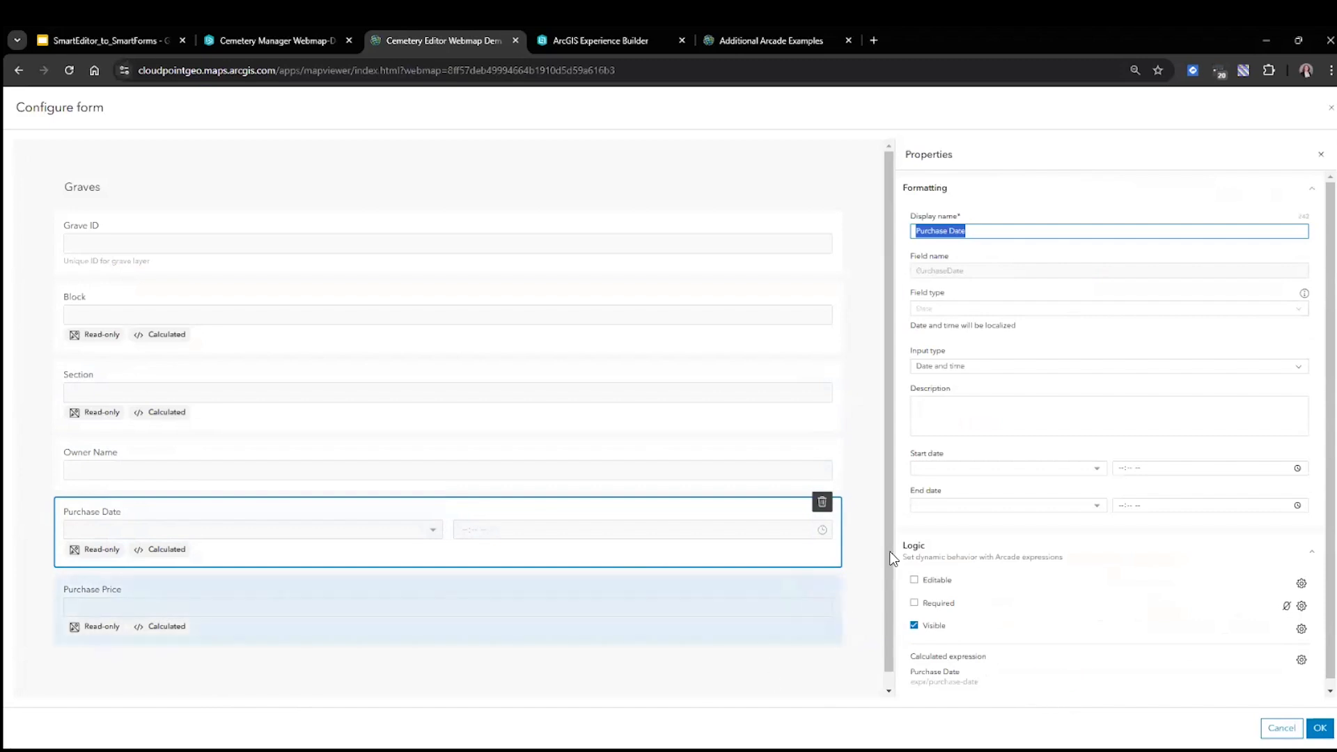
pyautogui.scroll(-1, 1044, 543)
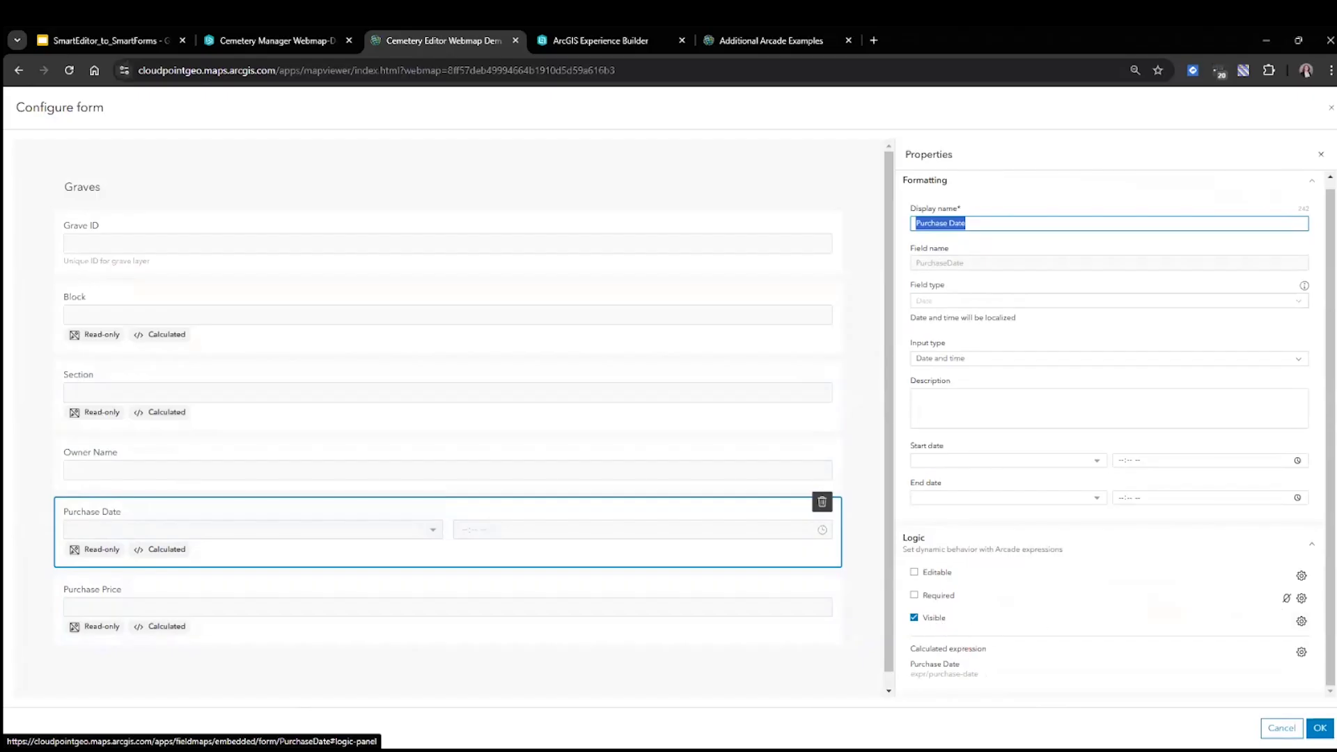
pyautogui.click(1301, 621)
# Create an 'owner name' visibility rule showing Purchase Date only when Owner Name is not empty.
pyautogui.click(1118, 598)
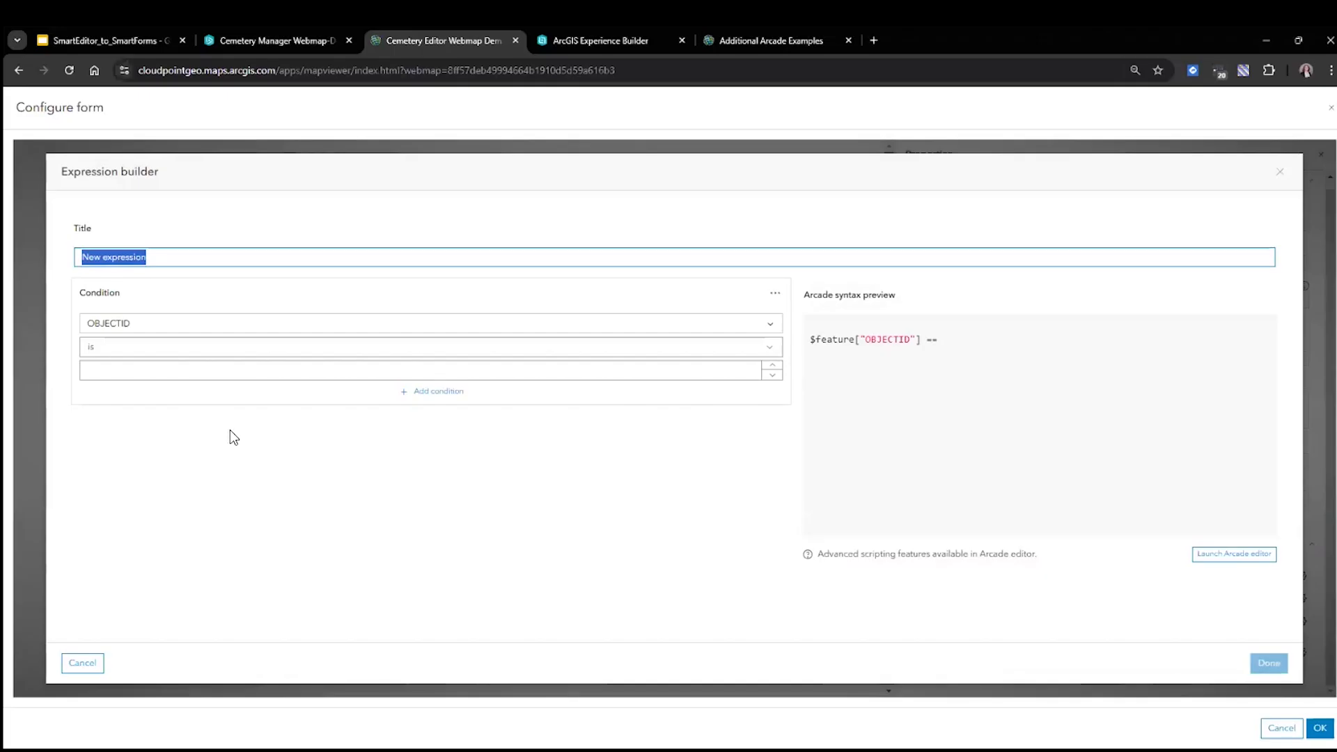
pyautogui.click(137, 327)
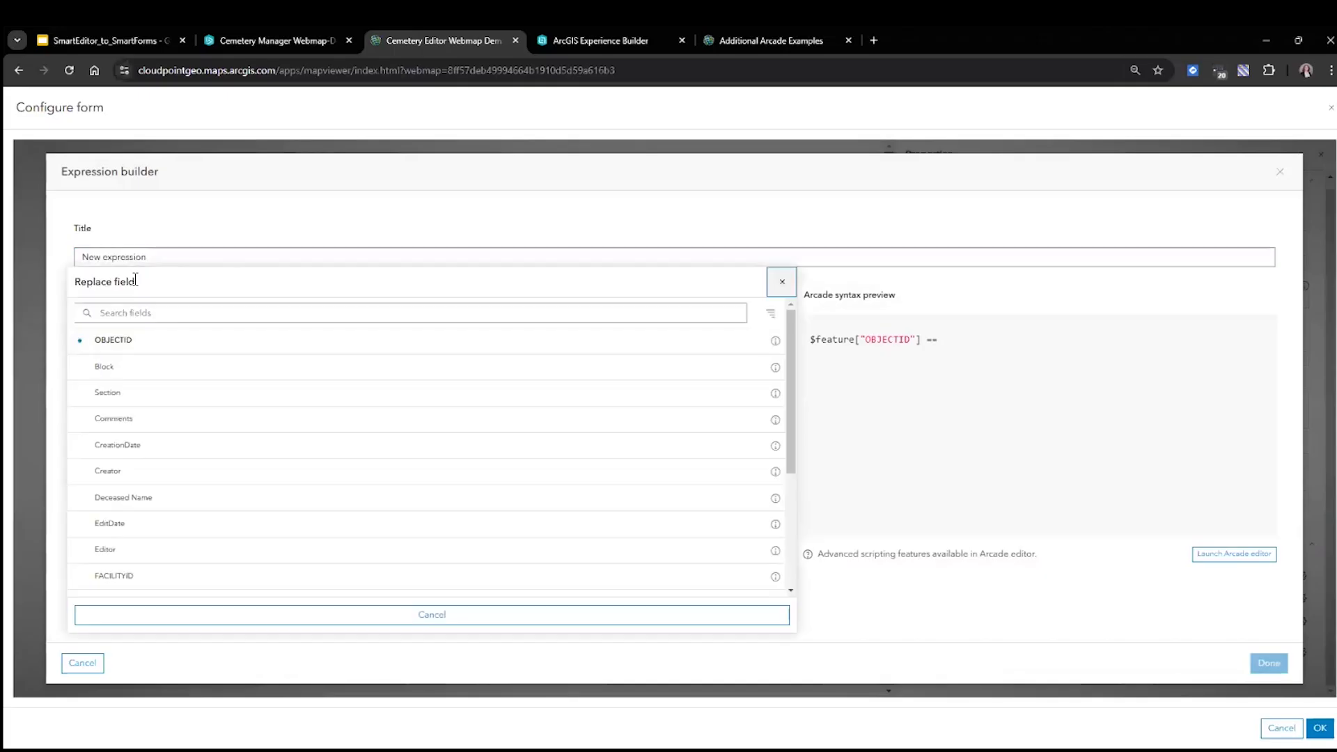
pyautogui.write('owner')
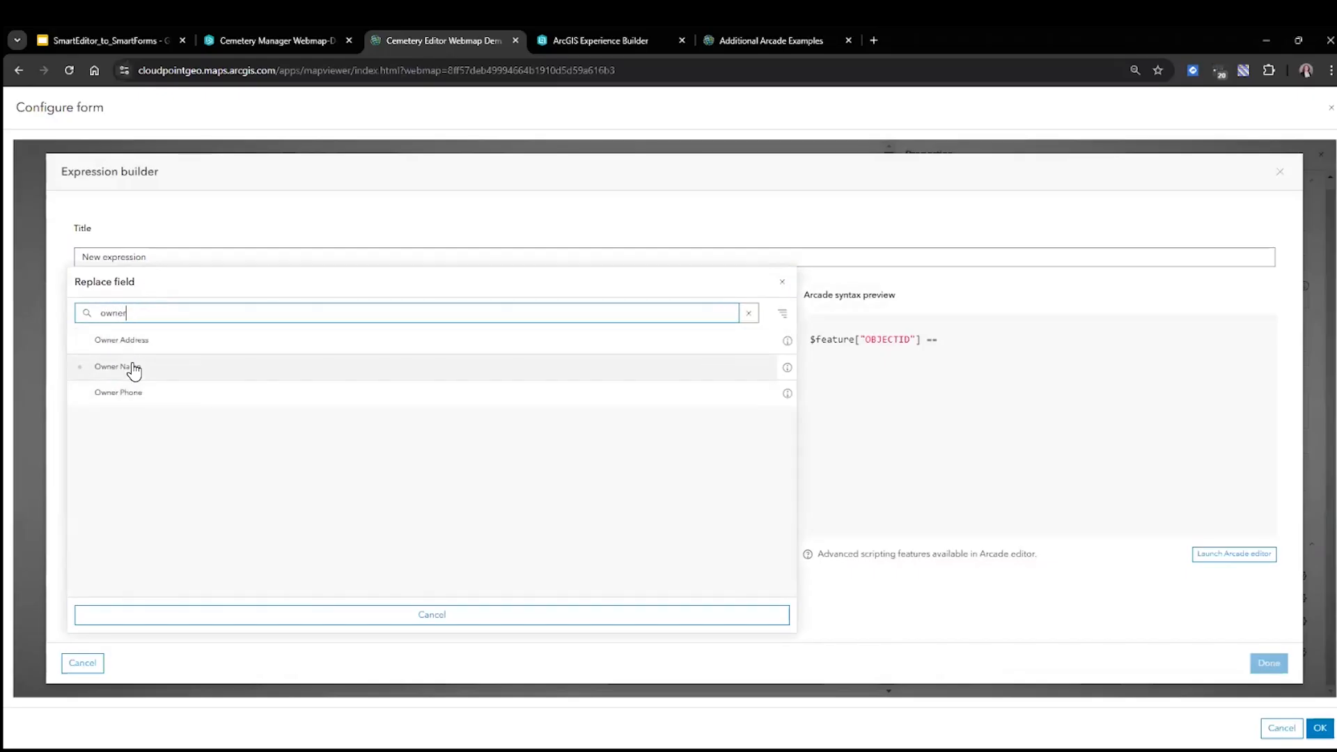
pyautogui.click(134, 369)
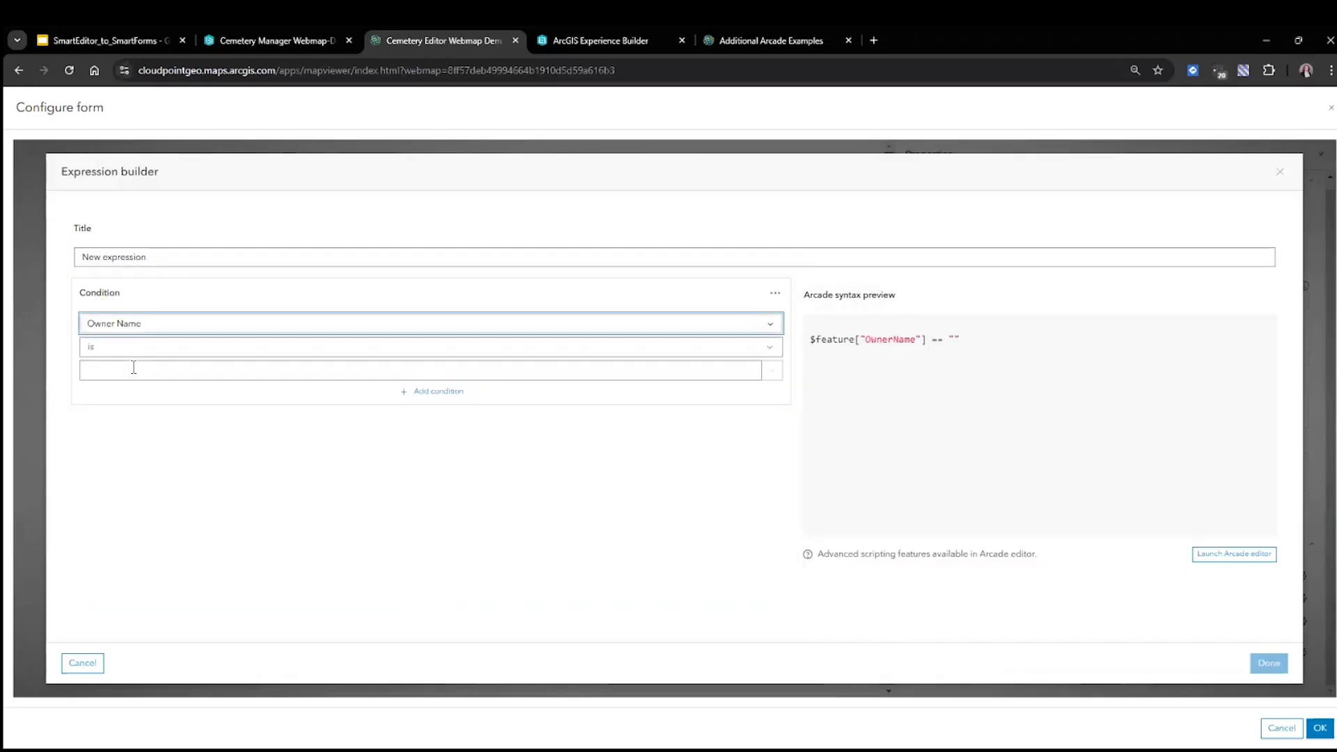
pyautogui.click(141, 345)
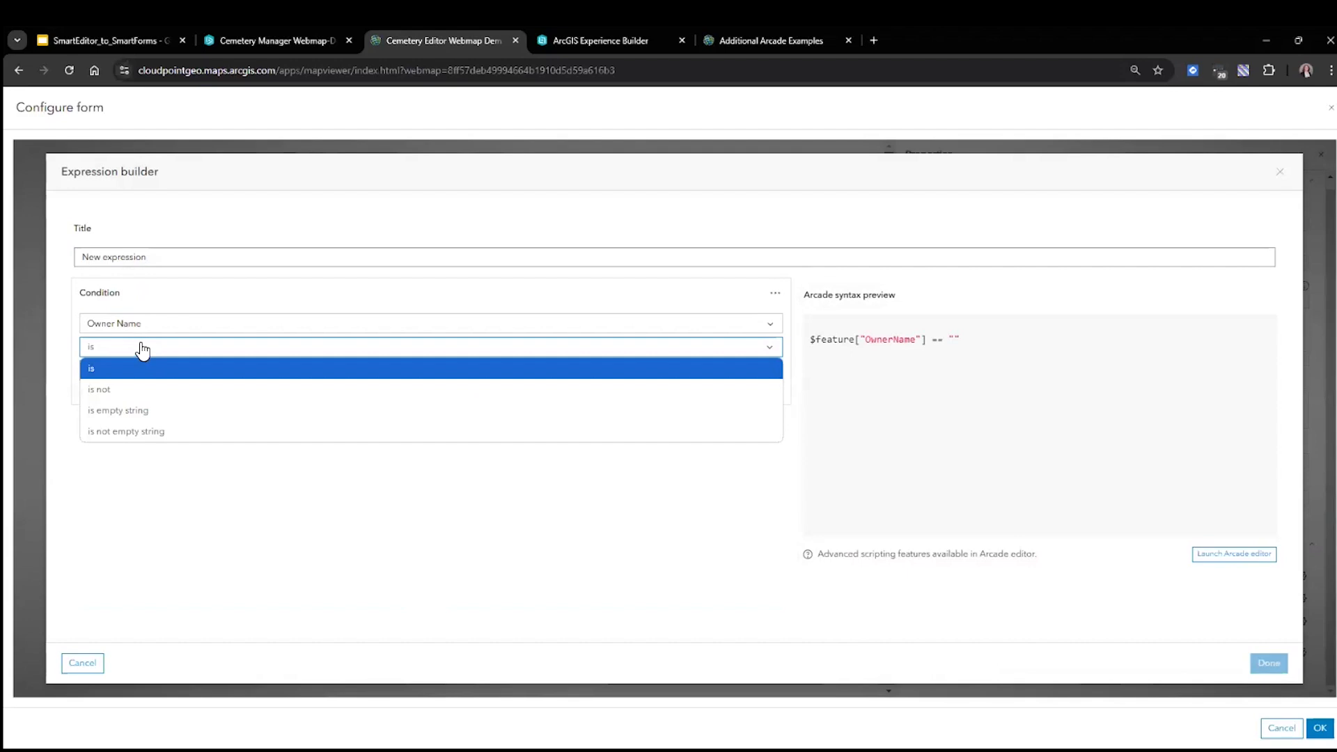
pyautogui.click(173, 435)
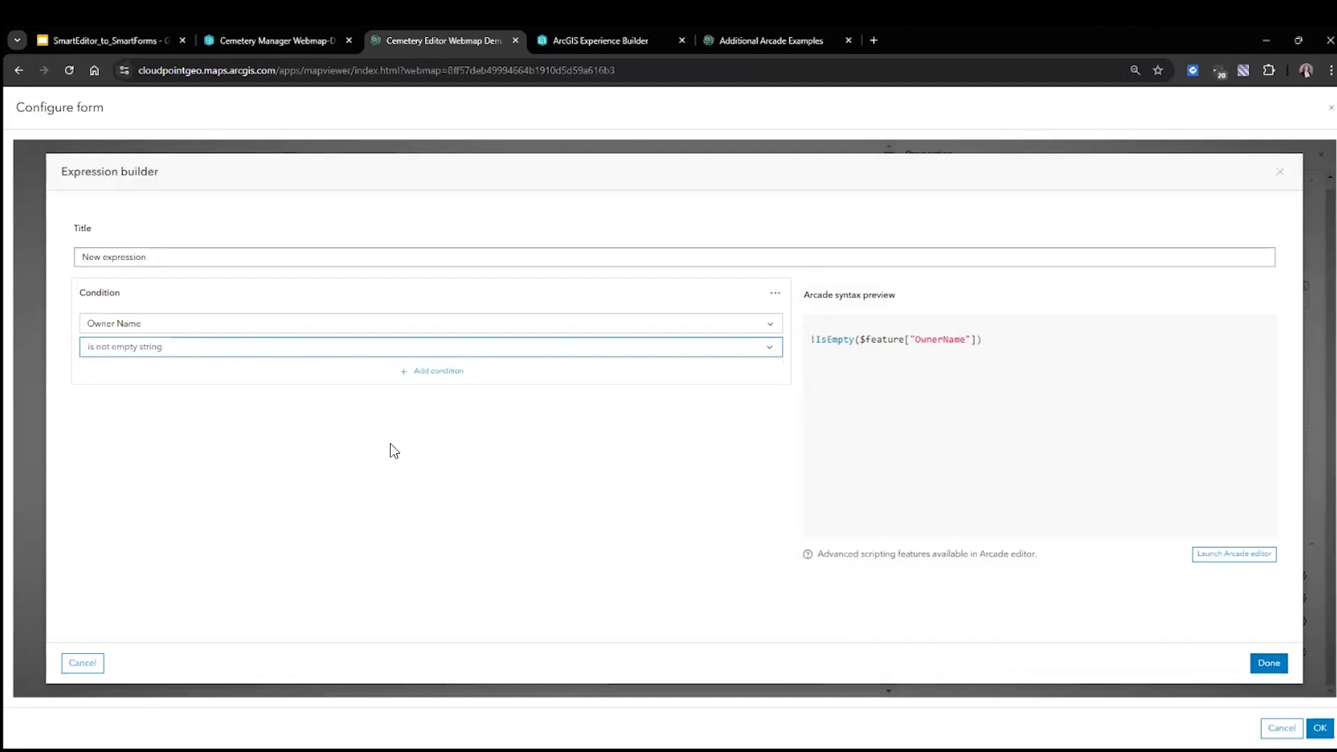
pyautogui.tripleClick(184, 255)
pyautogui.write('owner name')
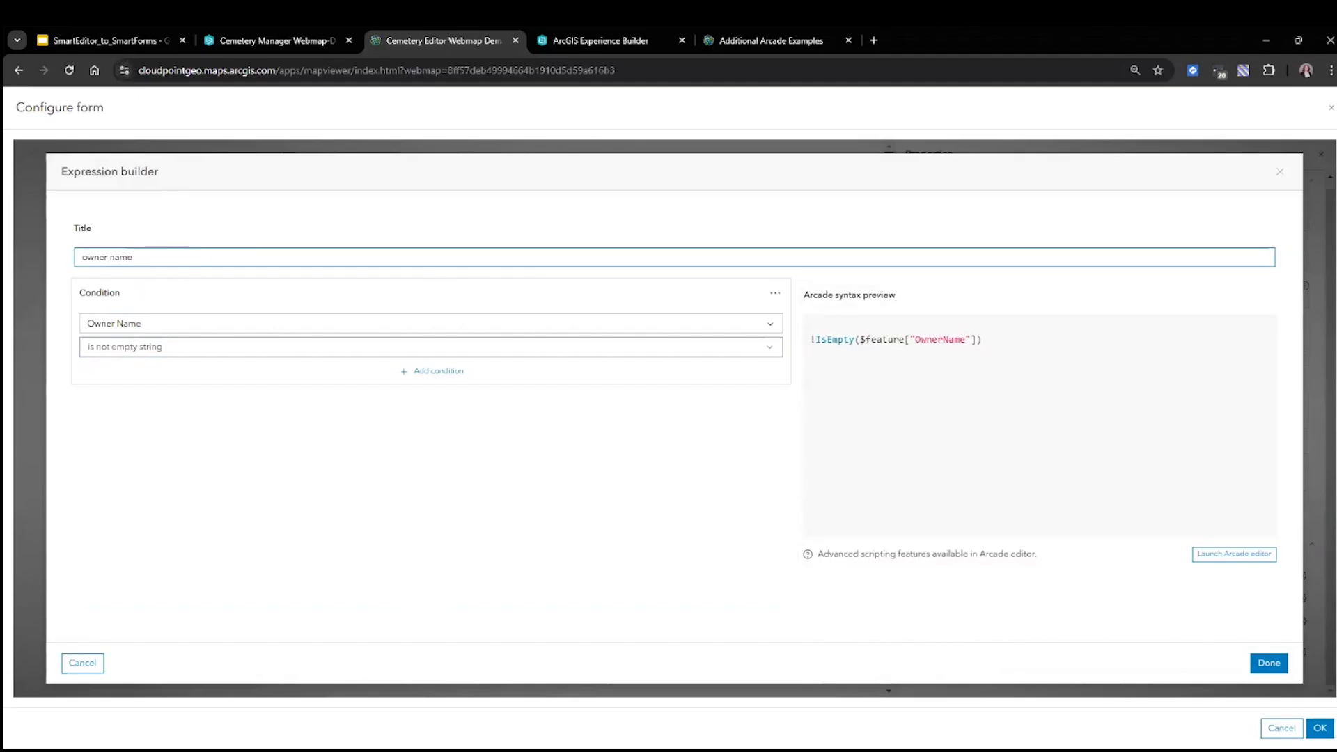
pyautogui.click(1268, 662)
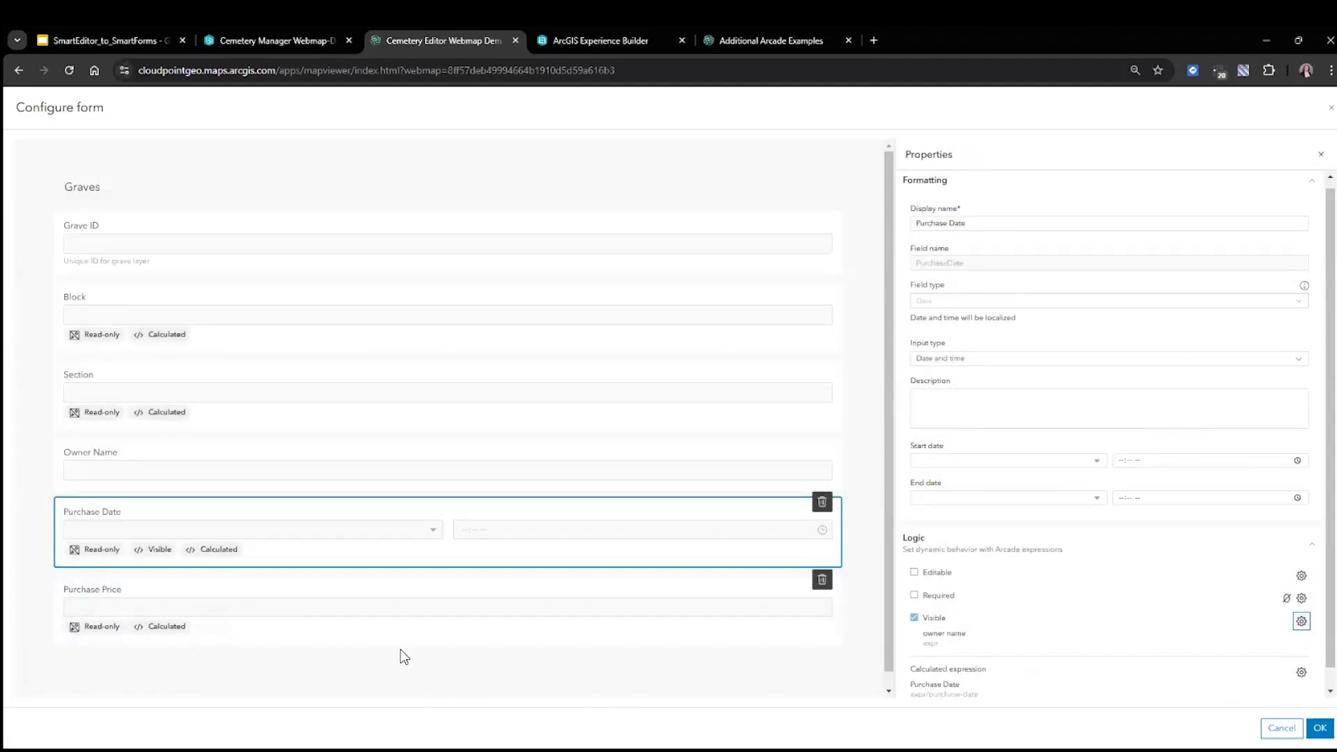
# Apply the saved 'owner name' visibility expression to the Purchase Price field.
pyautogui.click(381, 551)
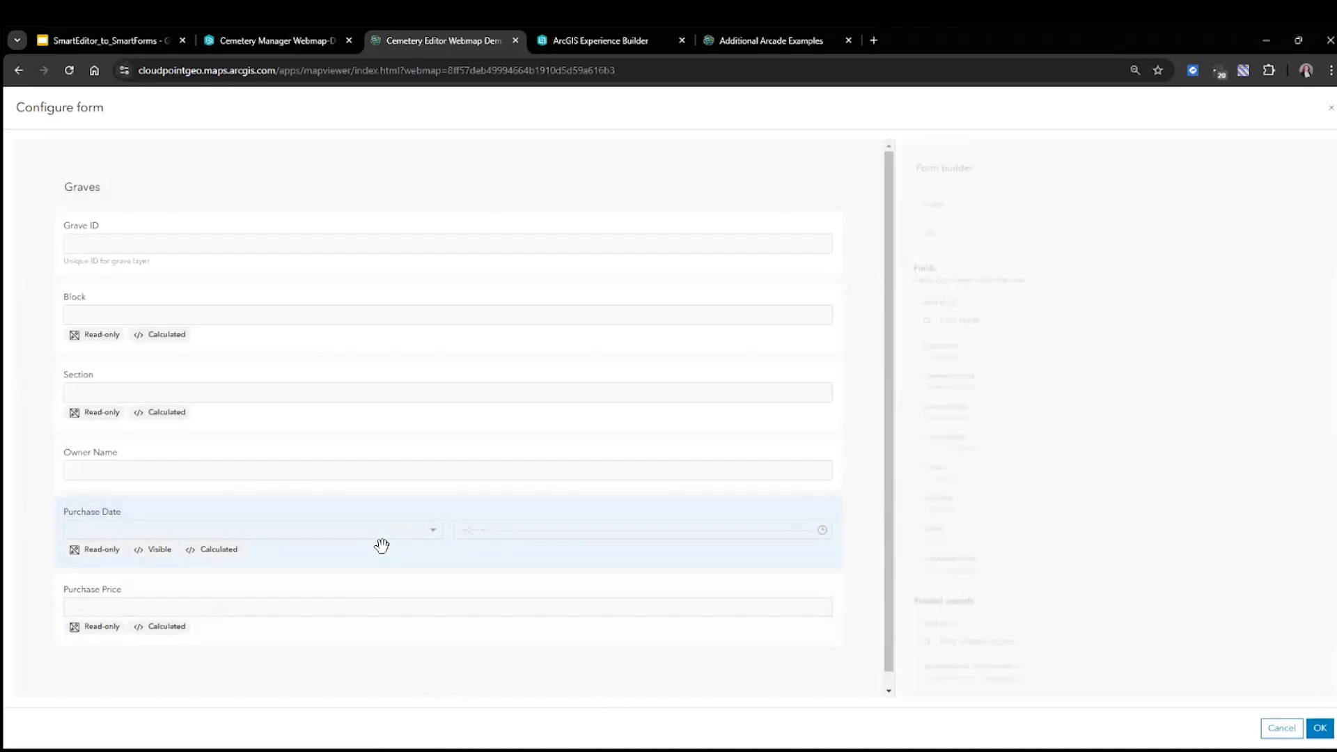
pyautogui.scroll(-1, 1079, 674)
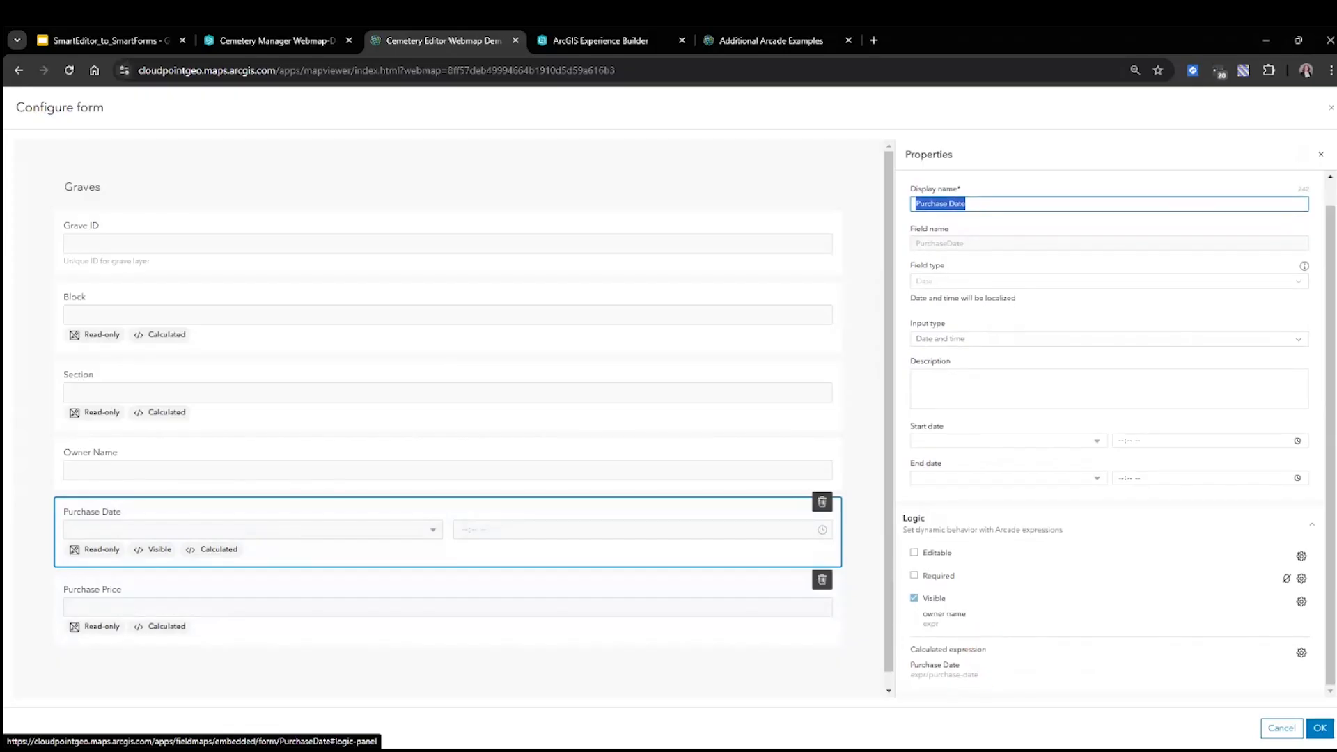
pyautogui.click(433, 606)
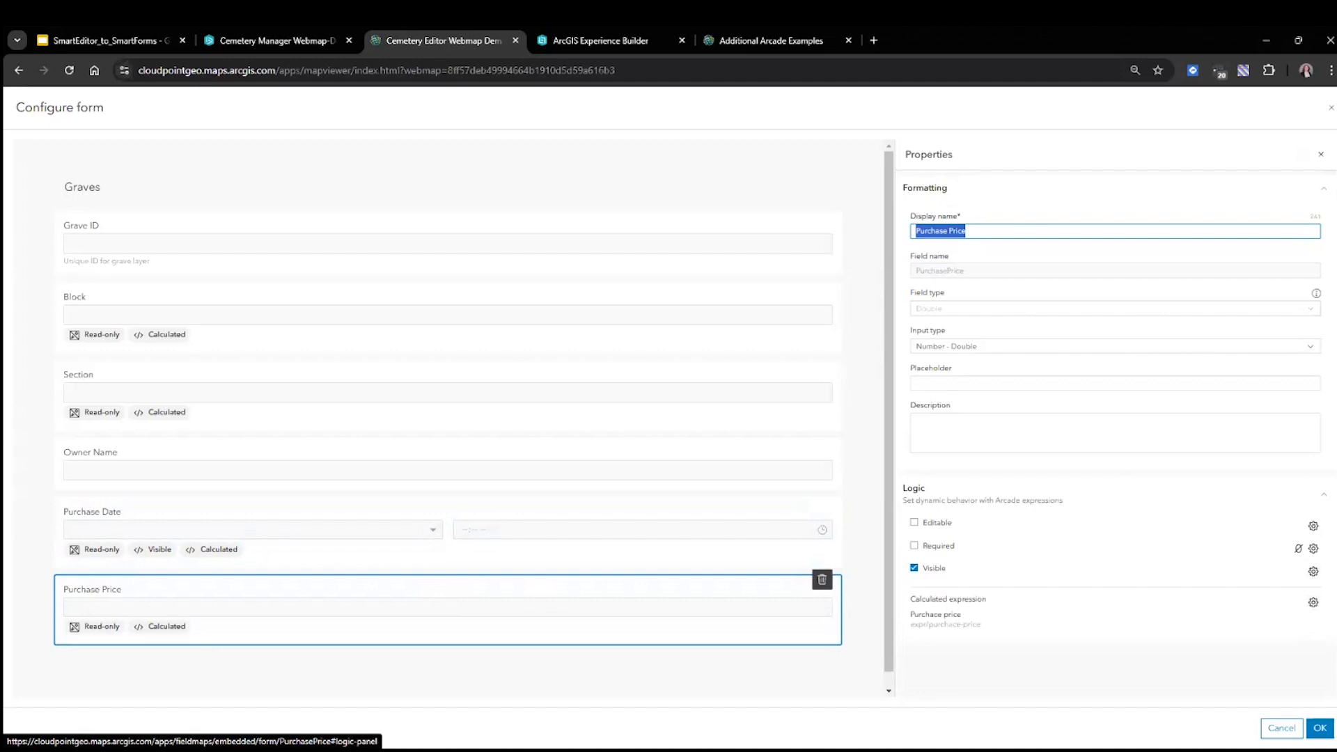
pyautogui.click(1313, 571)
pyautogui.click(1019, 537)
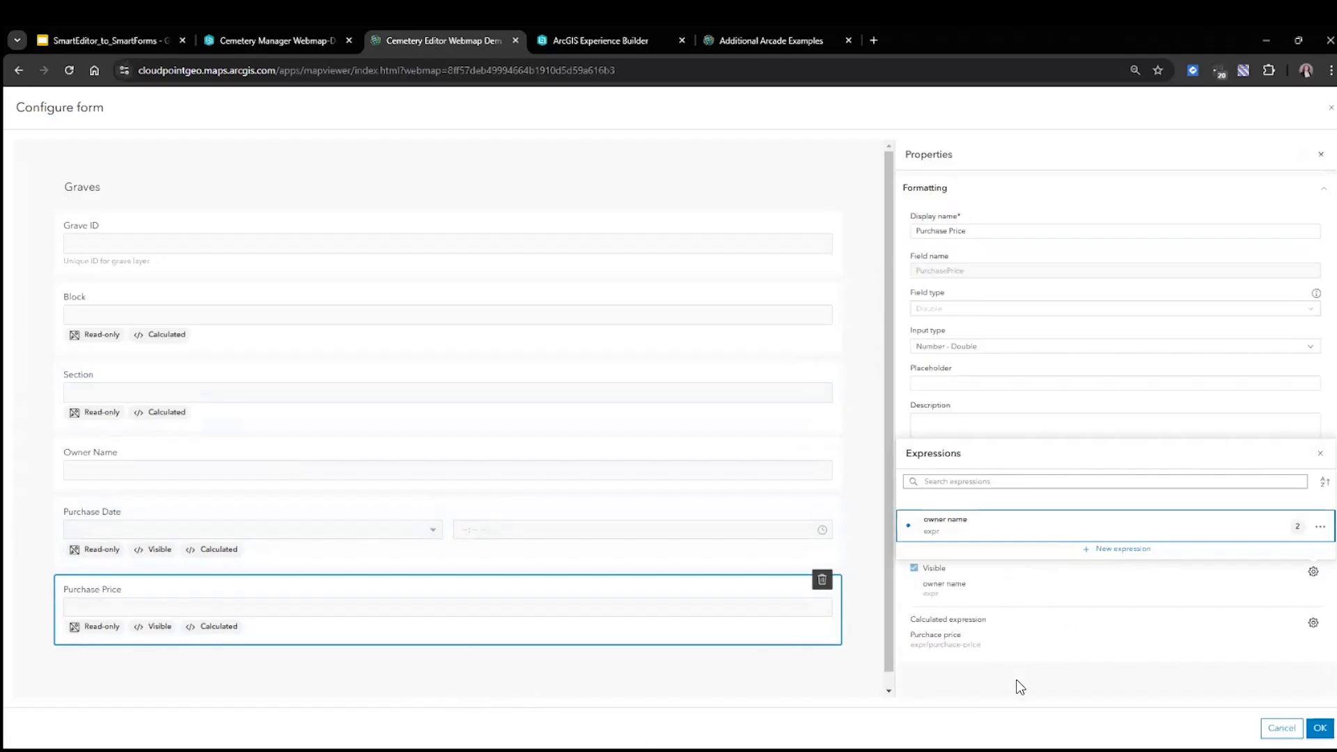
# Deselect Purchase Price and scroll down the Form builder field list.
pyautogui.click(795, 680)
pyautogui.scroll(-1, 719, 569)
pyautogui.click(719, 569)
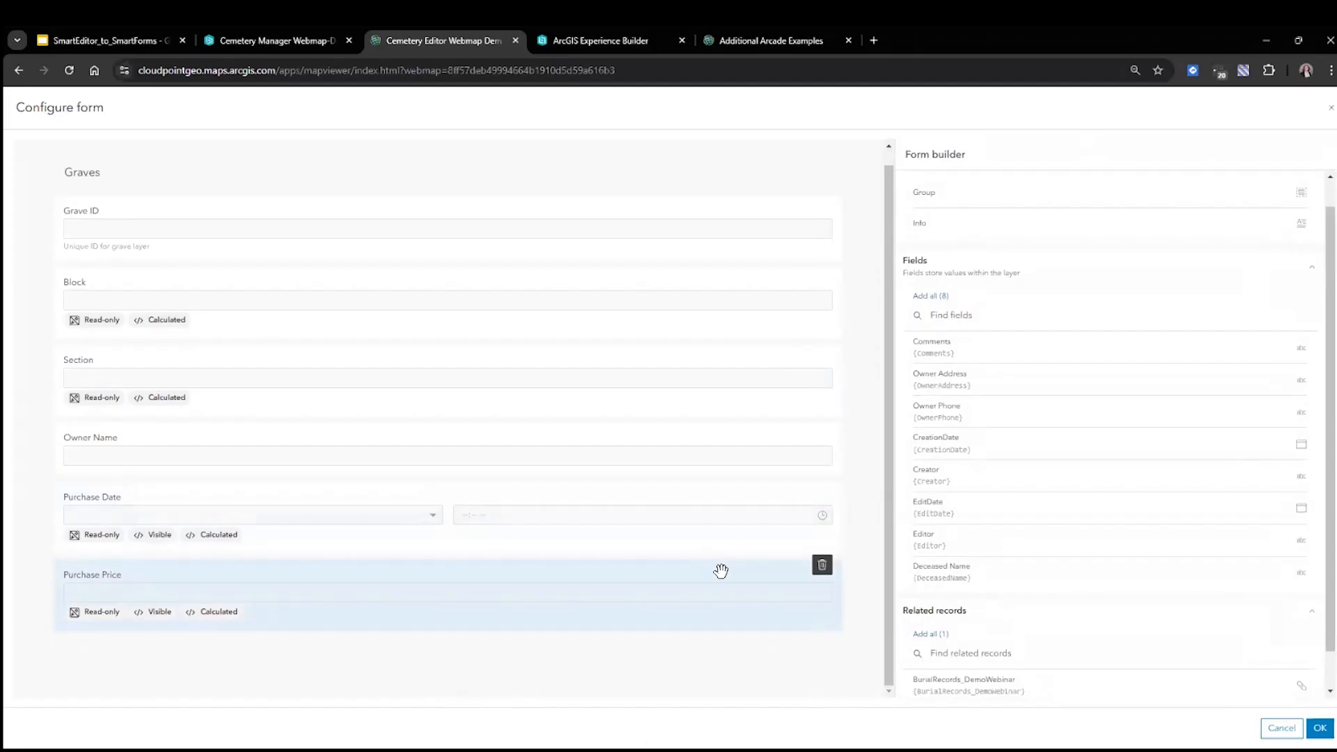
pyautogui.scroll(-1, 991, 557)
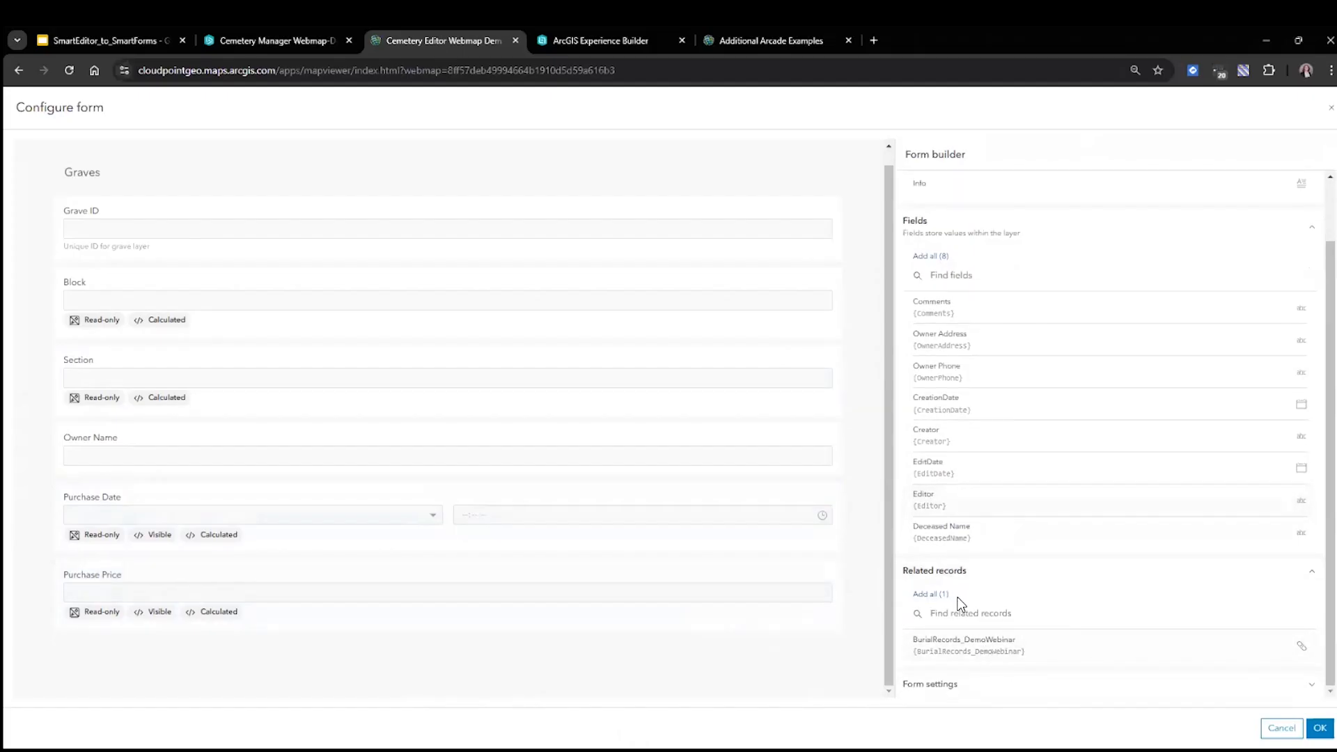
# Add BurialRecords_DemoWebinar related records named 'Burial Records', sorted by Full Name.
pyautogui.moveTo(960, 654); pyautogui.dragTo(690, 658)
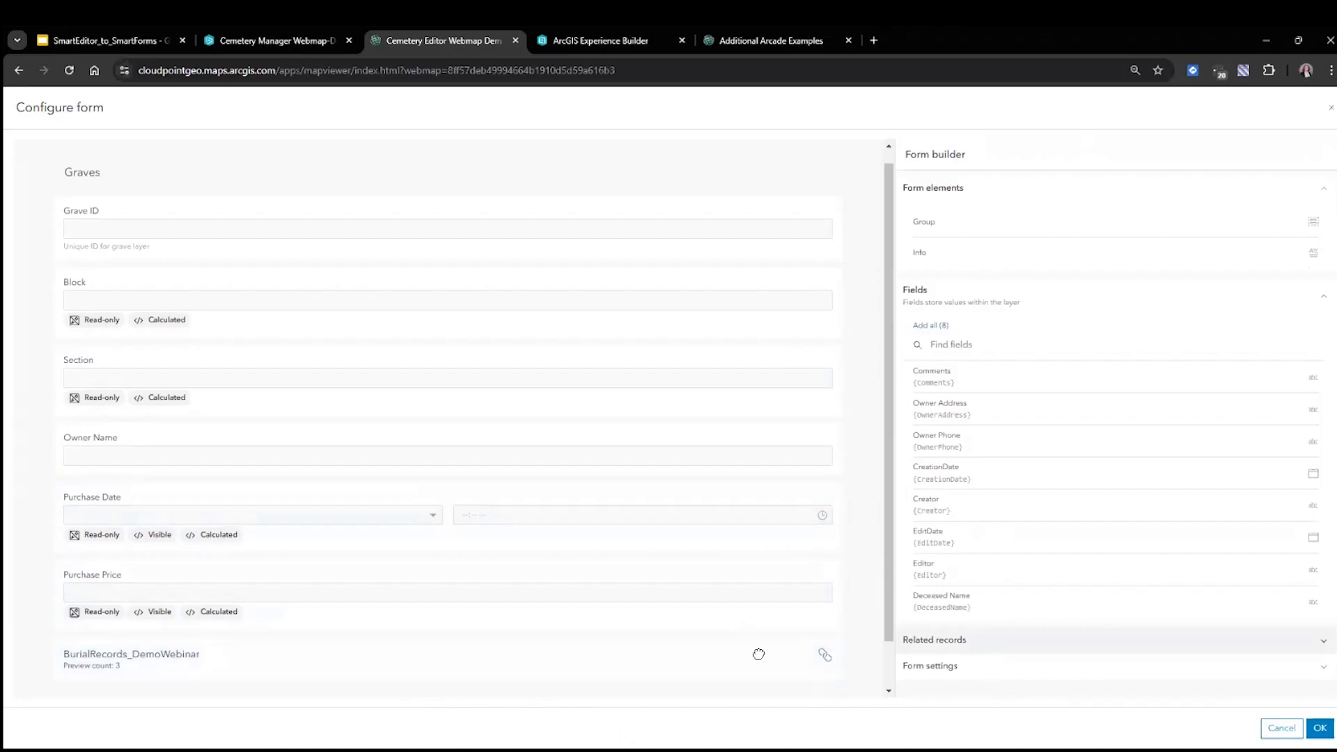
pyautogui.click(1045, 265)
pyautogui.doubleClick(1044, 264)
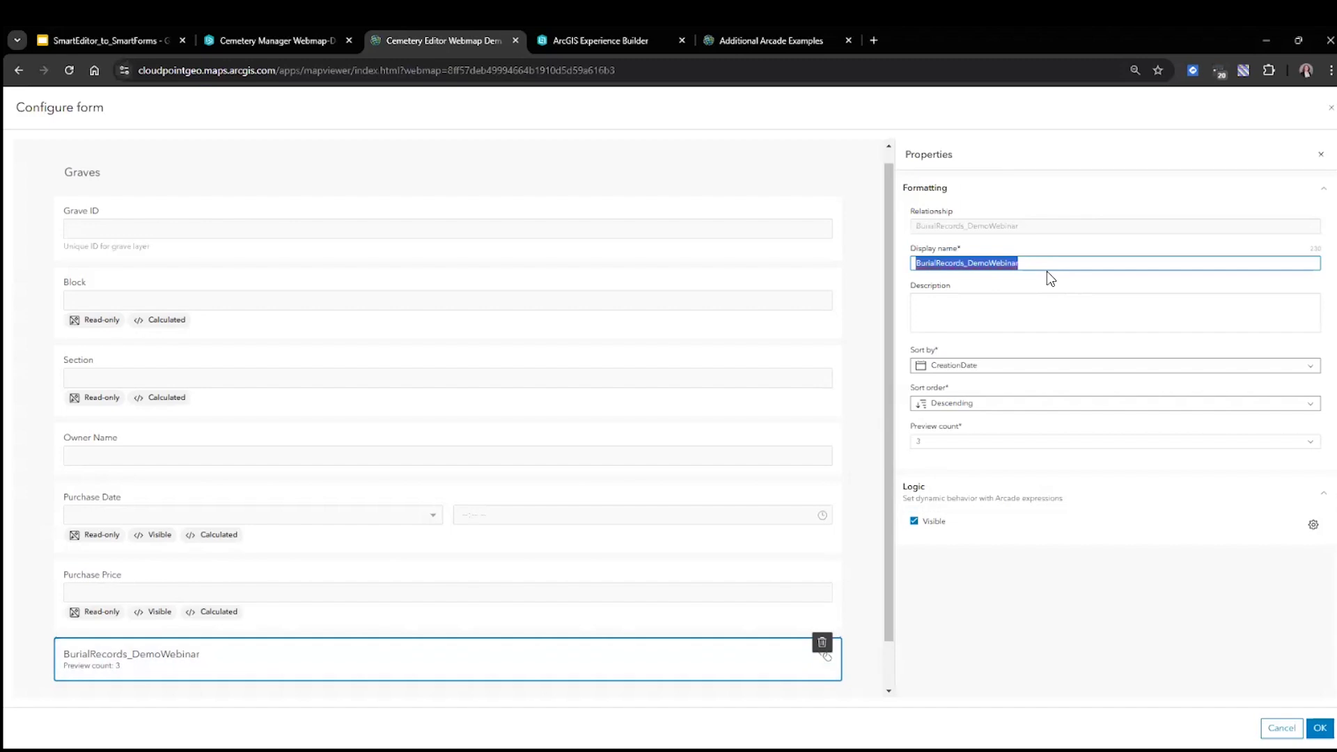
pyautogui.write('Burial Records')
pyautogui.click(963, 382)
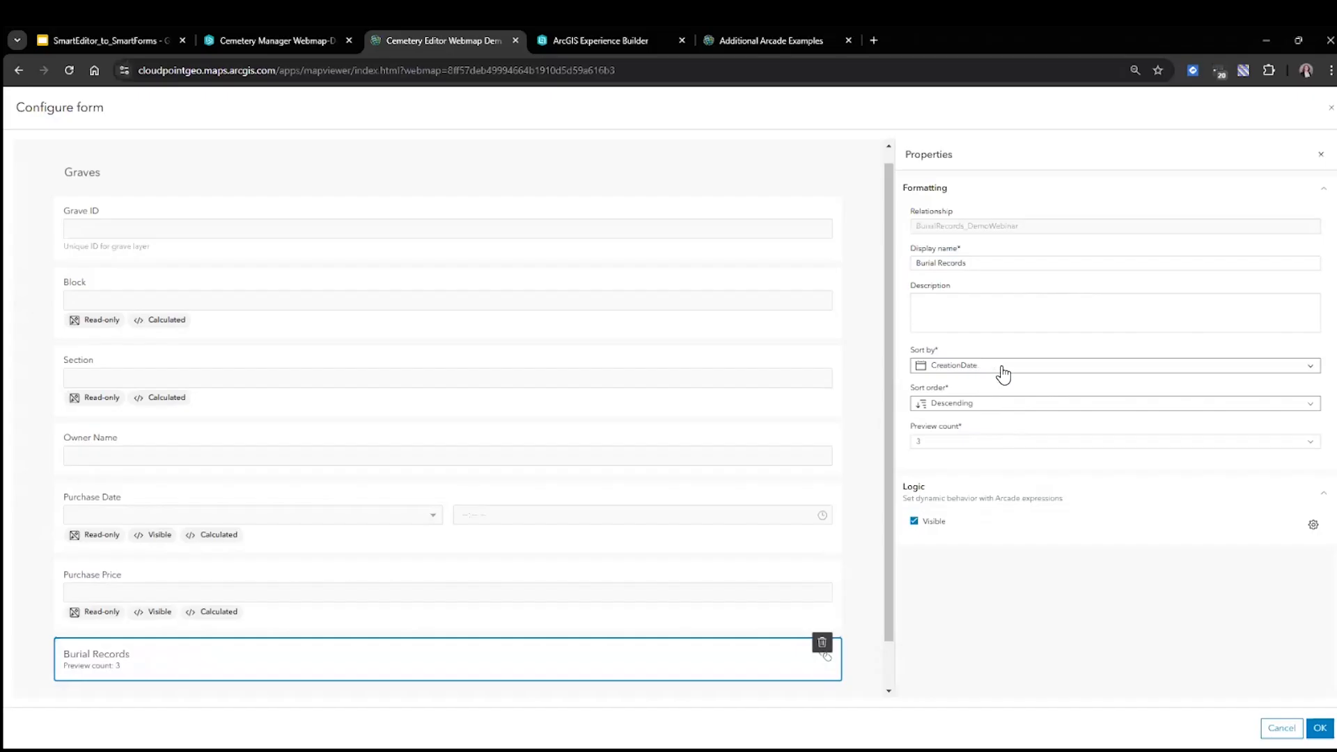
pyautogui.click(1002, 367)
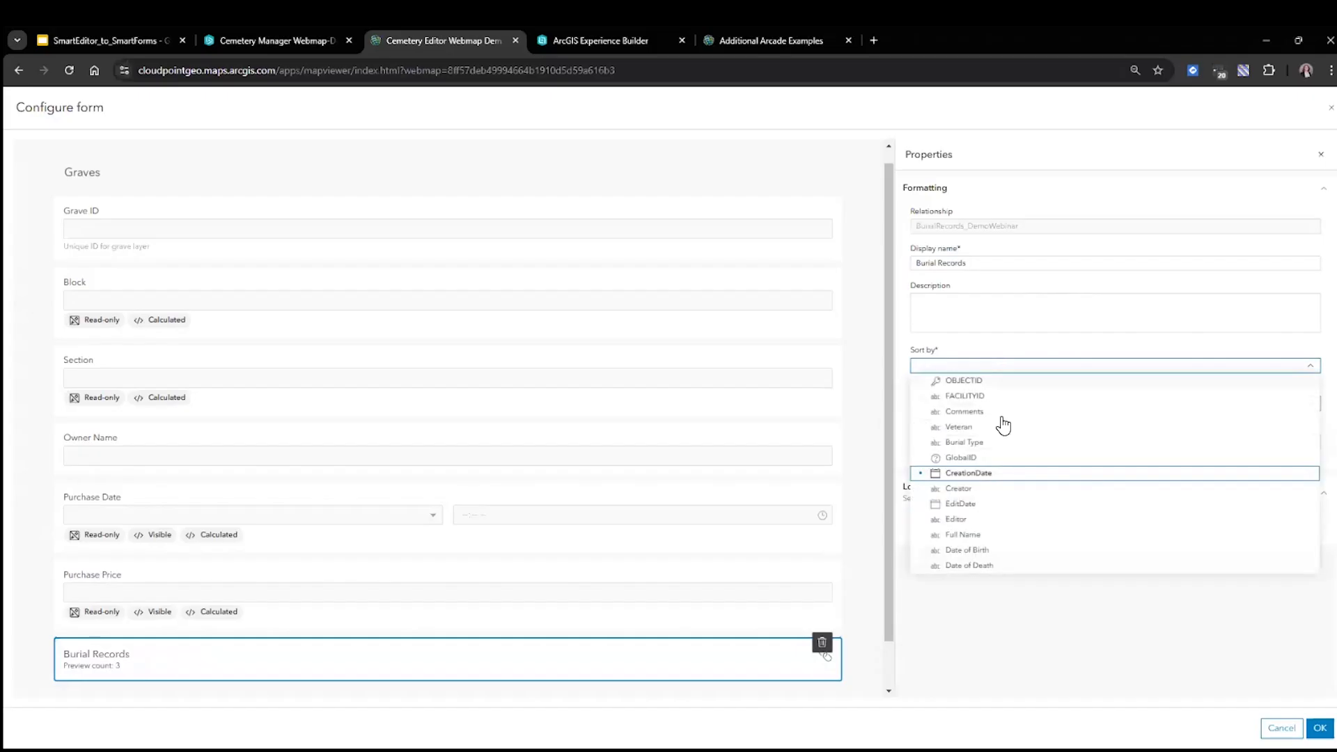
pyautogui.click(963, 536)
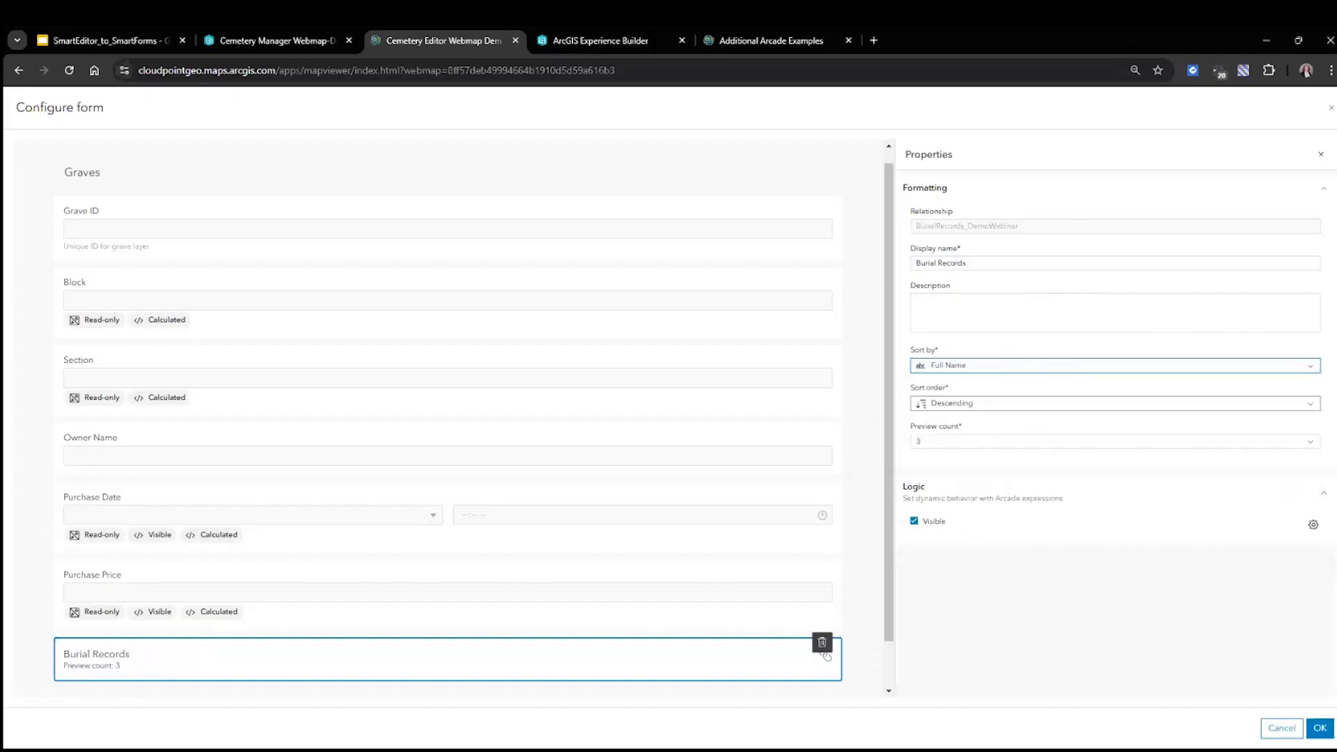
pyautogui.click(827, 656)
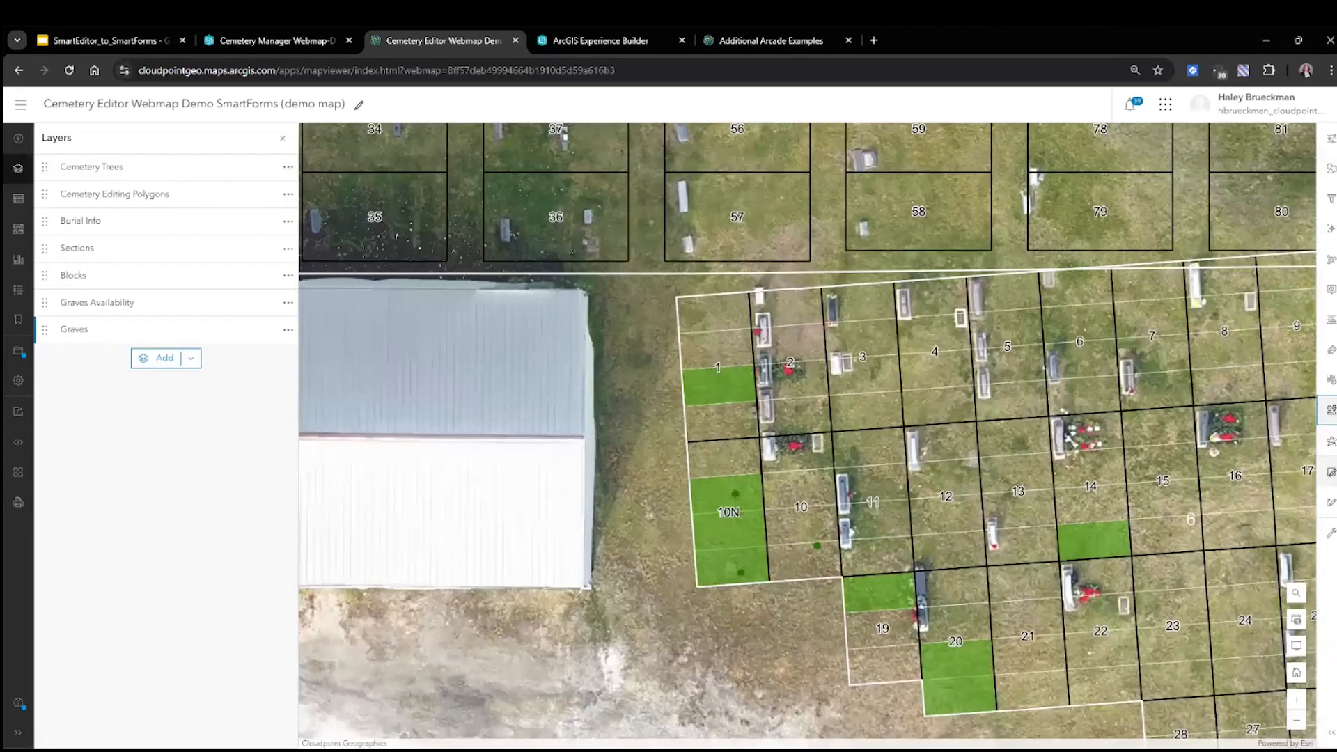
# Open the Editor and switch to selecting existing features on the map.
pyautogui.click(1329, 472)
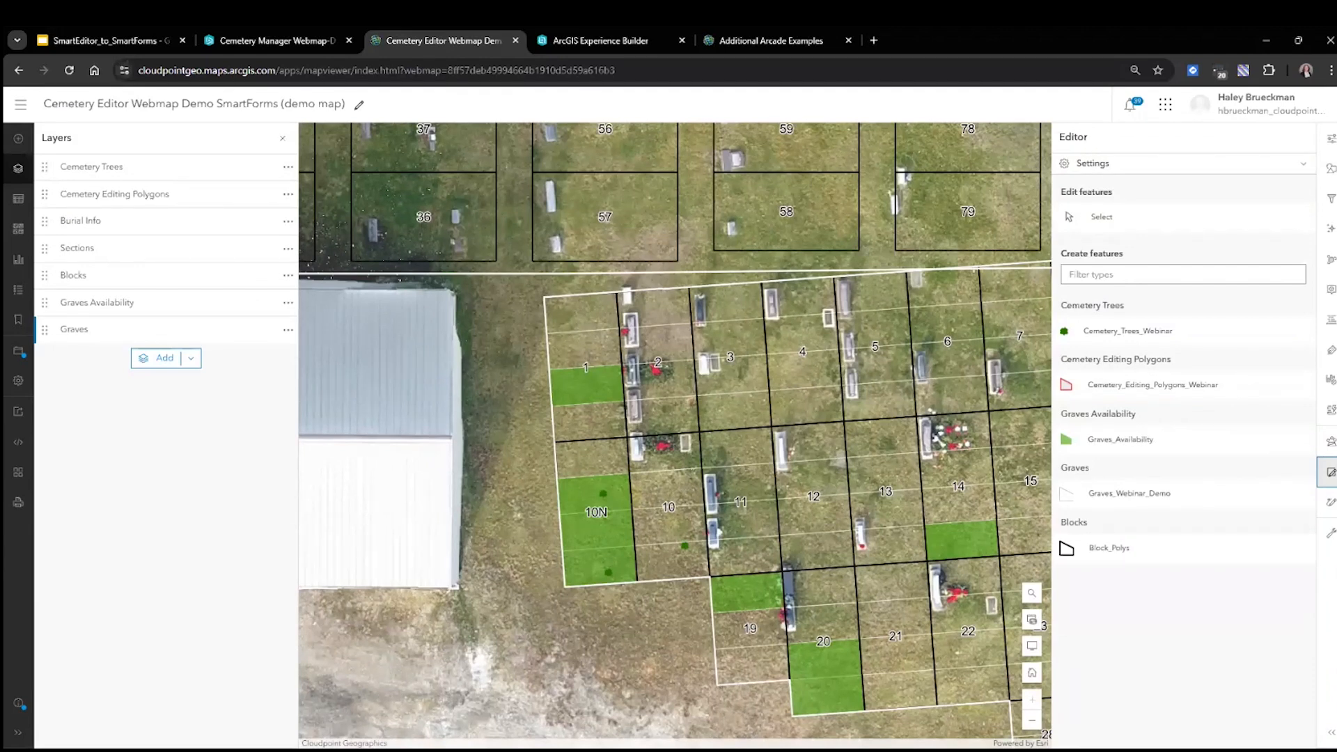
pyautogui.click(1101, 217)
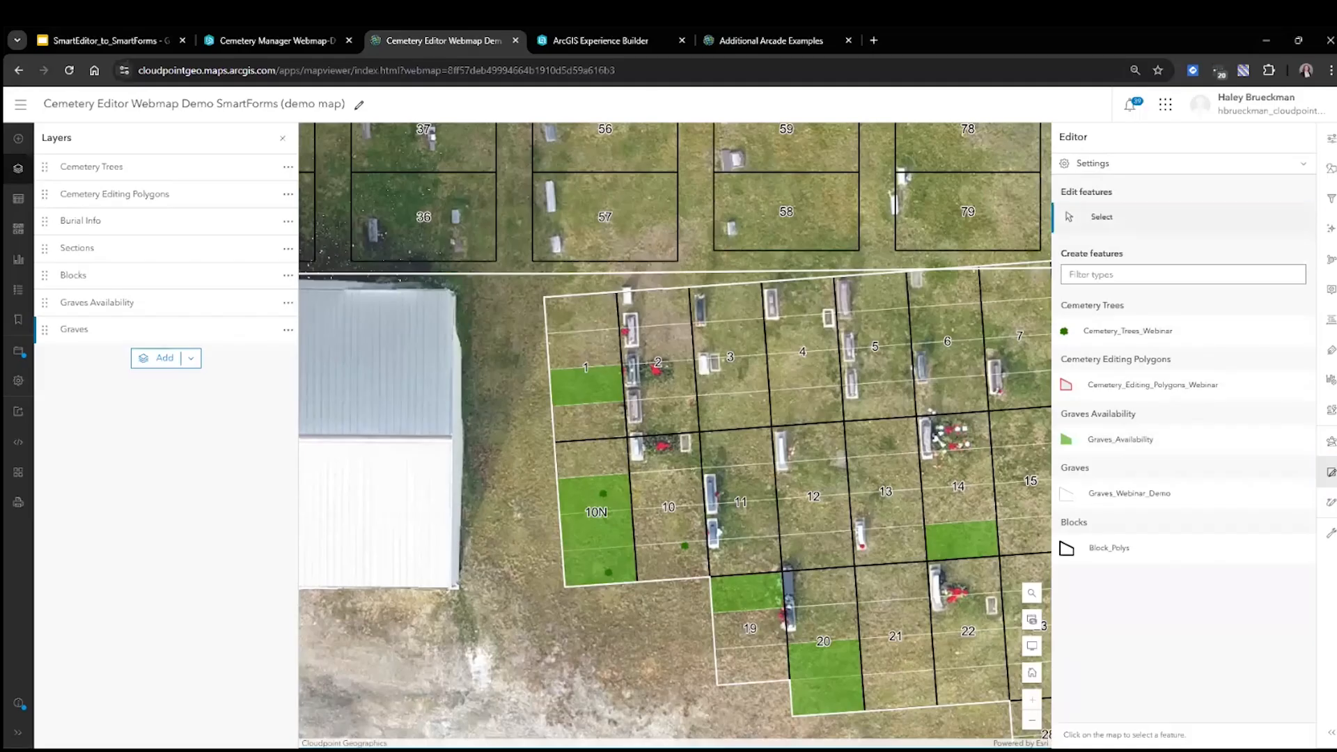
# Open grave 10N's Graves record, enter an owner's name in Owner Name, then exit without saving.
pyautogui.click(582, 530)
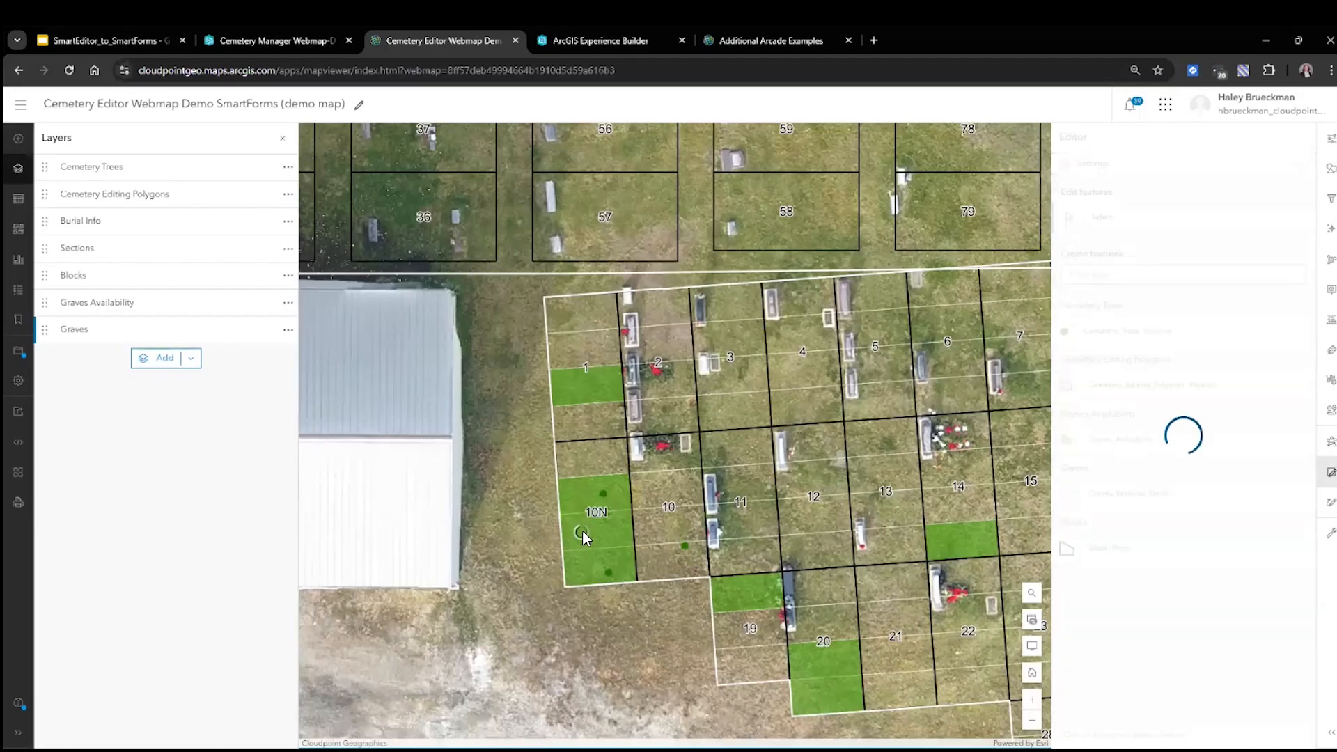
pyautogui.click(1096, 271)
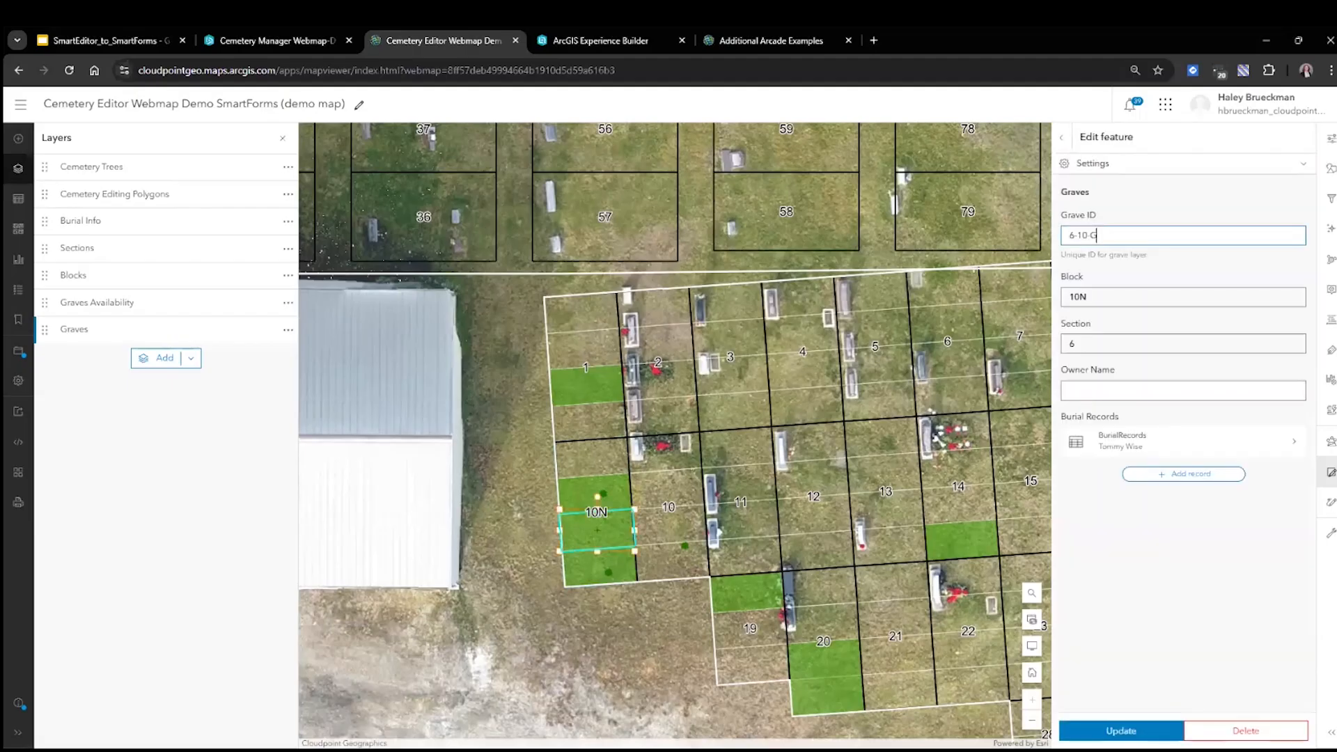
pyautogui.press('Tab')
pyautogui.press('Tab')
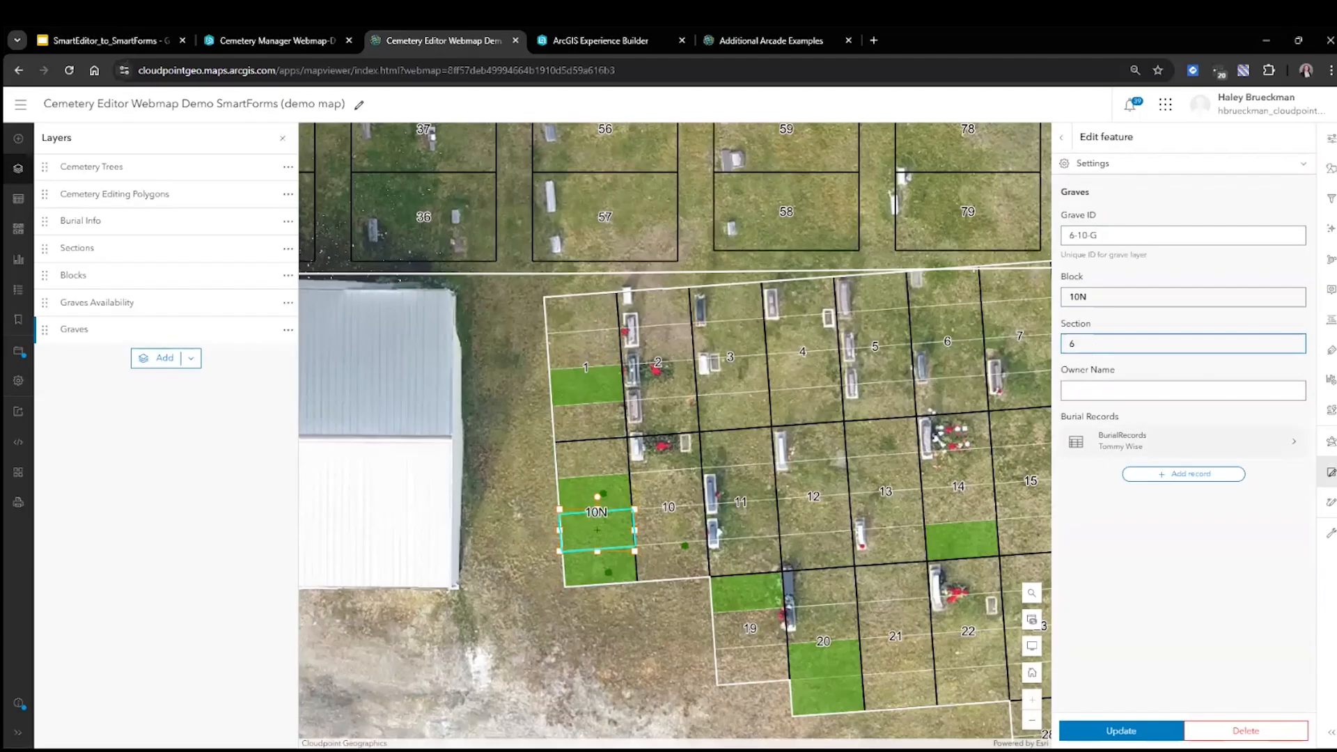
pyautogui.press('Tab')
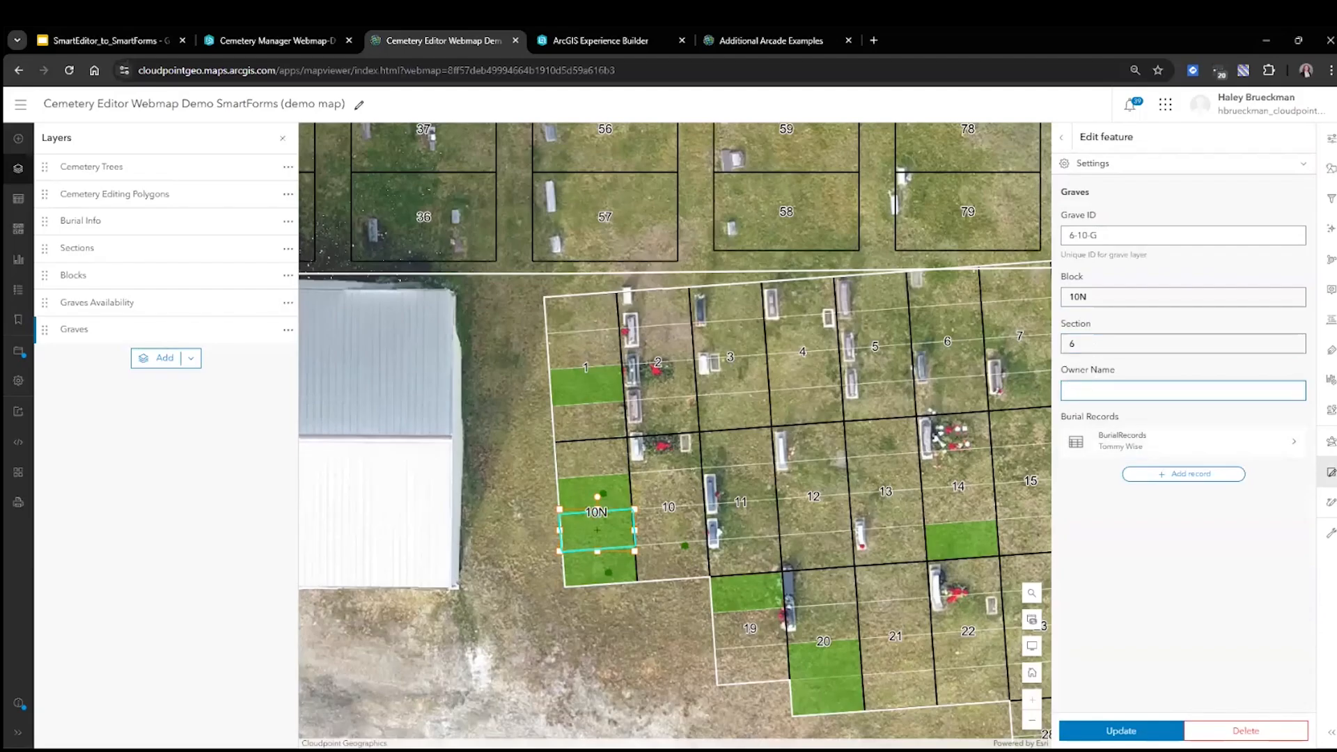
pyautogui.write('Haley')
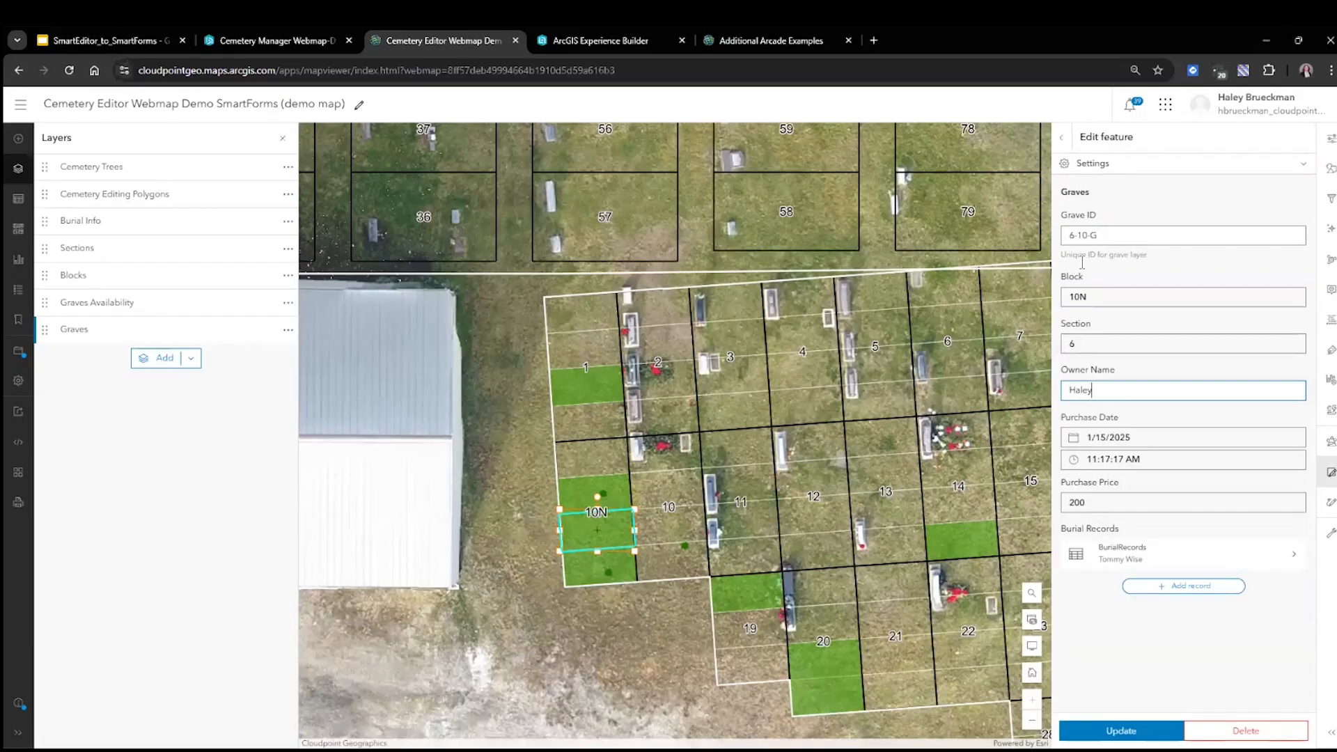
pyautogui.click(1061, 141)
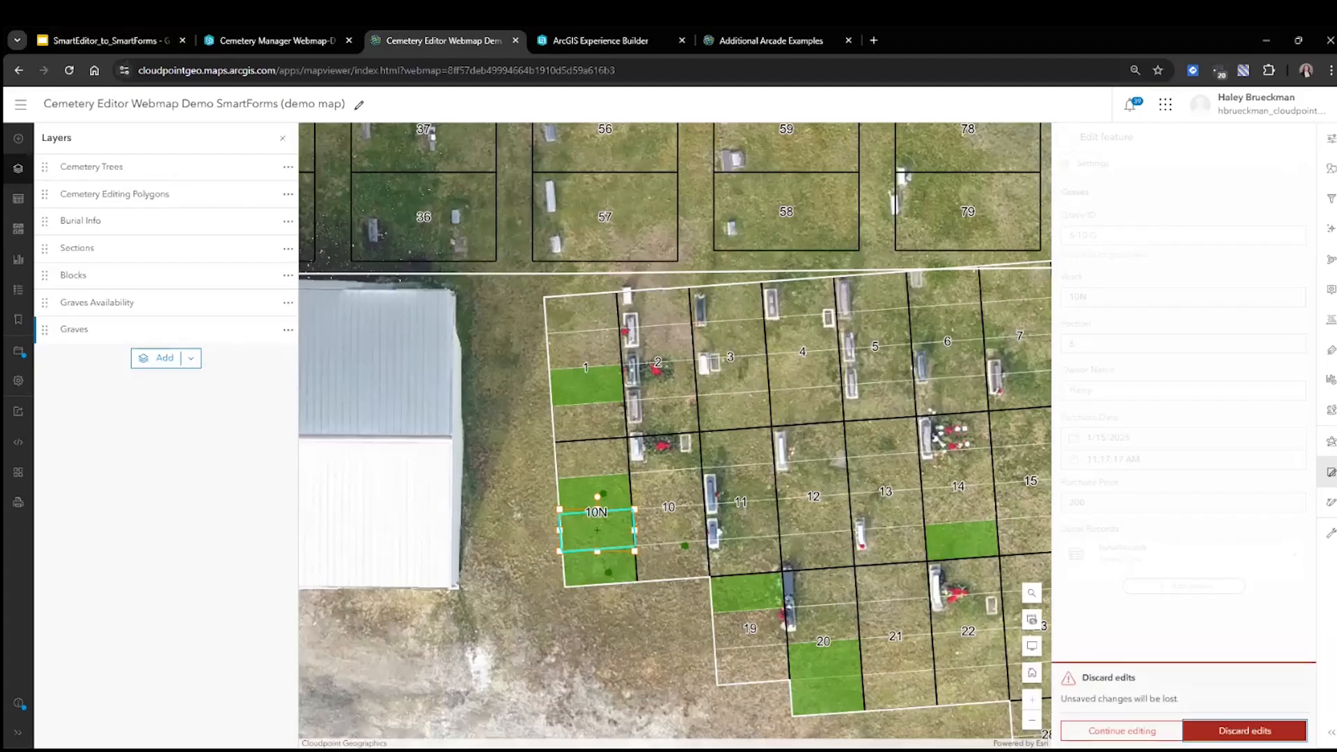
# Discard the unsaved grave edits and leave the grave form.
pyautogui.press('Return')
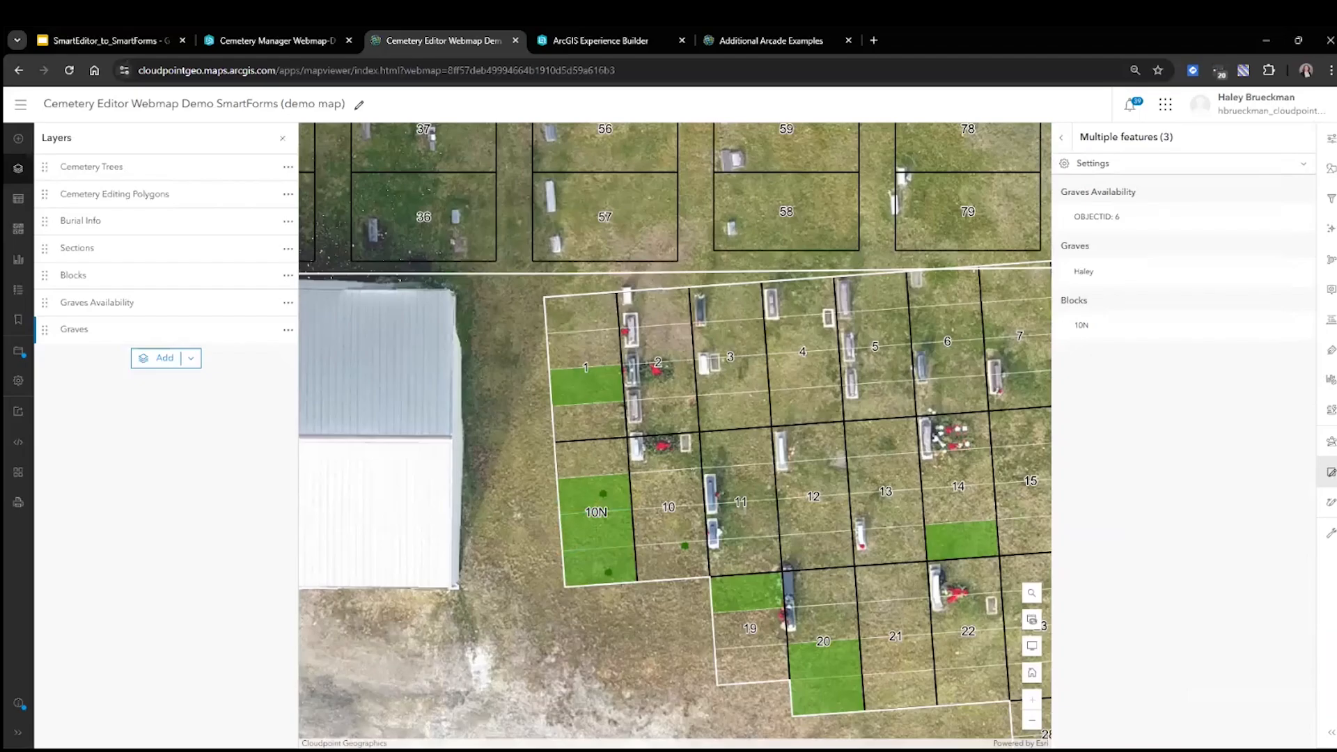
pyautogui.click(1059, 283)
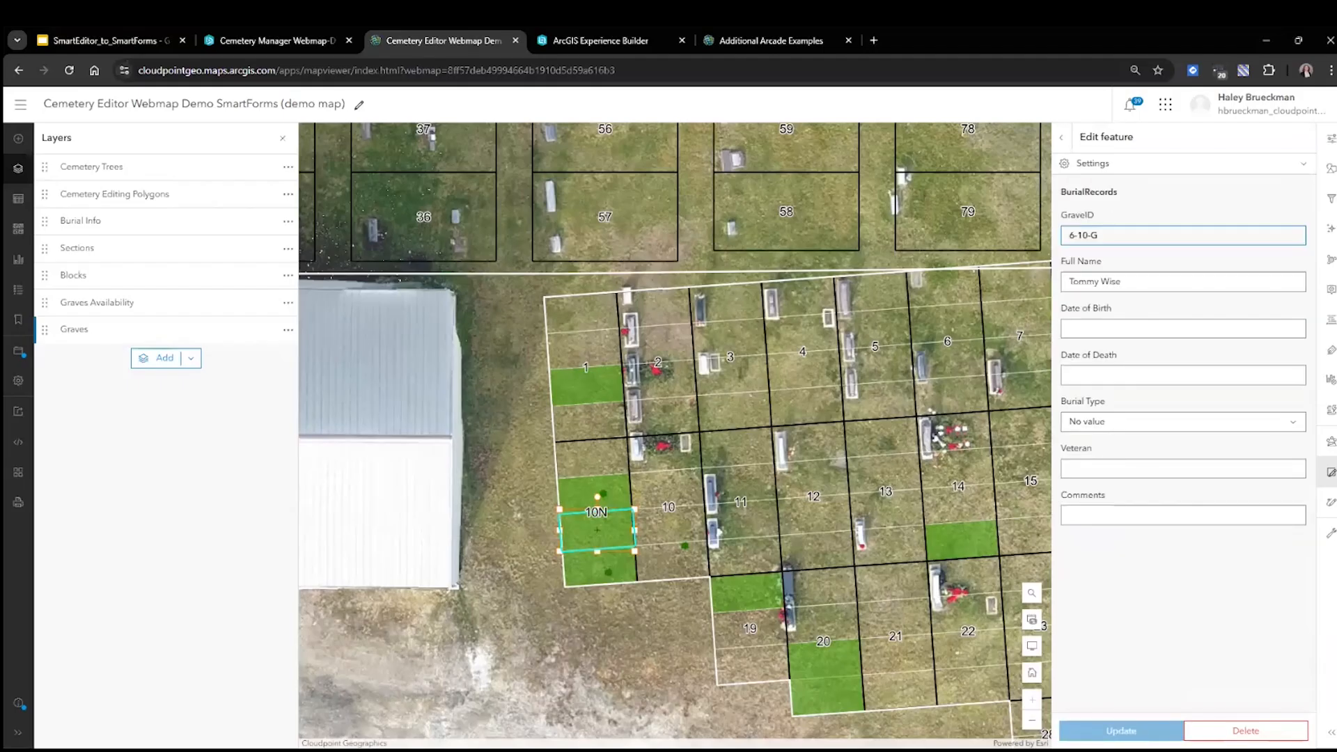
pyautogui.click(1061, 142)
pyautogui.click(1062, 144)
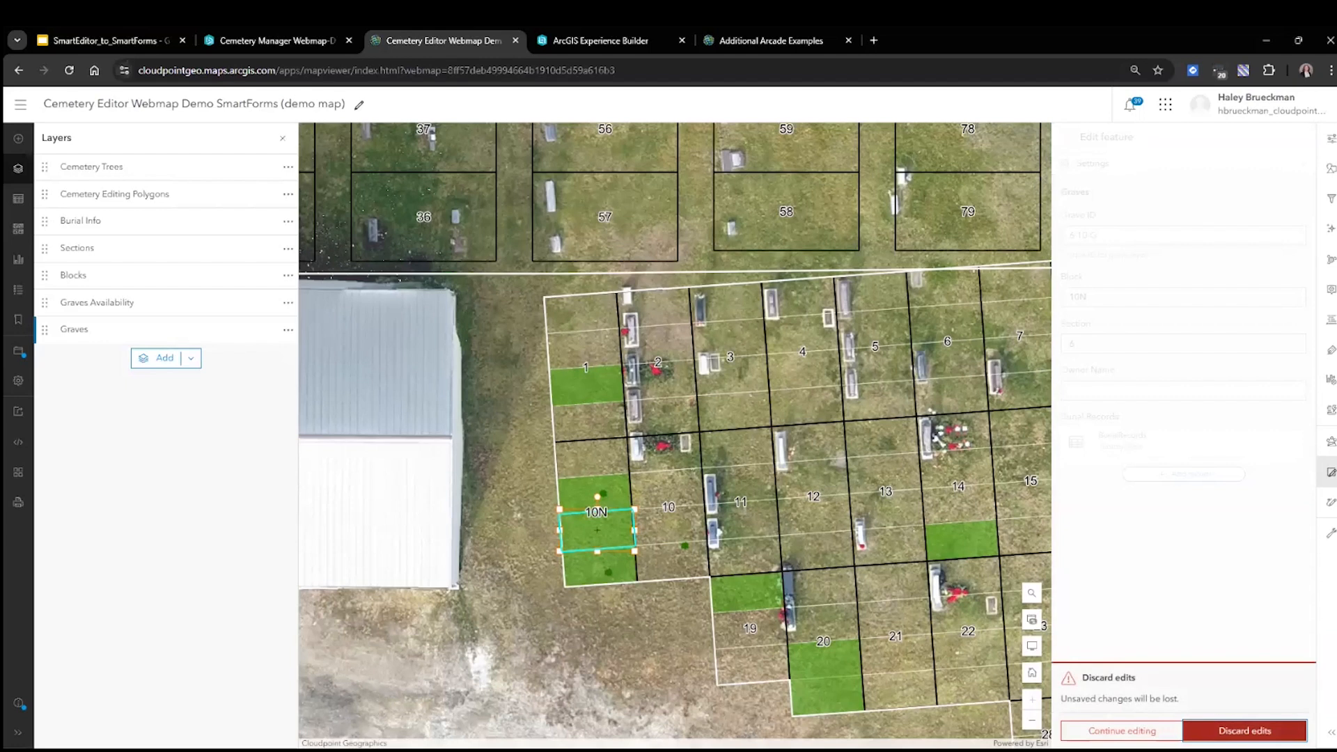
pyautogui.click(1244, 730)
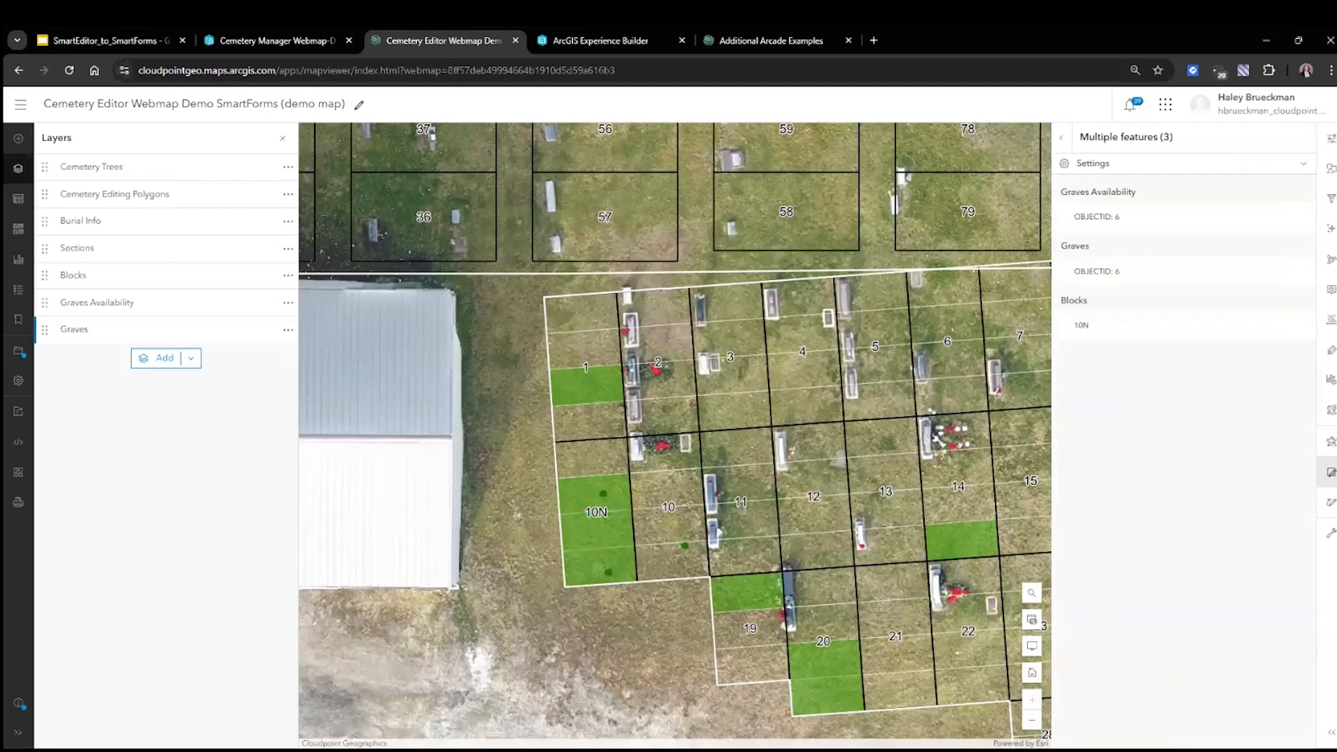
# Open the BurialRecords attribute table and close its form configuration.
pyautogui.click(18, 200)
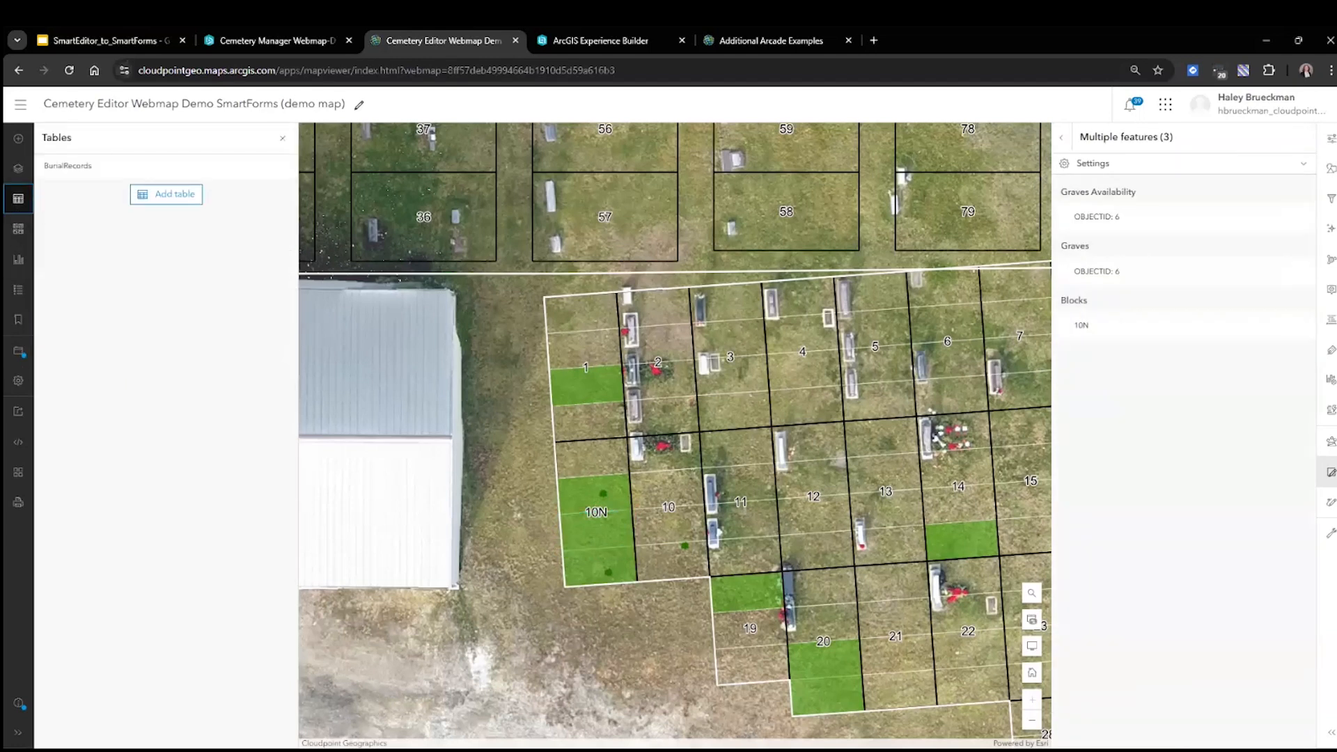
pyautogui.click(100, 172)
pyautogui.click(1300, 168)
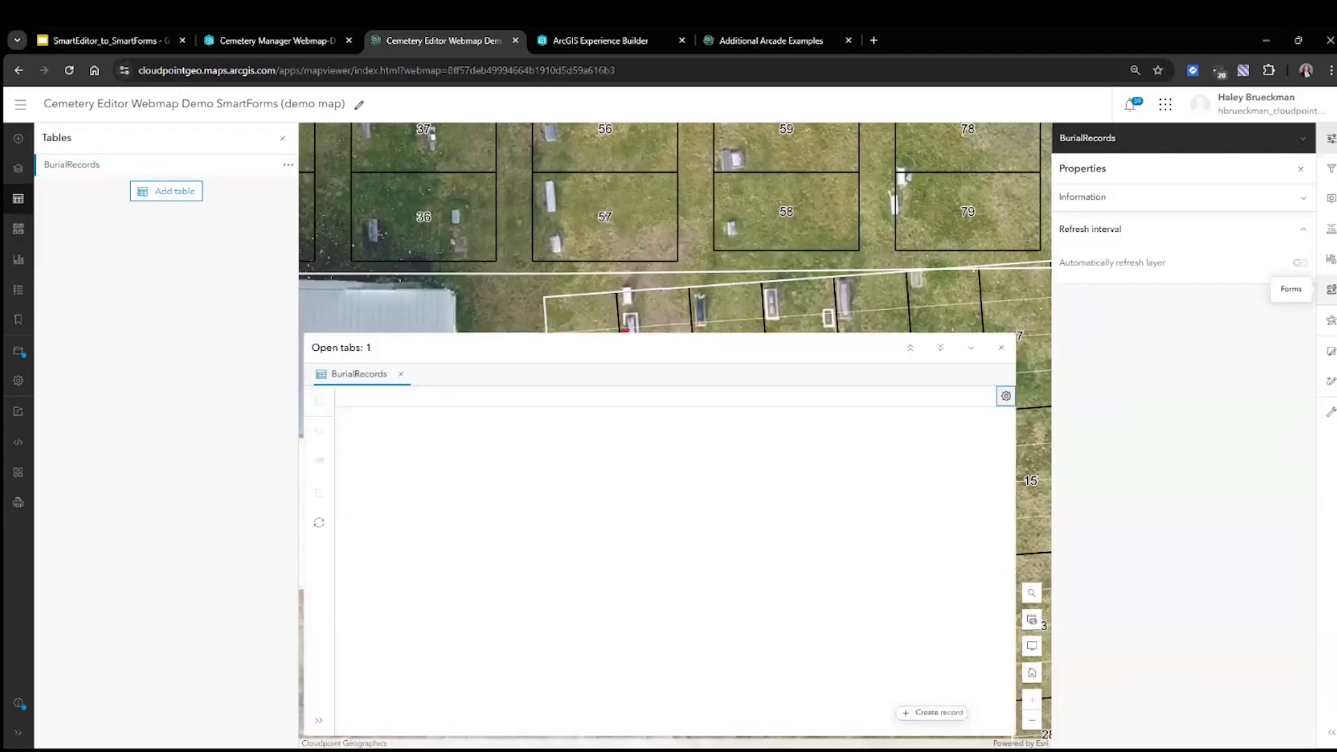
pyautogui.click(1330, 288)
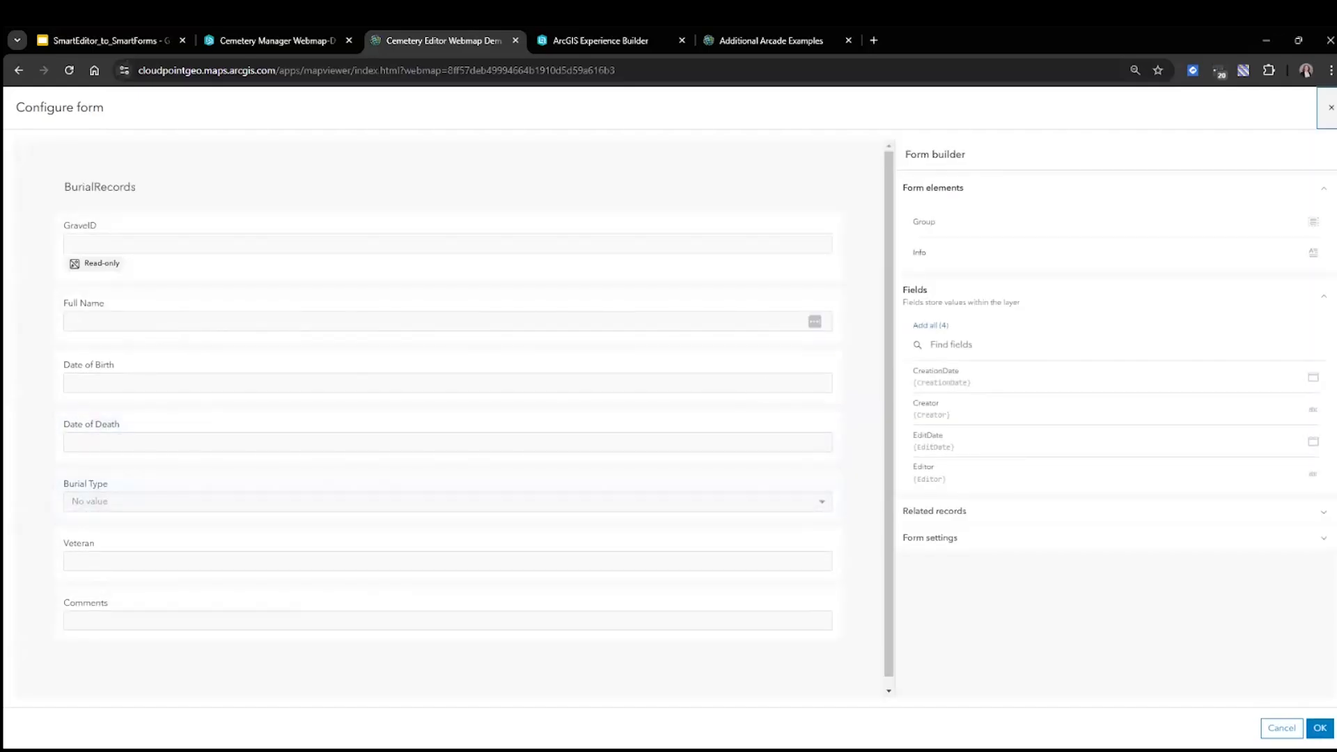
pyautogui.click(1330, 107)
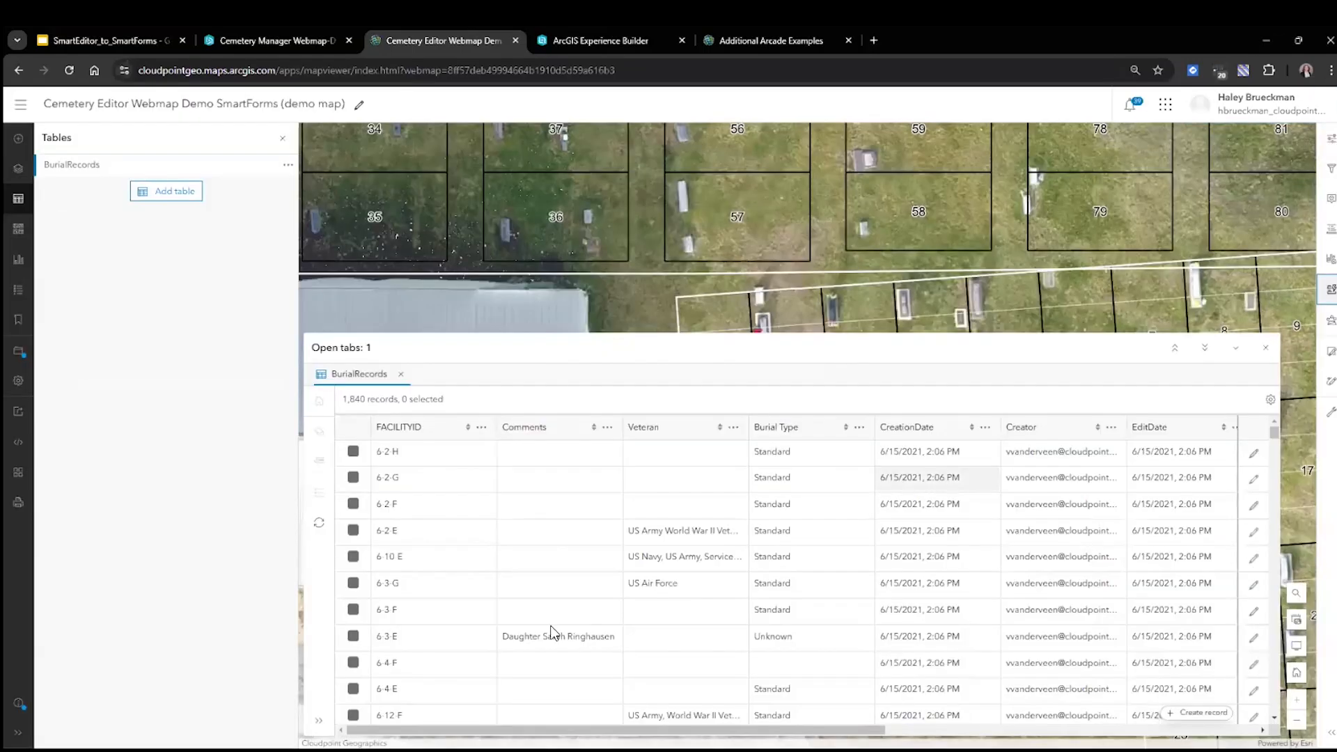
# Open the Graves layer's properties and close the BurialRecords attribute table.
pyautogui.click(19, 168)
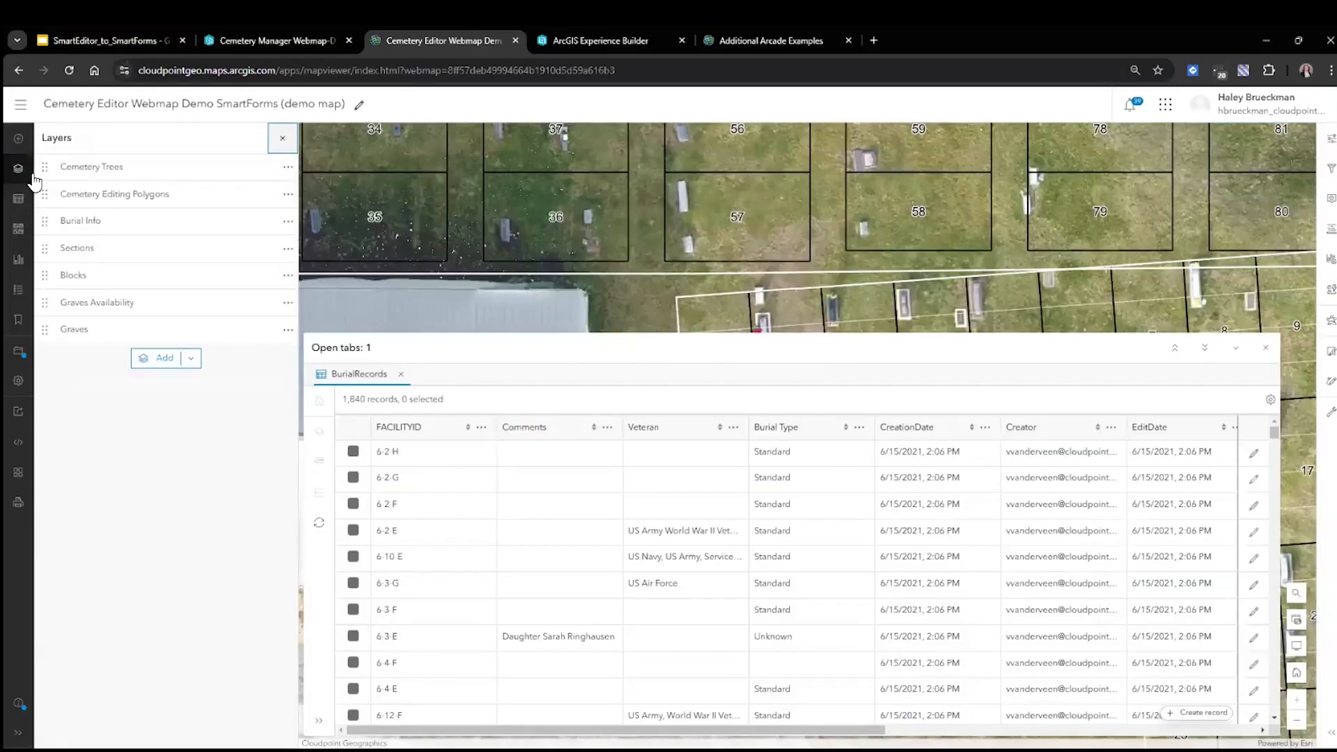
pyautogui.click(98, 341)
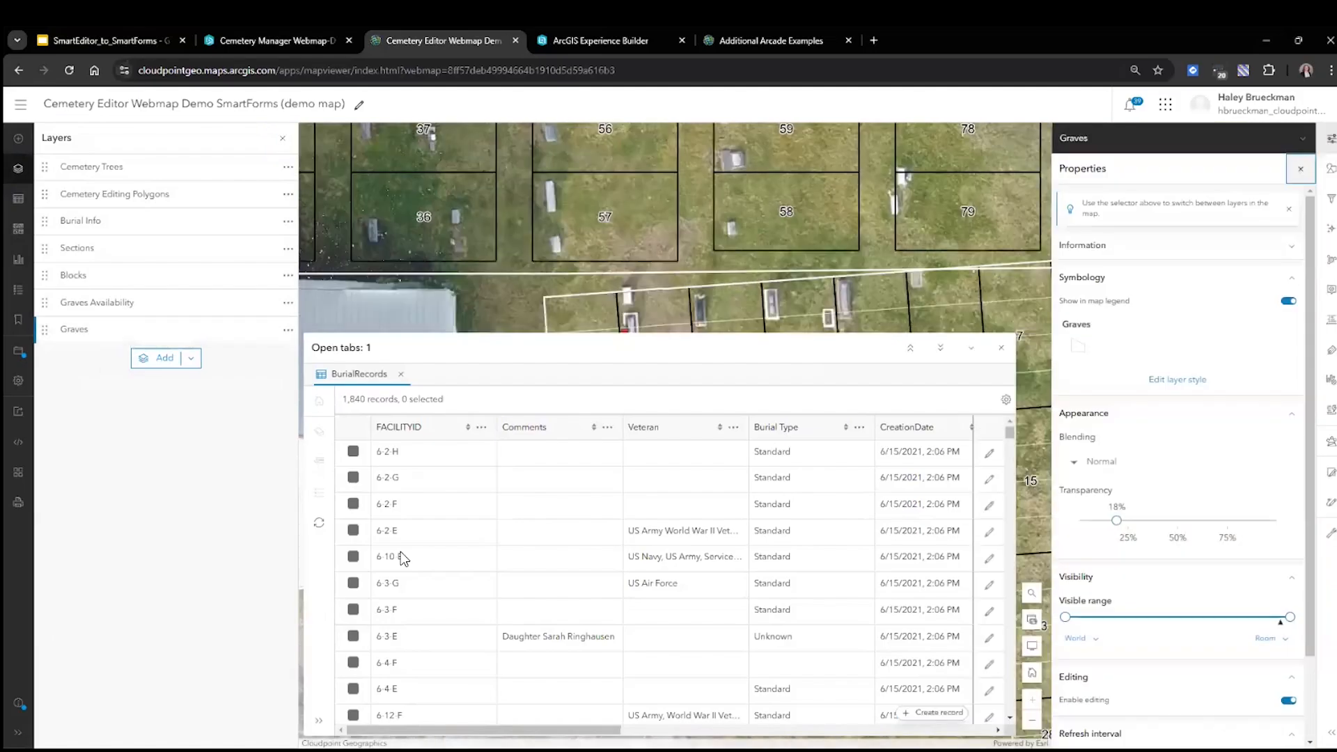
pyautogui.click(1001, 347)
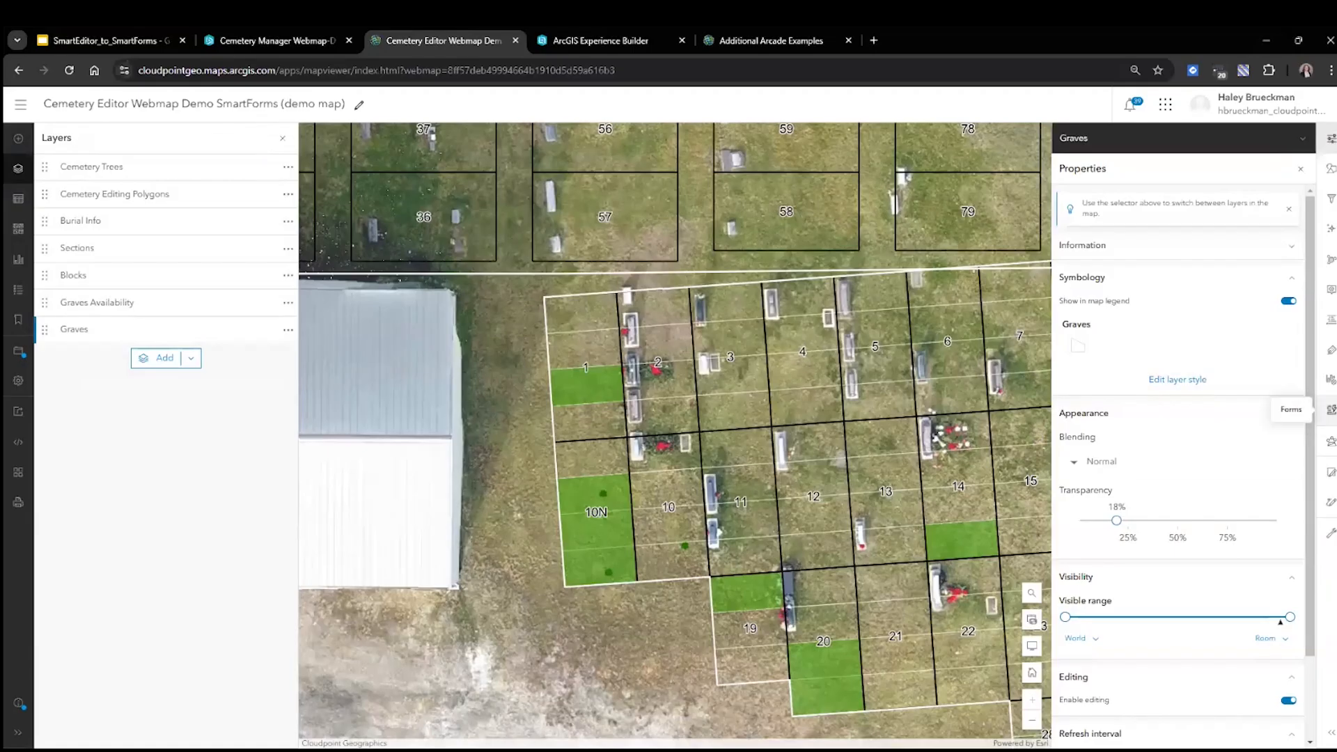
# Drag Deceased Name into the Graves form below Grave ID and select it.
pyautogui.click(1330, 409)
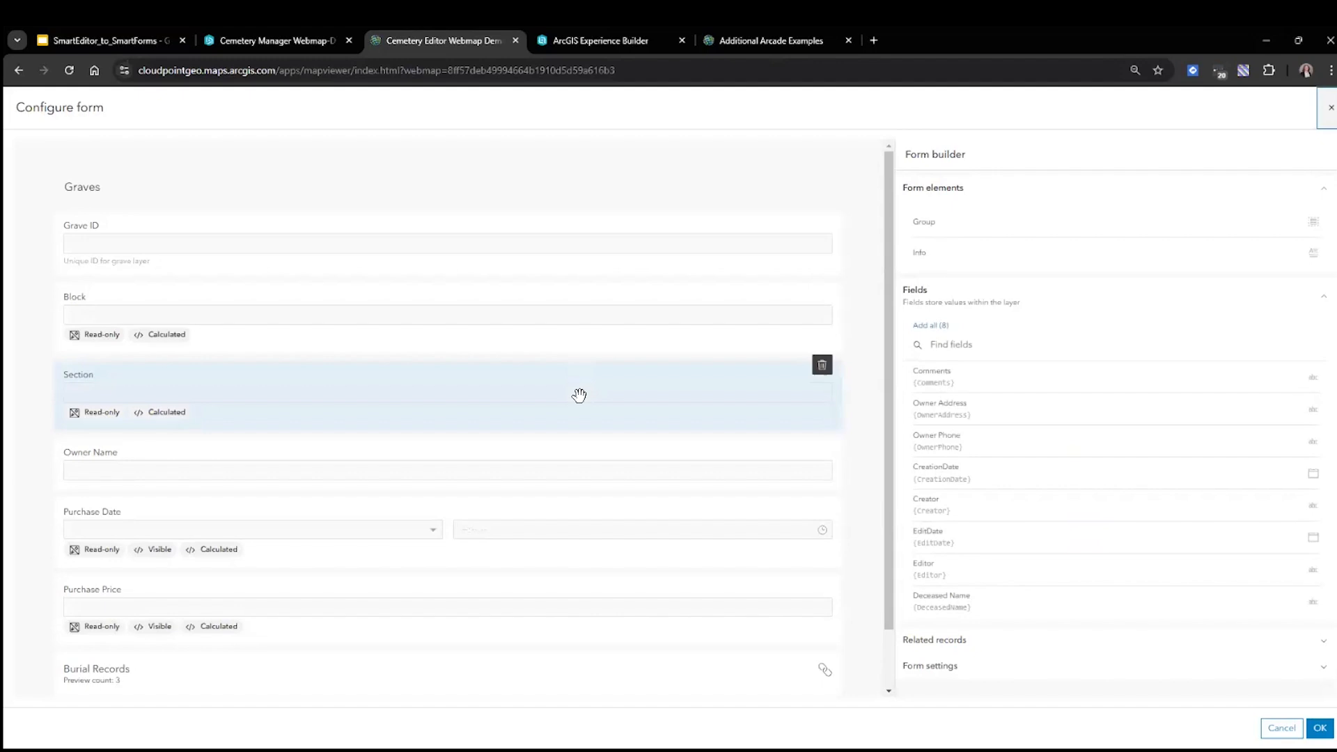
pyautogui.scroll(-1, 578, 396)
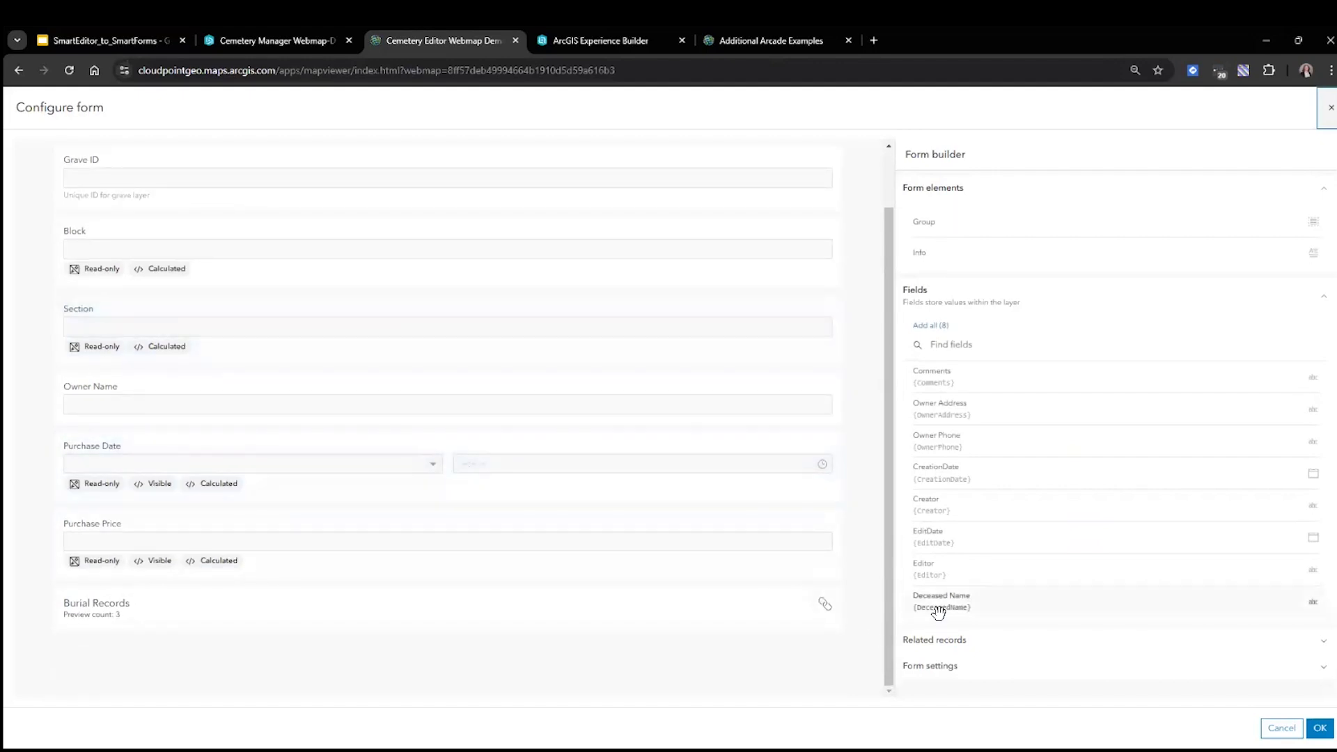
pyautogui.moveTo(916, 614); pyautogui.dragTo(436, 215)
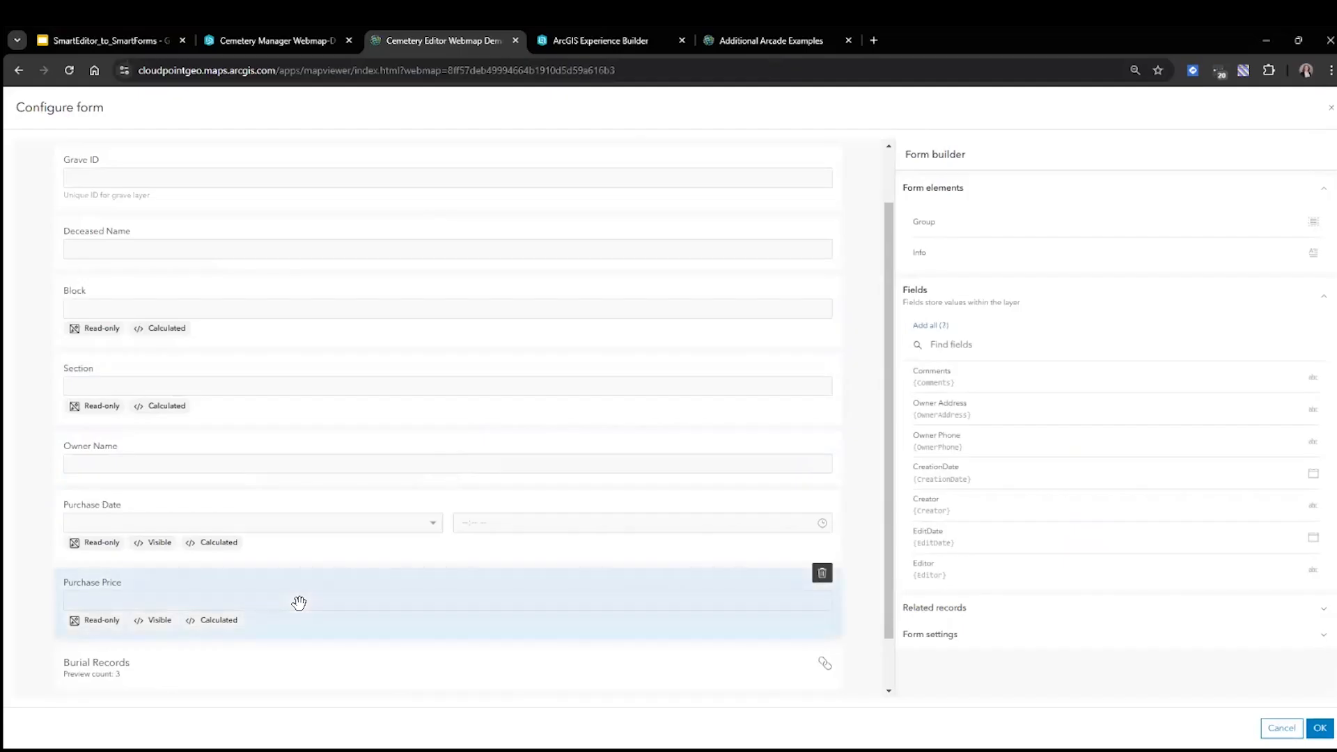
pyautogui.scroll(-1, 300, 601)
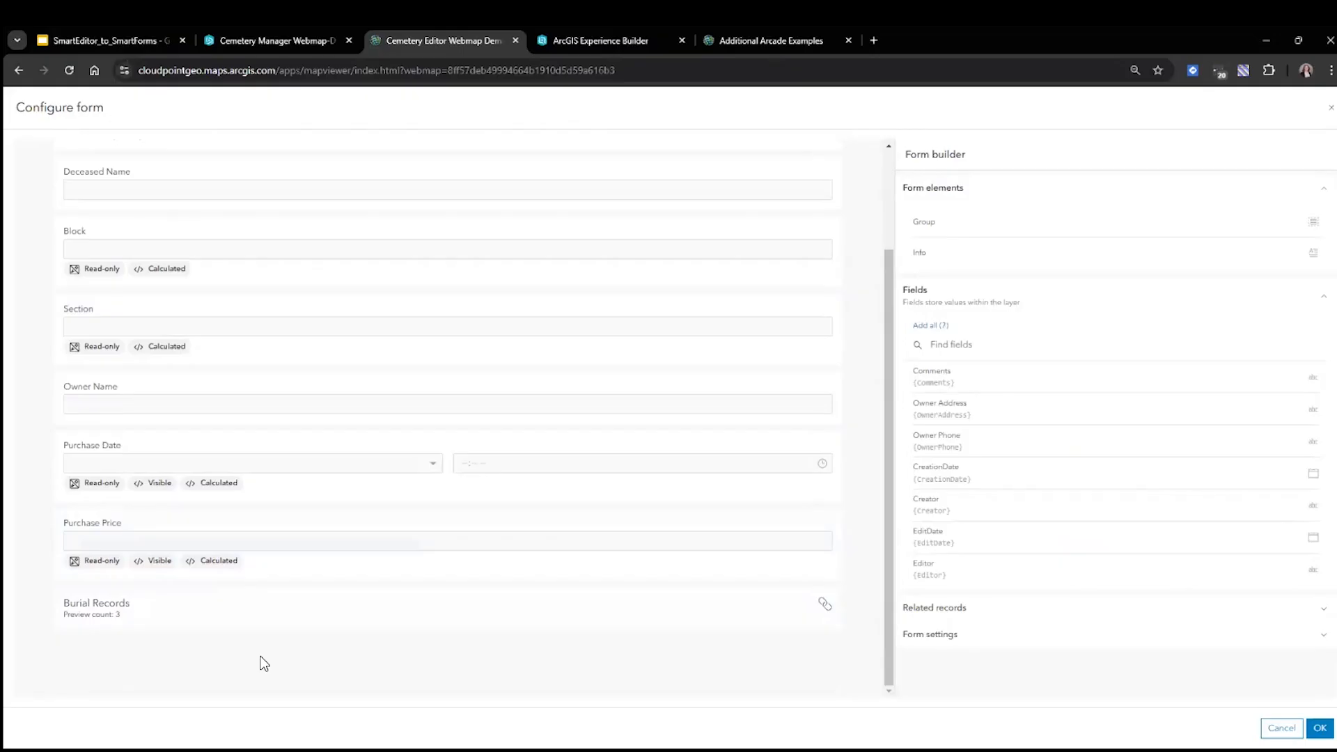
pyautogui.scroll(2, 263, 663)
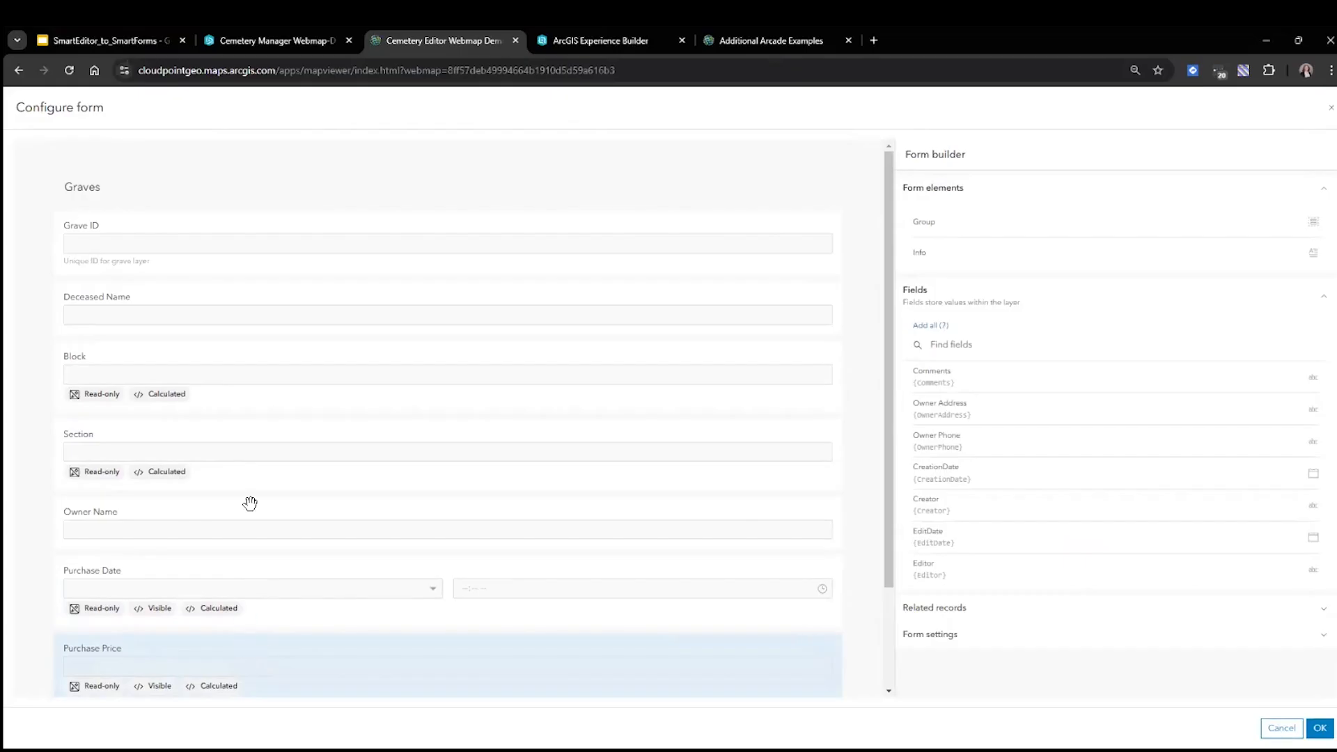
pyautogui.click(143, 310)
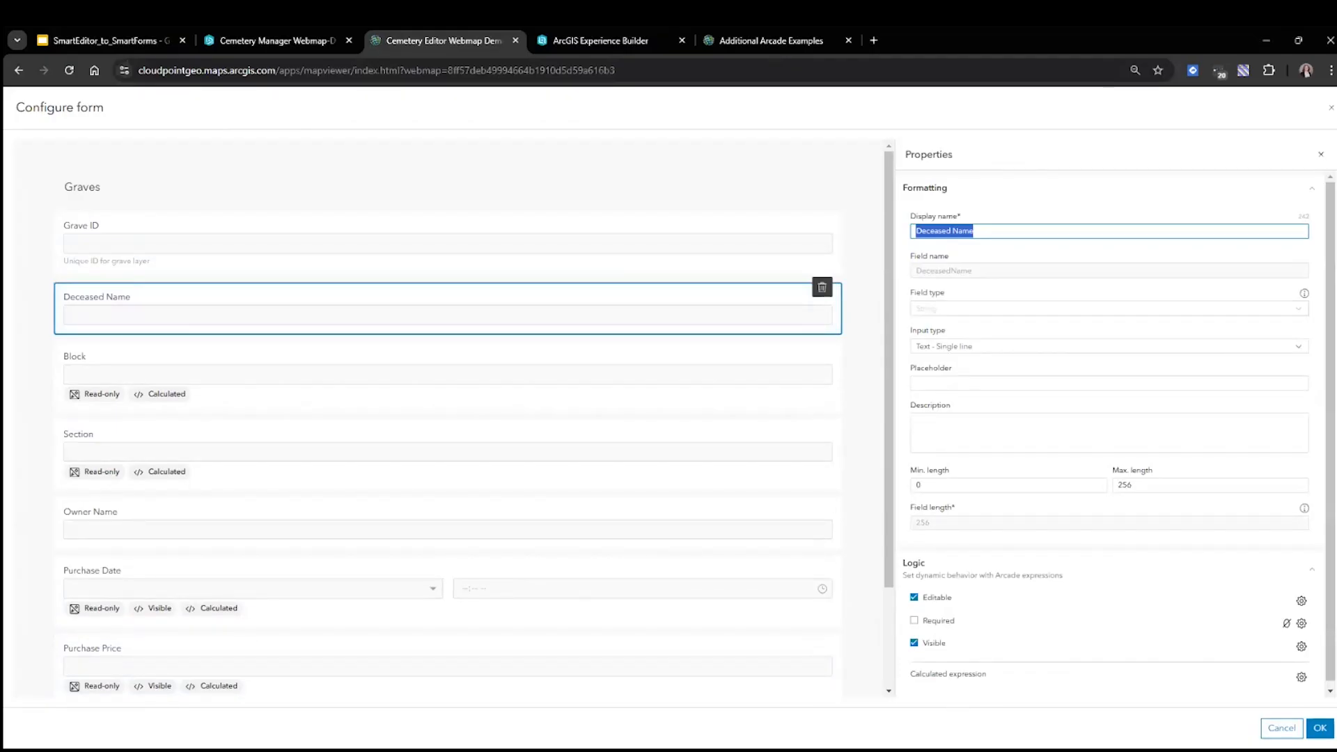
# Create a new calculated expression titled 'burial name' and paste in the Arcade script.
pyautogui.click(1300, 677)
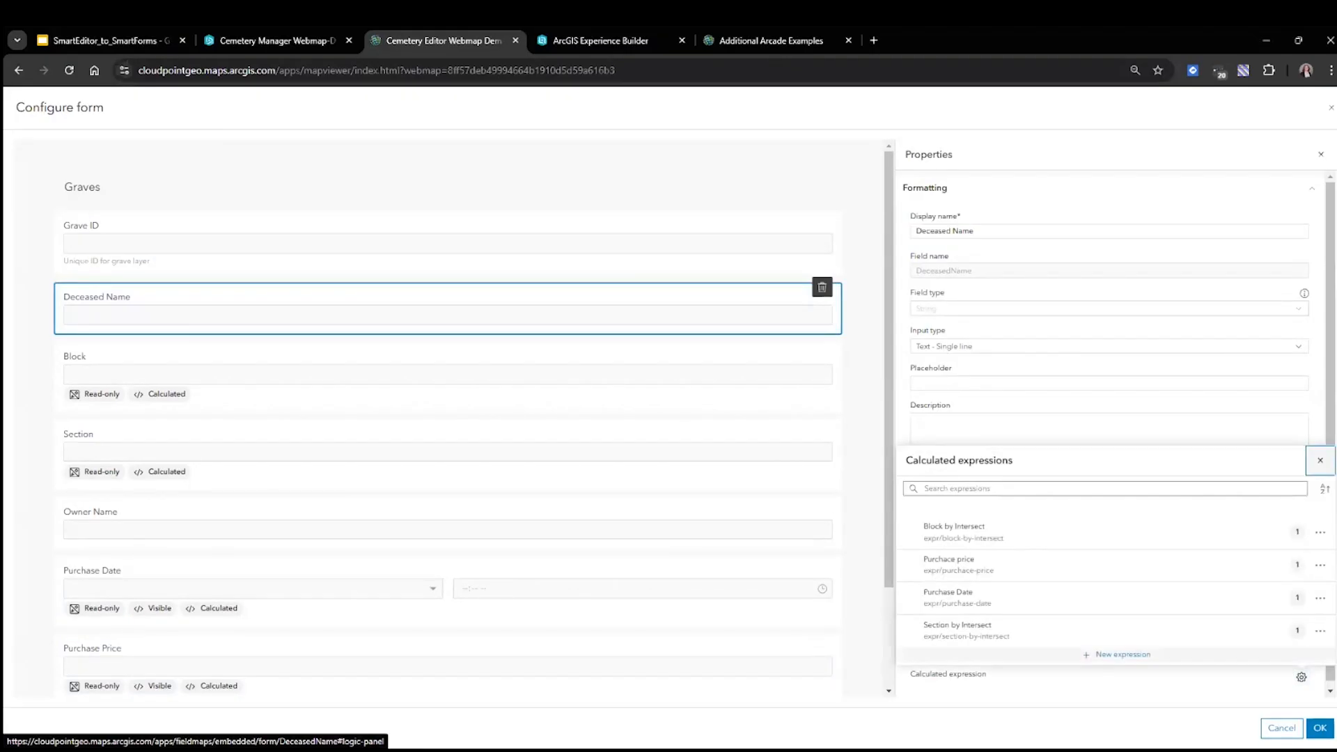
pyautogui.click(1319, 460)
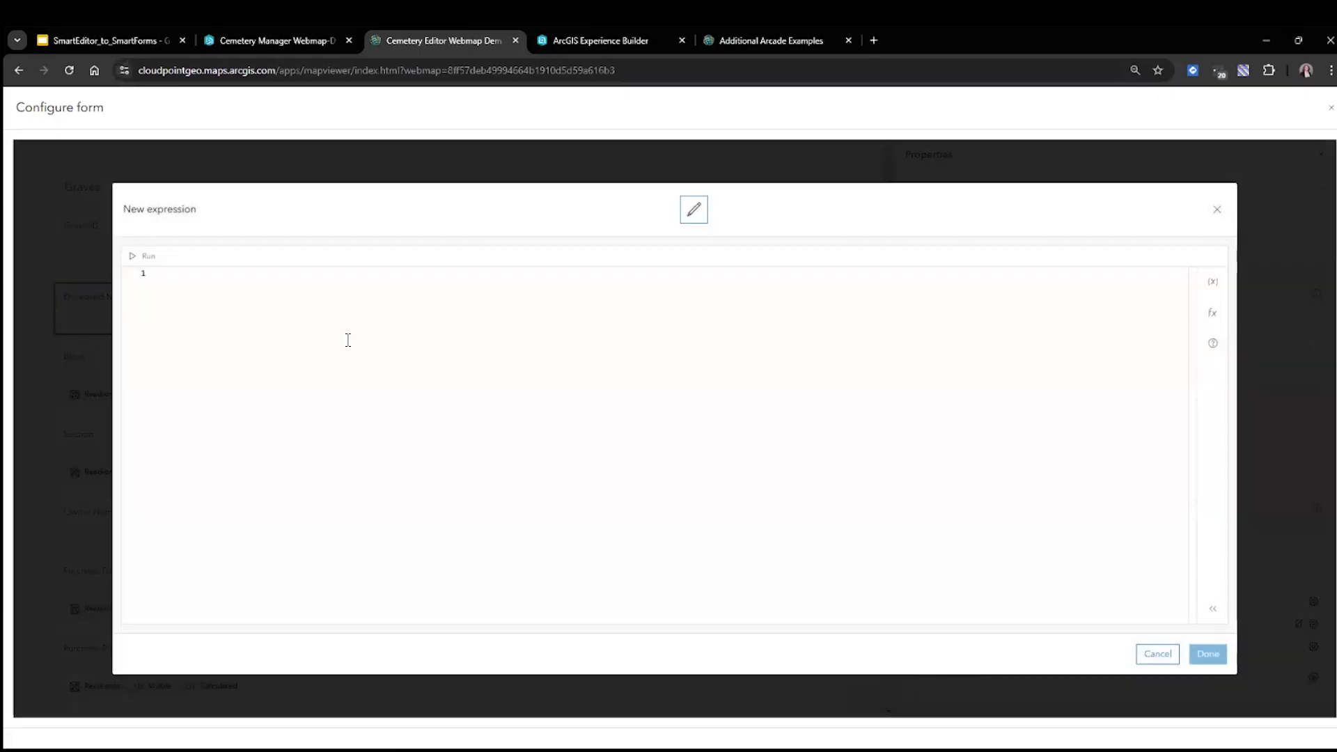
pyautogui.tripleClick(280, 212)
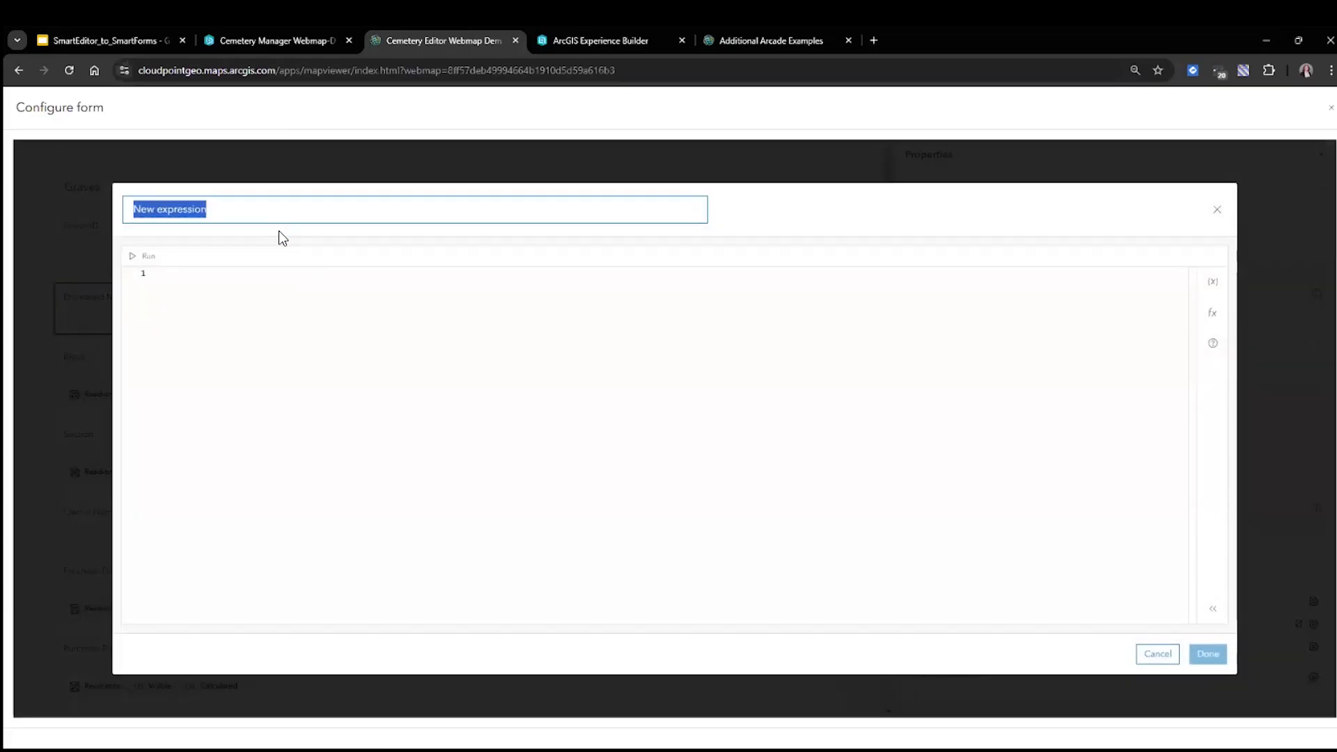
pyautogui.press('BackSpace')
pyautogui.write('burial name')
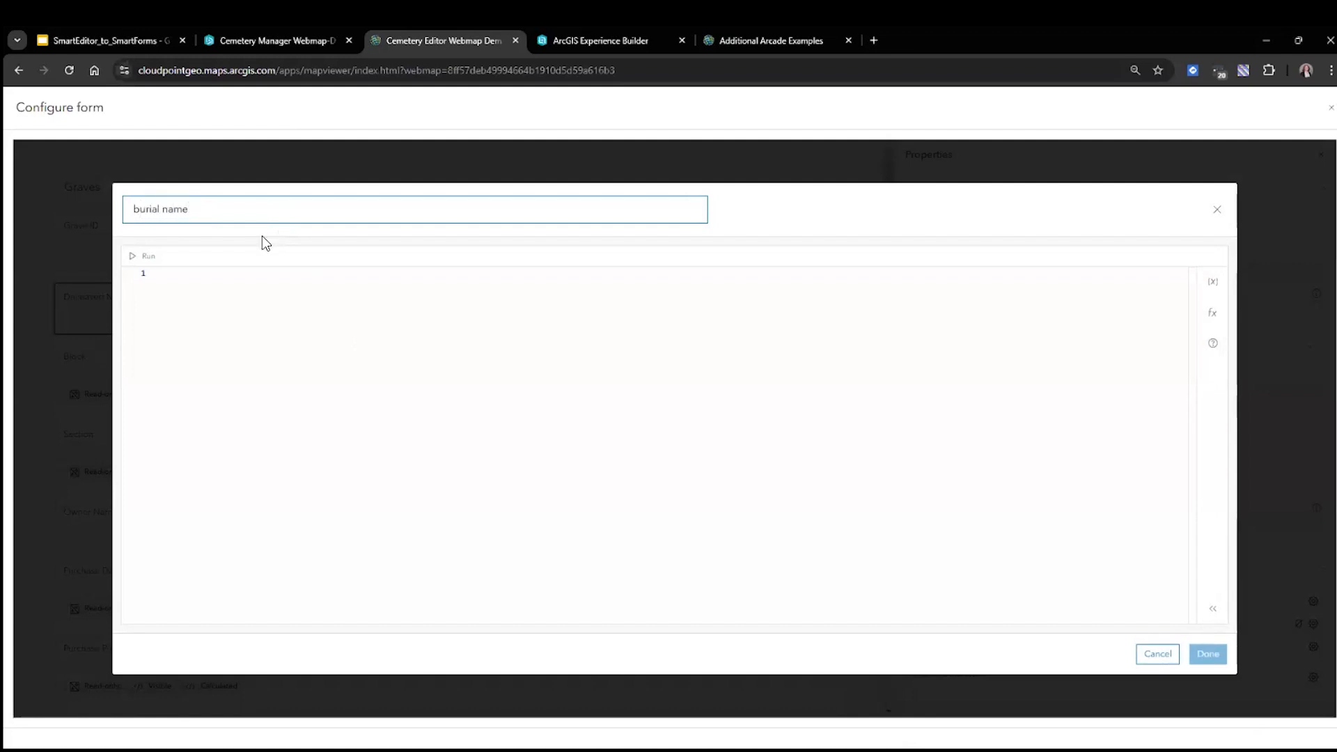
pyautogui.click(270, 313)
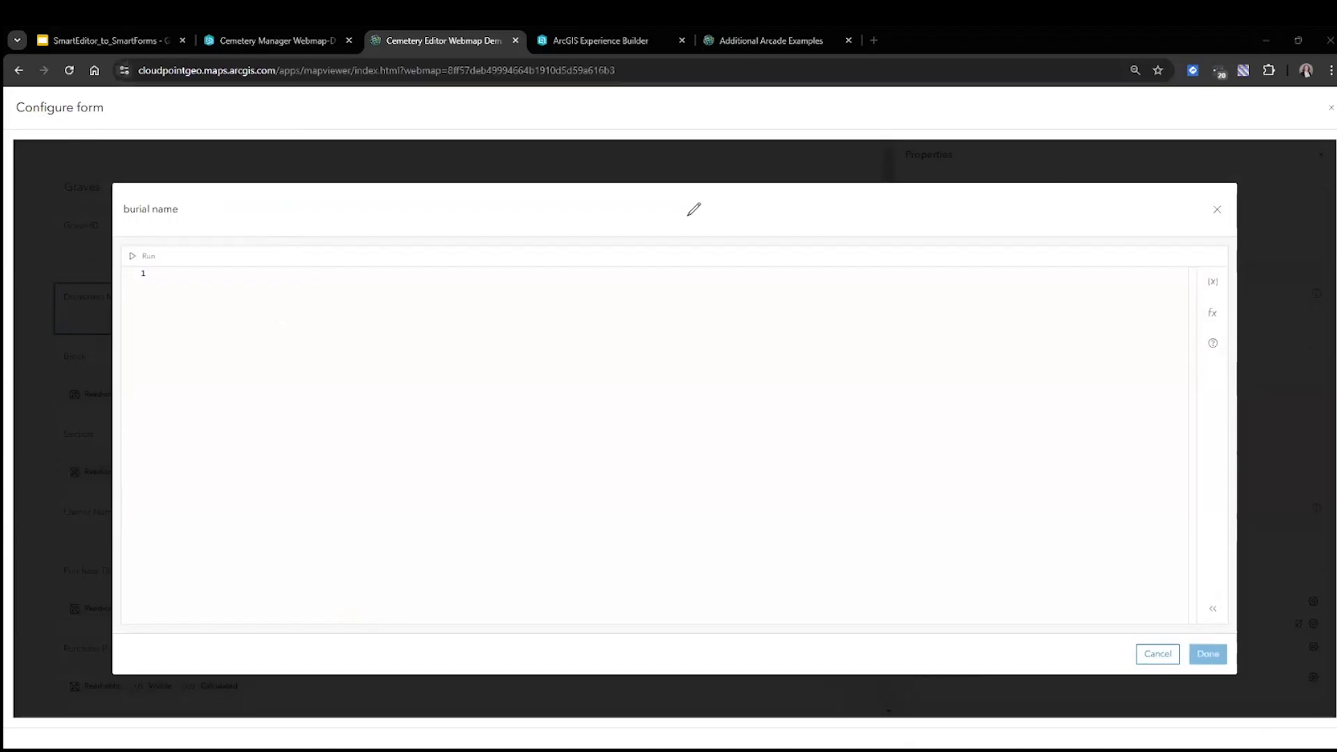
pyautogui.write('// EXB ONLY // Expression: DeceasedName (Only able to do this in ExB) // Get name from burial record to populate name in graves feature layer Var Related_Name = FeatureSetByRelationshipName($feature, "BurialRecords_DemoWebinar", ["FullName"]) var Burial_Record_Name = first(Related_Name) var output = []  if (!IsEmpty(Burial_Record_Name)) {   for (var related_data_row in Related_Name){     Push(output, related_data_row.FullName)   } } else {   return null }   if (!IsEmpty(Burial_Record_Name)) {   return Concatenate(output, \', \') } else {   return null }')
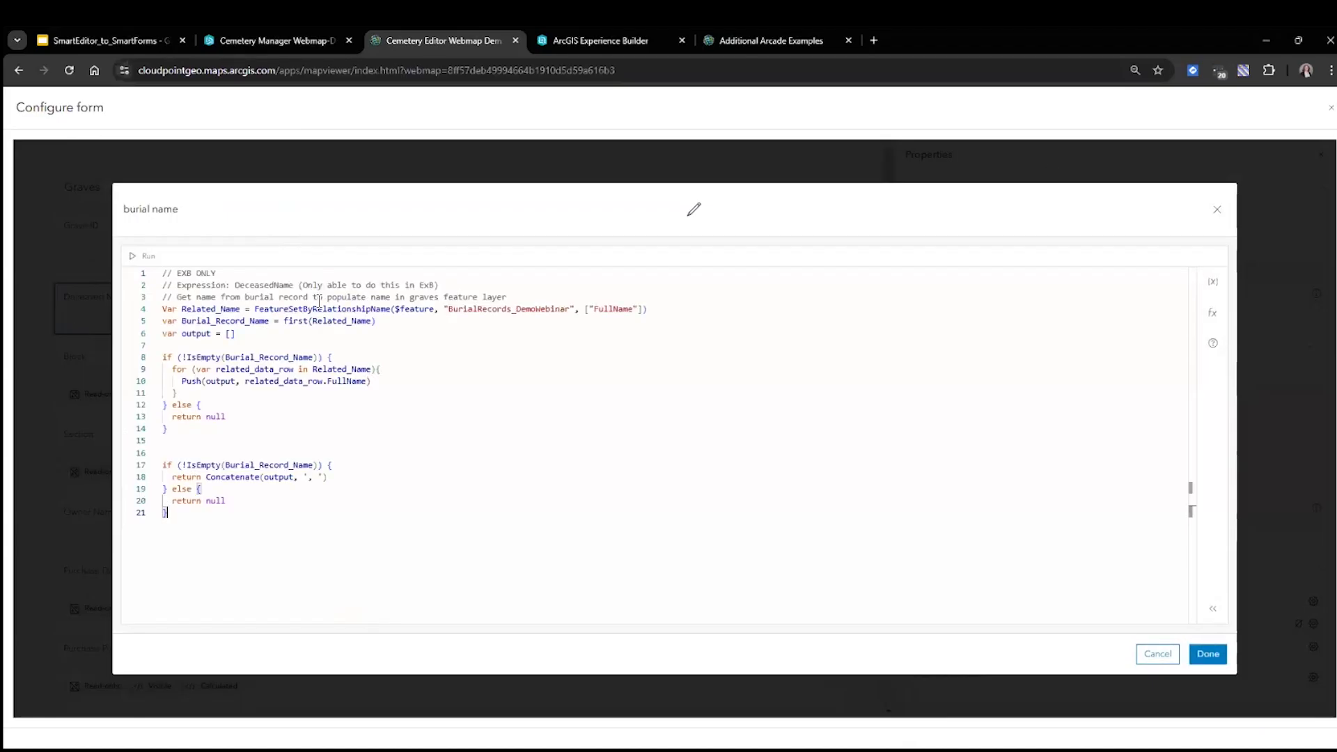
# Run the burial name script and inspect the returned burial names in the output.
pyautogui.click(137, 262)
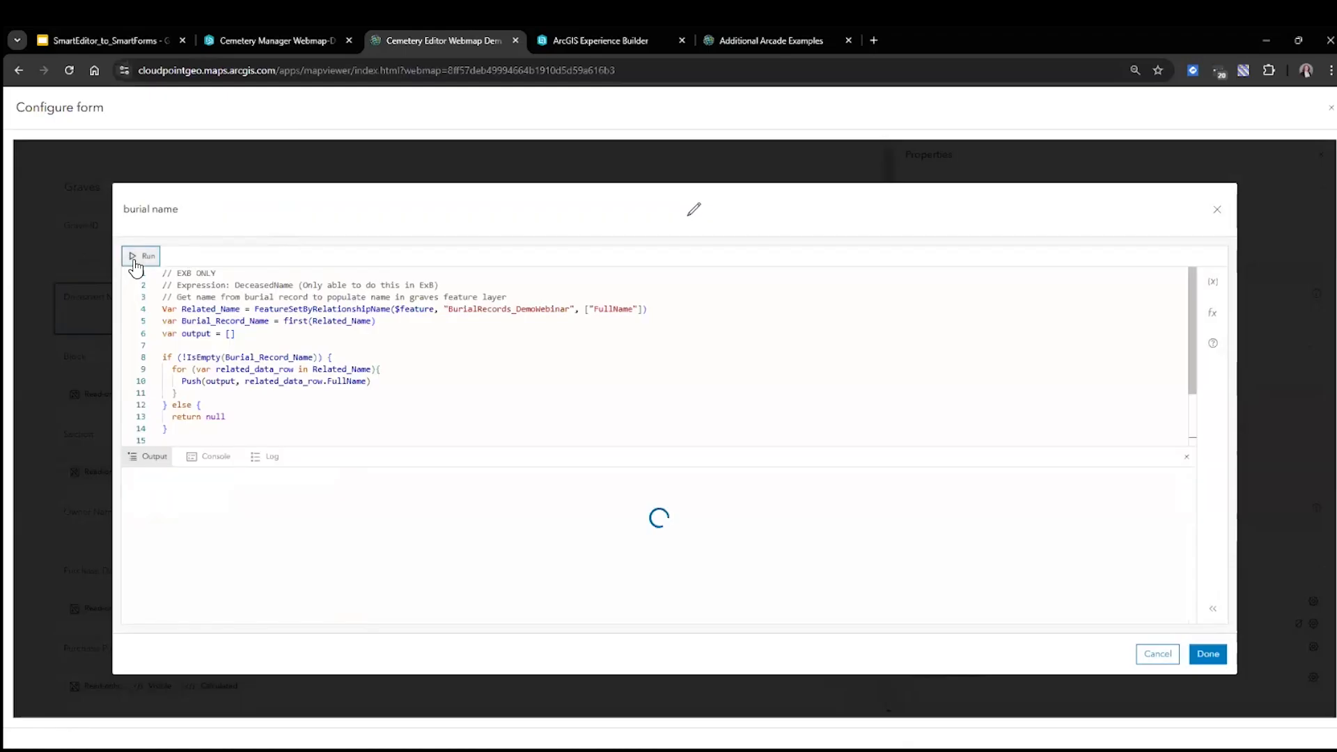
pyautogui.moveTo(249, 486); pyautogui.dragTo(151, 493)
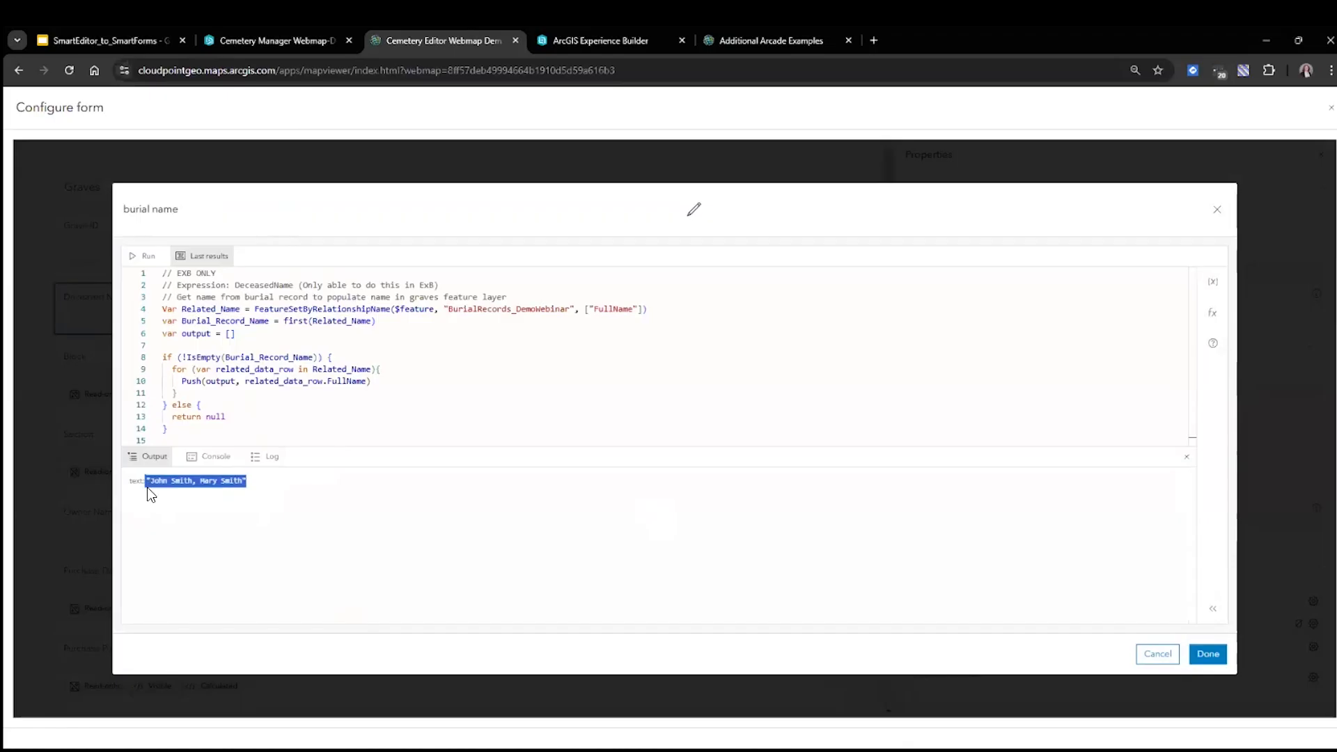
pyautogui.scroll(-2, 242, 439)
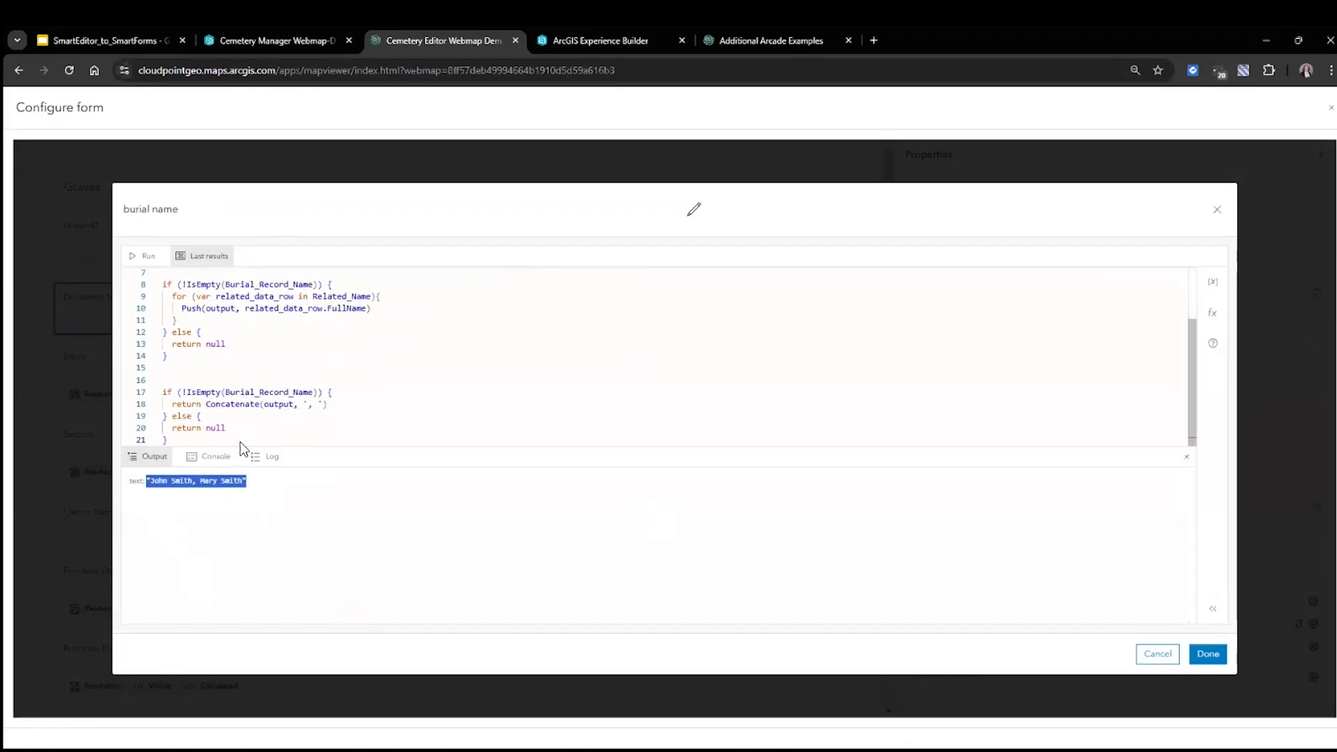
pyautogui.click(203, 492)
pyautogui.moveTo(146, 482); pyautogui.dragTo(224, 496)
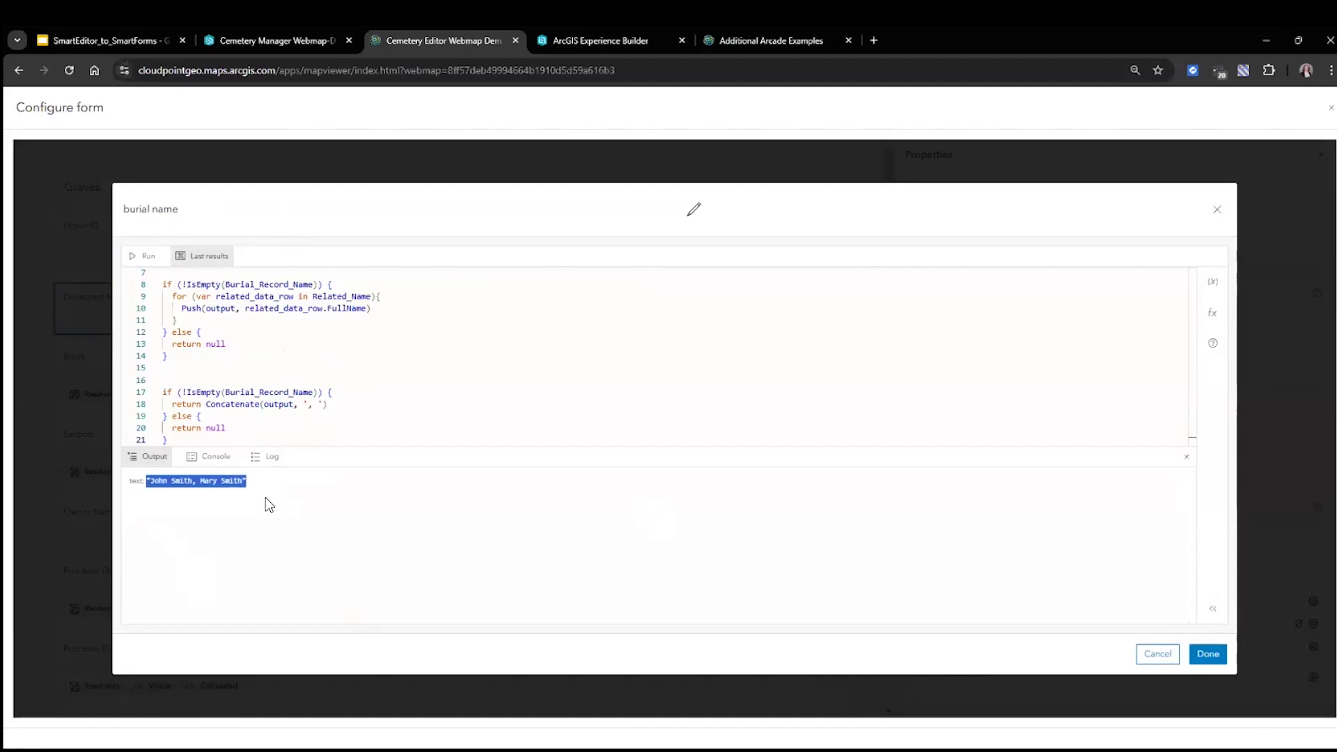
pyautogui.scroll(1, 277, 403)
pyautogui.click(276, 403)
pyautogui.scroll(1, 279, 404)
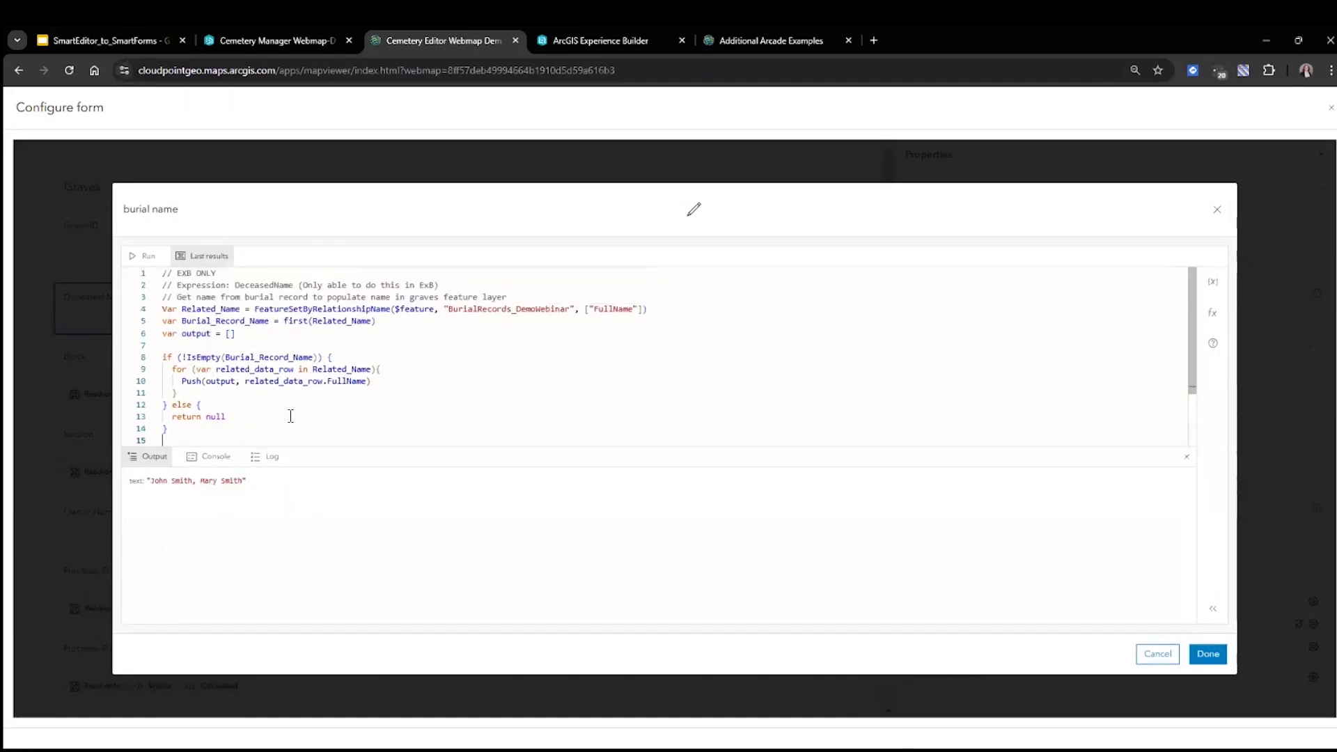
# Review the FeatureSetByRelationshipName, FullName and Concatenate logic, then save the expression.
pyautogui.click(257, 313)
pyautogui.doubleClick(315, 309)
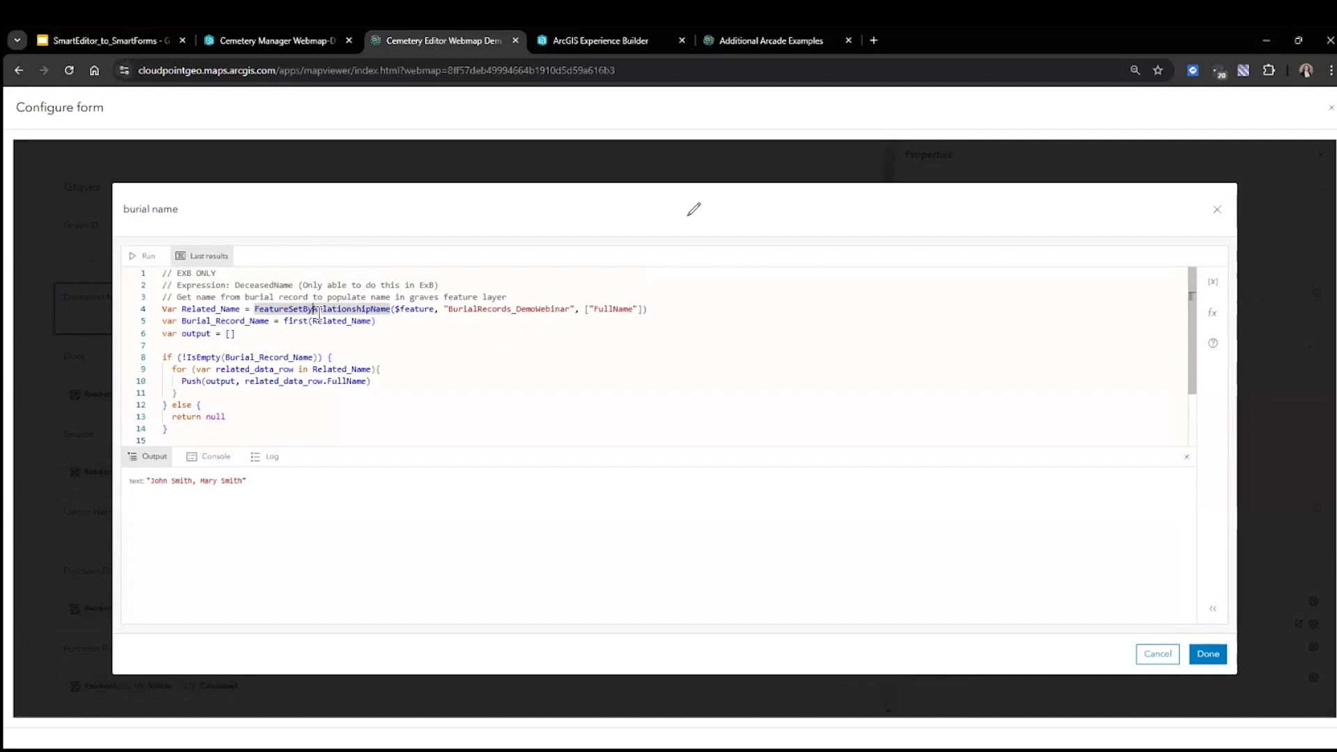
pyautogui.doubleClick(612, 308)
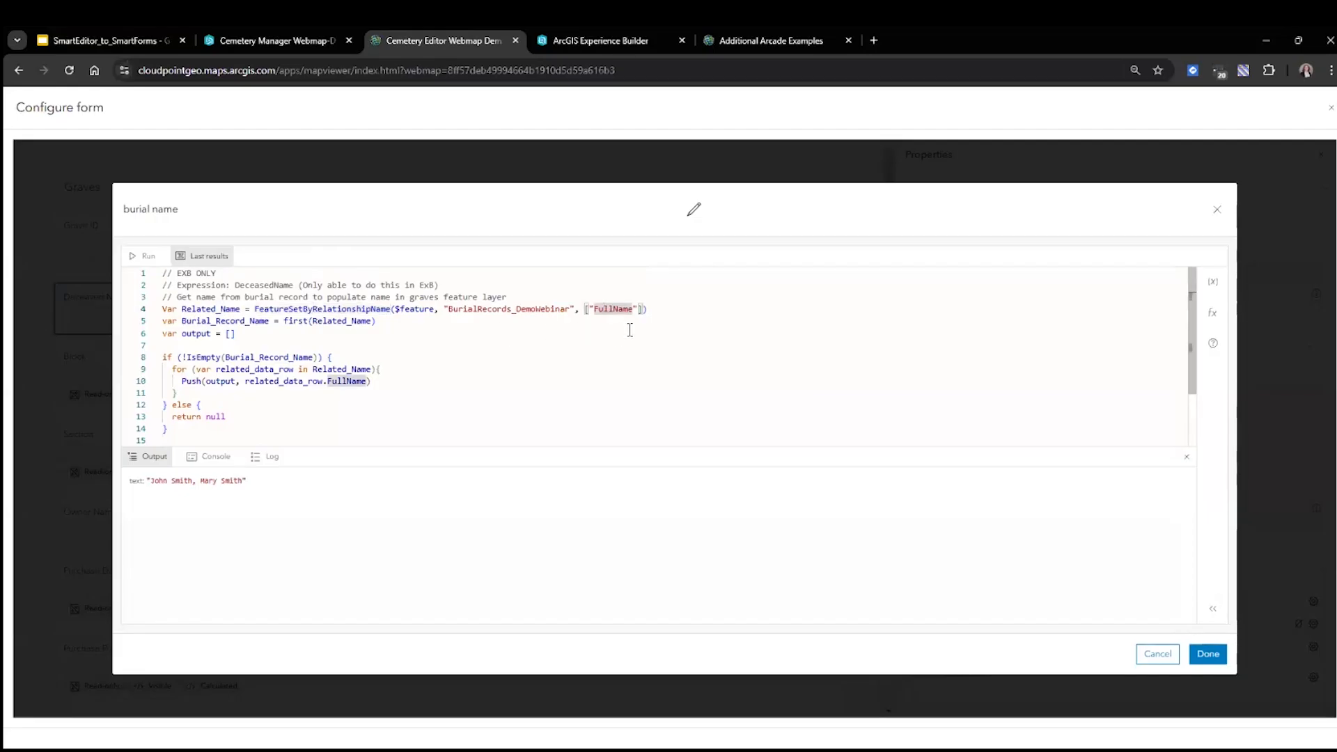
pyautogui.click(453, 416)
pyautogui.scroll(-1, 453, 412)
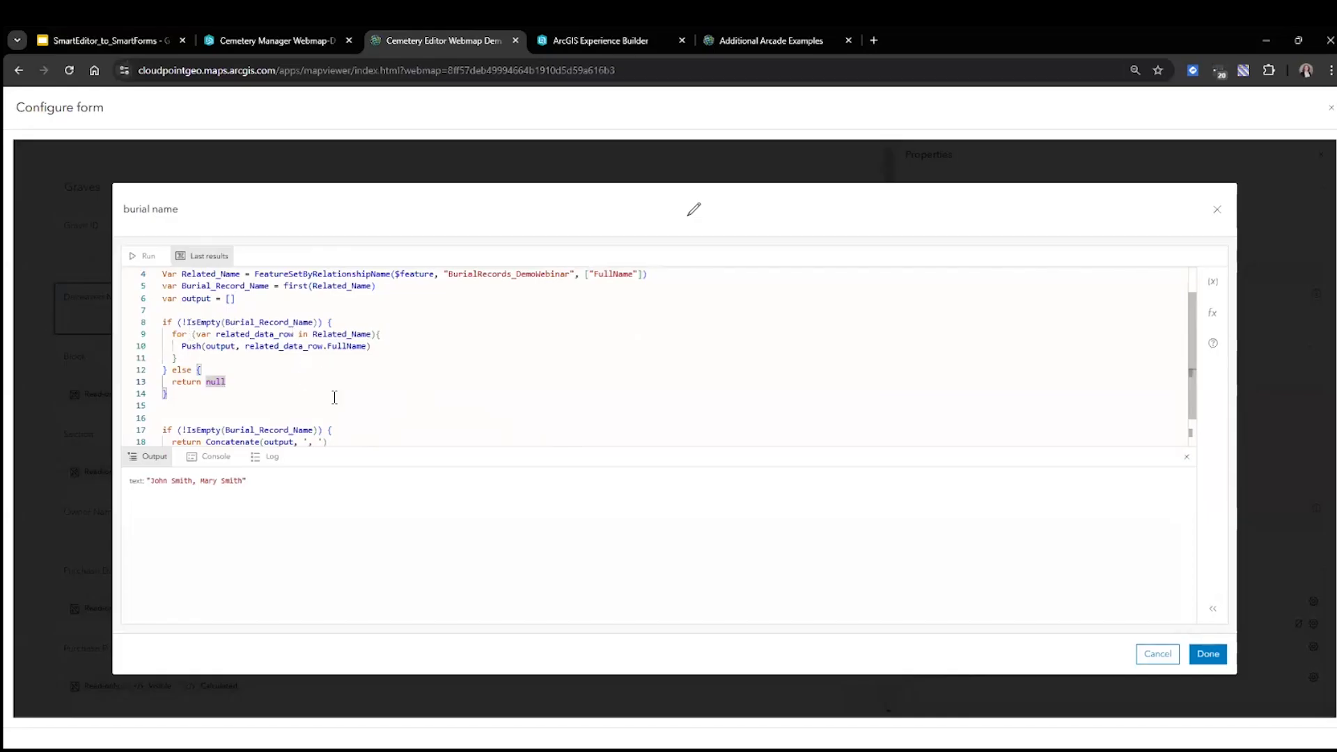
pyautogui.moveTo(327, 346); pyautogui.dragTo(367, 346)
pyautogui.click(383, 394)
pyautogui.scroll(-1, 289, 418)
pyautogui.click(315, 405)
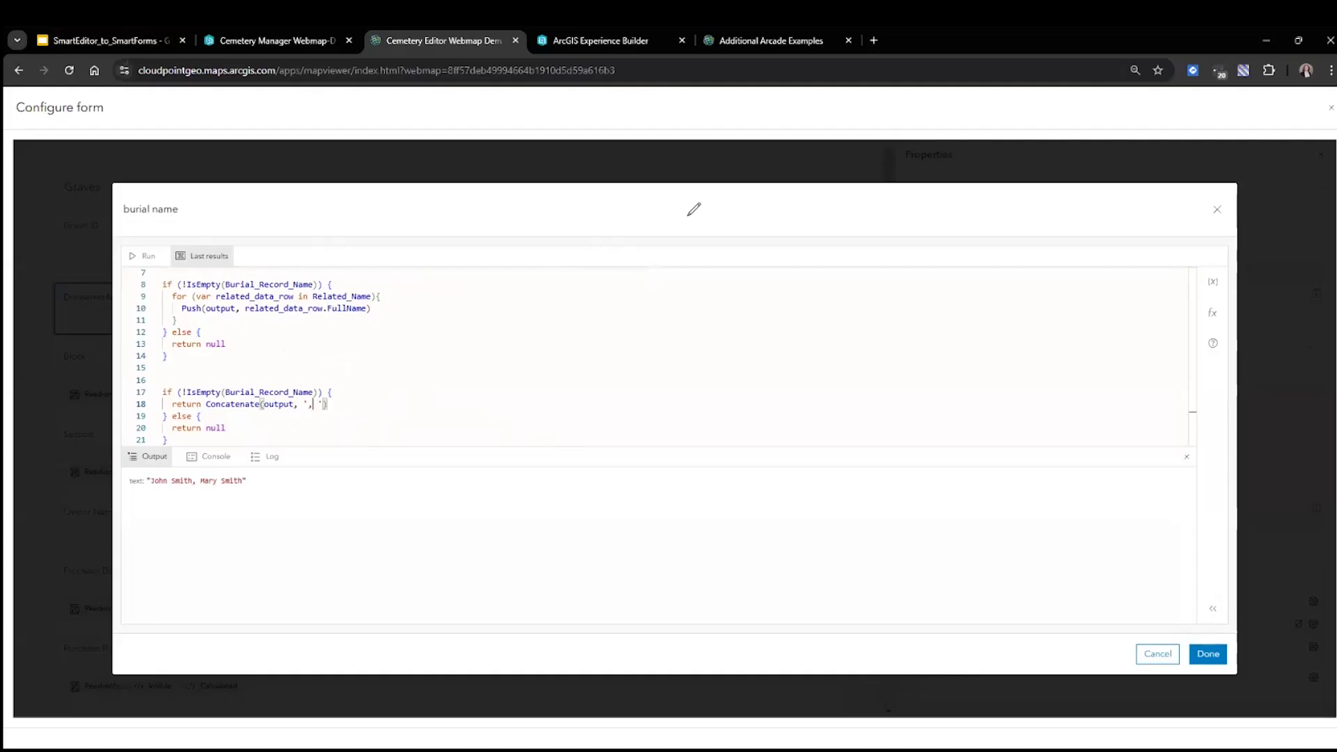
pyautogui.click(1208, 654)
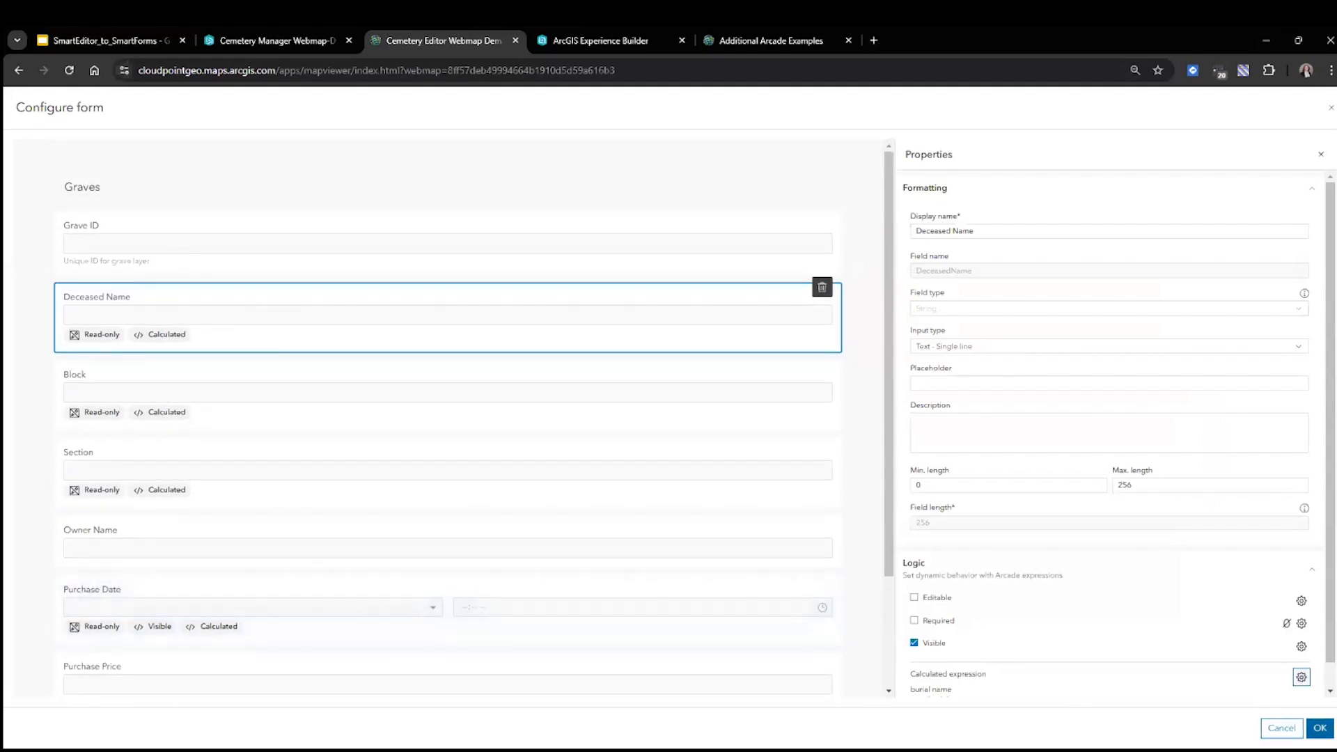
# Save the form changes, then open the Graves feature at plot 10N to inspect its calculated Deceased Name.
pyautogui.click(1319, 727)
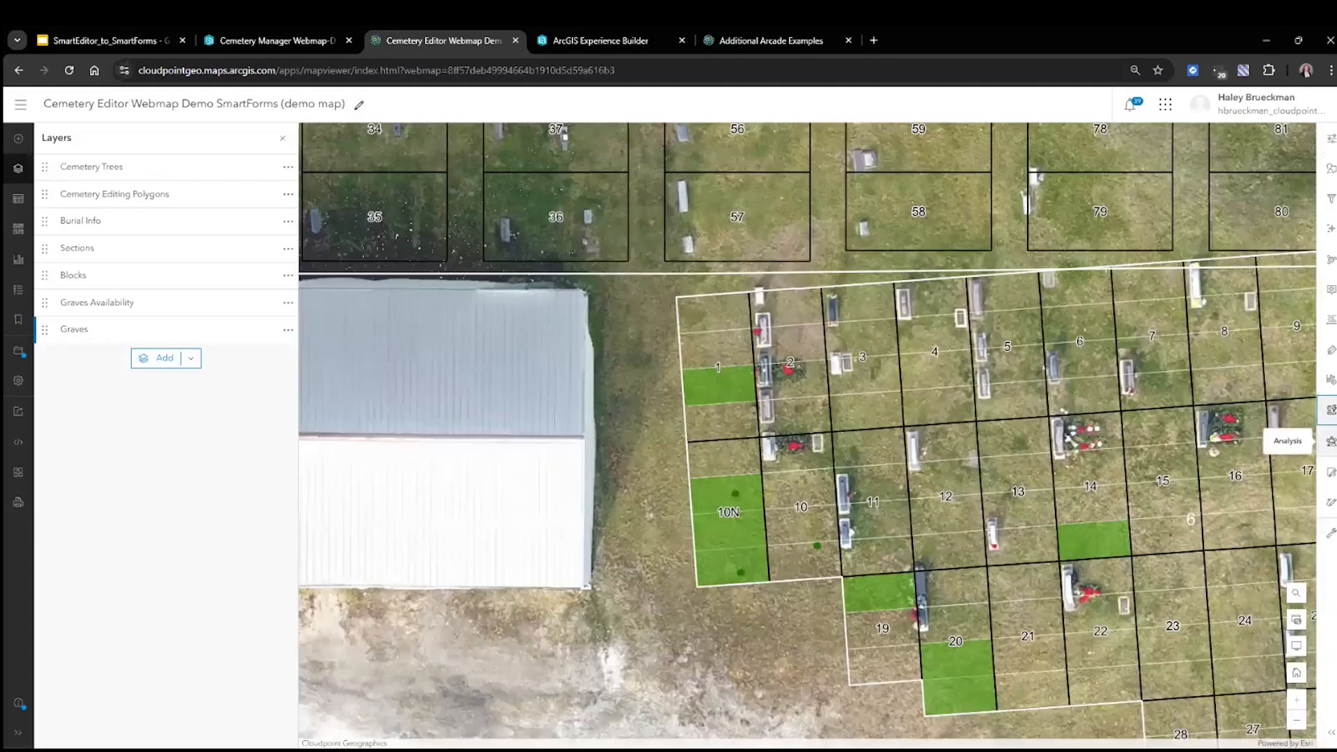
pyautogui.click(1331, 472)
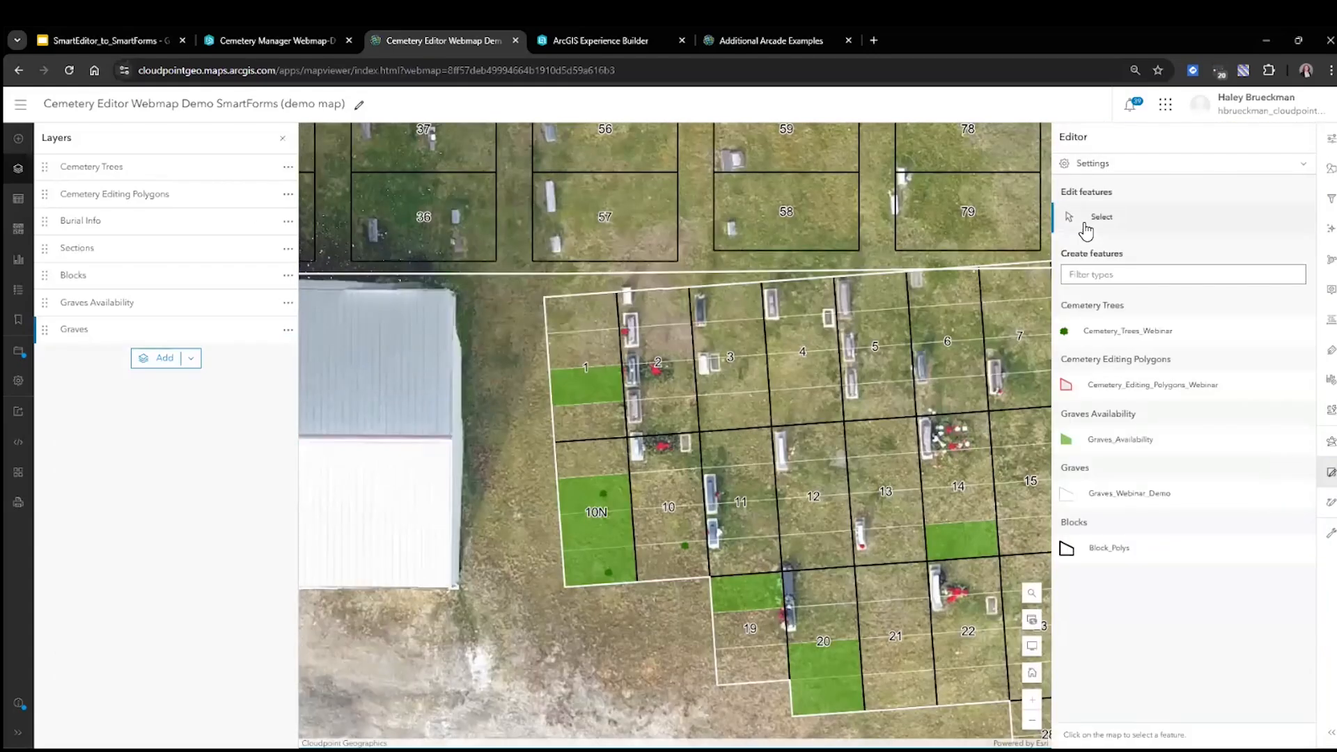
pyautogui.click(578, 498)
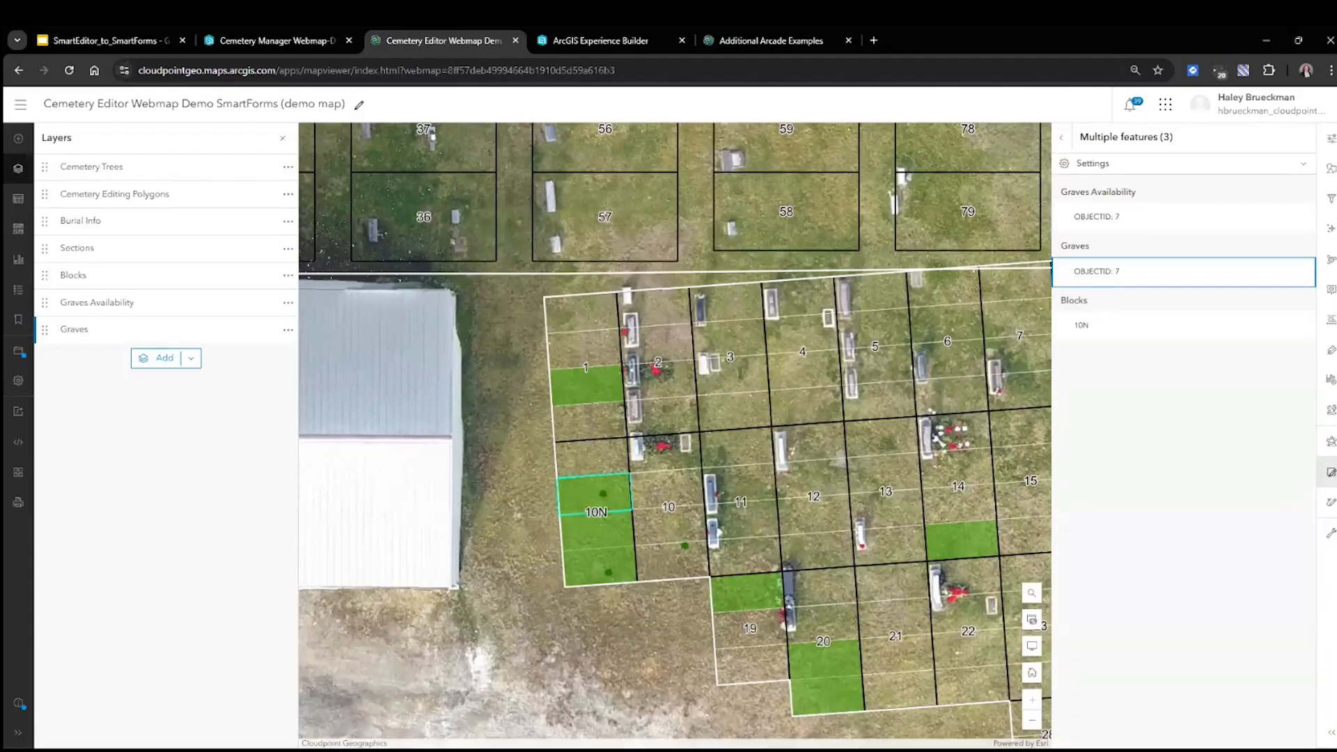
pyautogui.click(1184, 271)
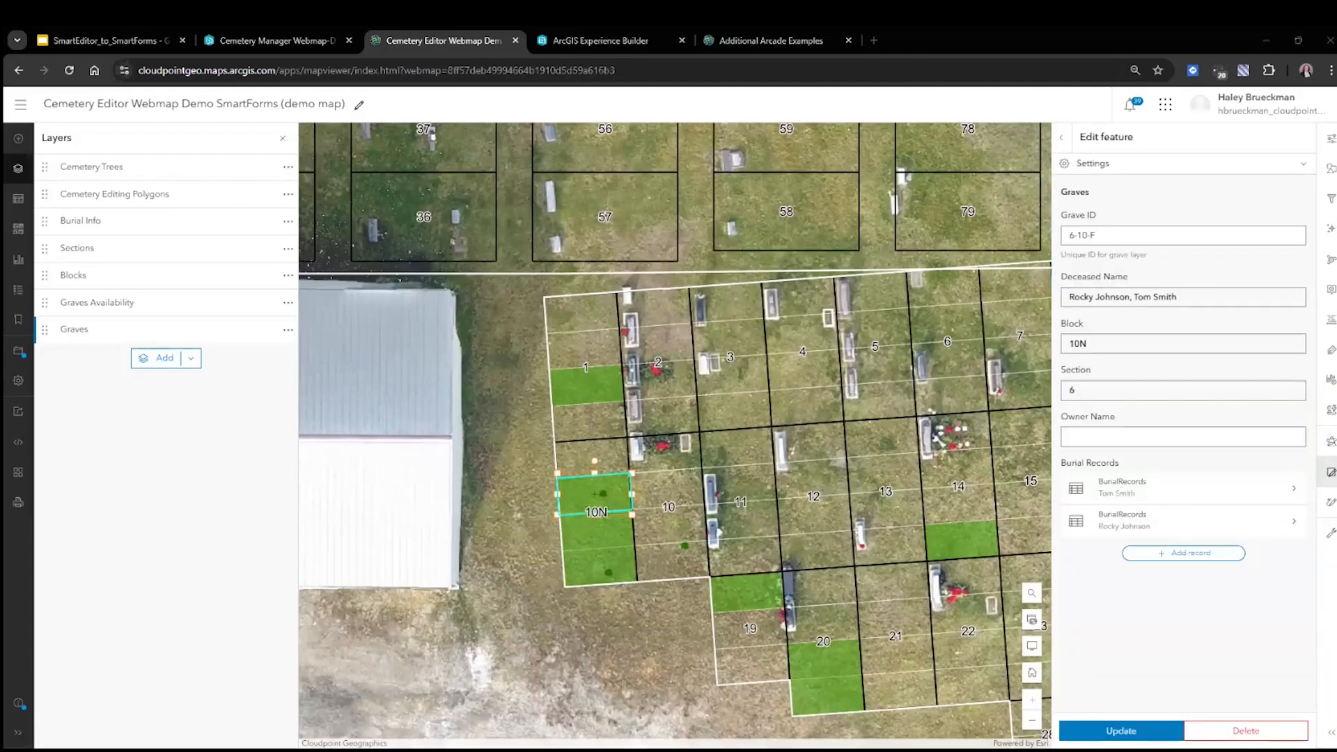
pyautogui.click(1182, 296)
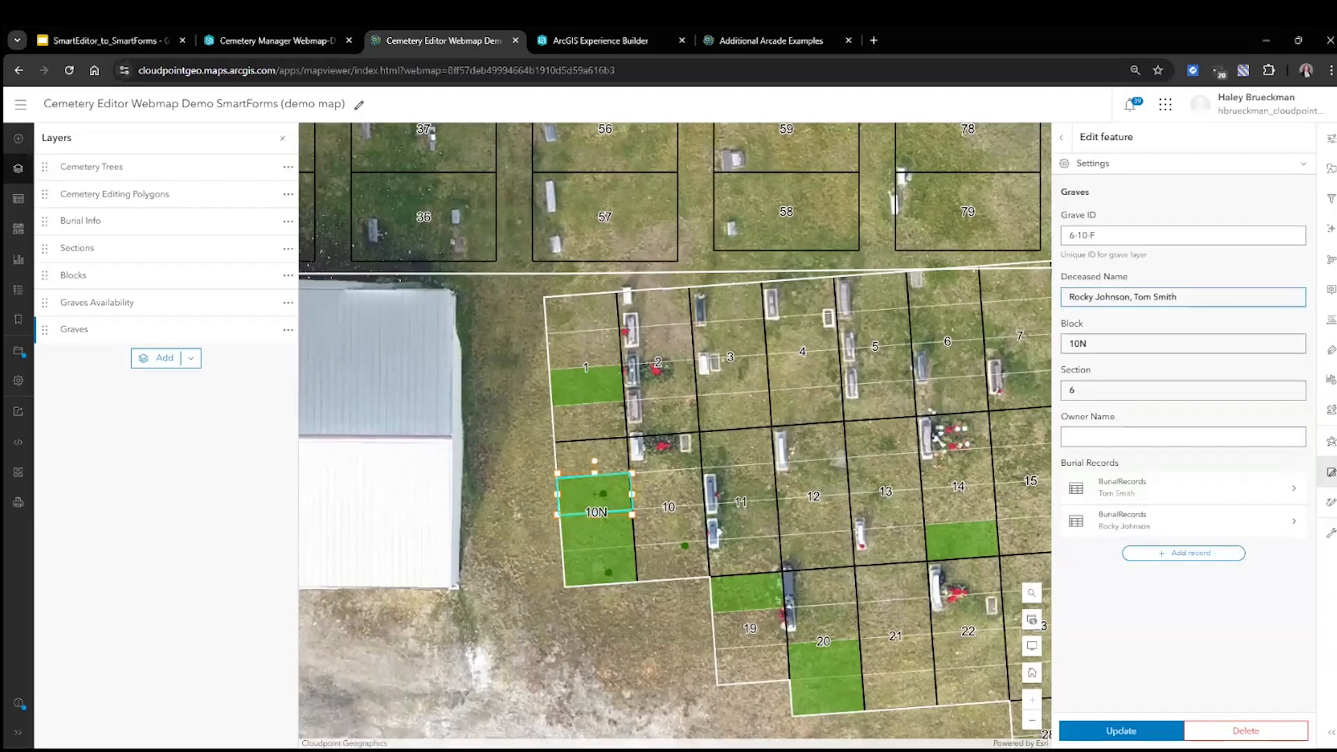
pyautogui.moveTo(1130, 277)
pyautogui.mouseDown()
pyautogui.moveTo(1061, 276)
pyautogui.moveTo(1171, 296)
pyautogui.mouseUp()
pyautogui.click(1097, 304)
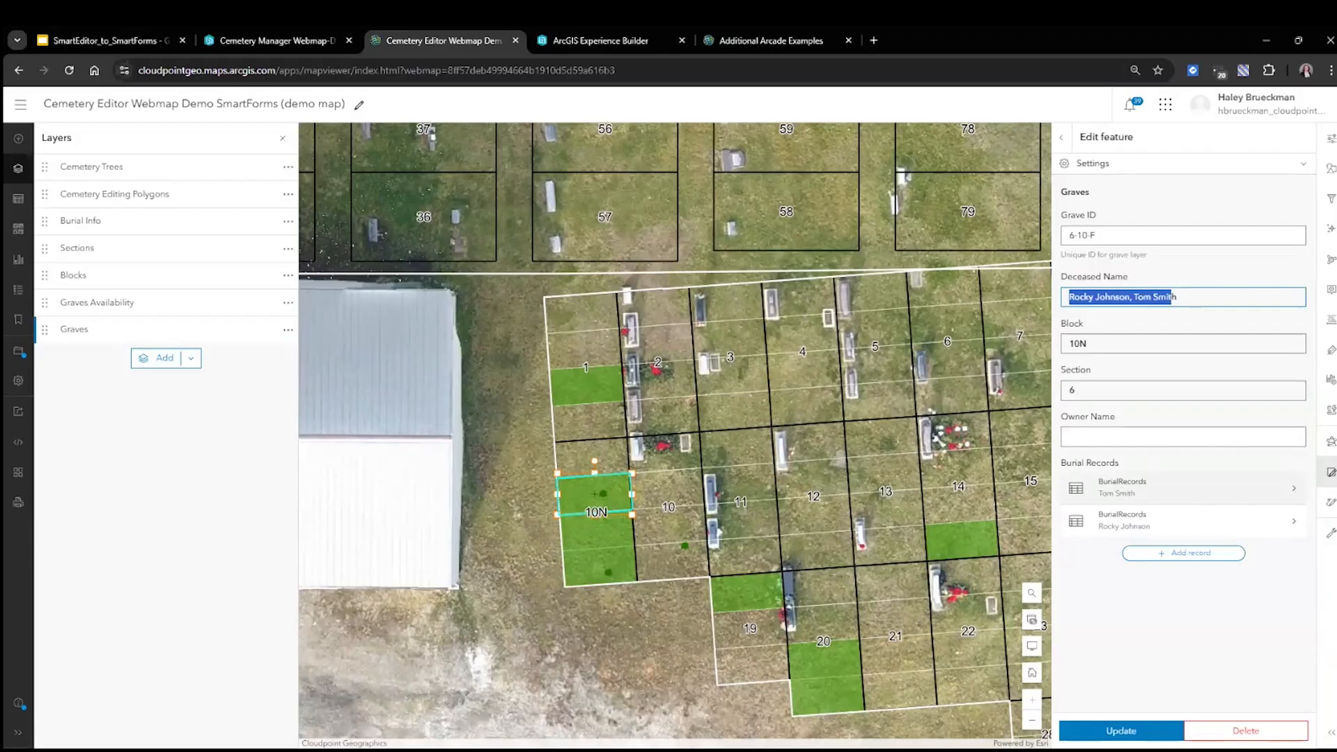
# Change the Full Name on the first linked burial record, then save the record and the grave.
pyautogui.click(1182, 488)
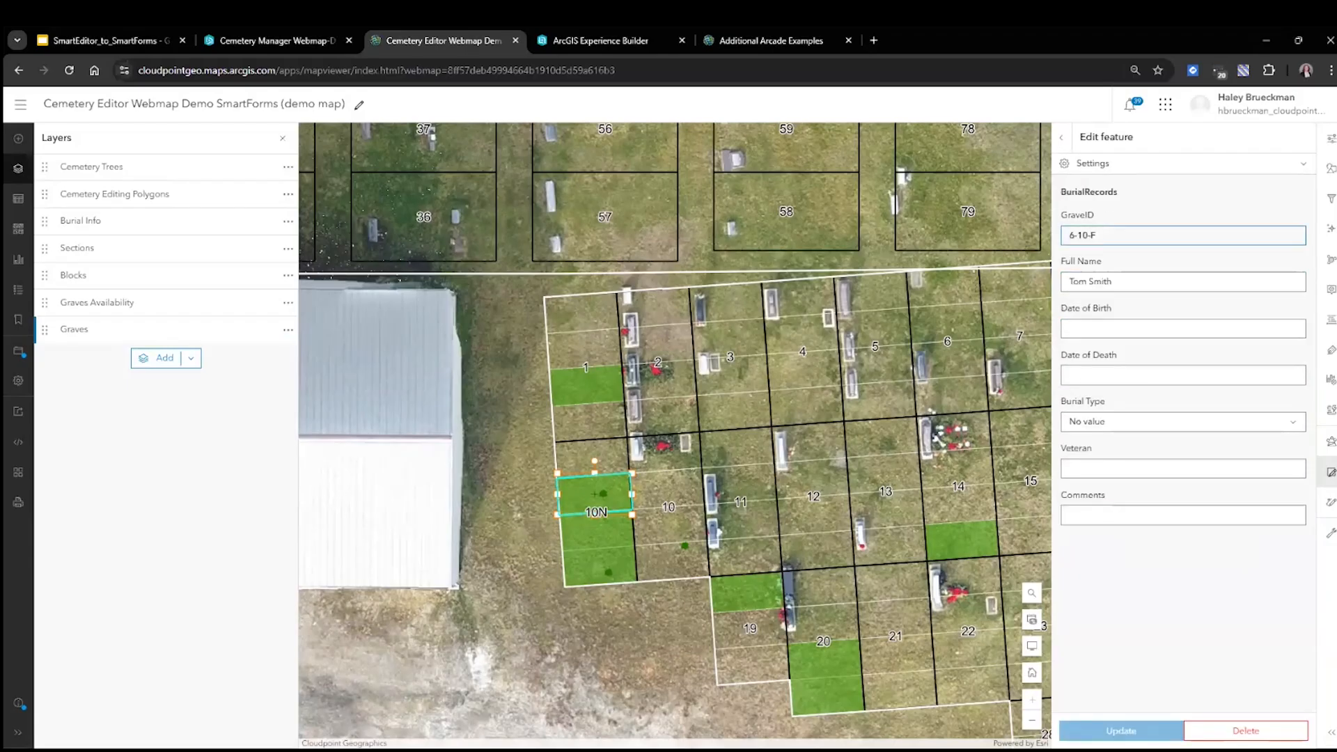
pyautogui.tripleClick(1095, 282)
pyautogui.write('Jerry')
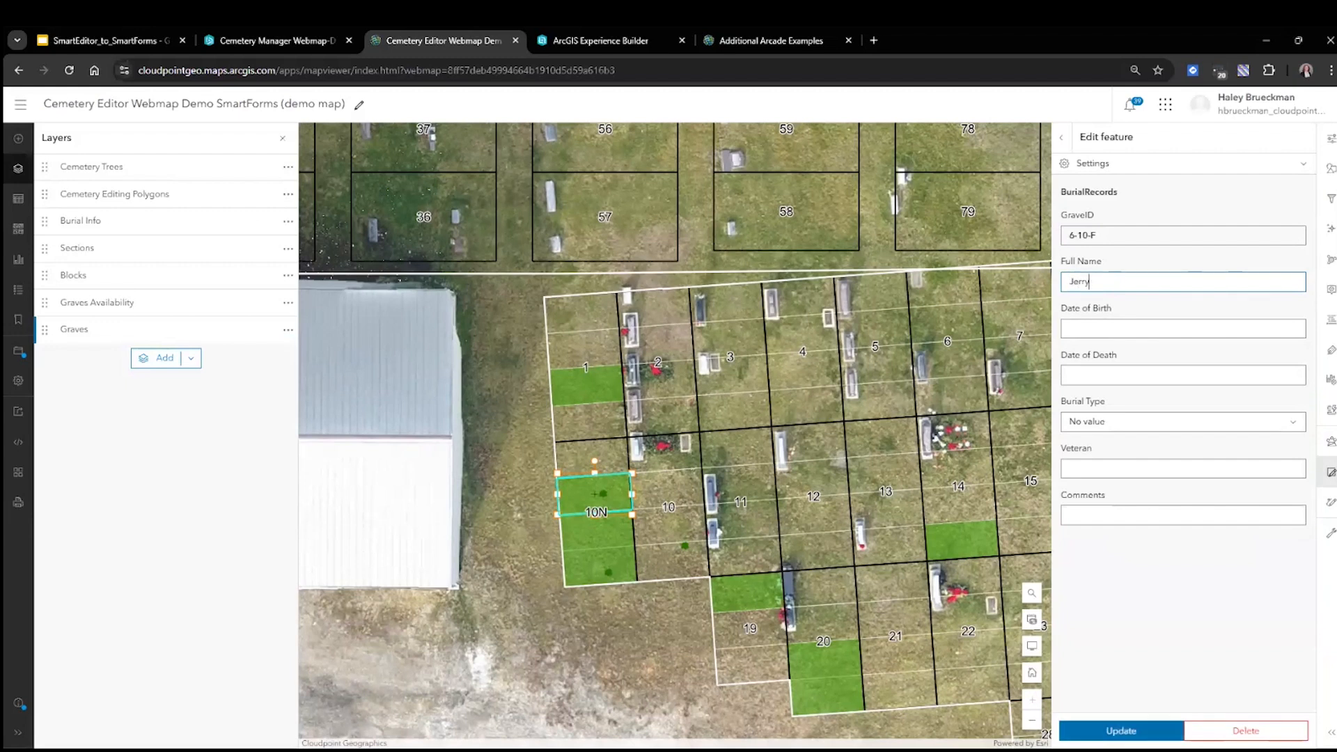
pyautogui.click(1121, 730)
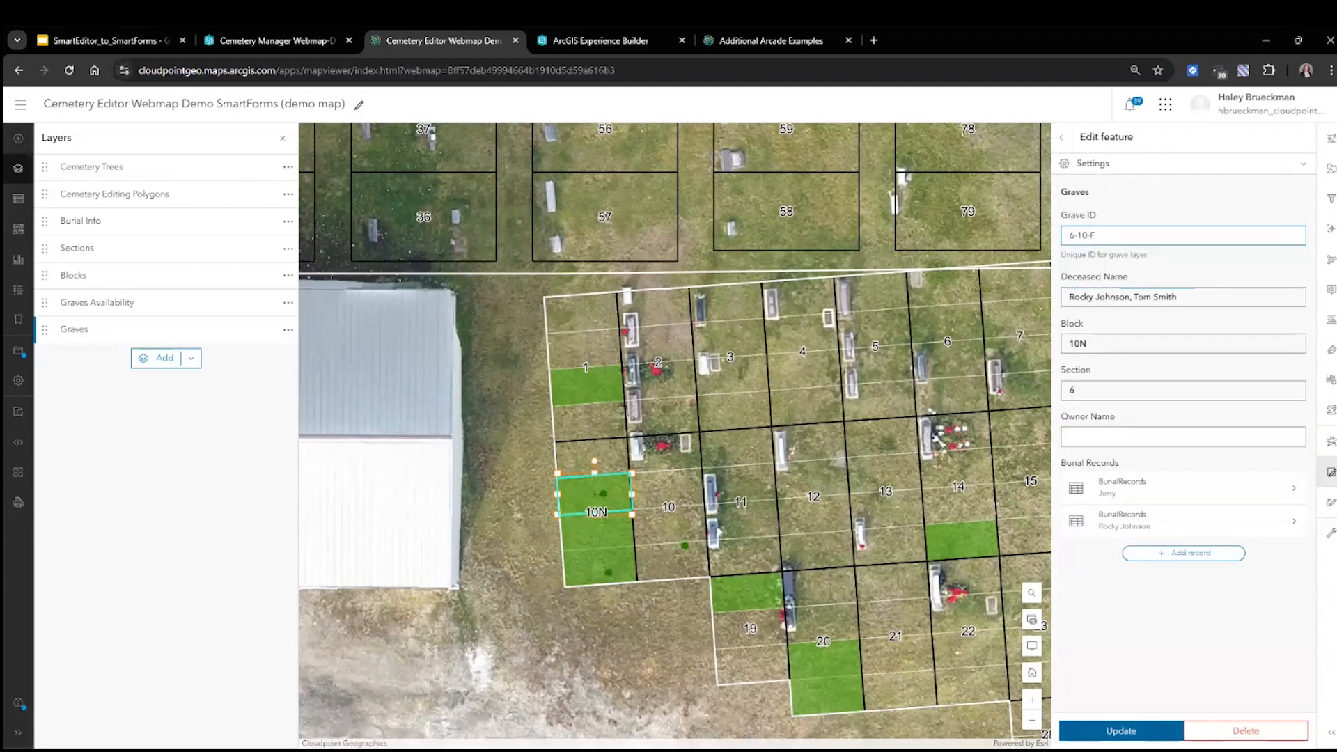
pyautogui.click(1182, 296)
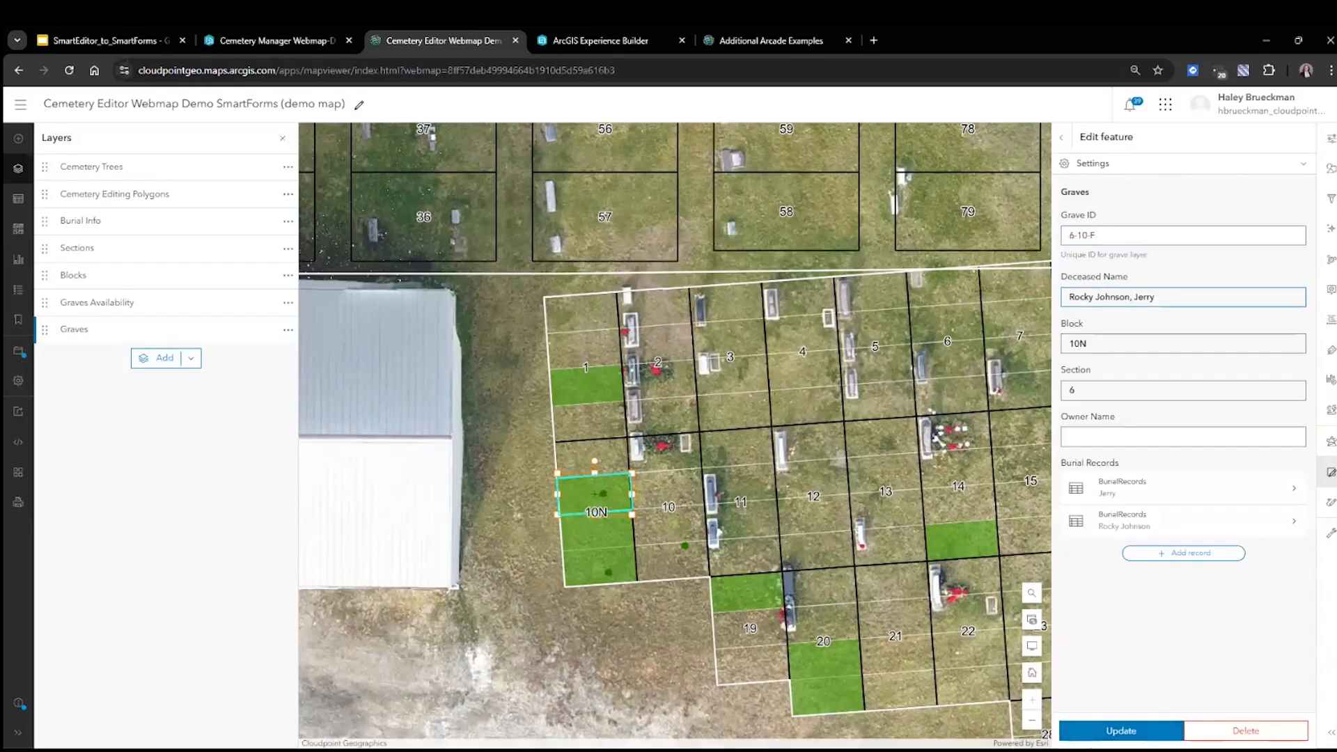
pyautogui.click(1120, 730)
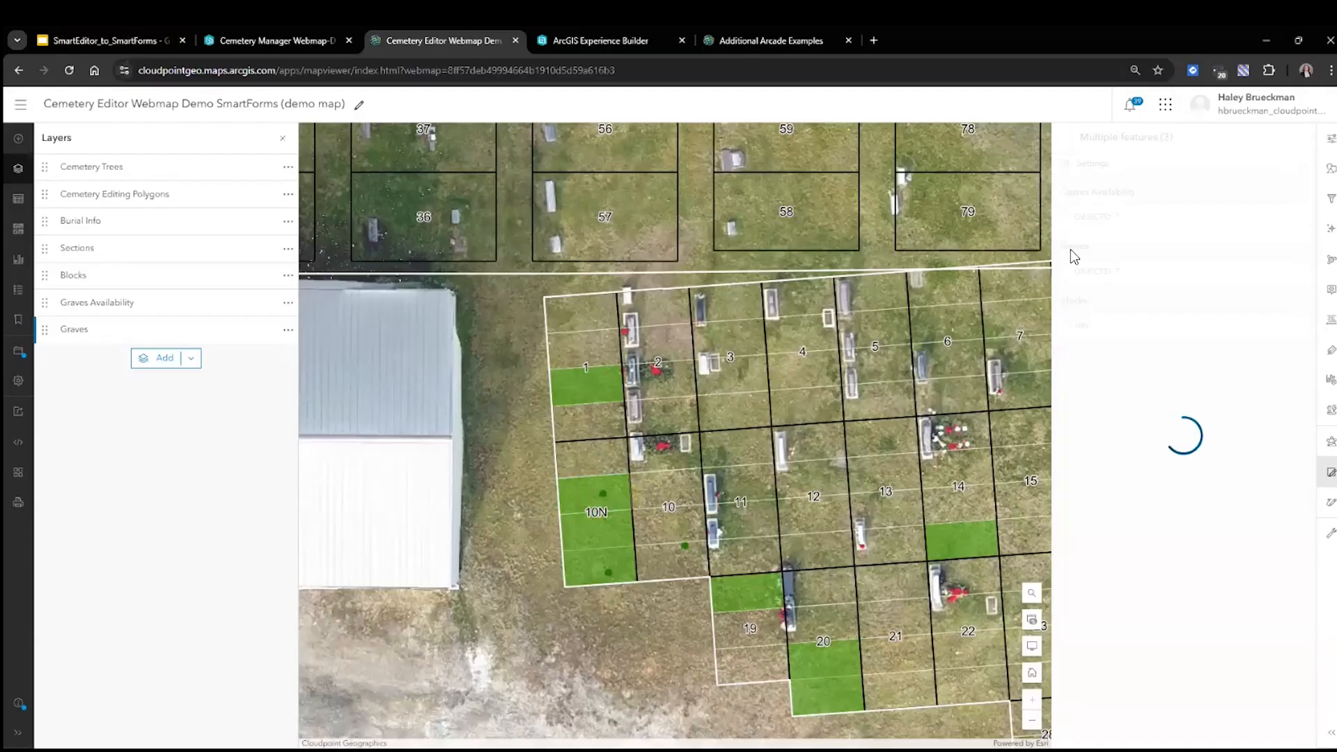
# Open the form configuration for the Cemetery Trees layer.
pyautogui.click(1061, 137)
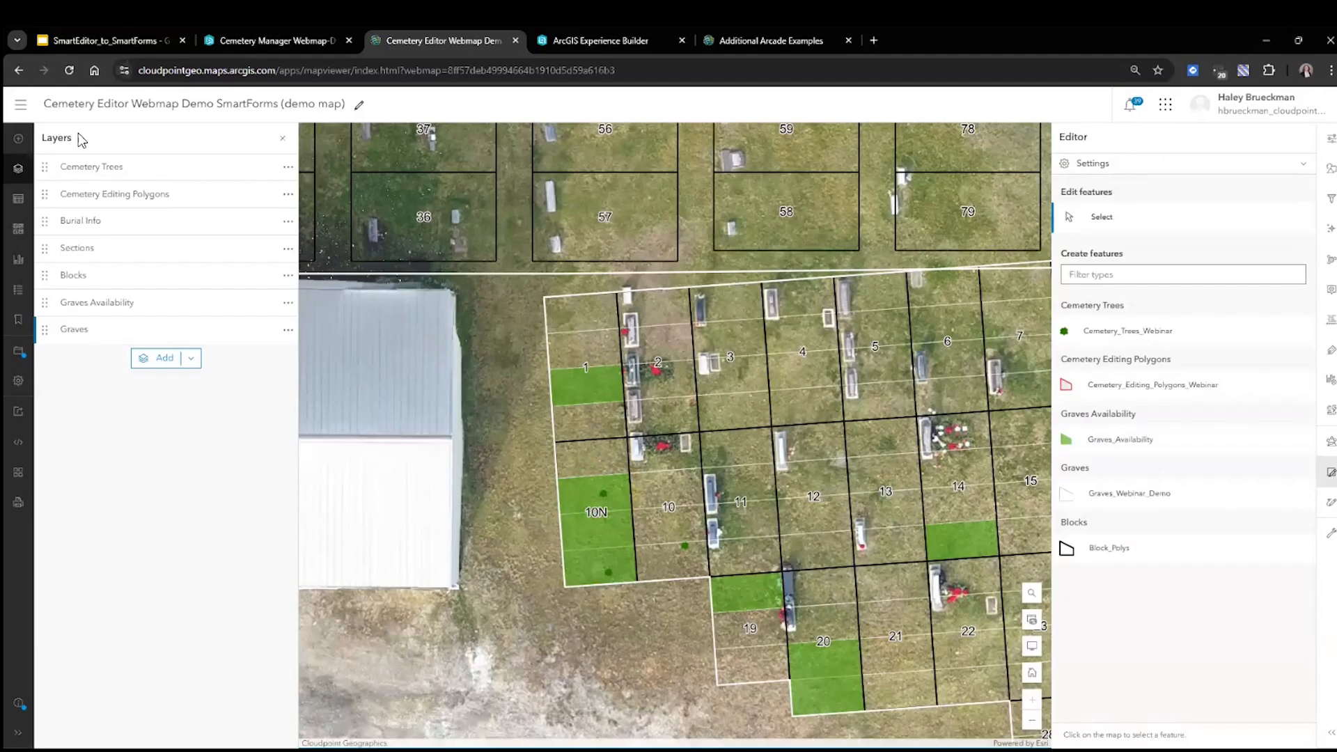
pyautogui.click(108, 184)
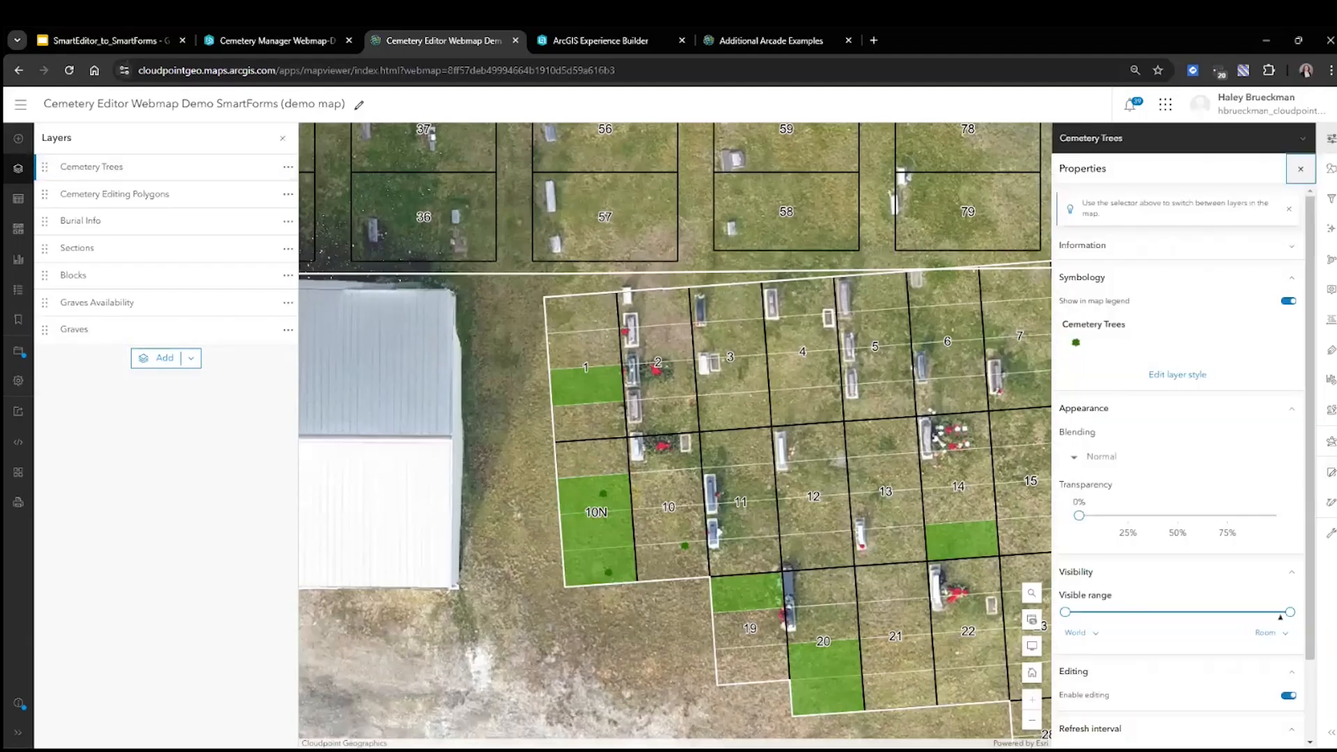
pyautogui.click(1330, 409)
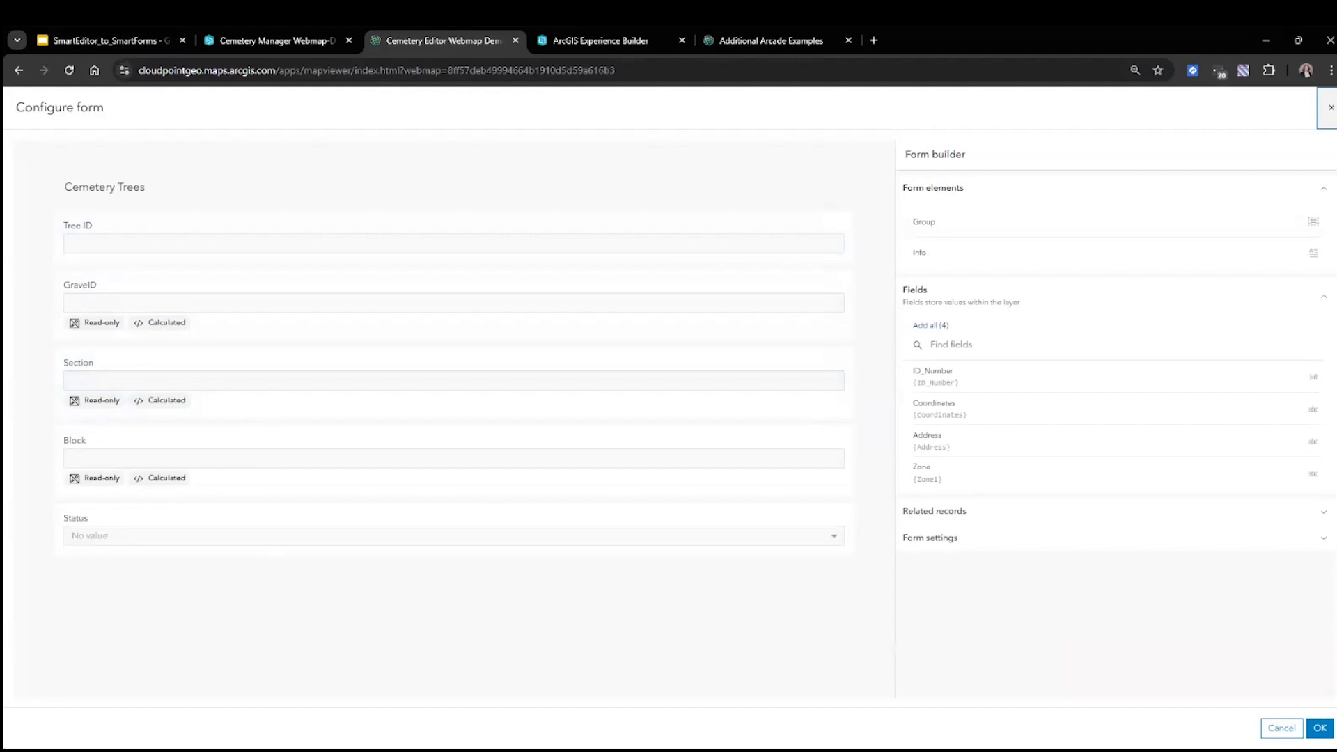
# Cancel the Cemetery Trees Configure form dialog without saving anything.
pyautogui.click(1330, 106)
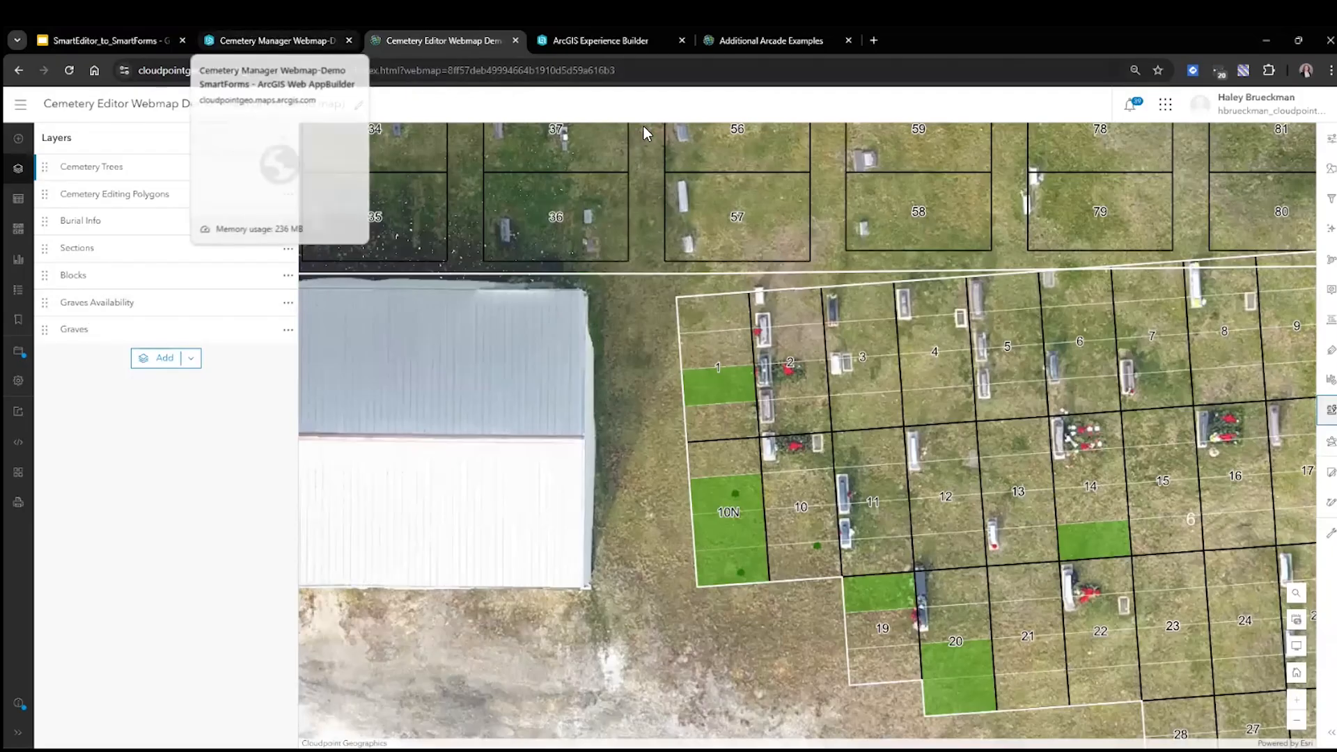
# In Experience Builder, place the Edit widget in the sidebar and lengthen it to list all layers.
pyautogui.click(630, 44)
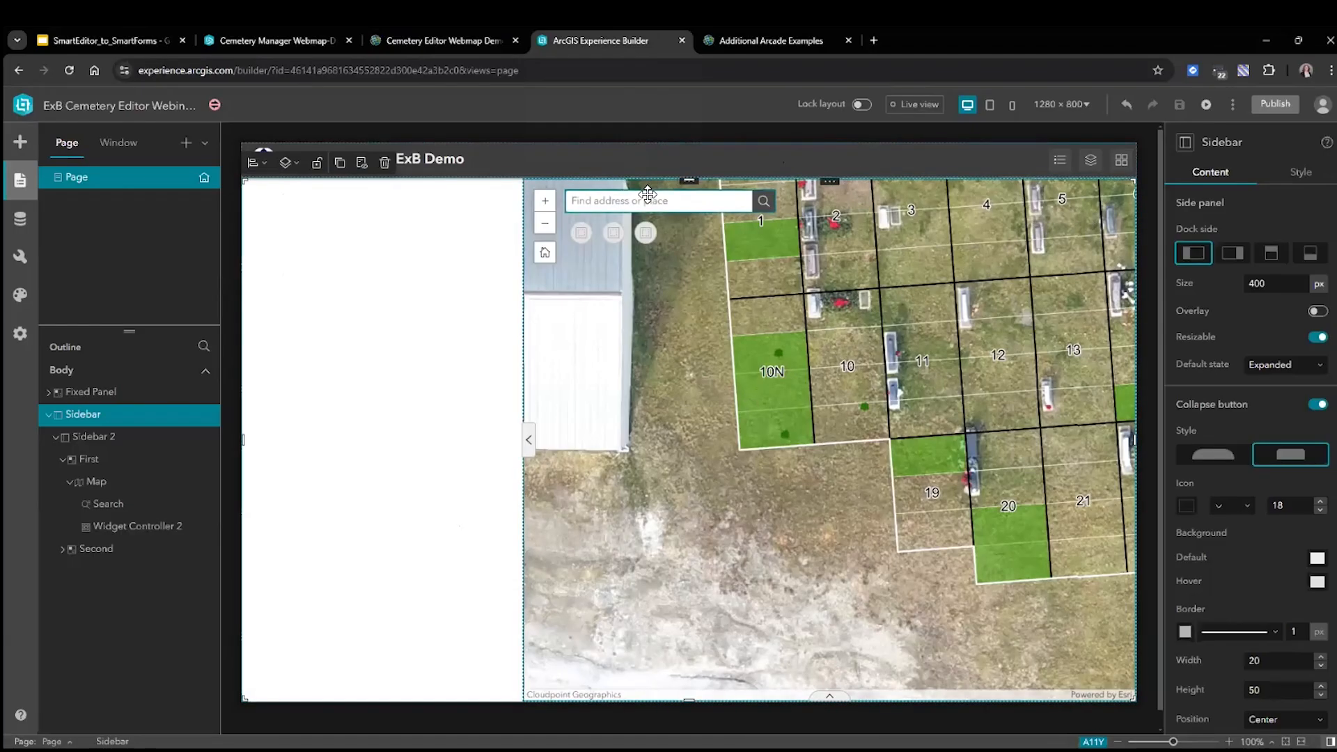
pyautogui.click(21, 146)
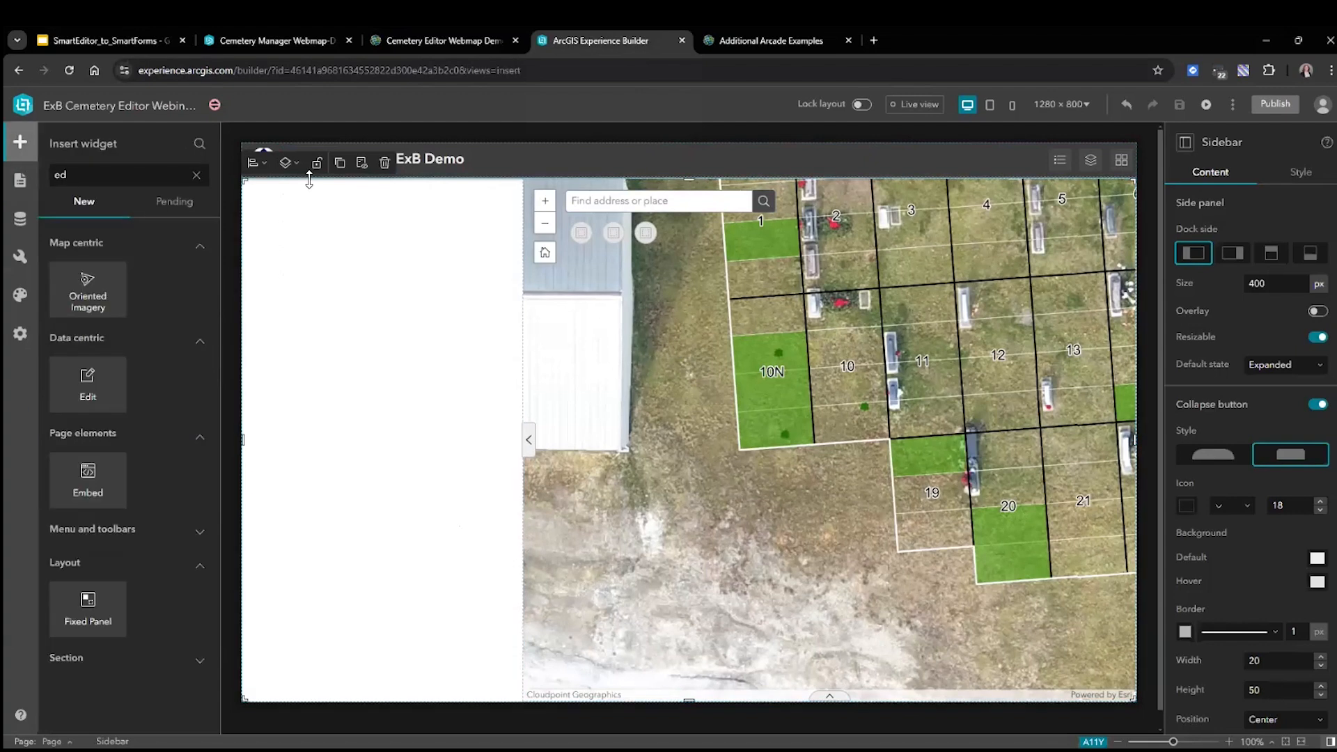
pyautogui.click(195, 177)
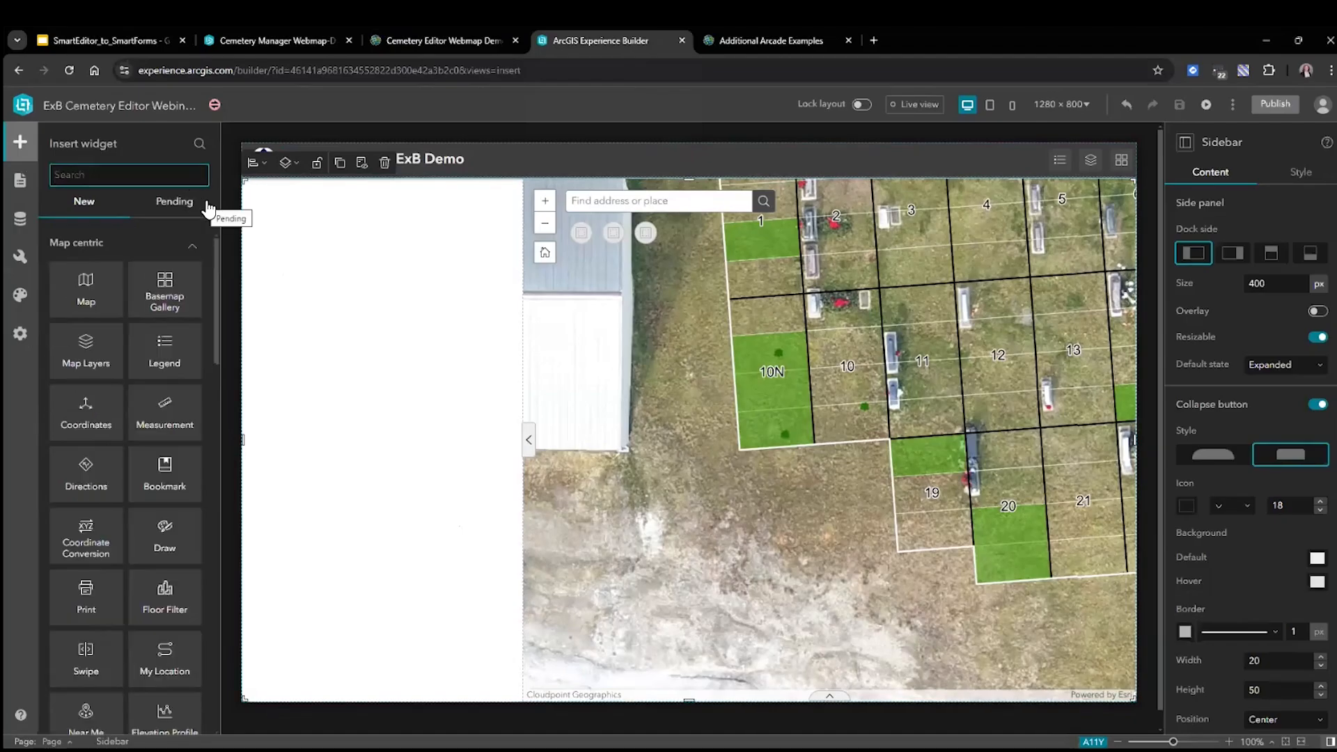
pyautogui.write('edit')
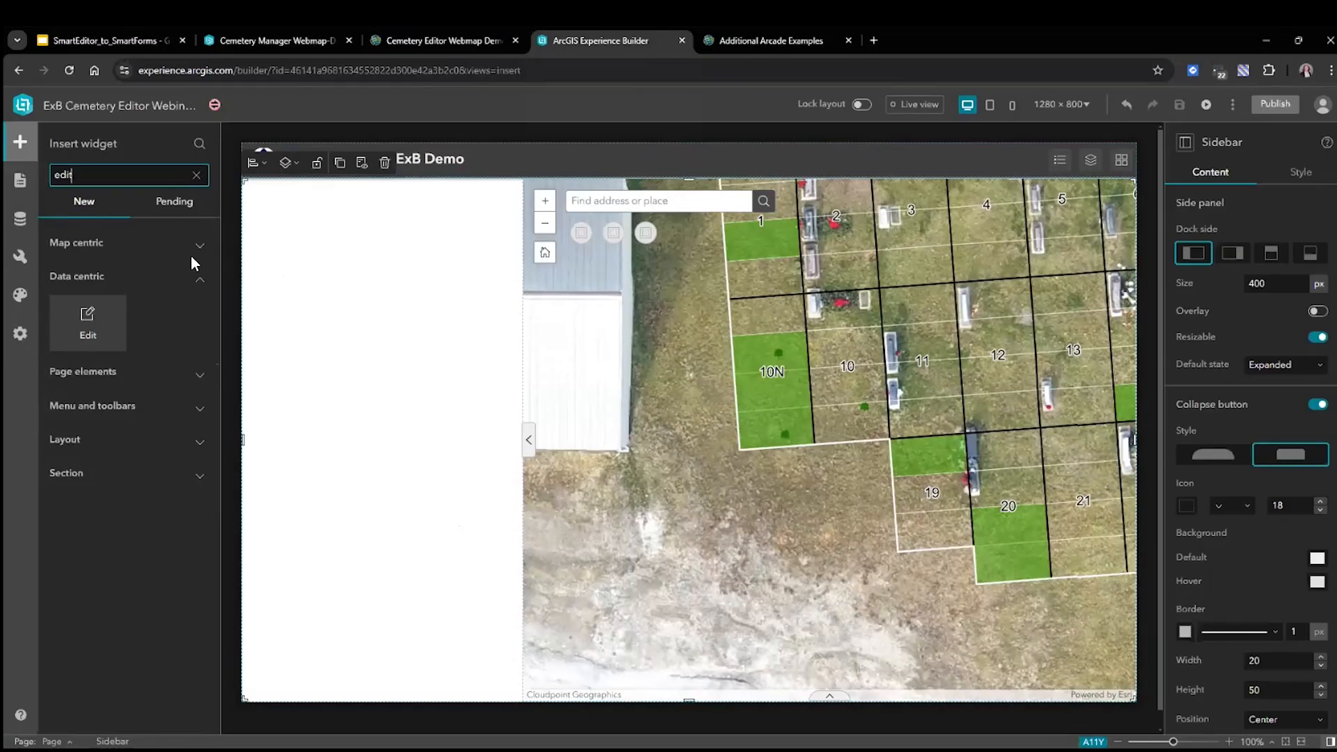
pyautogui.moveTo(108, 340); pyautogui.dragTo(384, 179)
pyautogui.moveTo(379, 485); pyautogui.dragTo(390, 698)
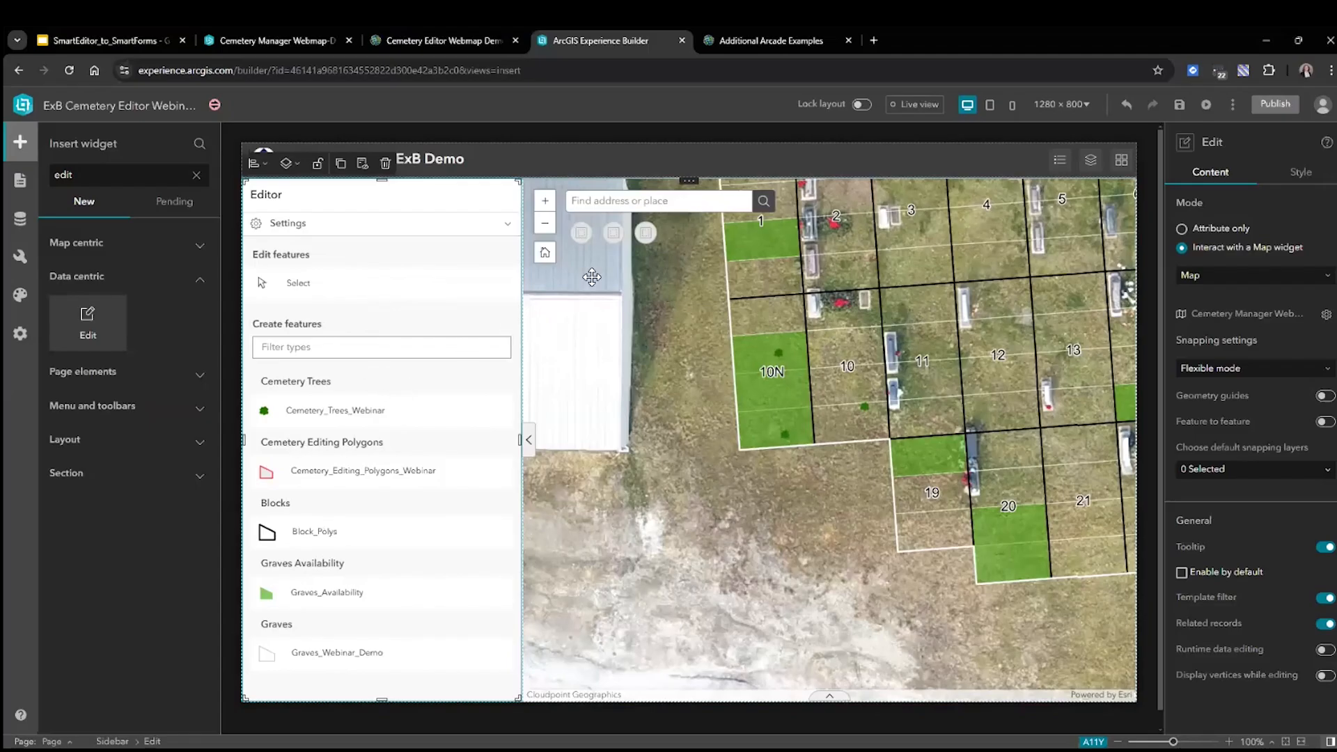
# In live view, select grave 10N, open its Graves record, then discard the test edits.
pyautogui.click(919, 104)
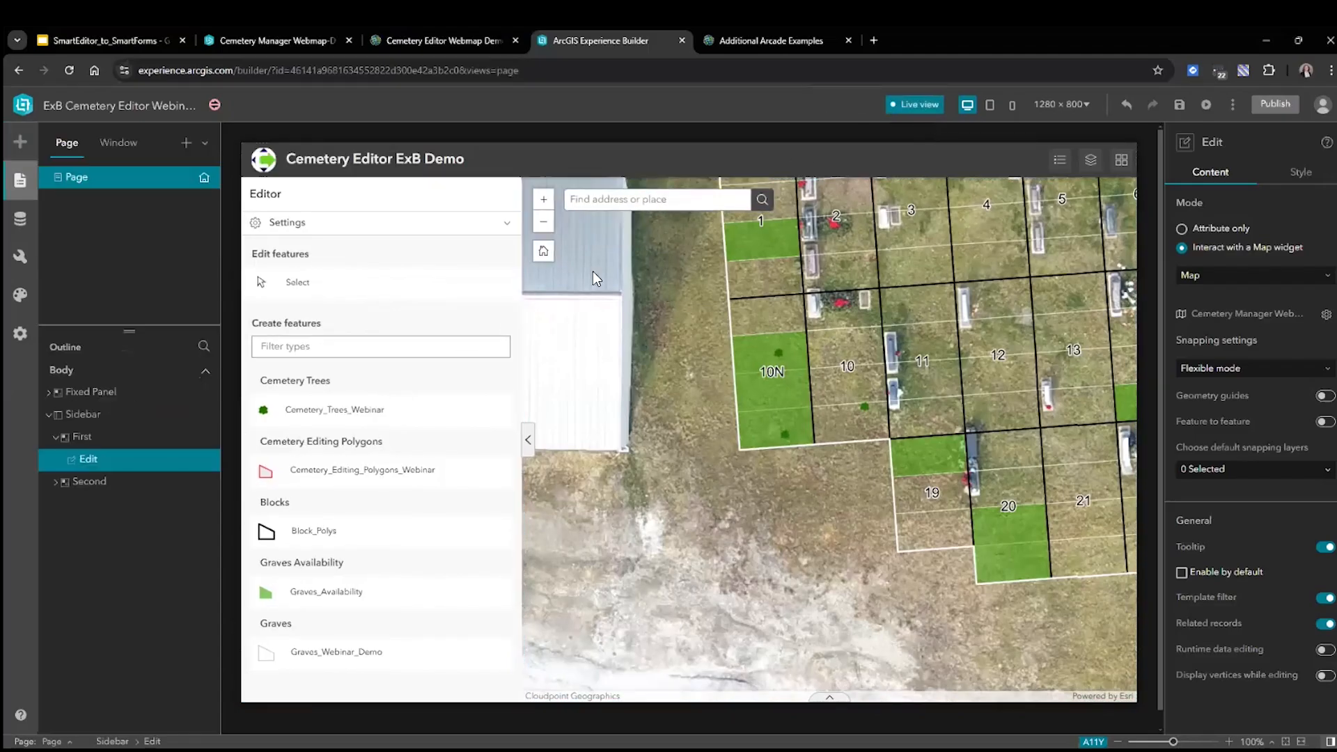
pyautogui.click(313, 296)
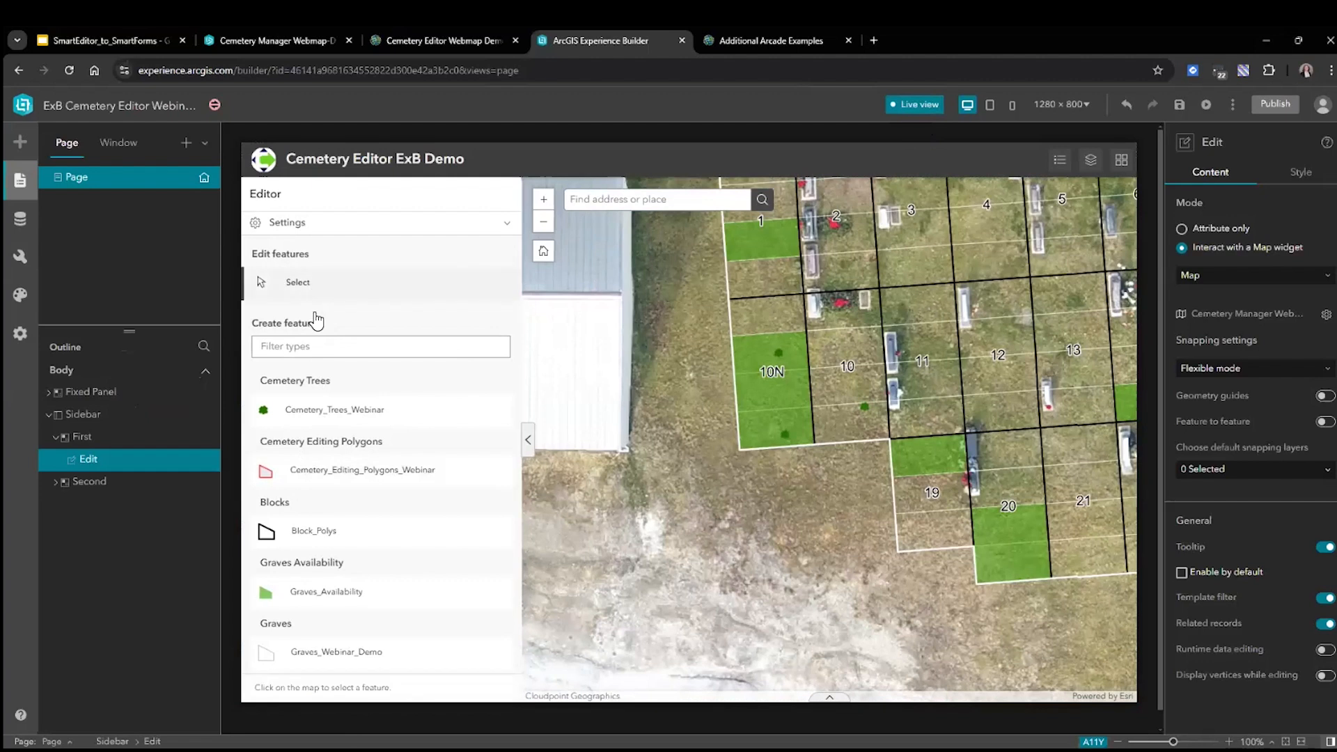
pyautogui.click(753, 387)
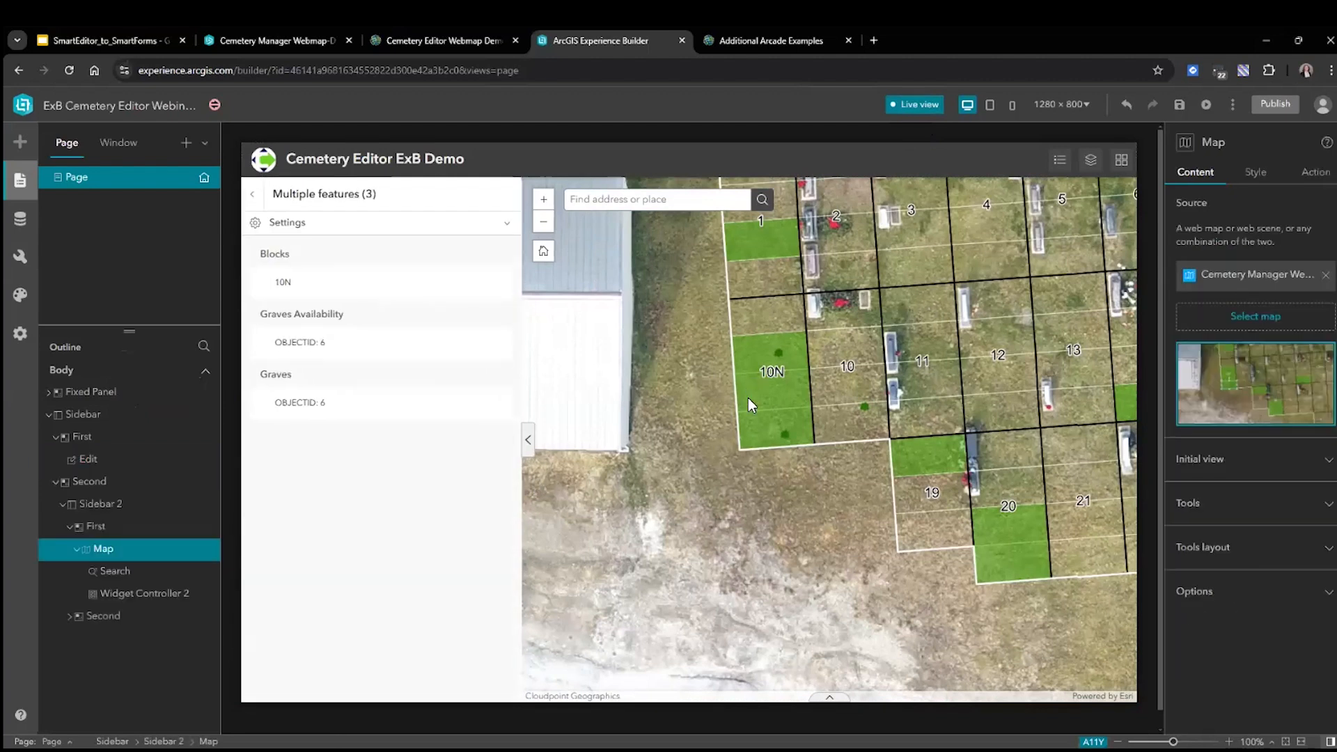
pyautogui.click(346, 422)
pyautogui.scroll(-2, 348, 612)
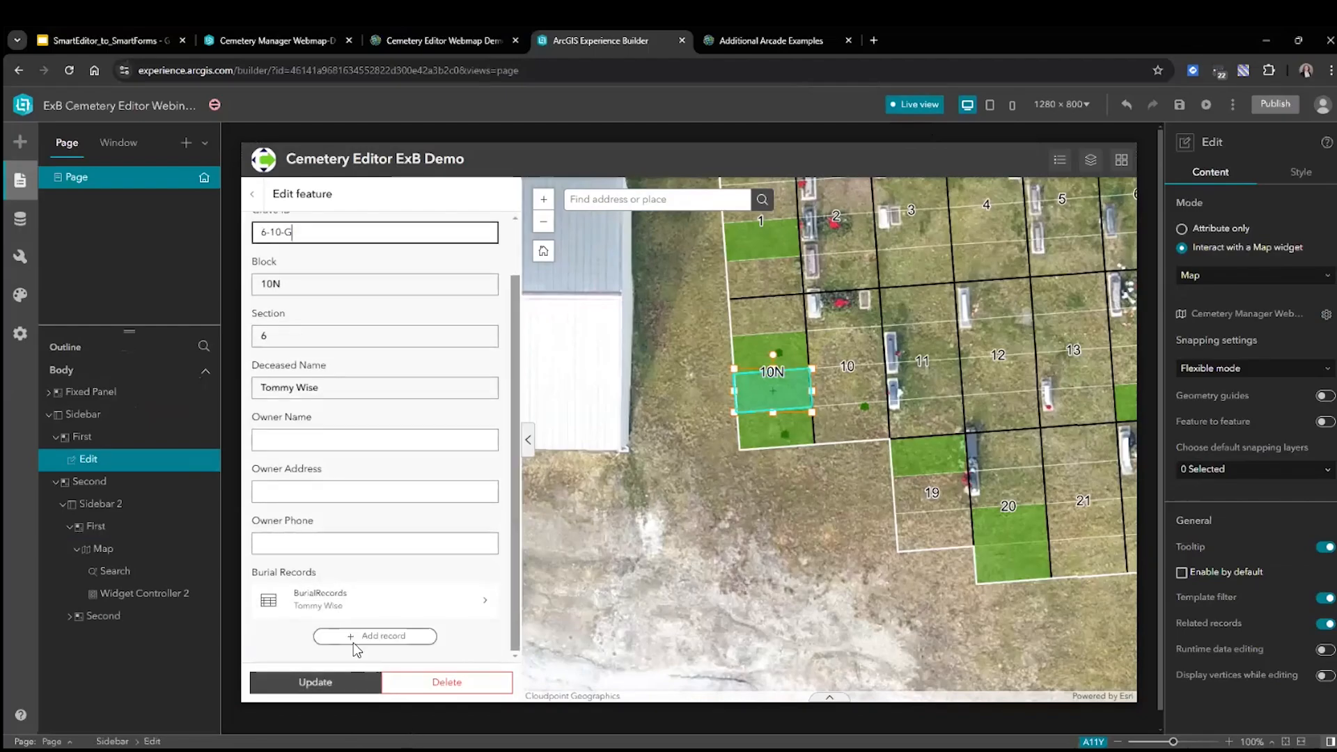
pyautogui.scroll(2, 373, 599)
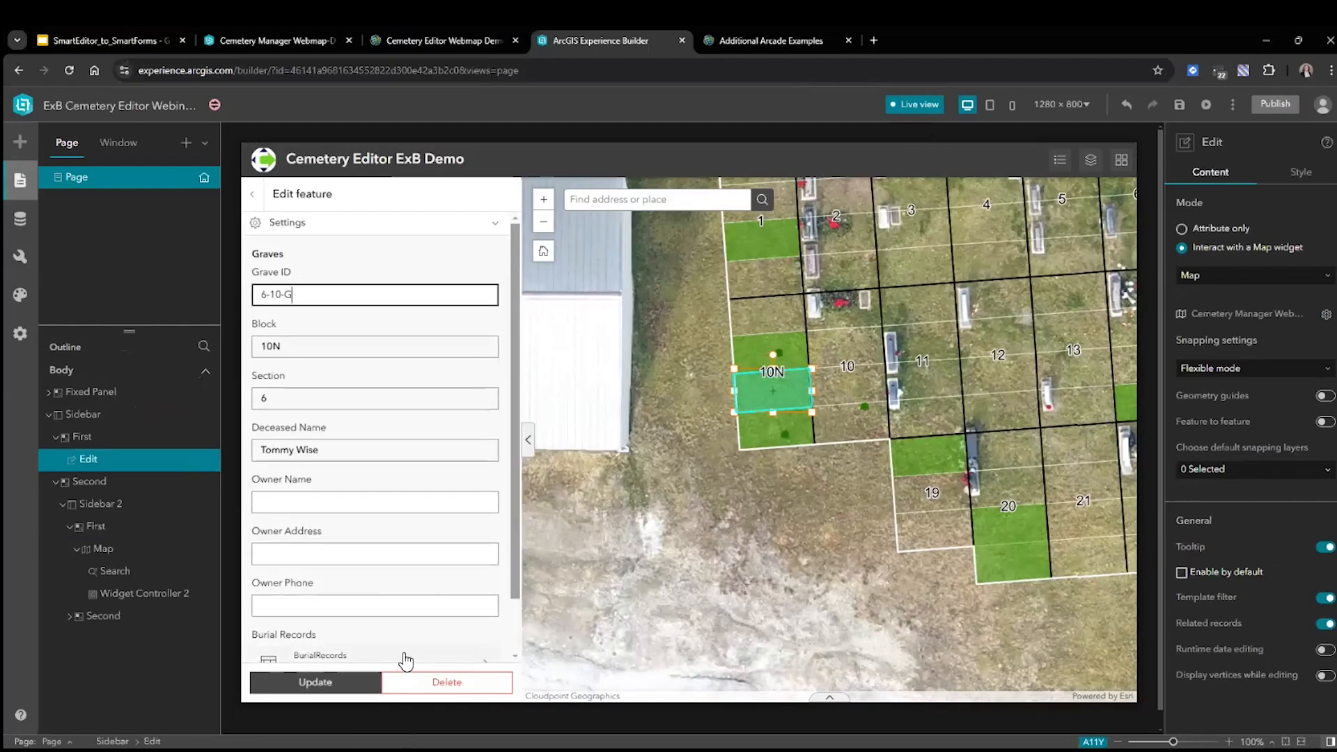
pyautogui.click(252, 193)
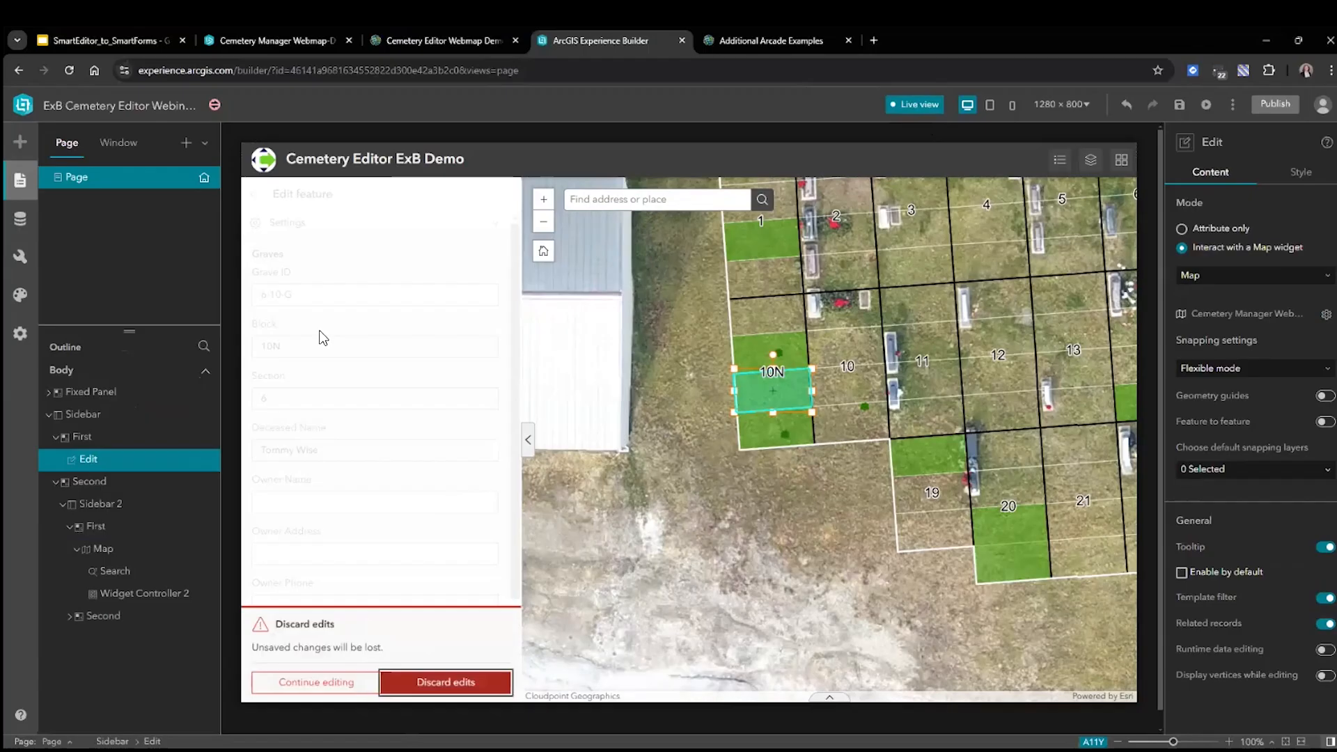
pyautogui.click(458, 684)
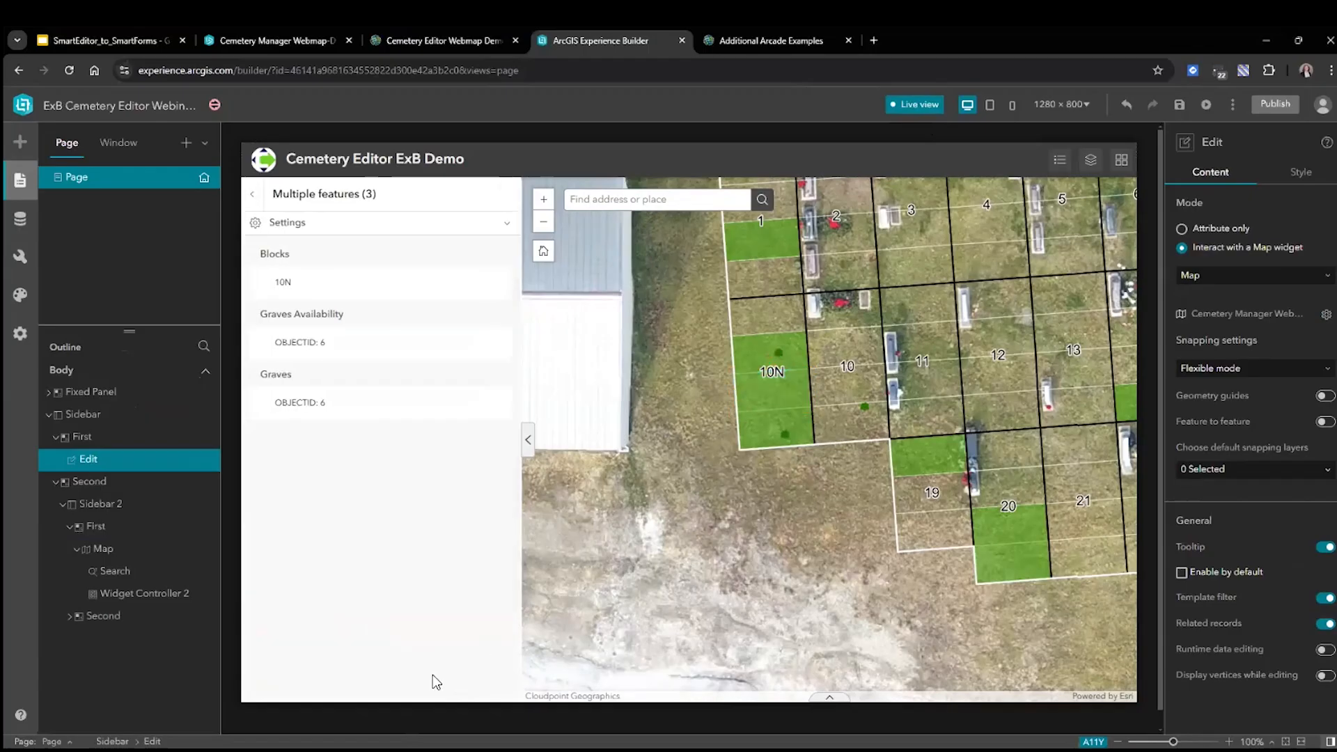
pyautogui.click(252, 193)
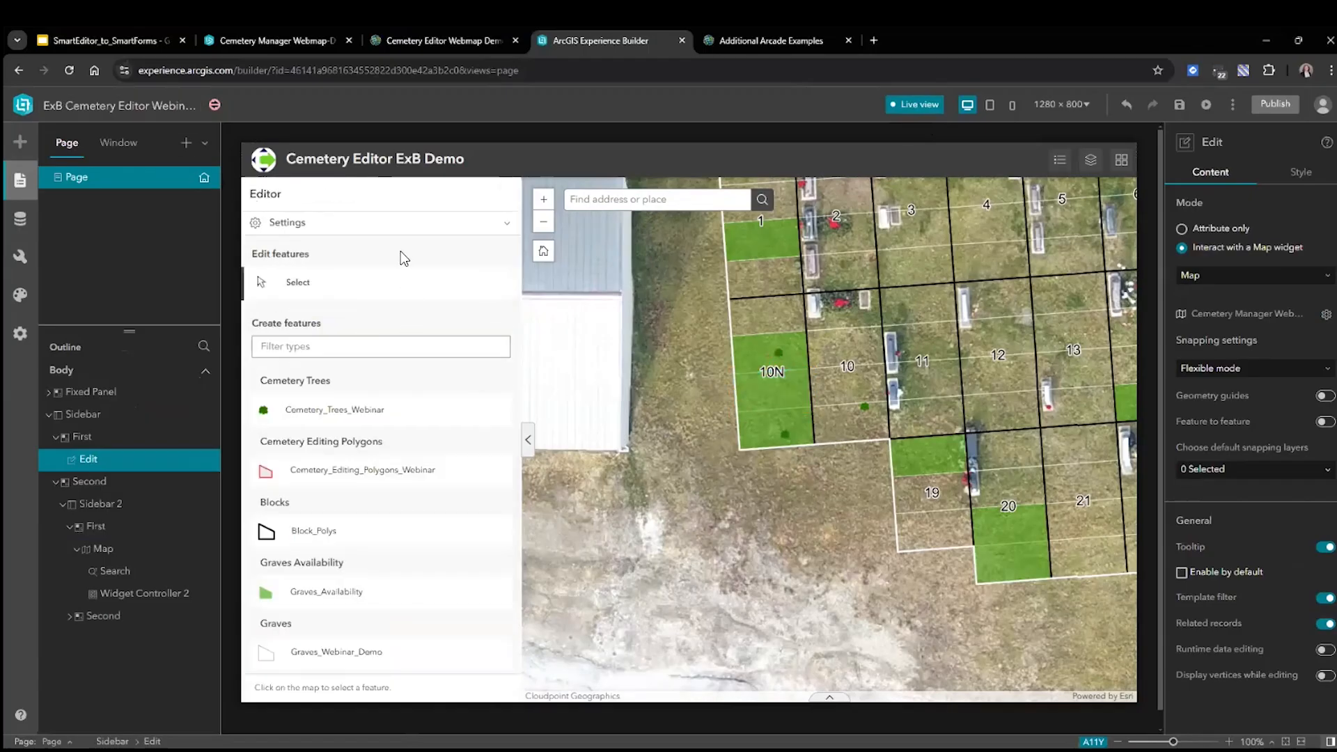
pyautogui.scroll(-1, 368, 500)
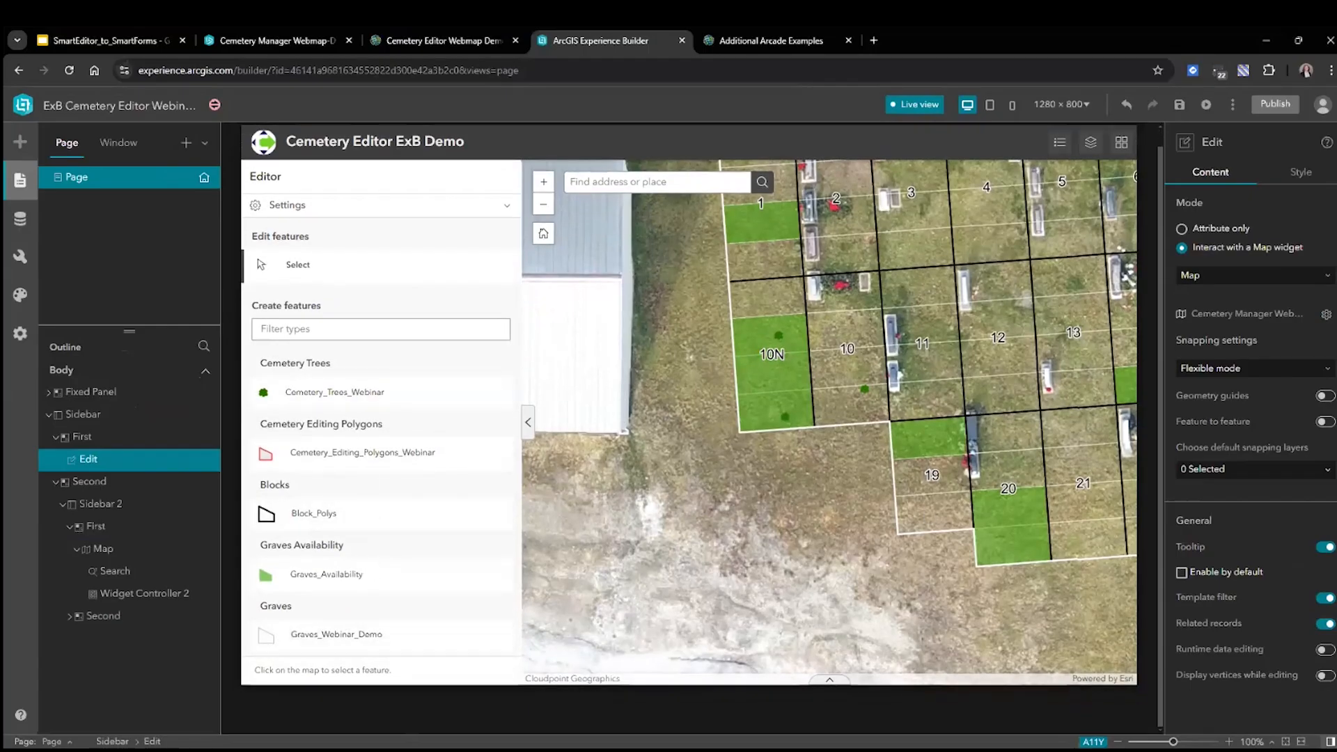
# Customize the editor's layers to only Cemetery Trees and Graves, excluding the other five, then save.
pyautogui.click(1325, 314)
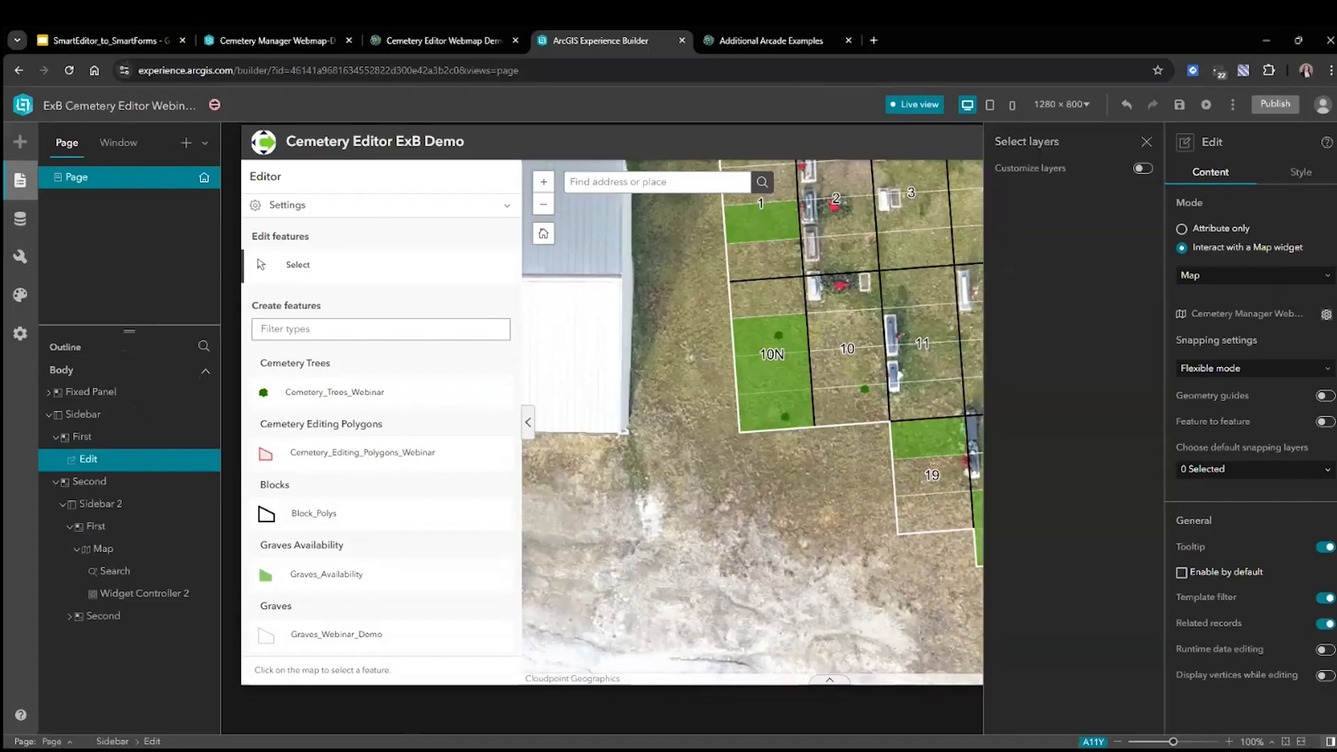
pyautogui.click(1142, 168)
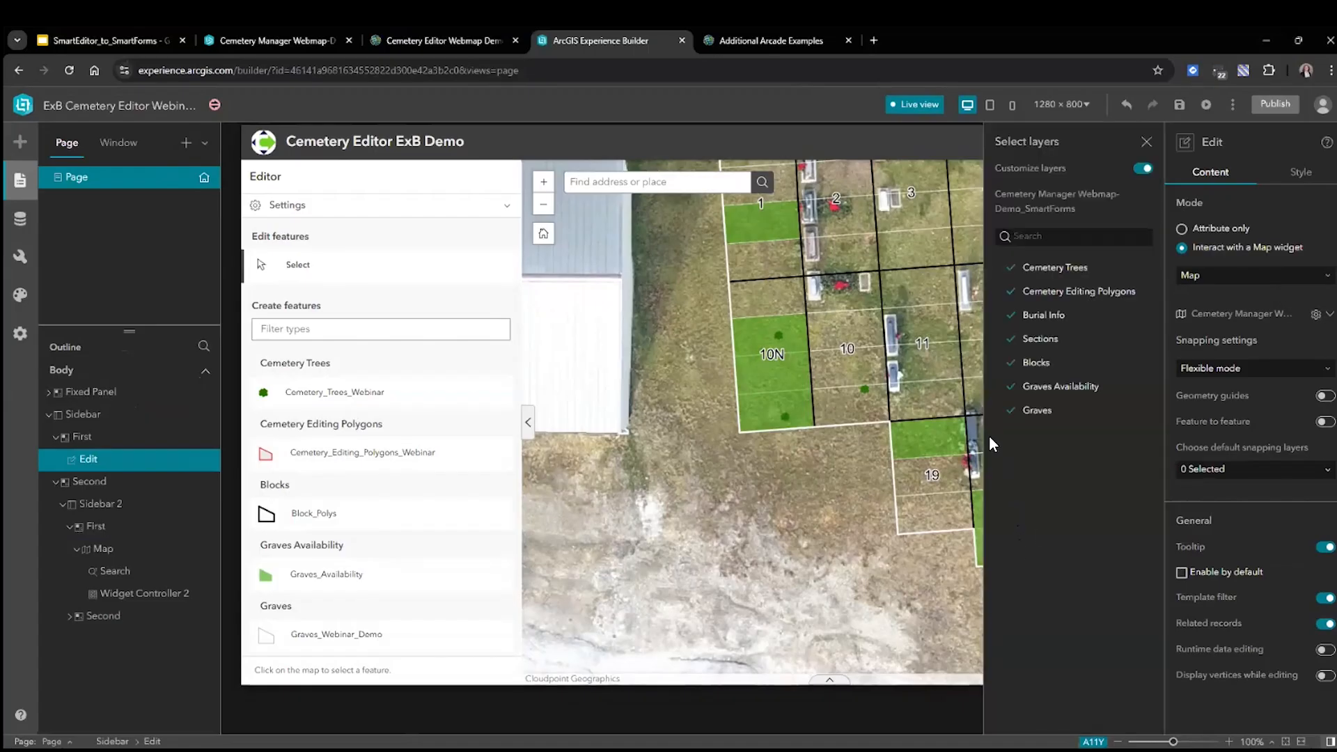
pyautogui.click(1010, 390)
pyautogui.click(1009, 363)
pyautogui.click(1009, 339)
pyautogui.click(1007, 315)
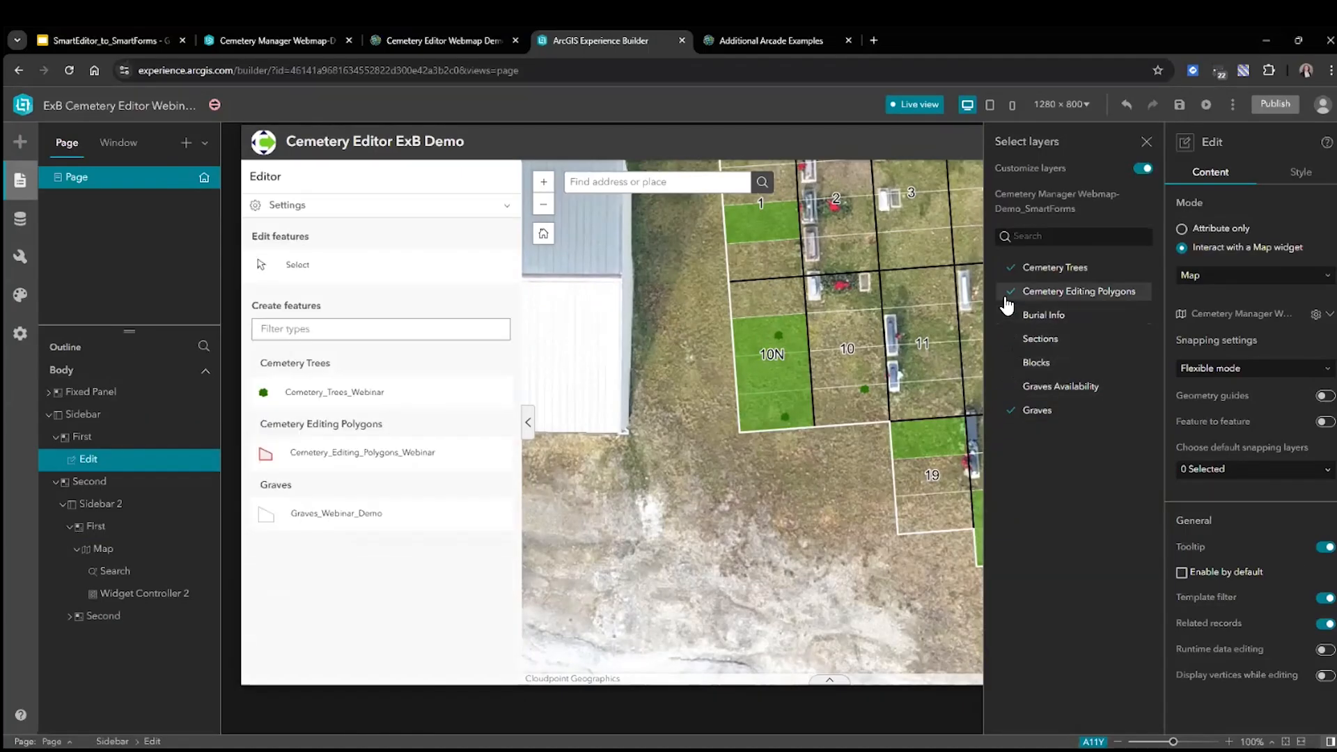
pyautogui.click(1003, 301)
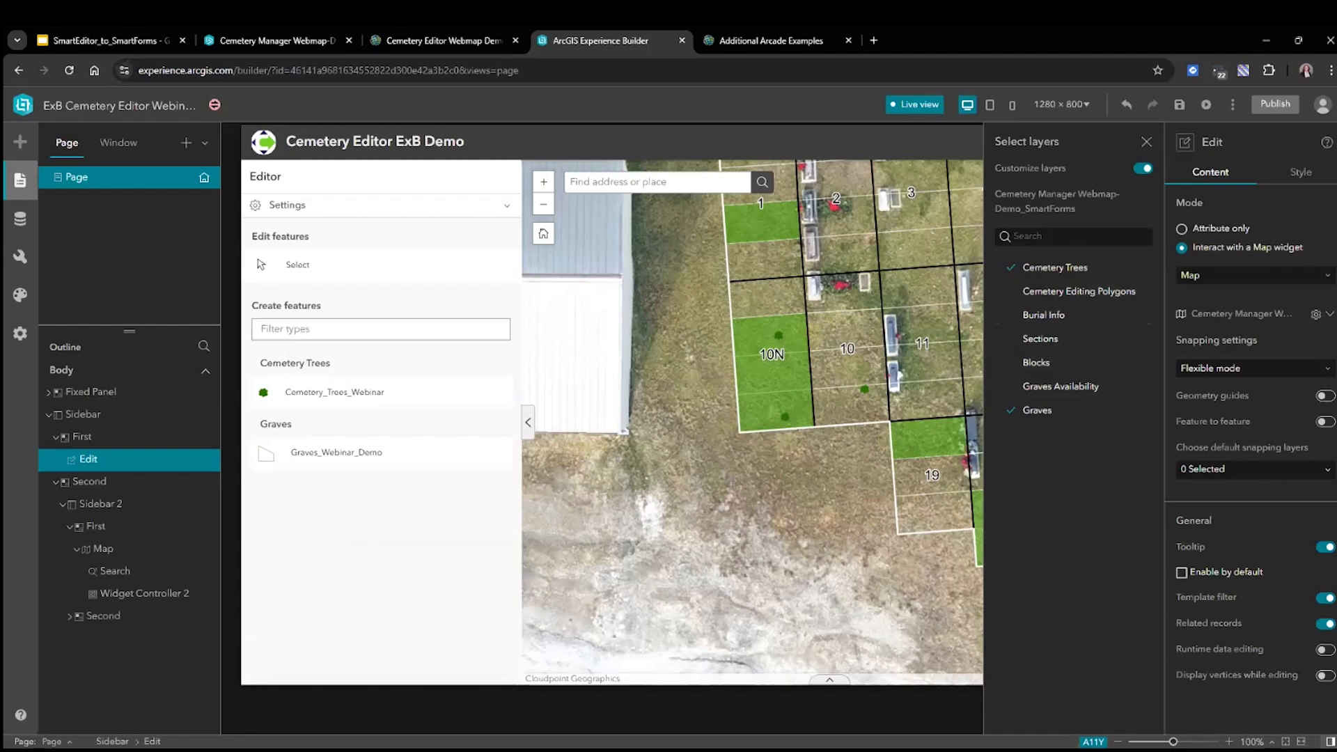
pyautogui.click(1146, 142)
pyautogui.click(1179, 104)
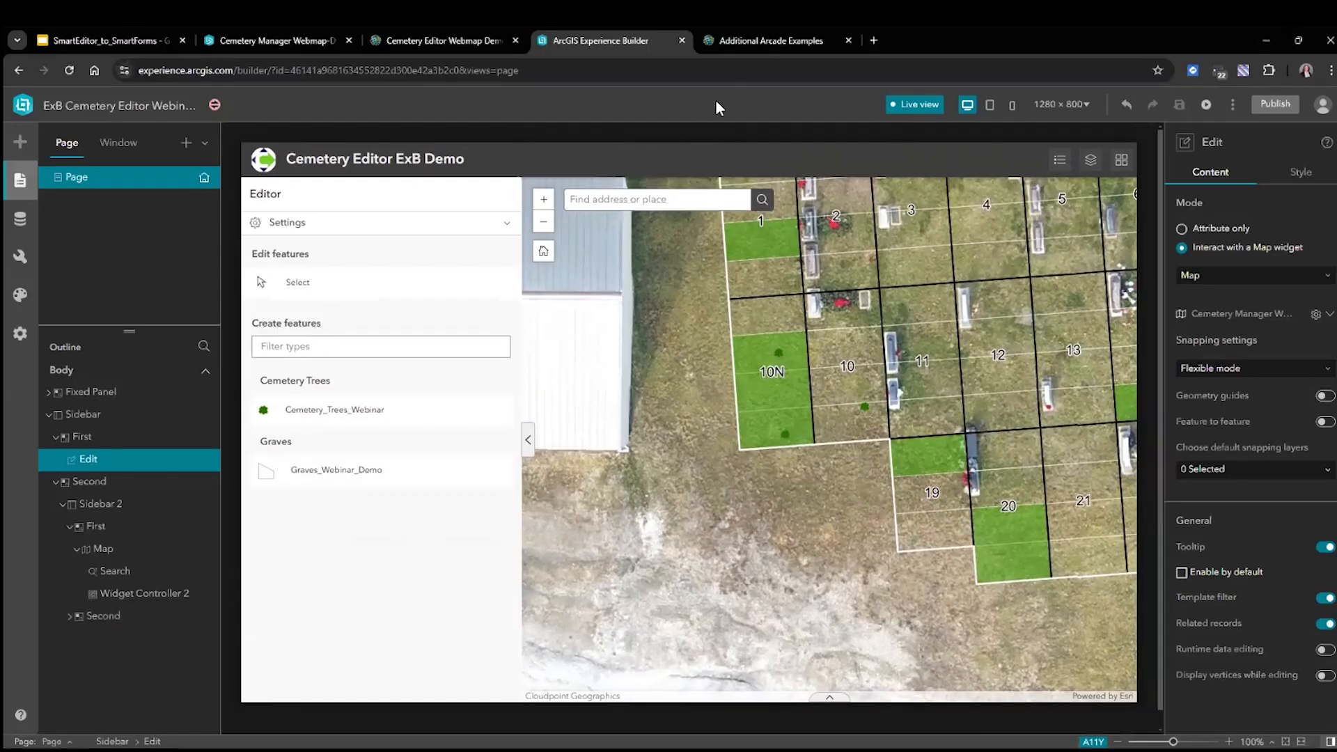
# Glance at the Additional Arcade Examples map, then return to the Cemetery Manager Web AppBuilder app.
pyautogui.click(766, 48)
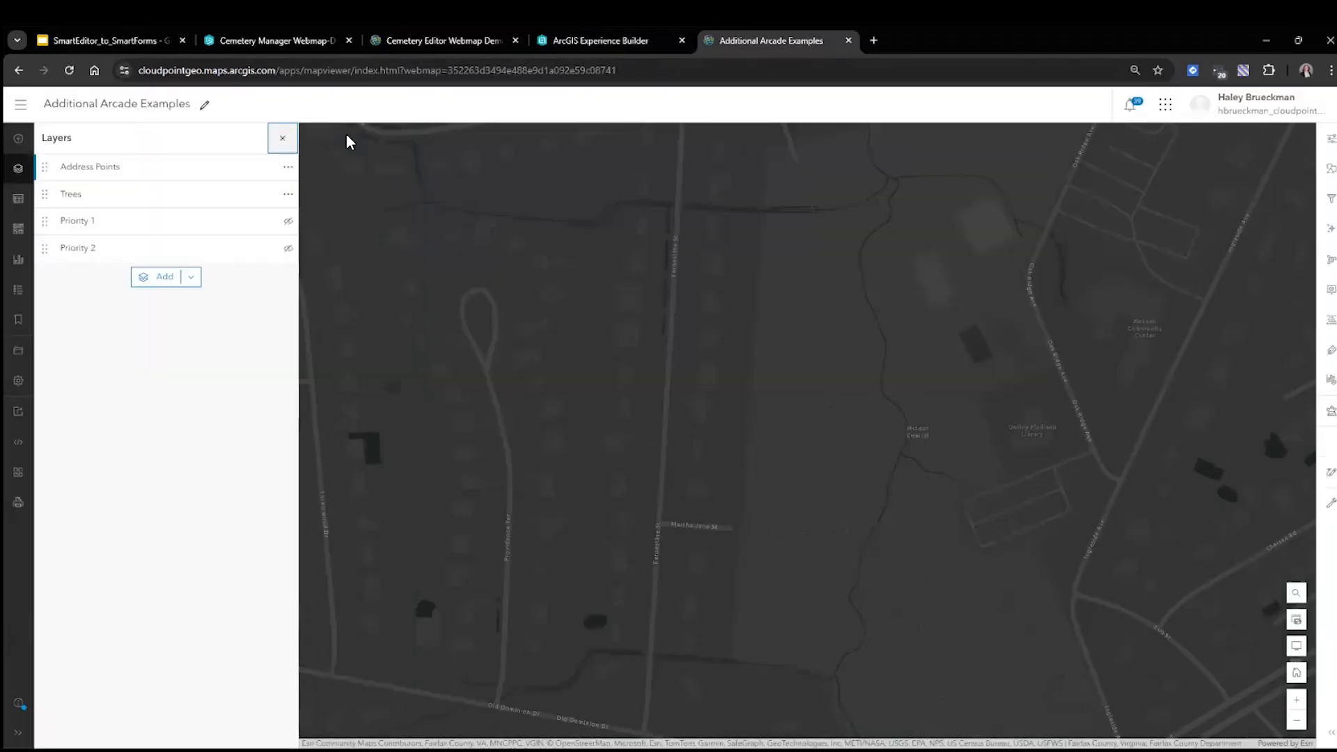
pyautogui.click(285, 42)
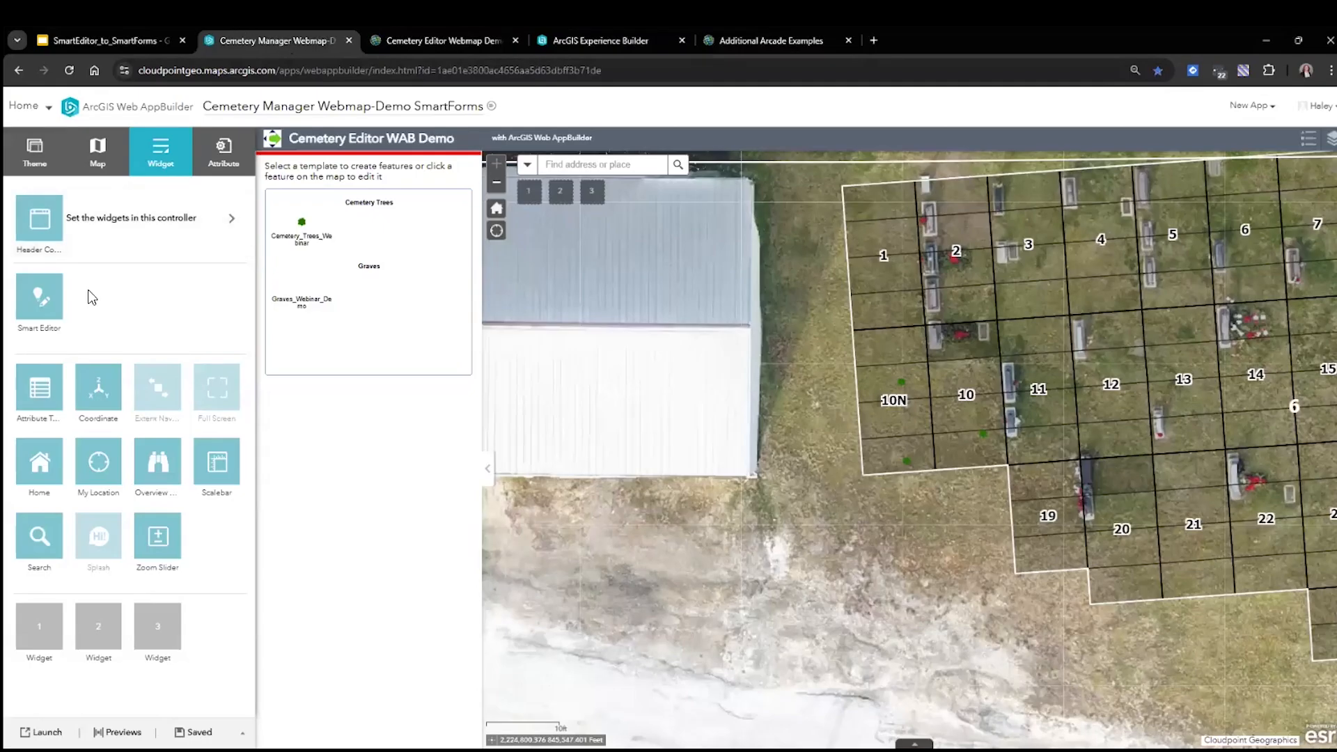
# Review the Smart Editor's Attribute Actions presets, then switch to the Additional Arcade Examples map.
pyautogui.click(58, 320)
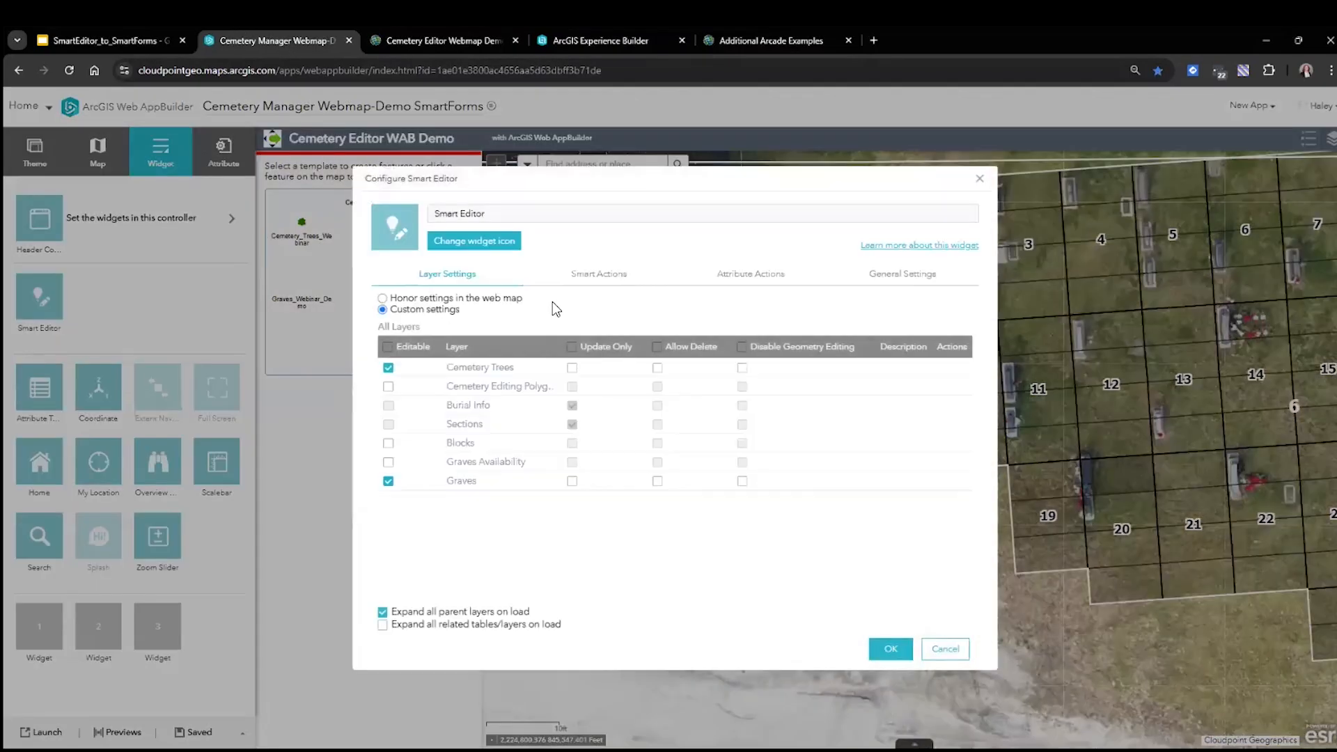
pyautogui.click(724, 286)
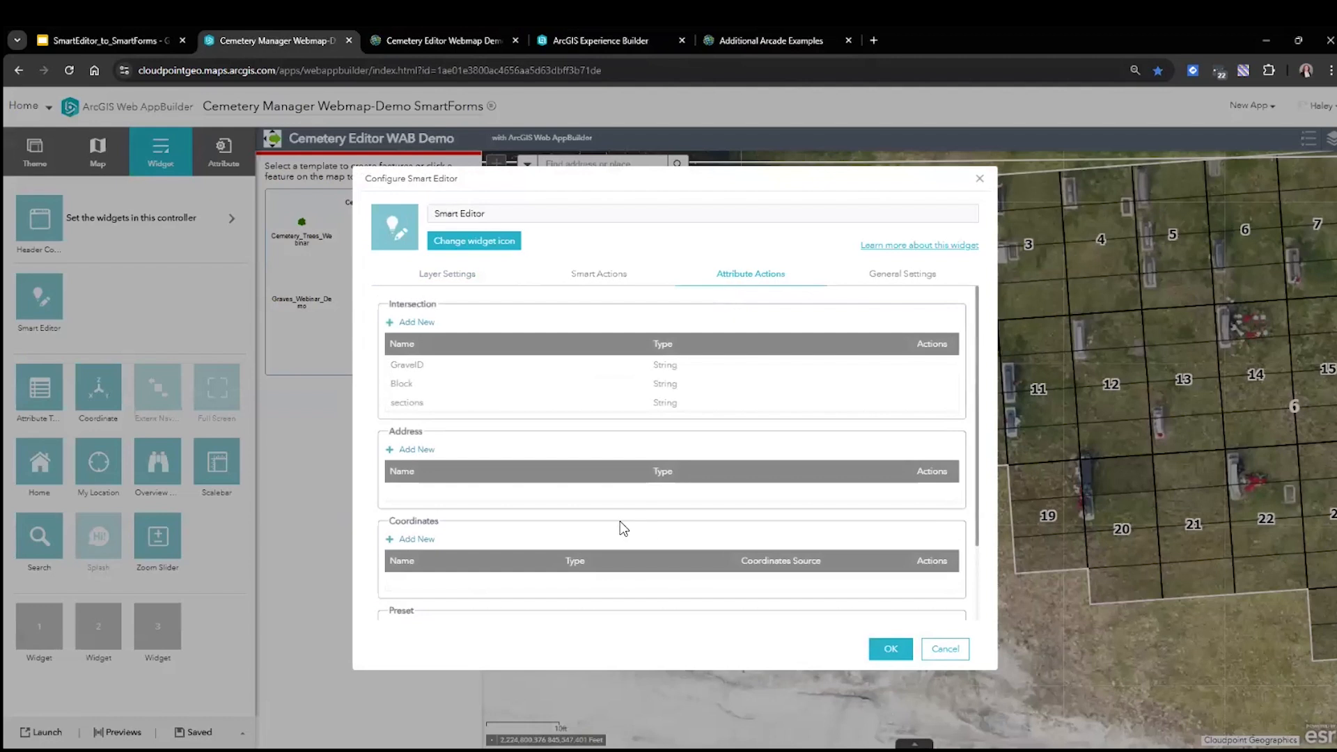
pyautogui.scroll(-2, 613, 515)
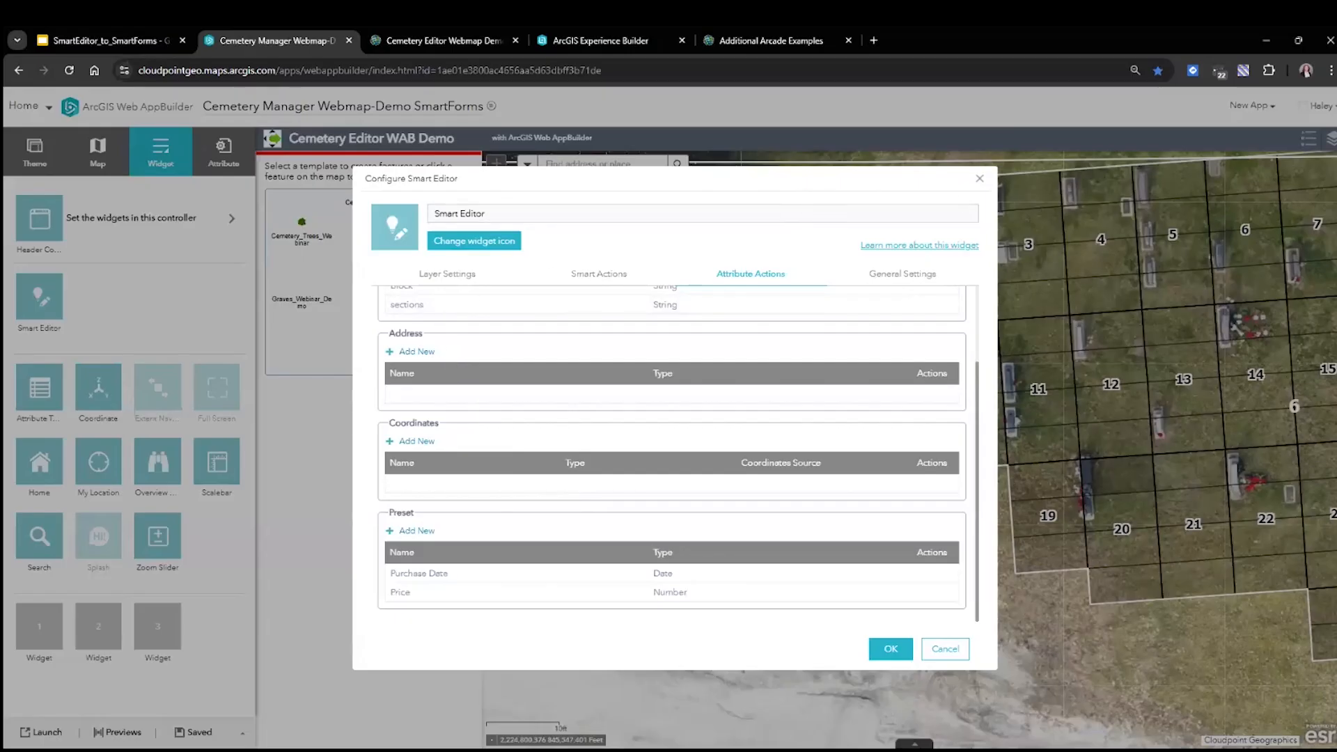
pyautogui.click(978, 179)
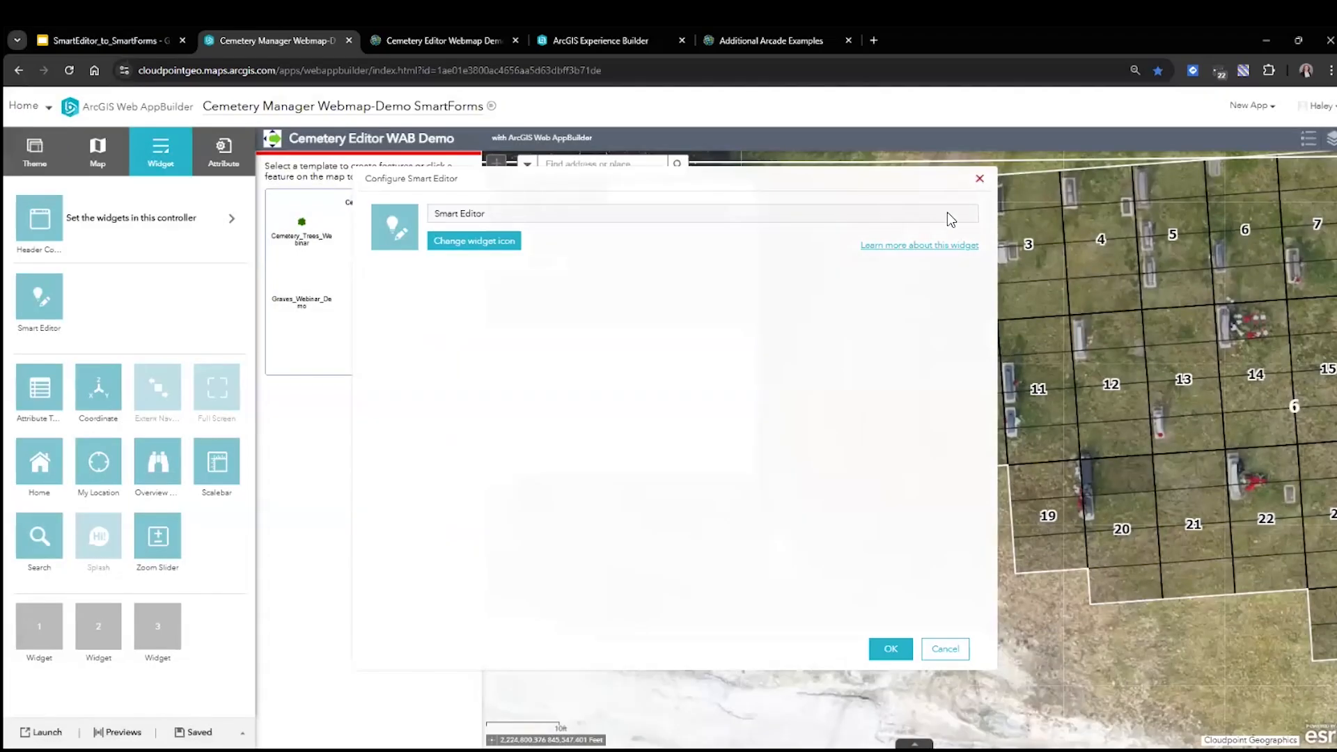
pyautogui.click(789, 47)
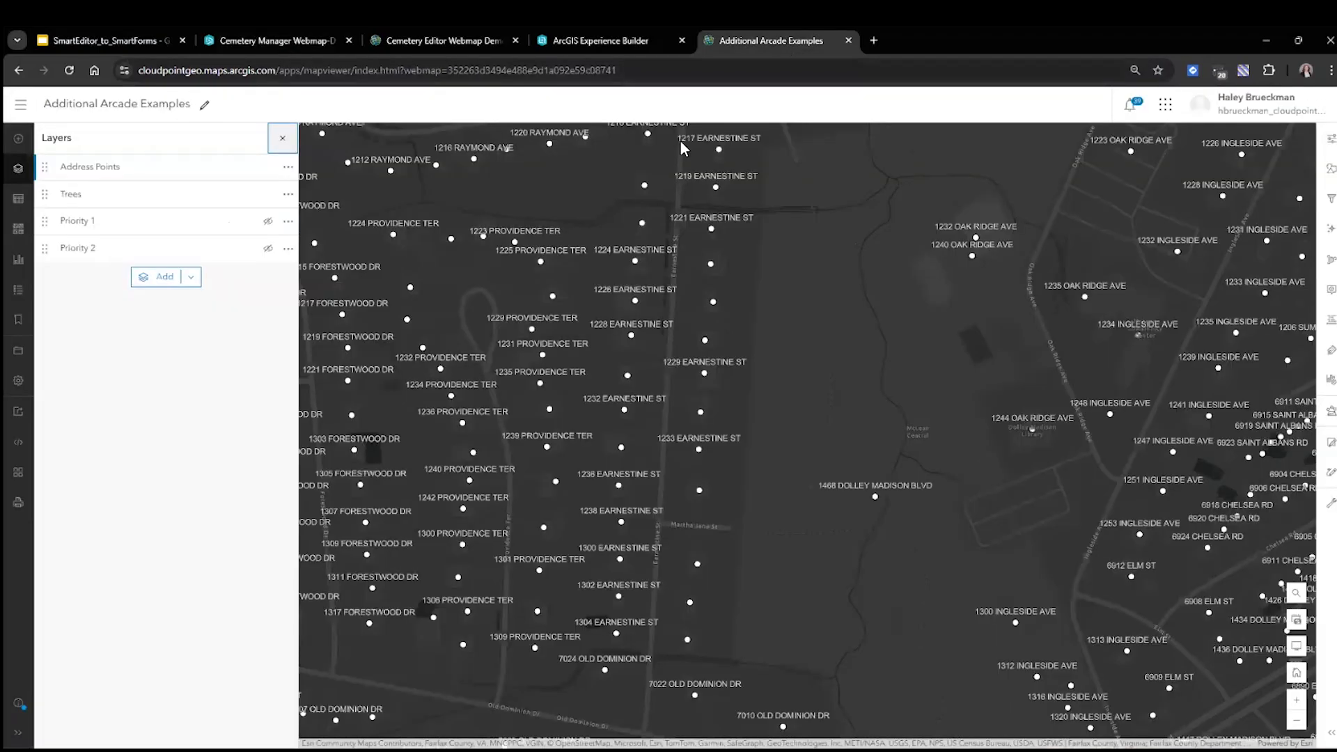
# Place a new Cemetery Trees point and check its auto-filled coordinates, nearest address and Priority 2 zone.
pyautogui.click(174, 204)
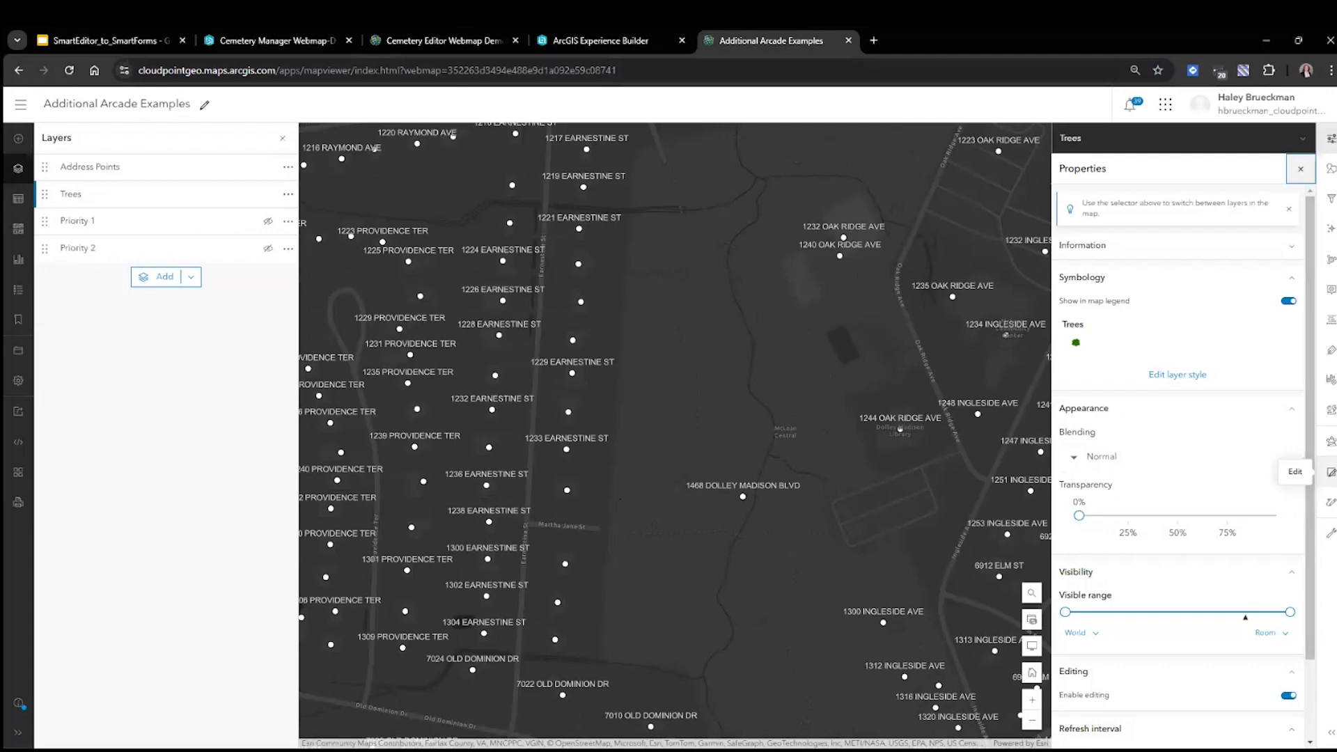
pyautogui.click(1329, 471)
pyautogui.click(1128, 329)
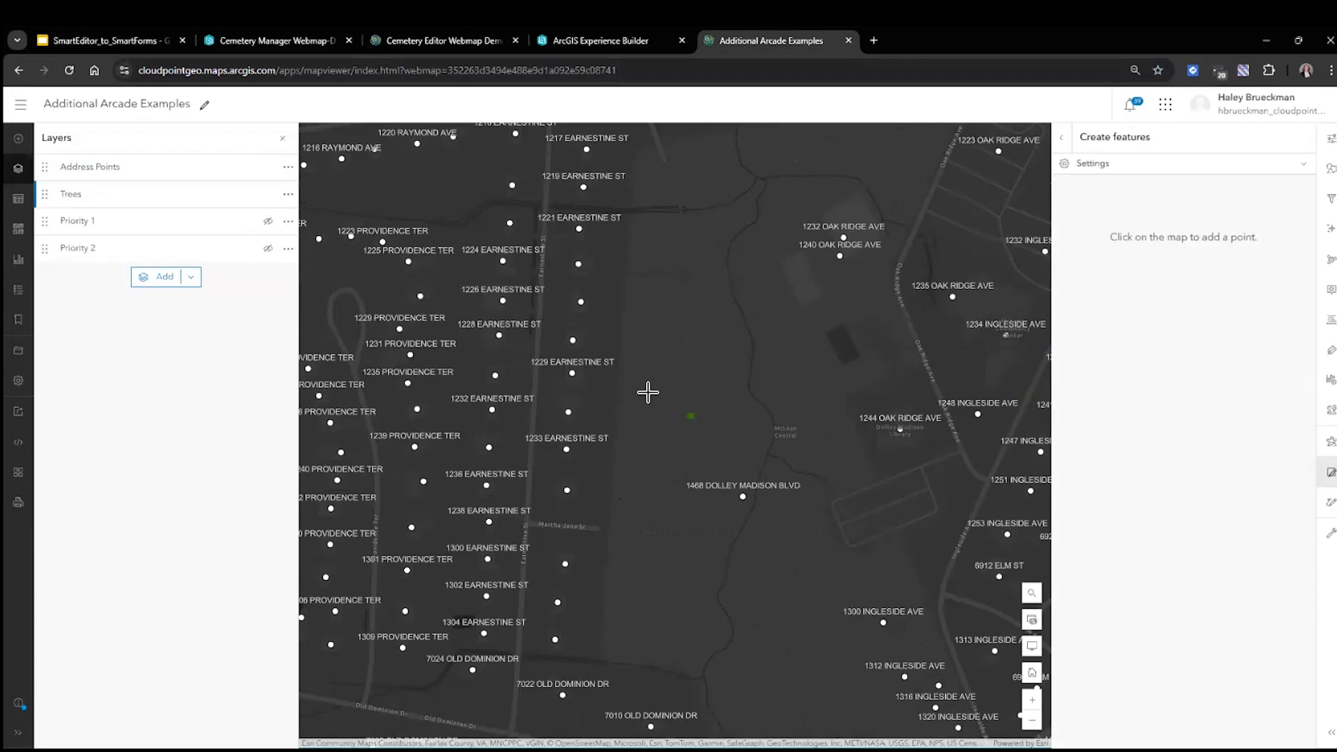
pyautogui.click(634, 356)
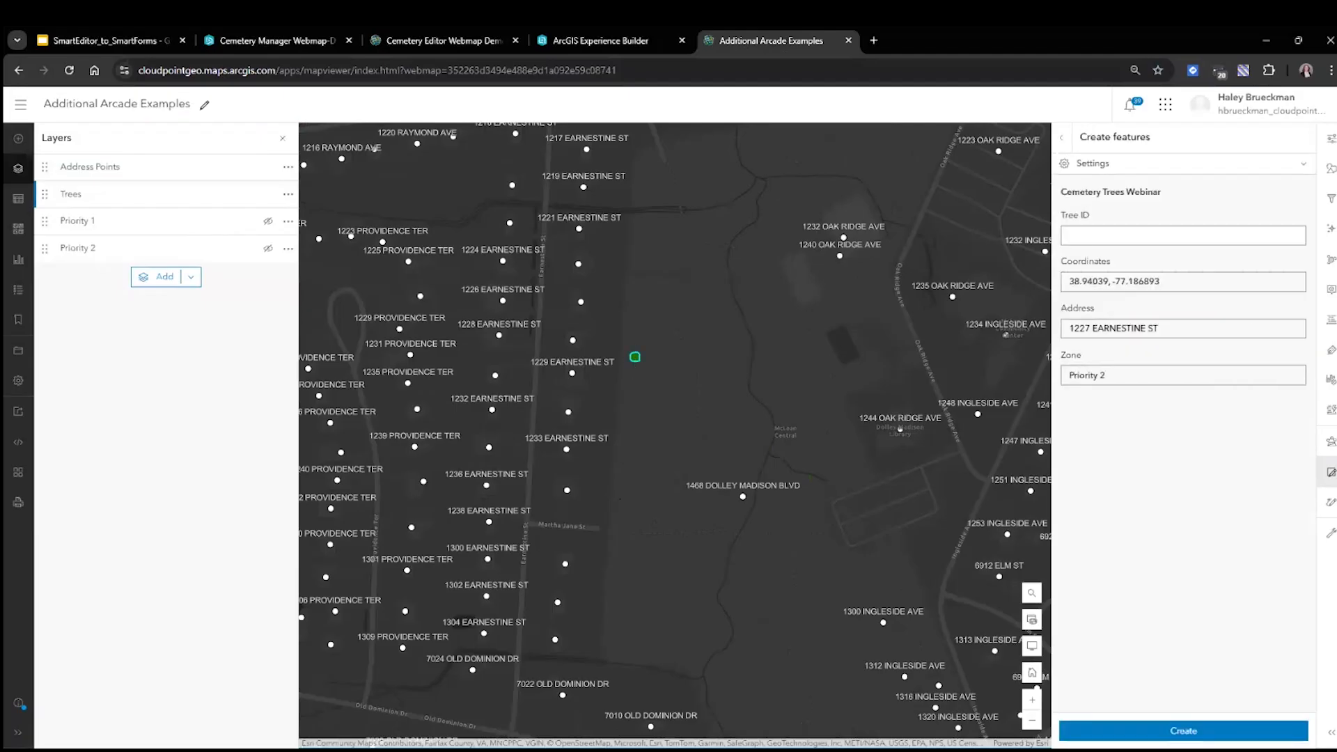
pyautogui.moveTo(1164, 281); pyautogui.dragTo(1054, 286)
pyautogui.click(1165, 328)
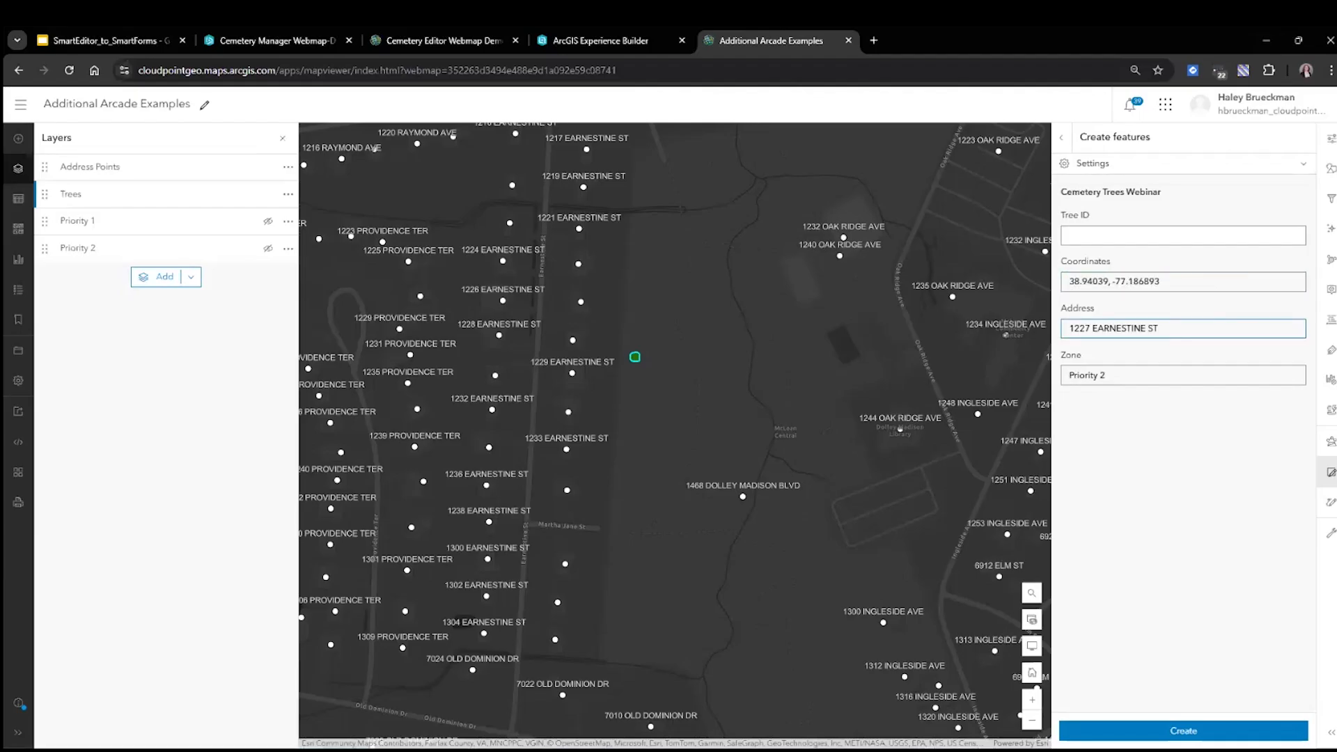
pyautogui.click(1085, 359)
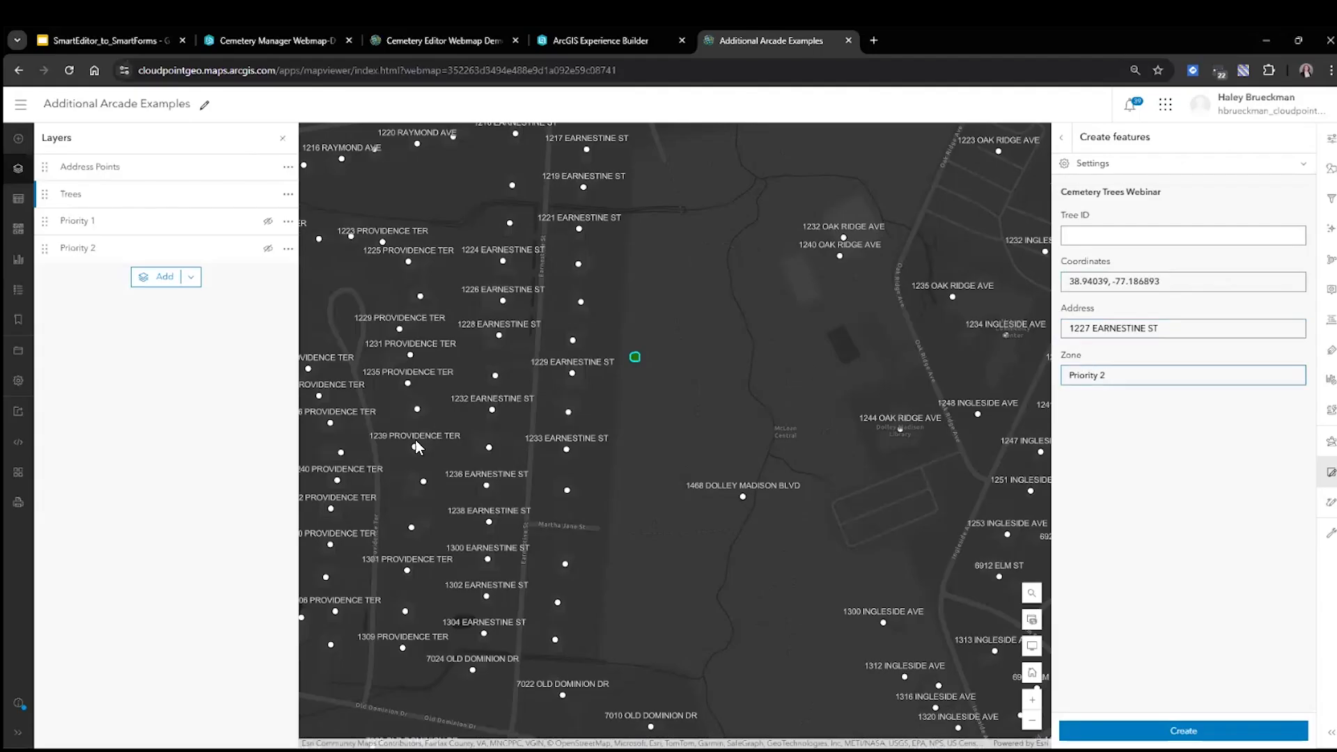
pyautogui.click(250, 38)
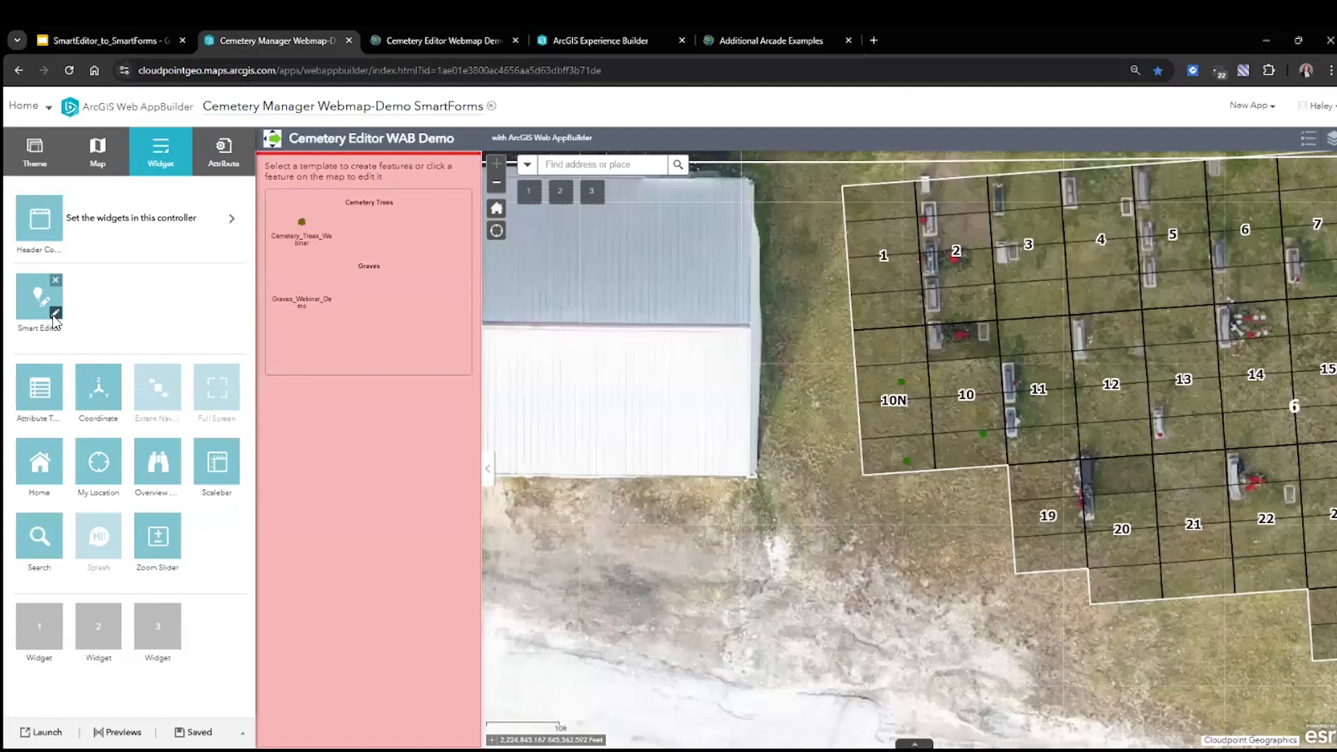
# Inspect the Smart Editor's 'Owner not empty' smart action, cancel both dialogs, and return to the map.
pyautogui.click(56, 314)
pyautogui.click(783, 278)
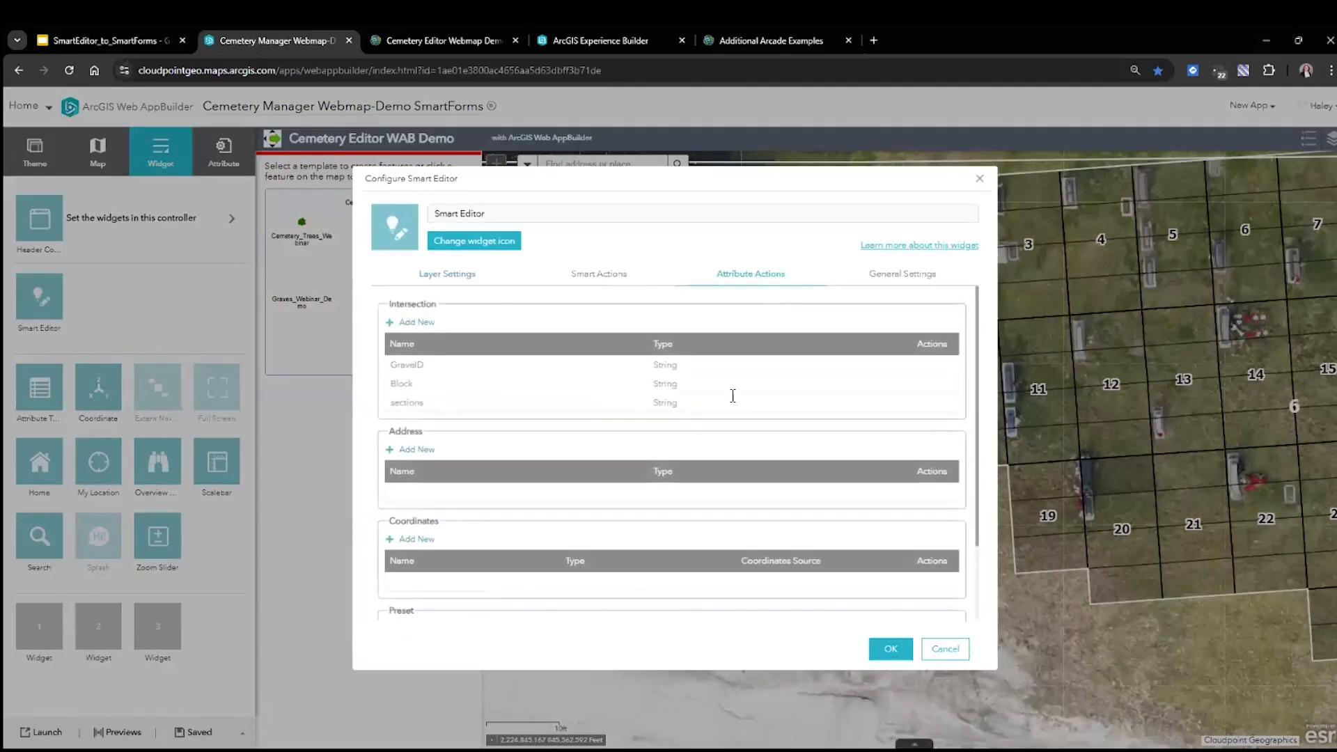
pyautogui.click(575, 276)
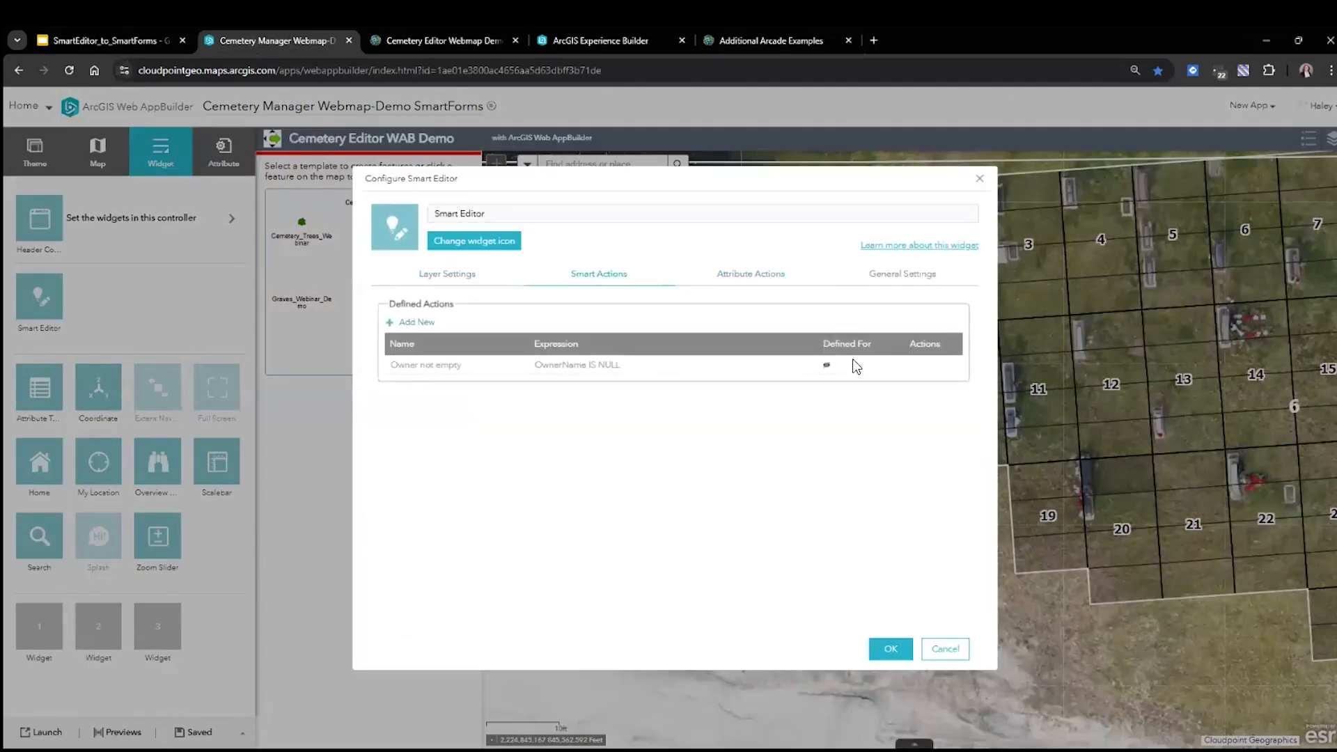
pyautogui.click(913, 365)
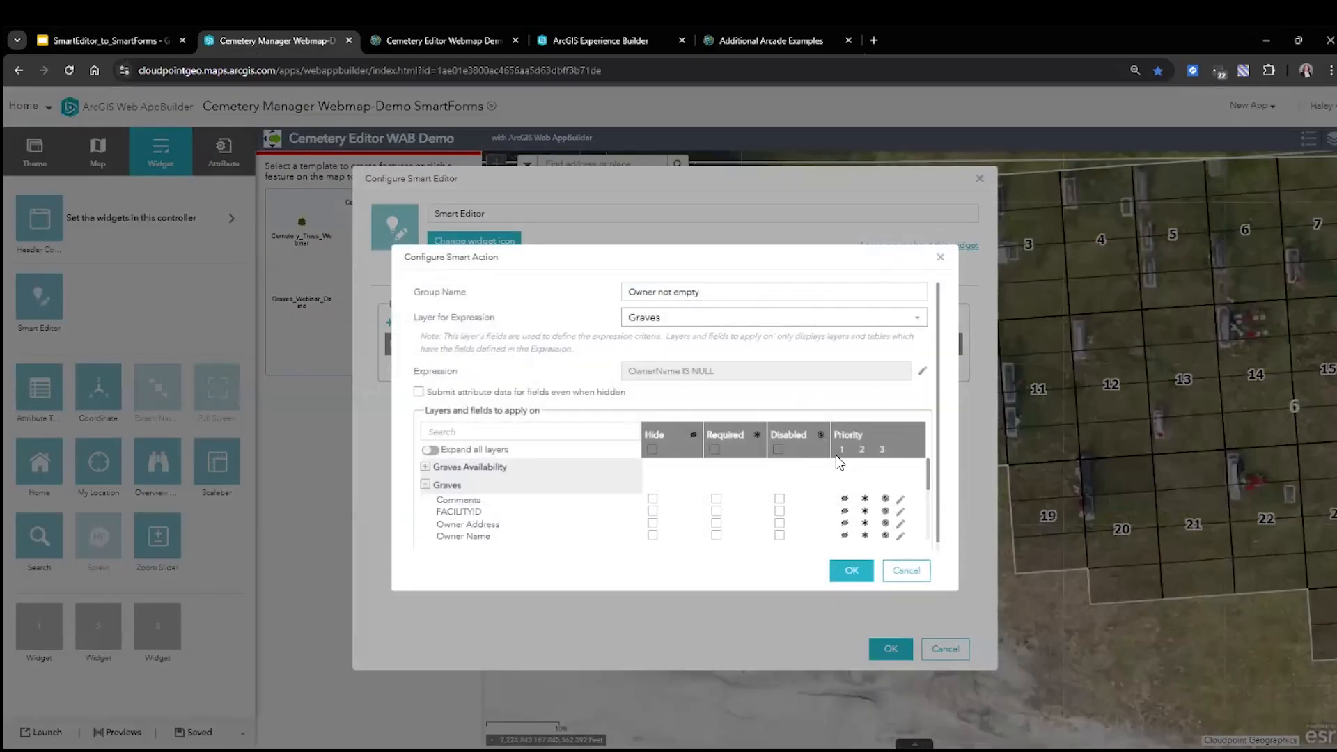
pyautogui.click(907, 570)
pyautogui.click(947, 648)
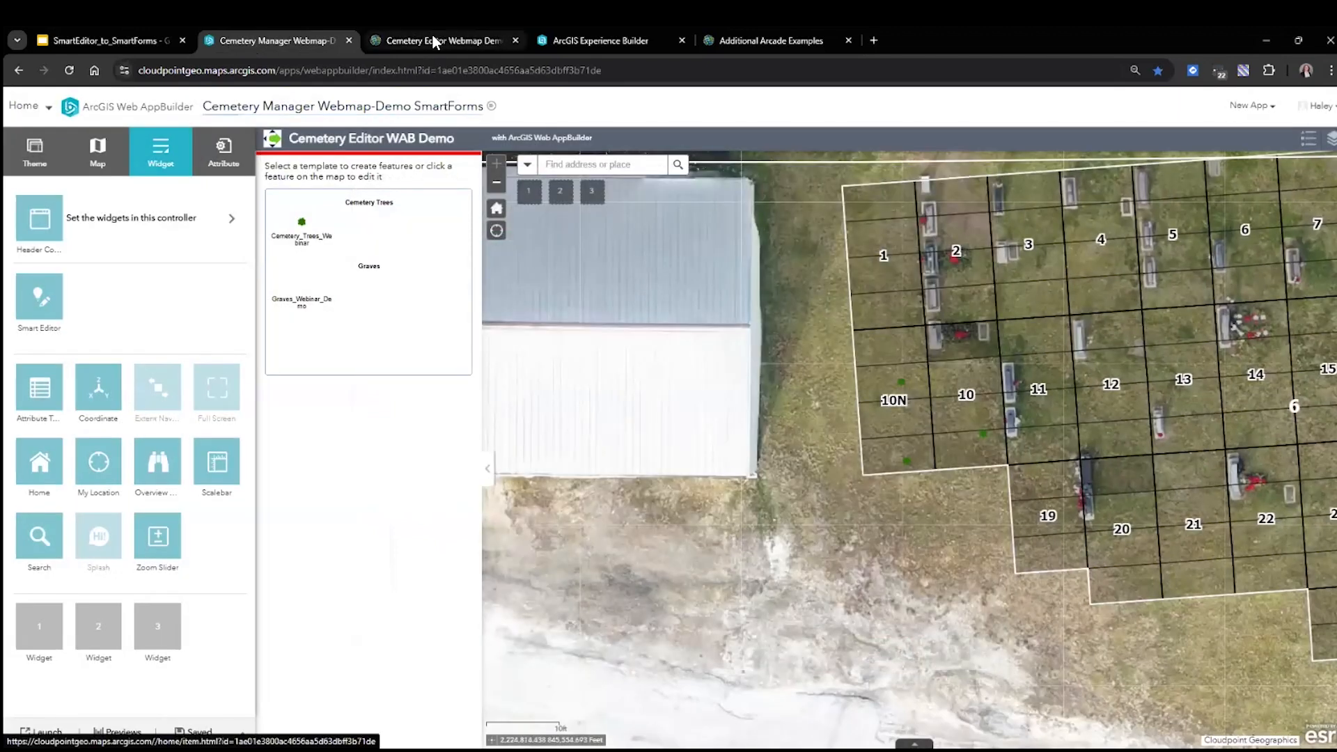
pyautogui.click(783, 41)
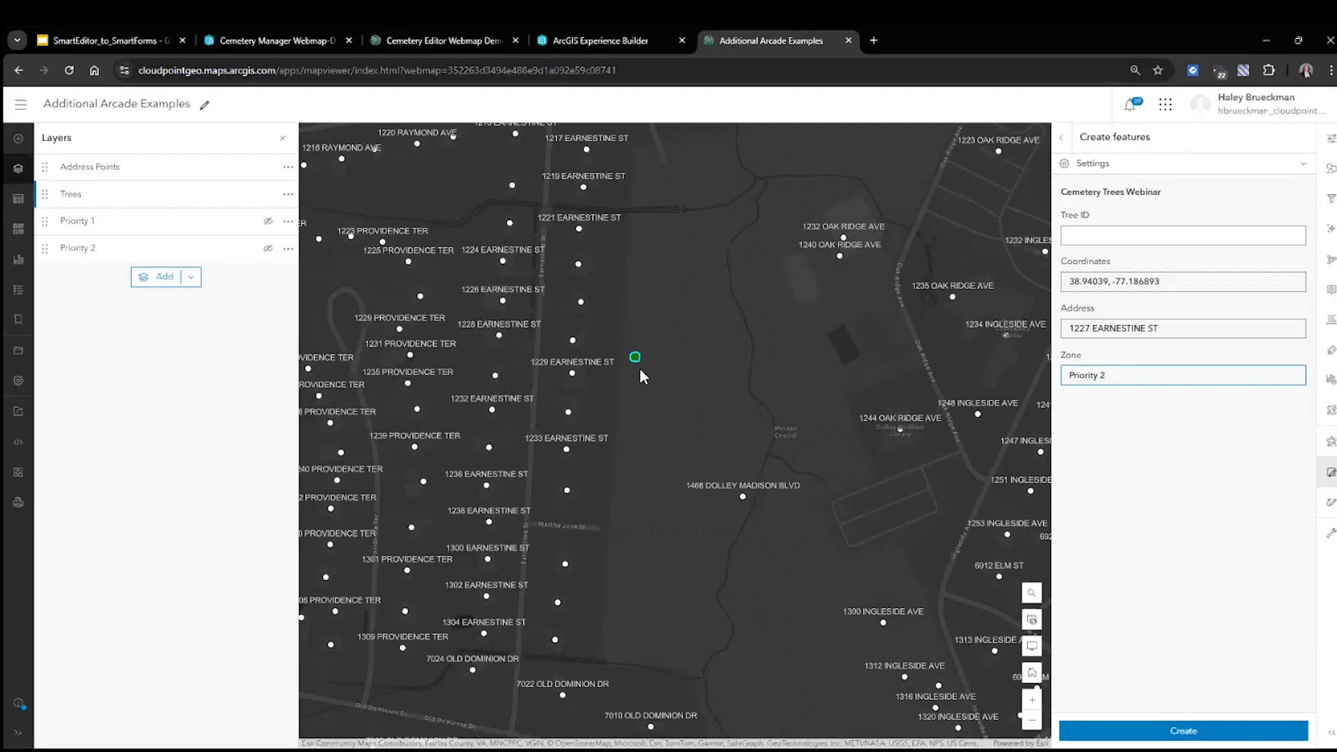
# Show the Priority 1 and 2 zones, drag the tree between them, then discard it.
pyautogui.click(267, 221)
pyautogui.click(268, 248)
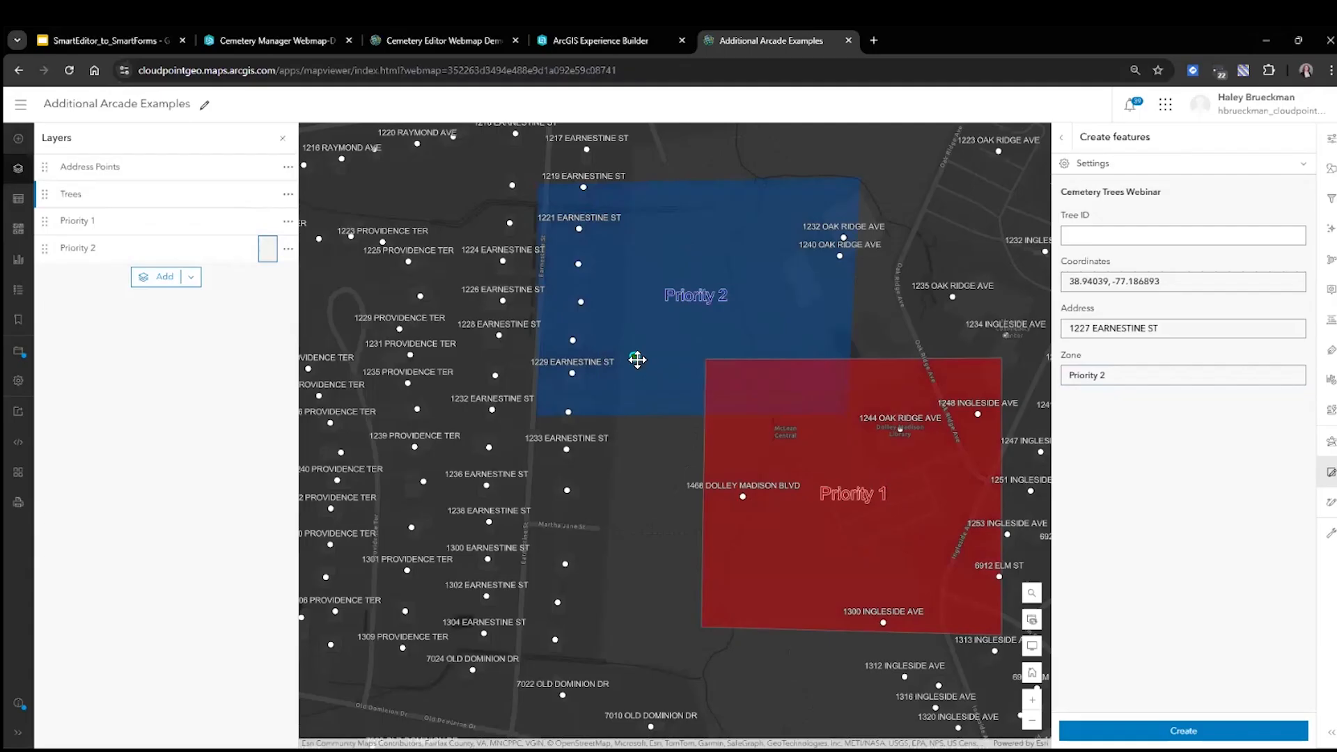
pyautogui.moveTo(636, 357); pyautogui.dragTo(770, 383)
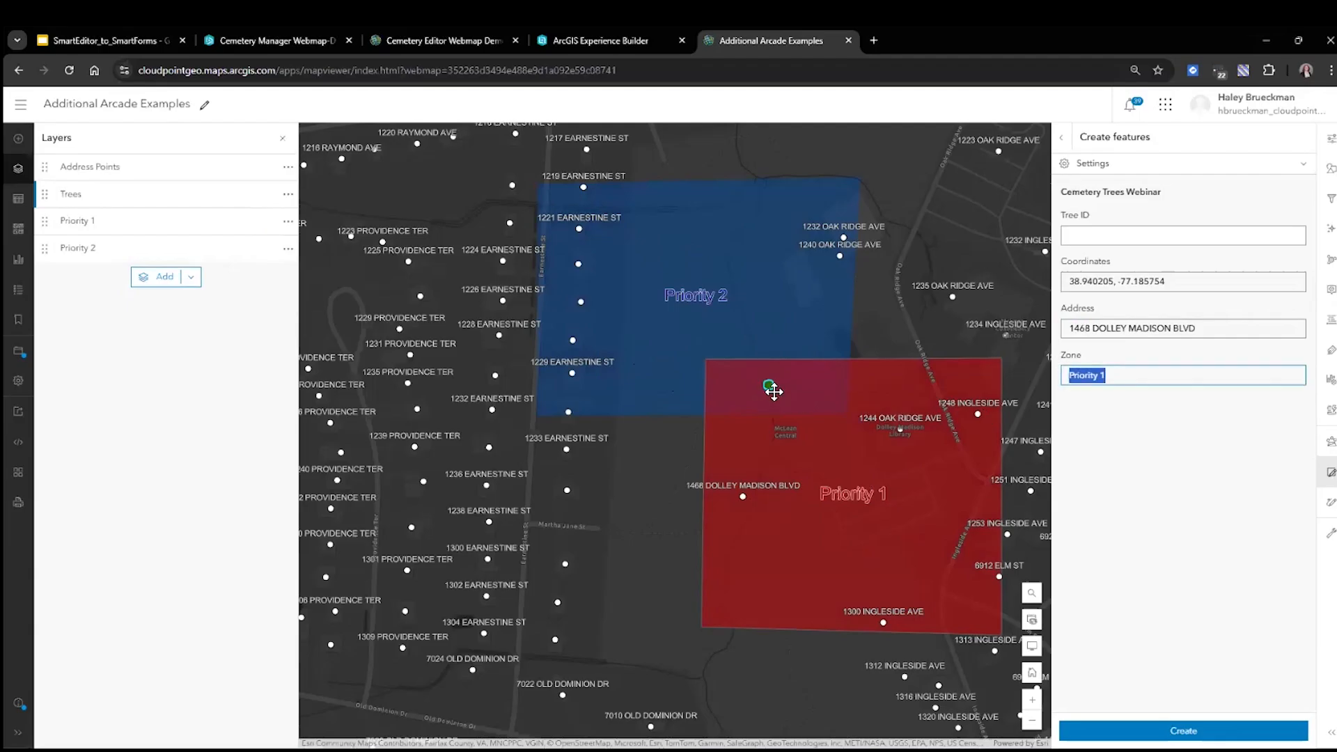
pyautogui.moveTo(772, 391); pyautogui.dragTo(783, 447)
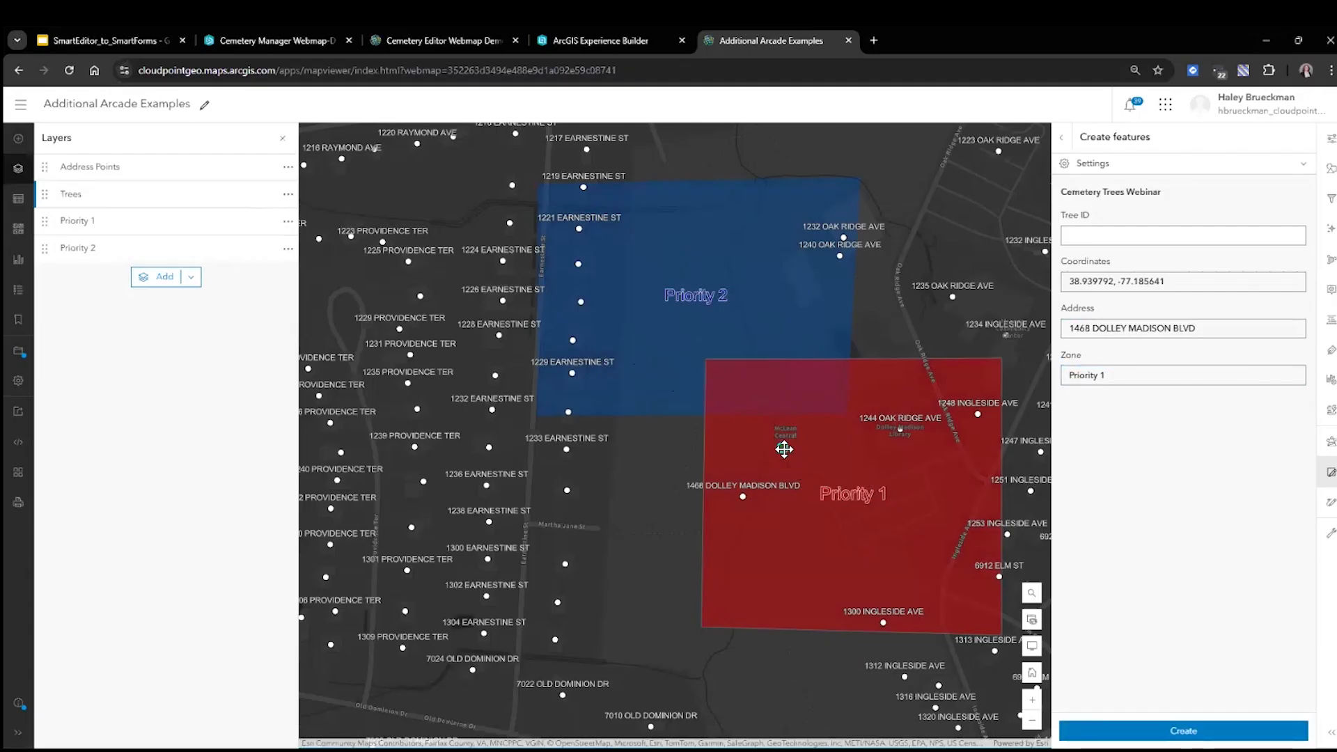
pyautogui.moveTo(783, 449); pyautogui.dragTo(620, 367)
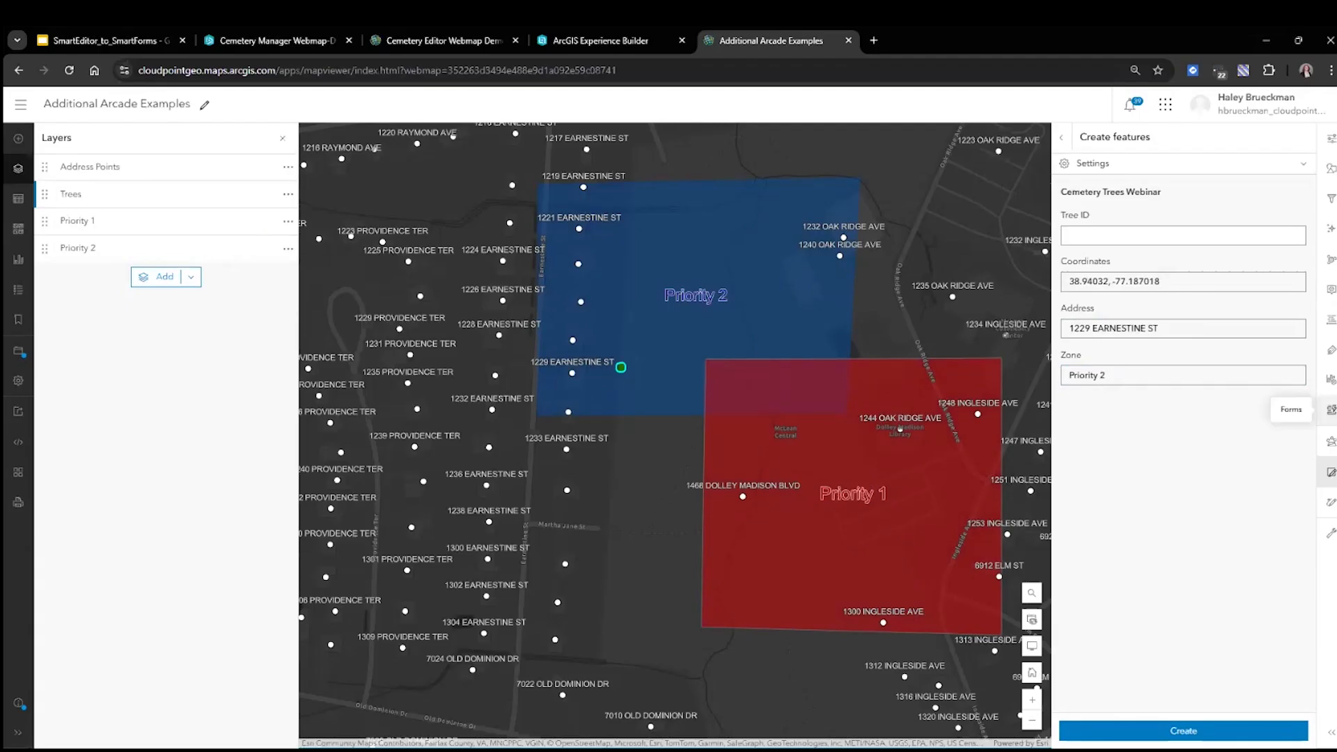
pyautogui.click(1060, 138)
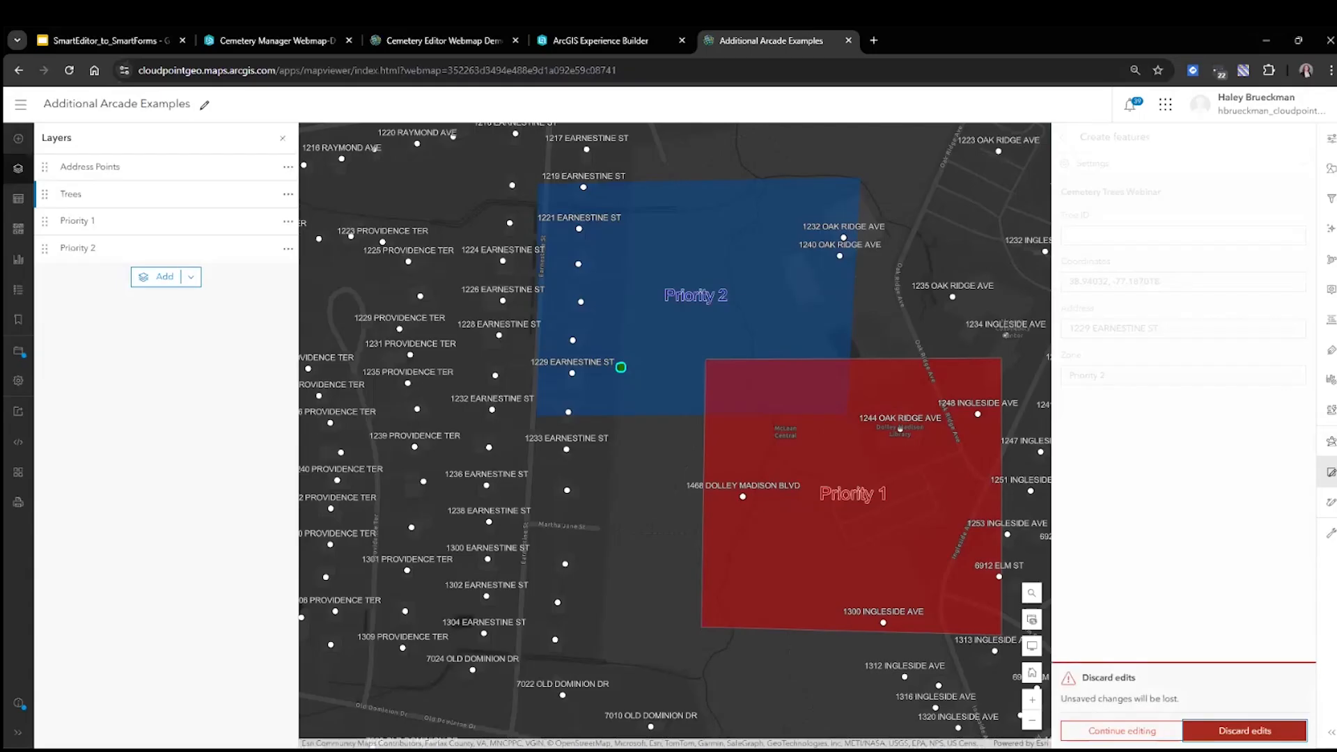
pyautogui.click(1244, 731)
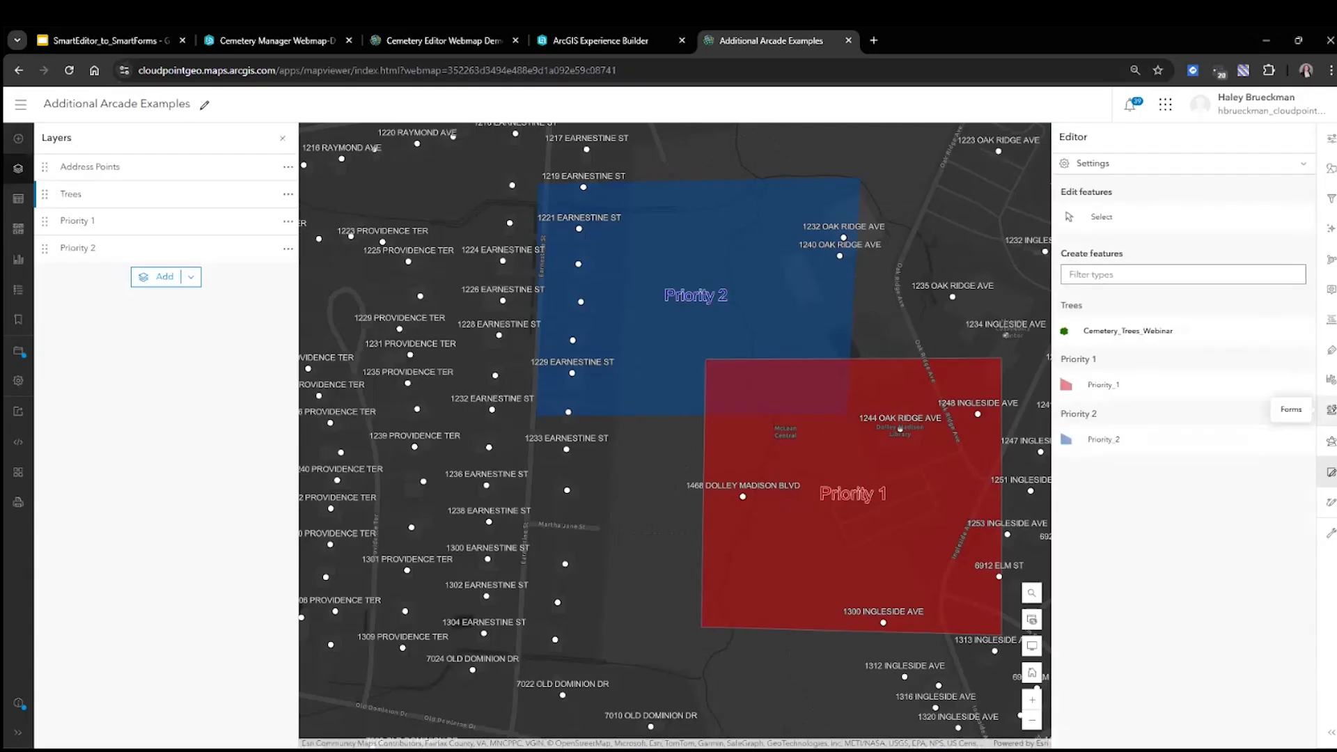
# Open the Cemetery Trees form configuration and select the Coordinates field.
pyautogui.click(1330, 409)
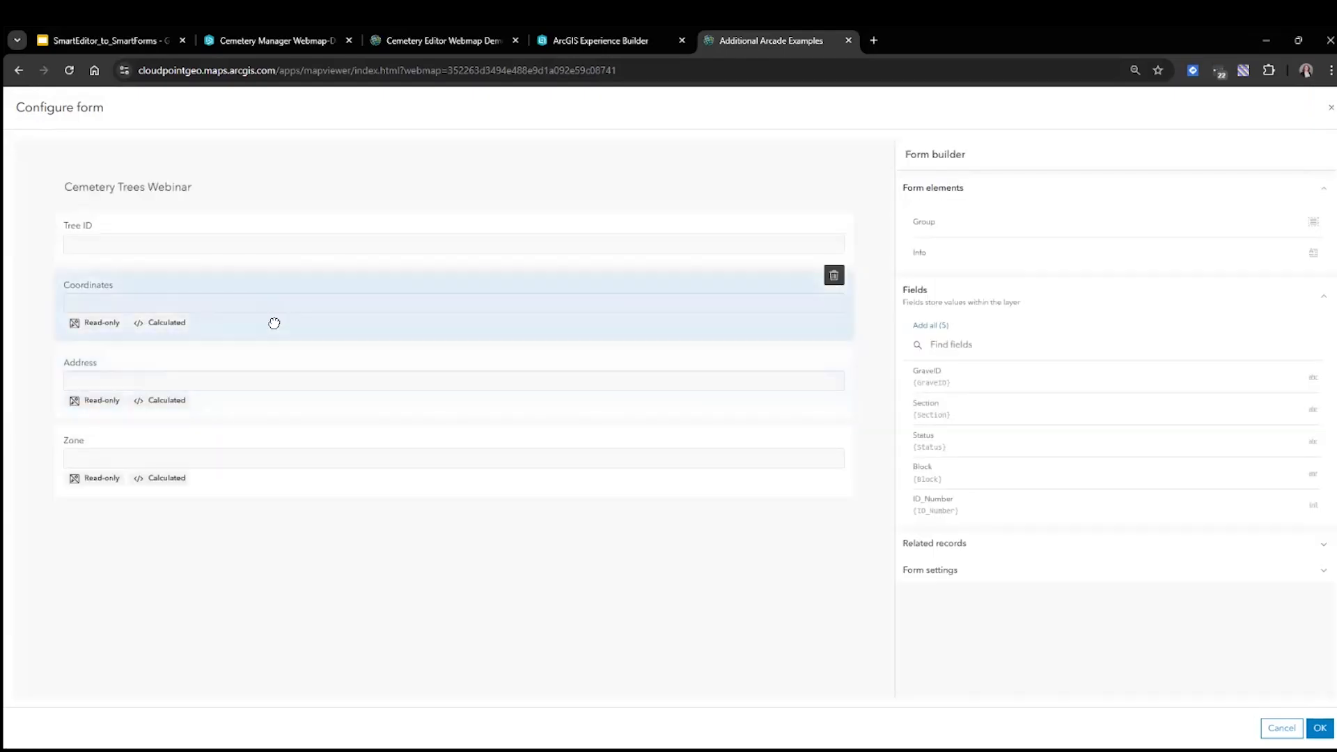
pyautogui.click(274, 322)
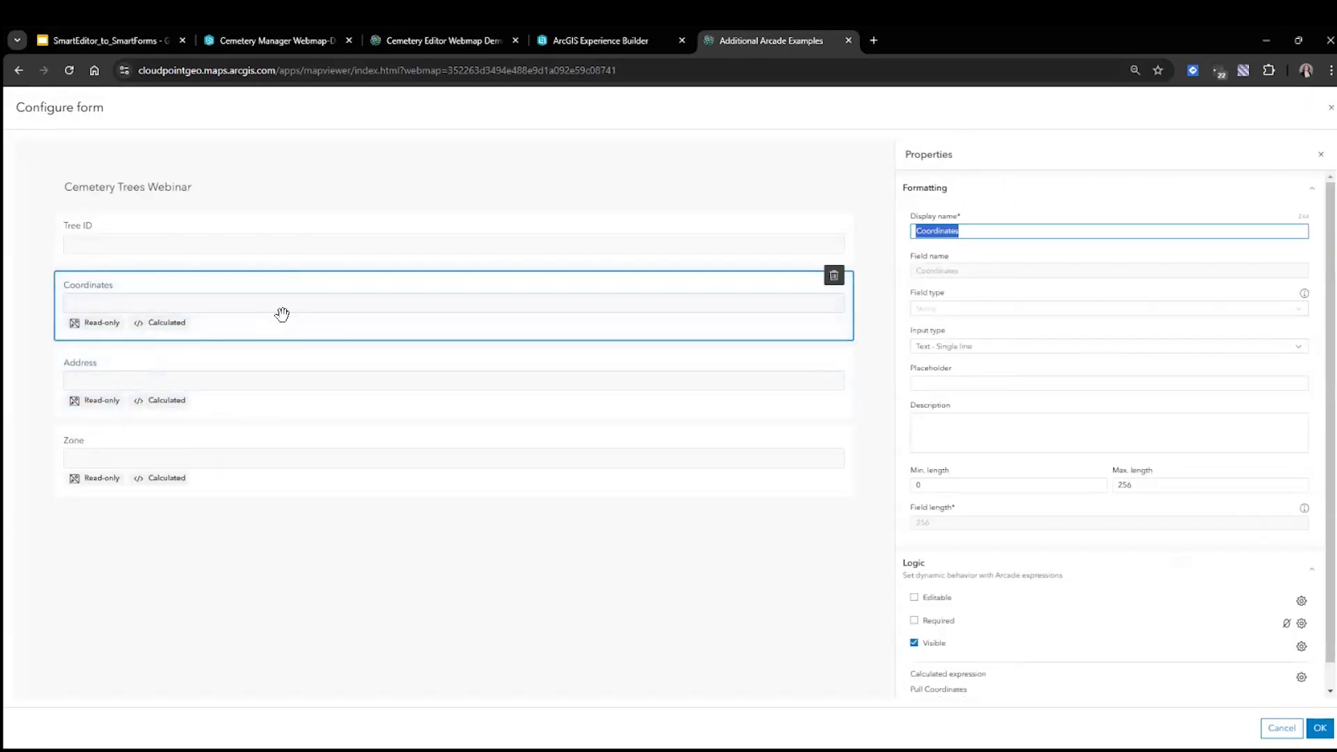
pyautogui.scroll(-1, 1045, 567)
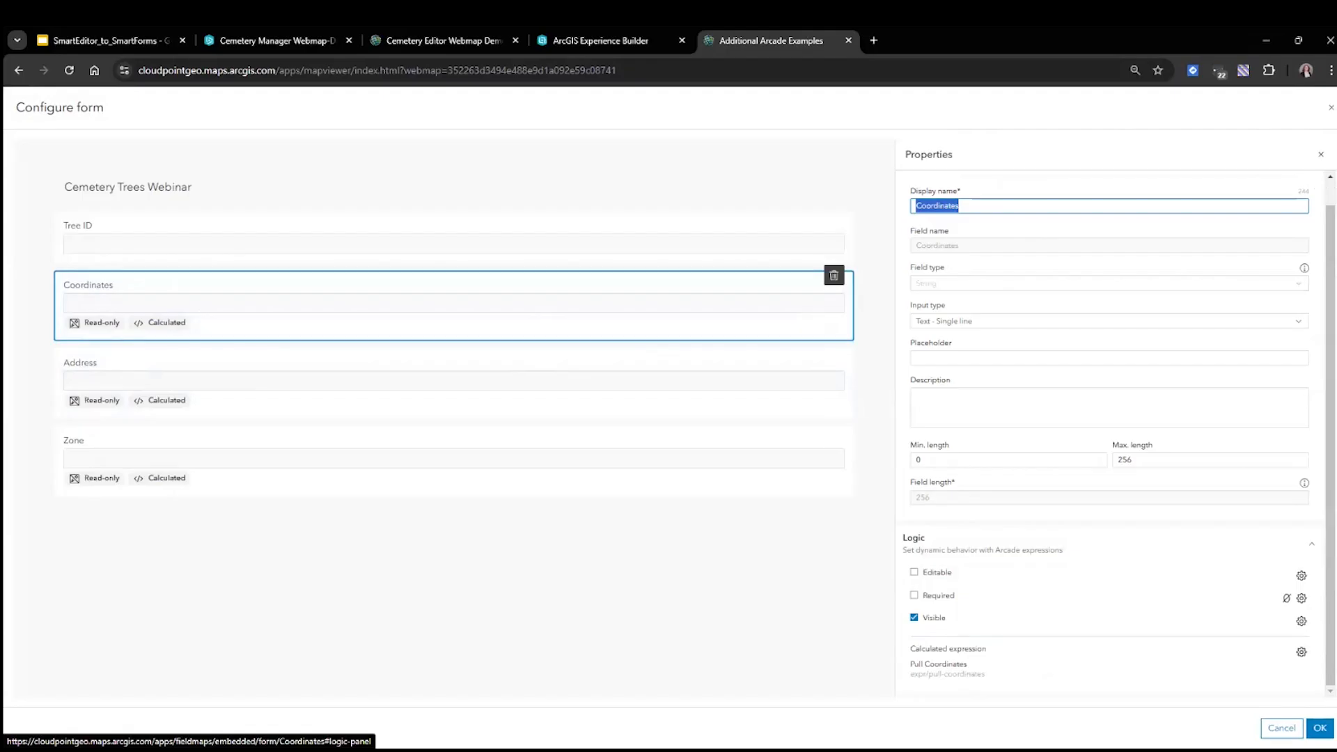
# Test-run the Pull Coordinates calculated expression, then select the Address field.
pyautogui.click(1300, 652)
pyautogui.click(1319, 540)
pyautogui.click(1308, 559)
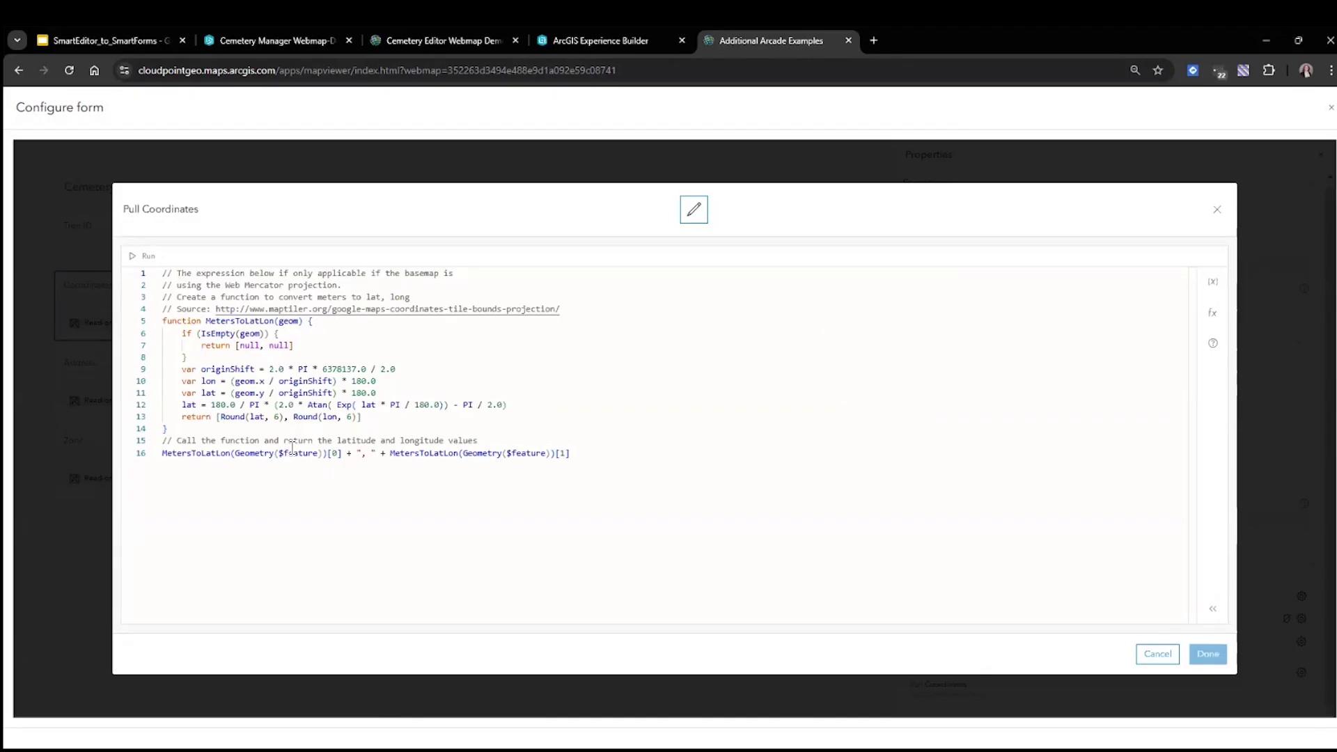
pyautogui.click(143, 258)
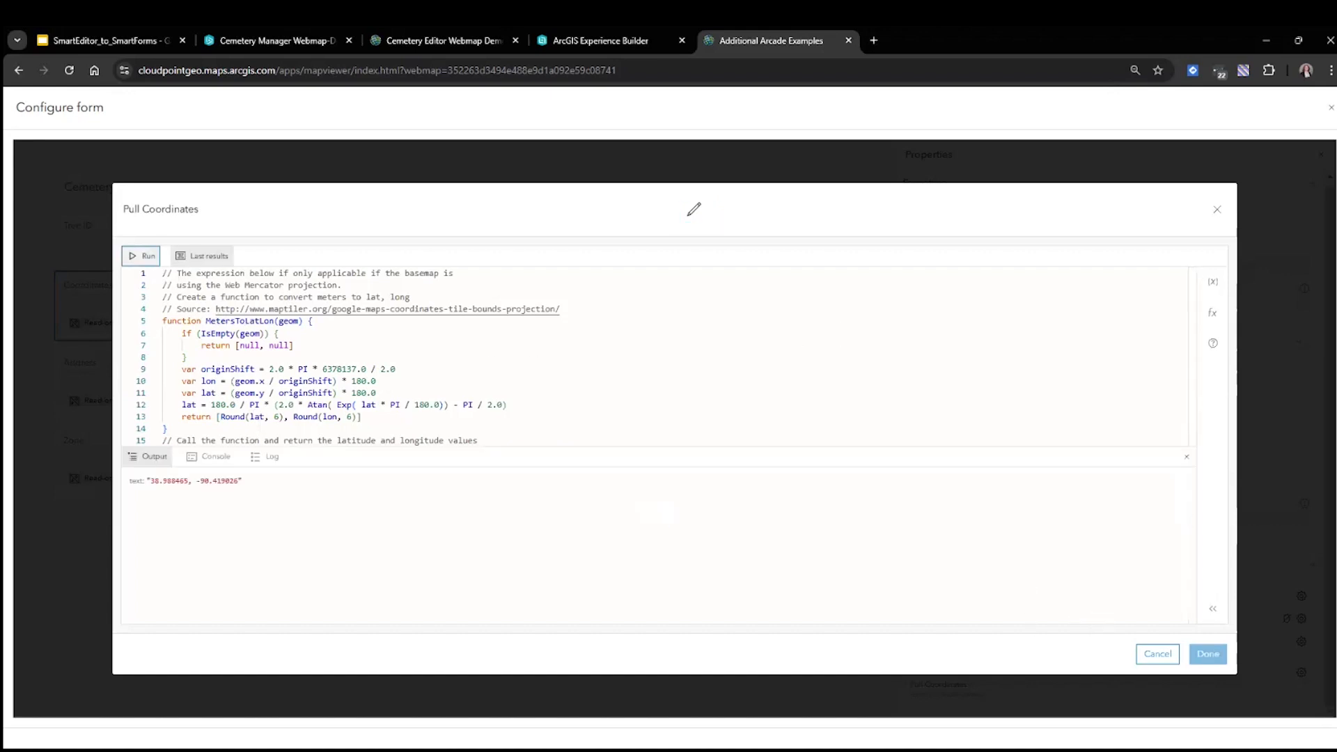
pyautogui.click(1157, 653)
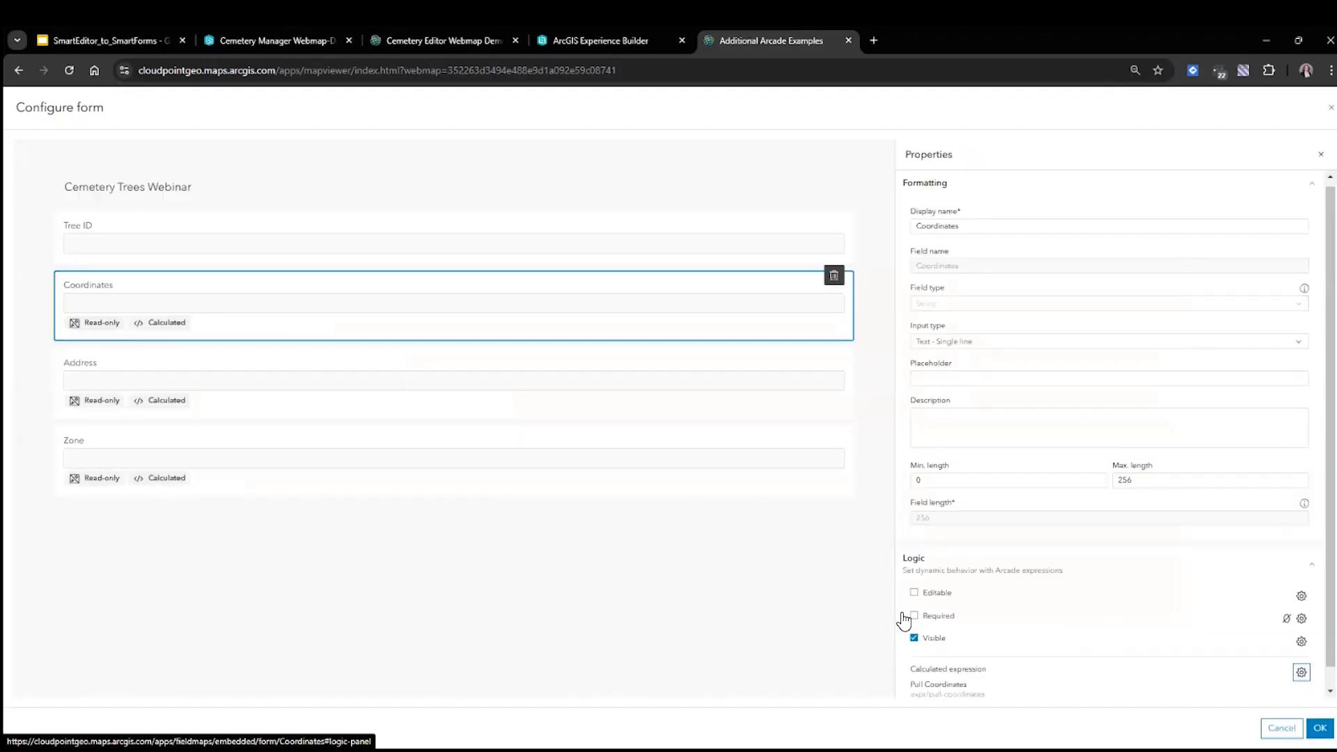
pyautogui.click(633, 405)
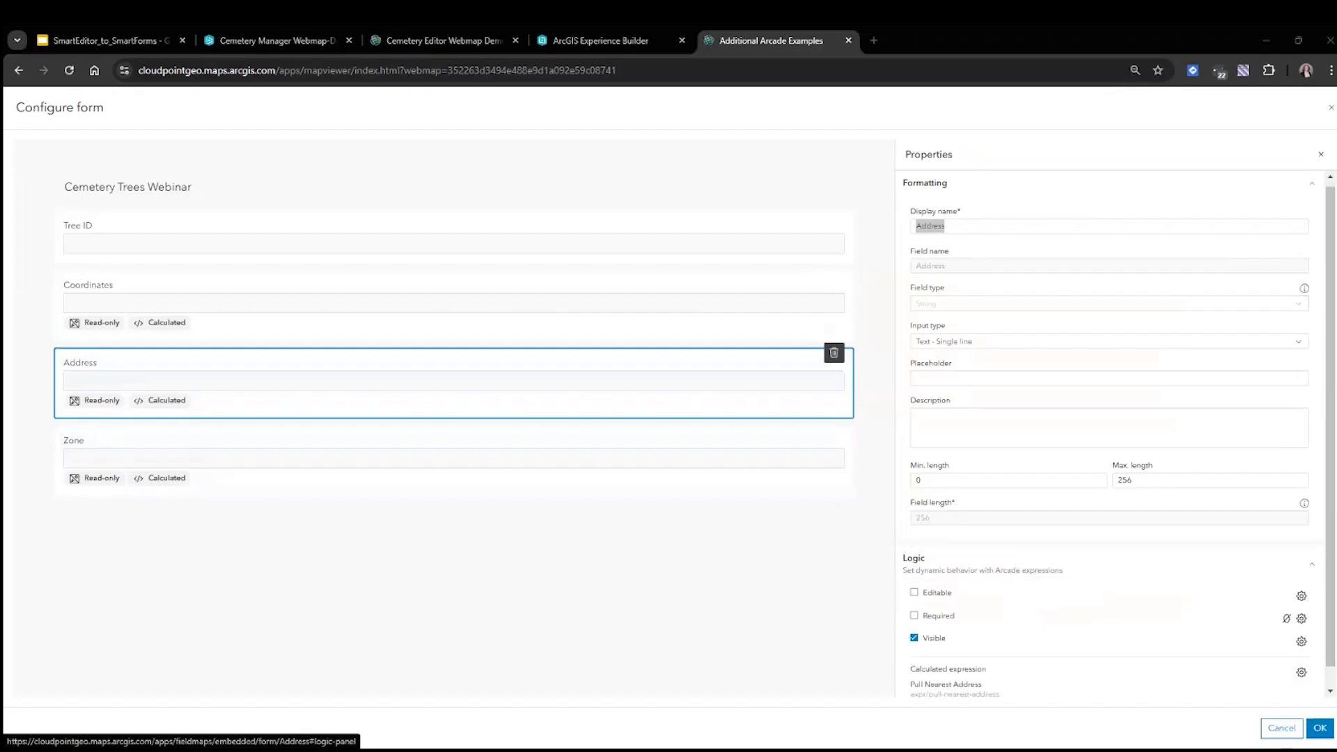
# Open the Address field's Pull Nearest Address expression and read through its code.
pyautogui.click(1300, 671)
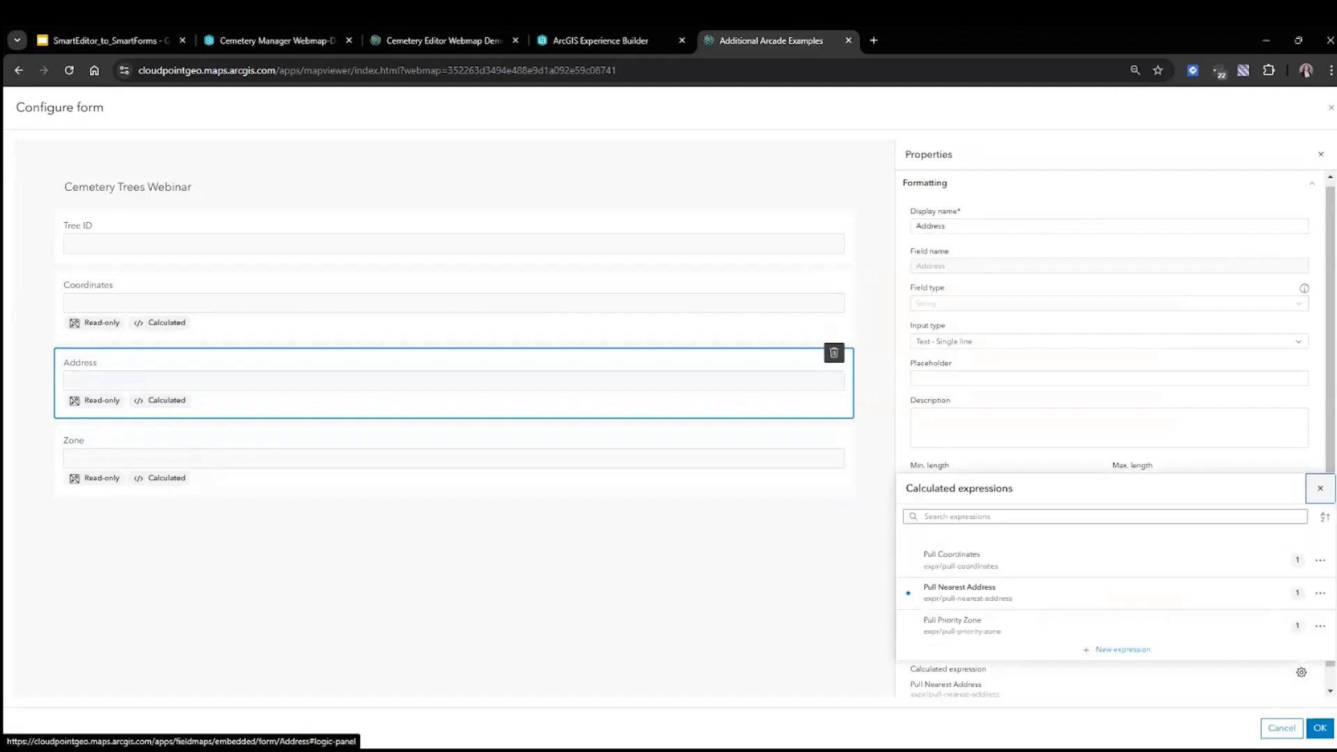
pyautogui.click(1320, 592)
pyautogui.click(1246, 611)
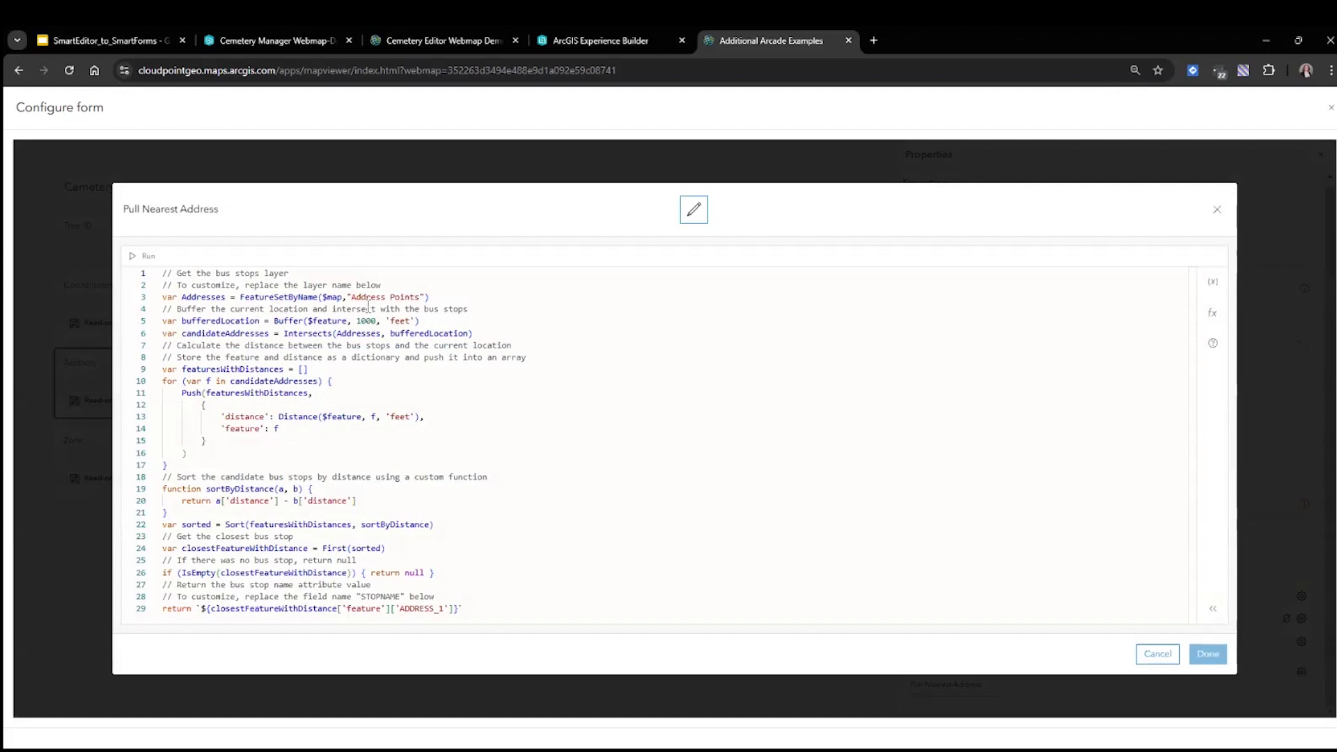
pyautogui.click(364, 287)
pyautogui.click(458, 297)
# Note its ADDRESS_1 and null returns, close it unchanged, and select the Zone field.
pyautogui.doubleClick(412, 608)
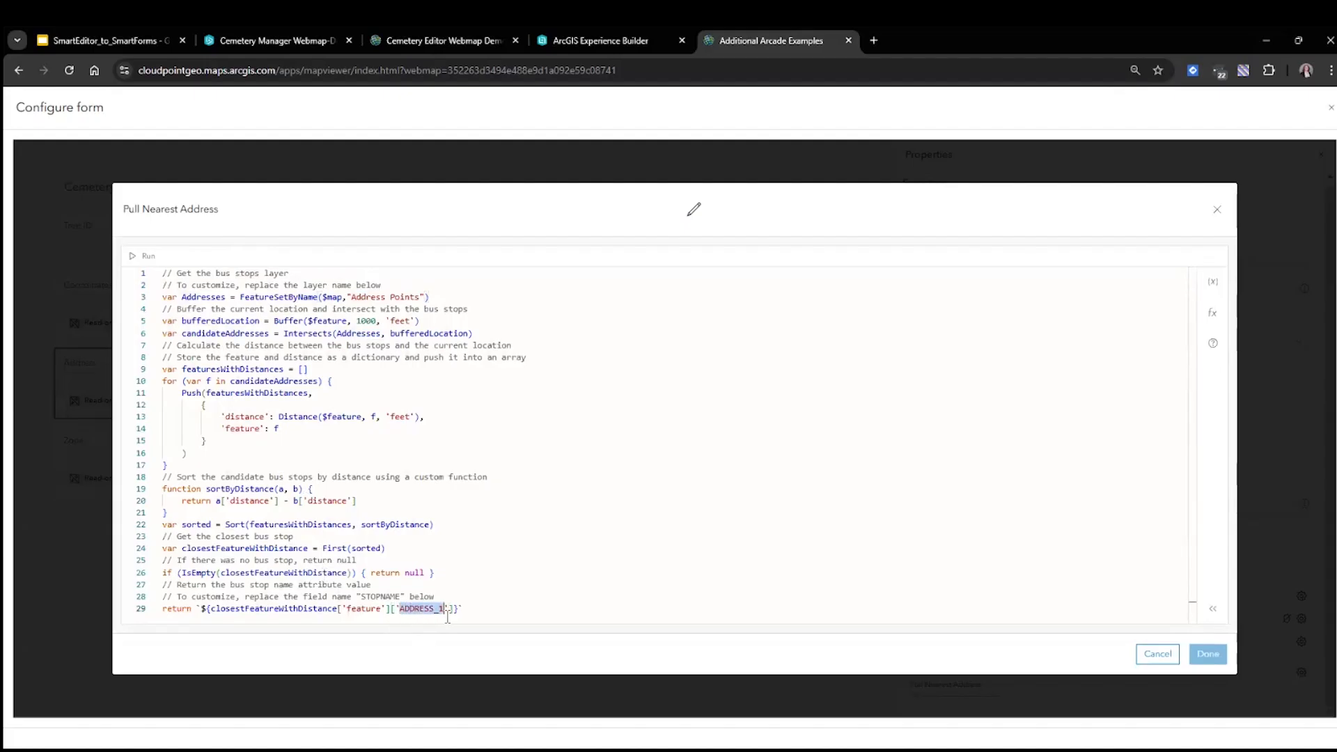
pyautogui.click(886, 560)
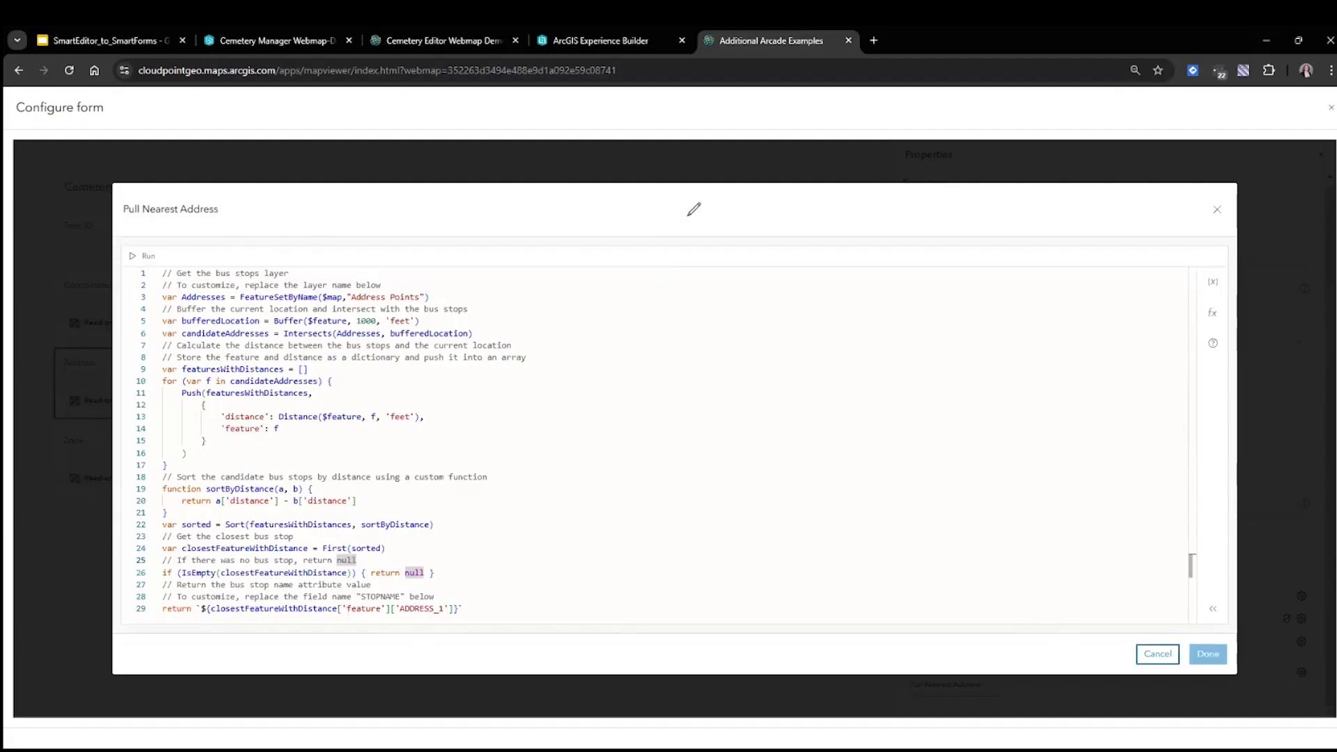
pyautogui.click(1157, 653)
pyautogui.click(478, 461)
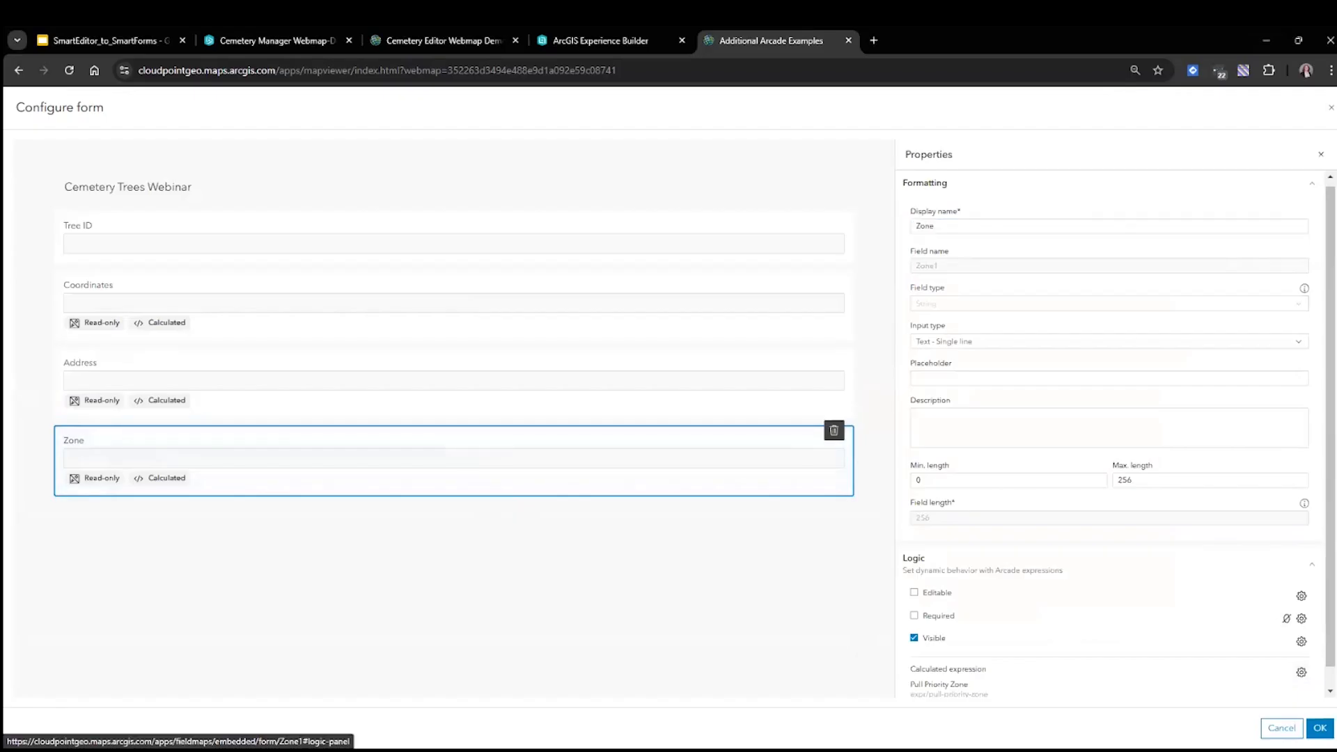
pyautogui.click(1300, 672)
pyautogui.click(1320, 625)
pyautogui.click(1302, 644)
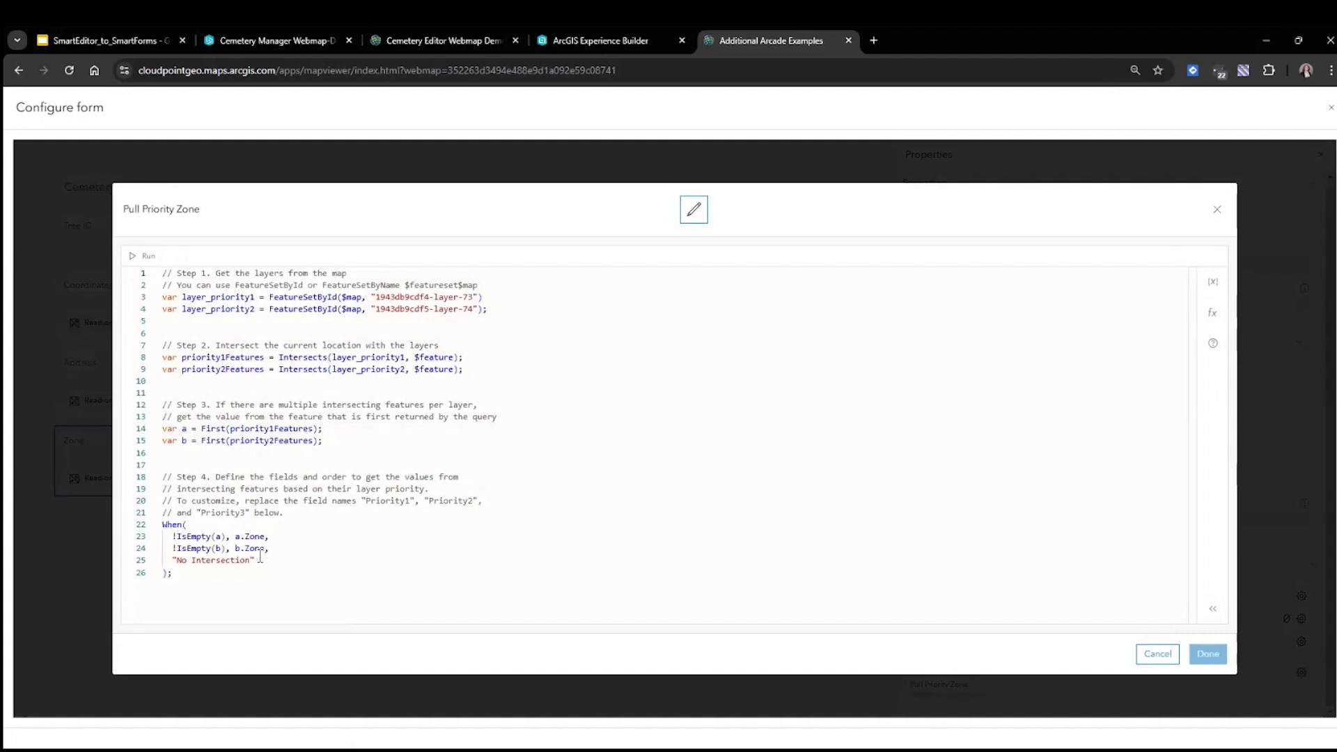
pyautogui.click(184, 308)
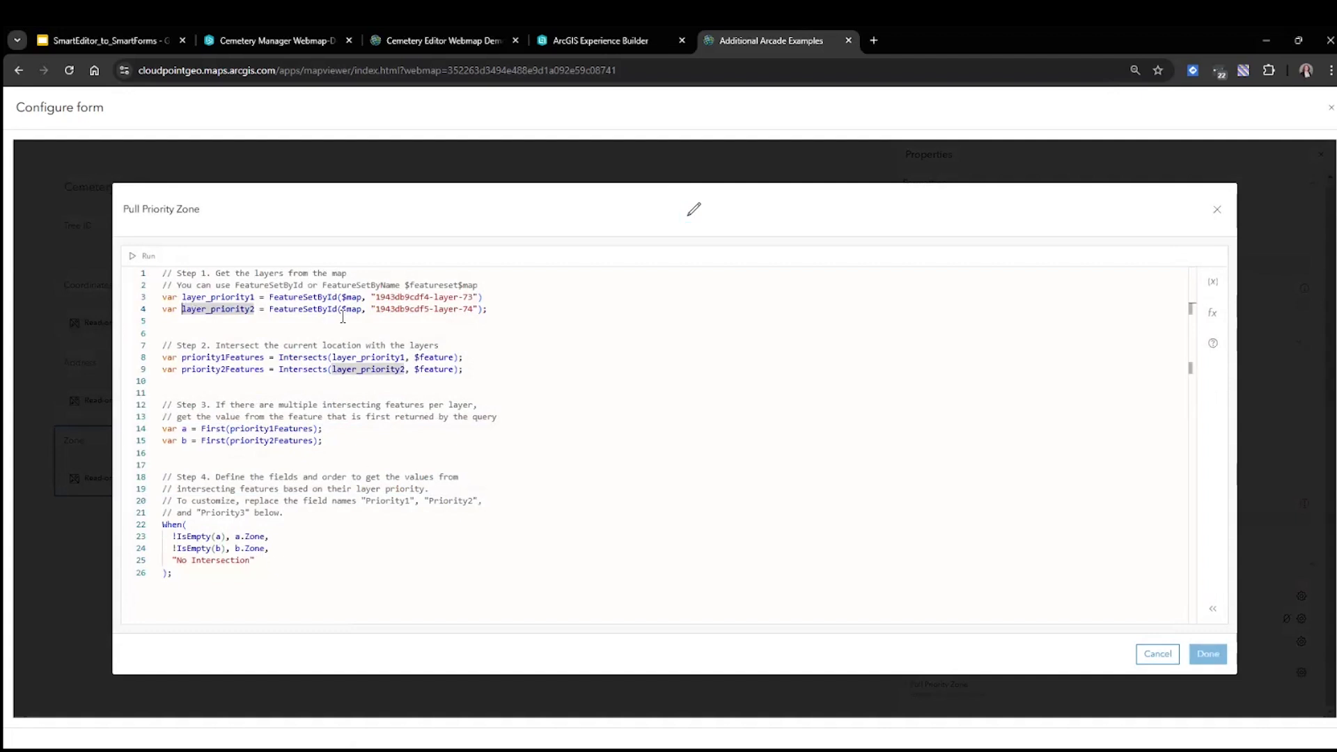
pyautogui.click(318, 346)
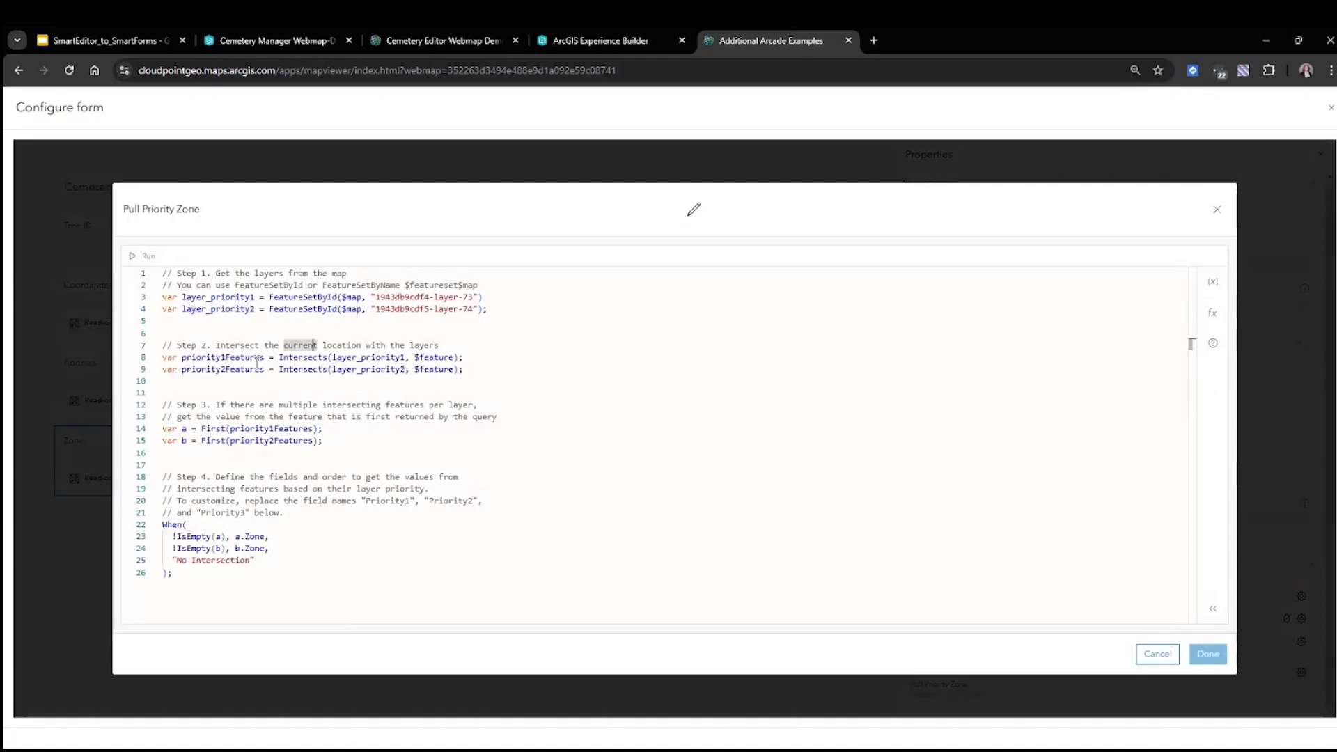
pyautogui.click(263, 369)
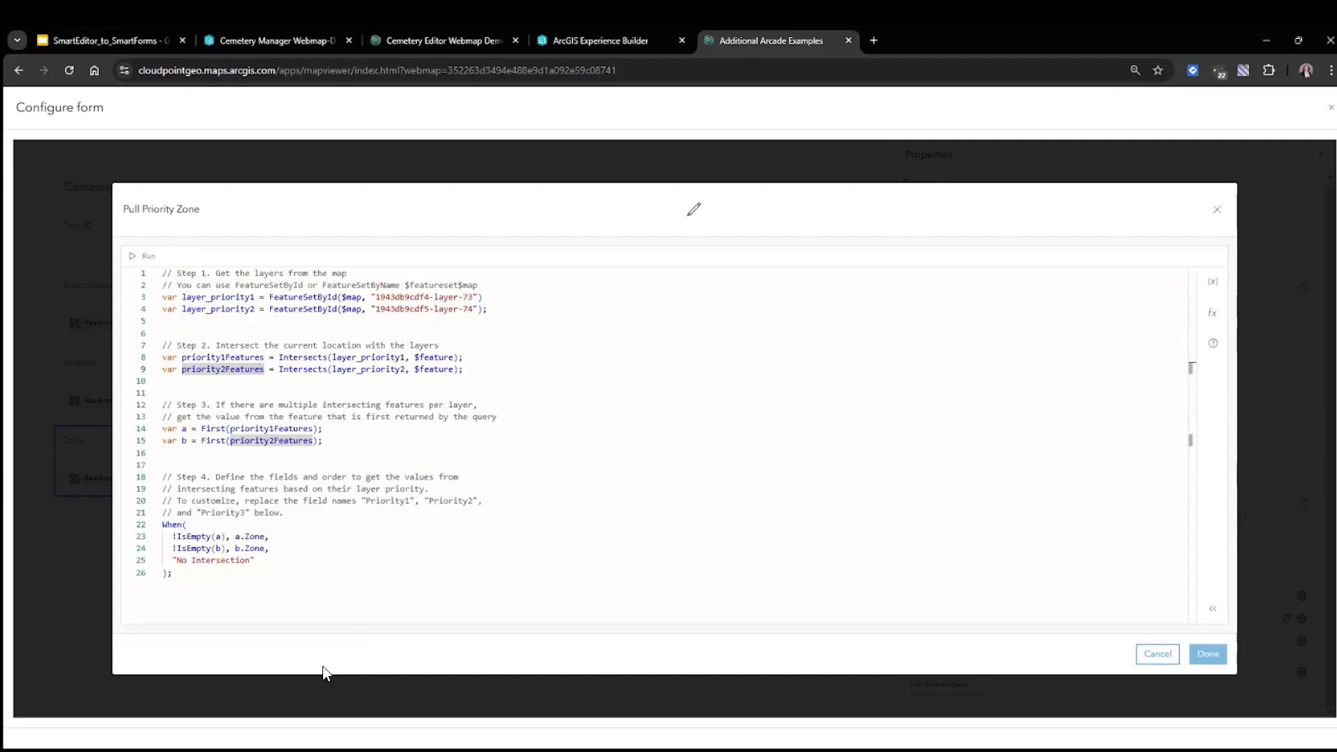
pyautogui.click(275, 582)
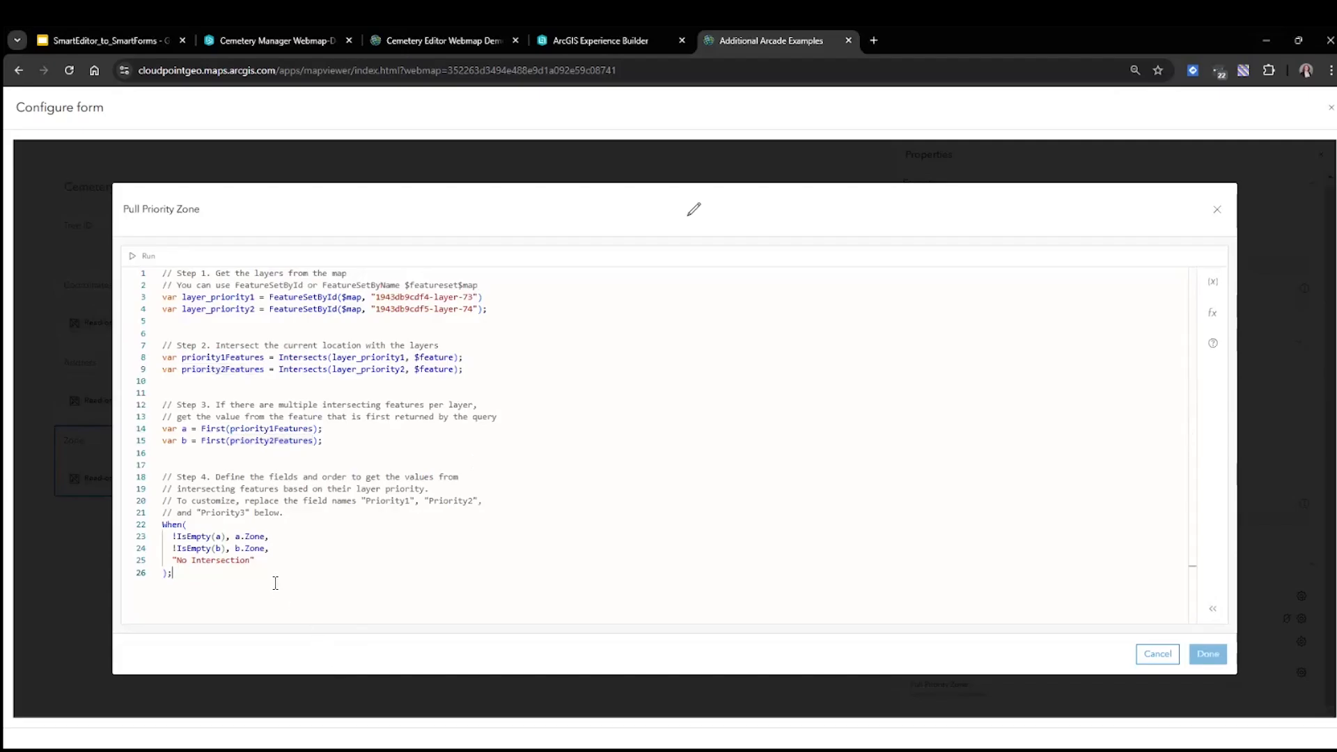
pyautogui.moveTo(186, 575); pyautogui.dragTo(151, 535)
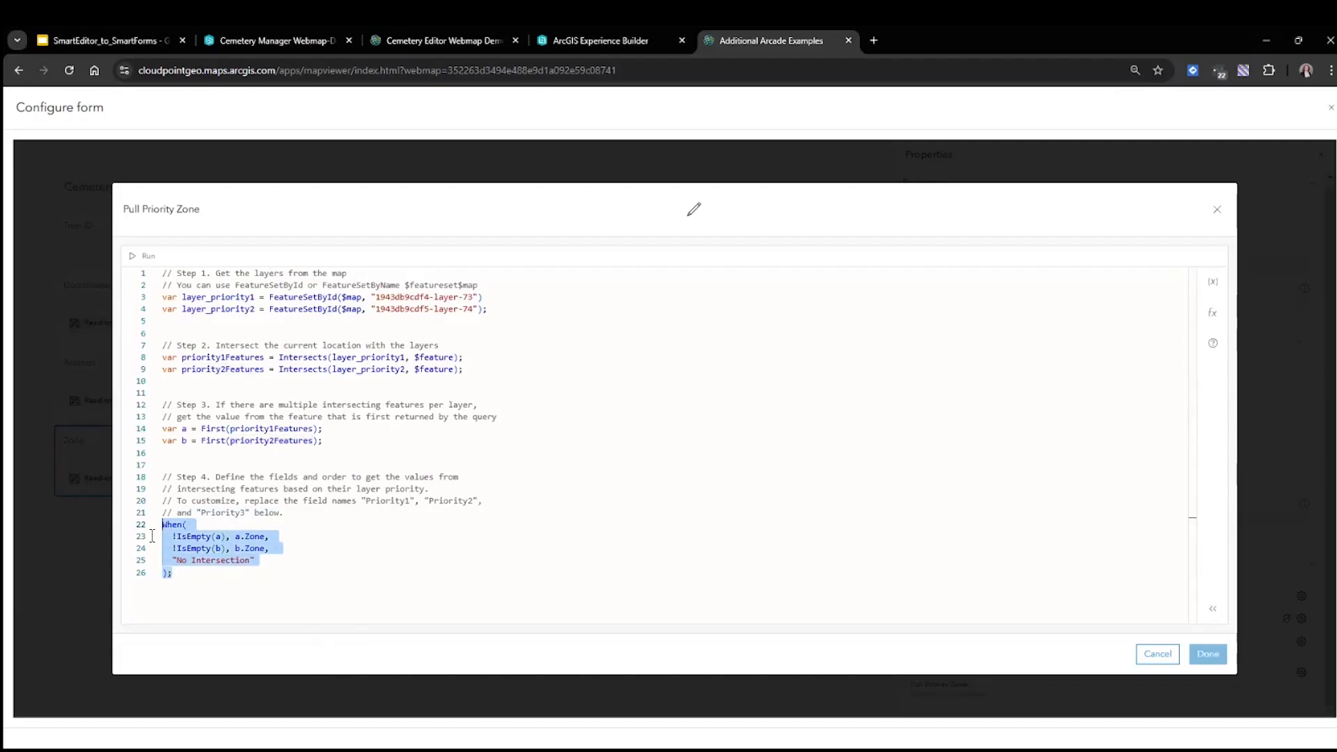
pyautogui.click(206, 560)
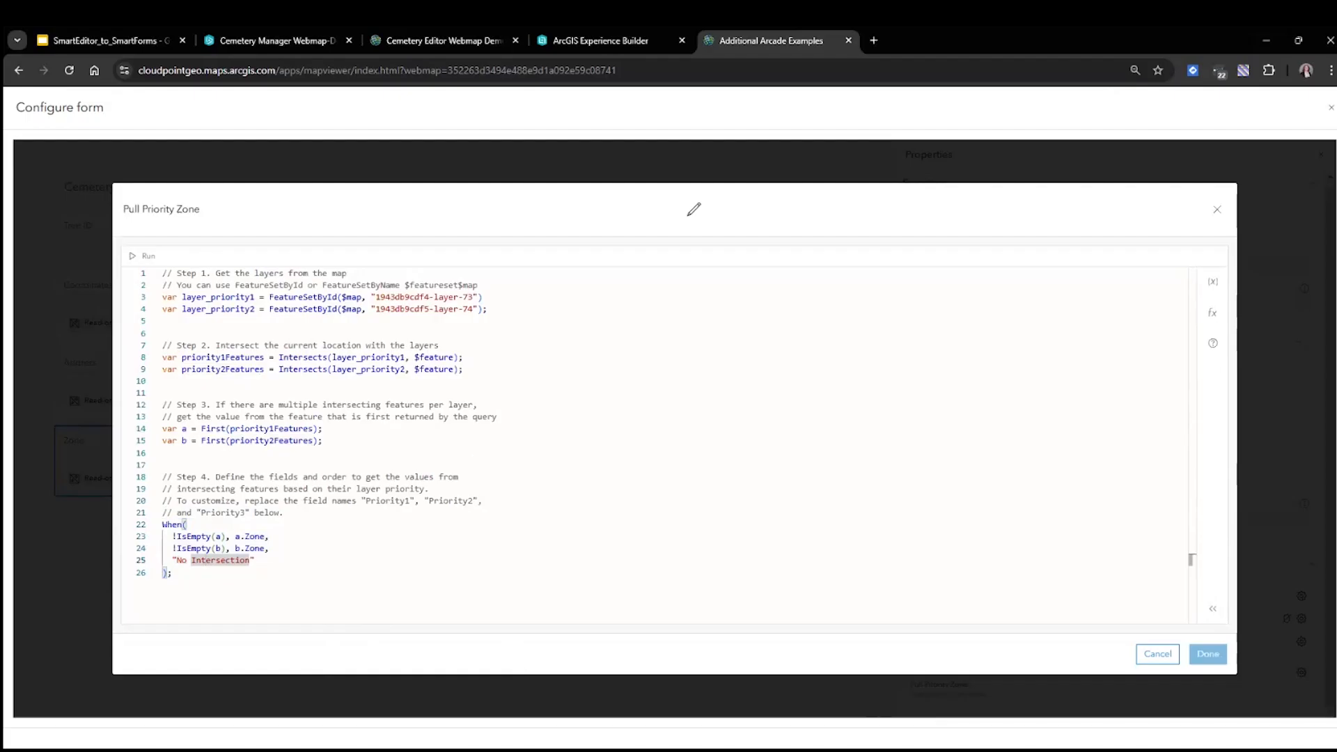
pyautogui.click(1157, 653)
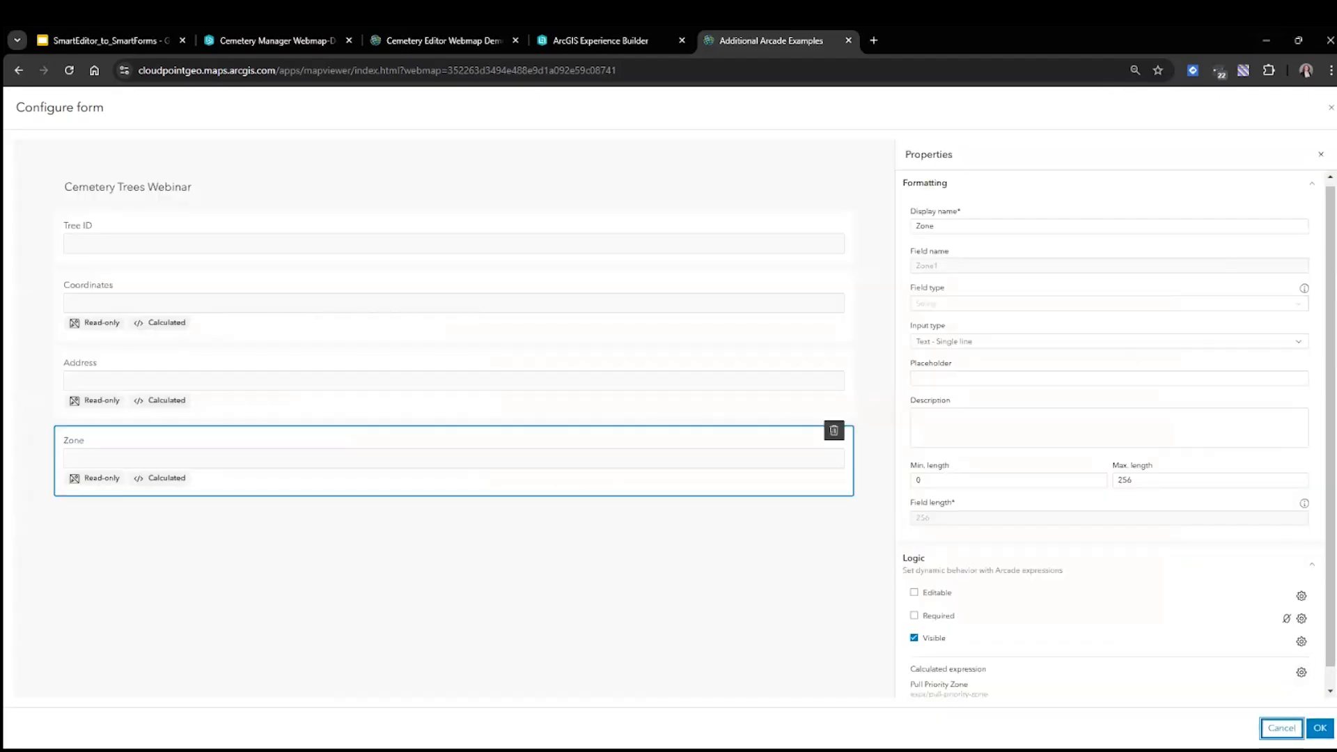
# Cancel the form configuration and return to the Cemetery Editor Webmap Demo SmartForms map.
pyautogui.click(1281, 728)
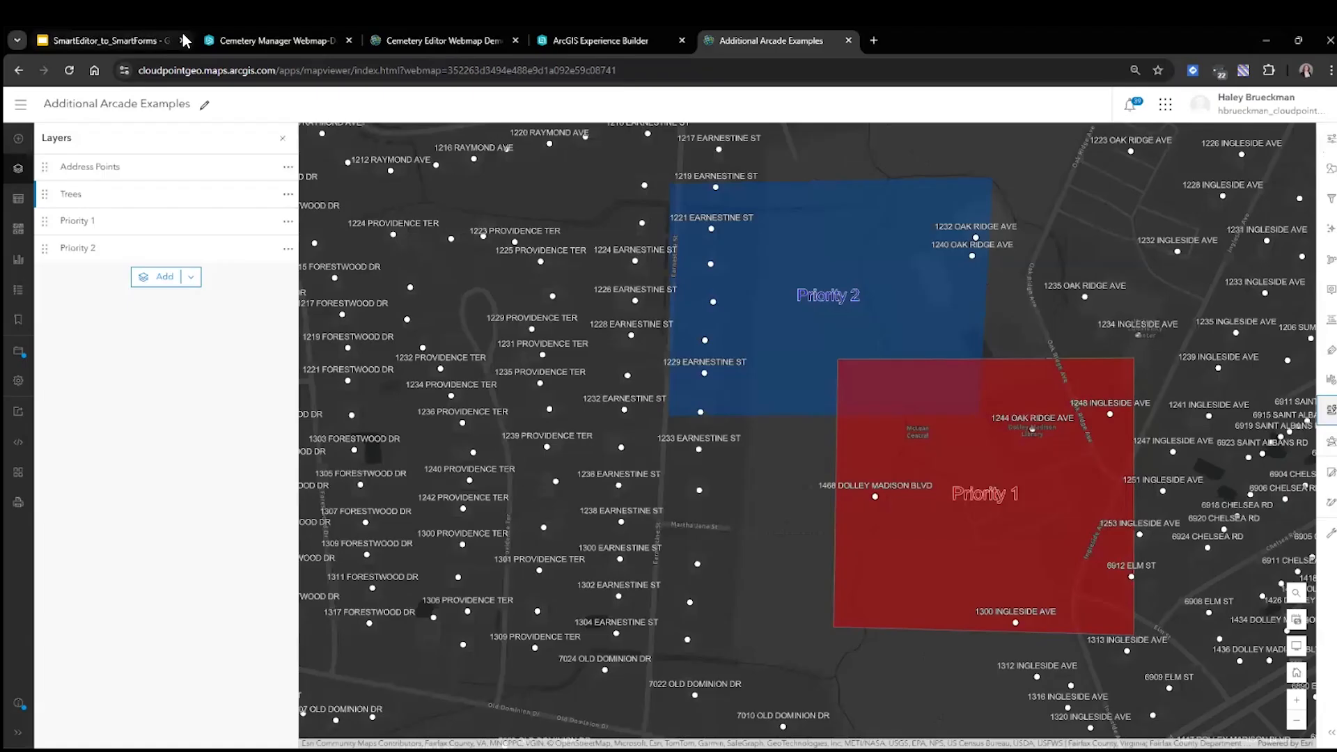
pyautogui.click(431, 41)
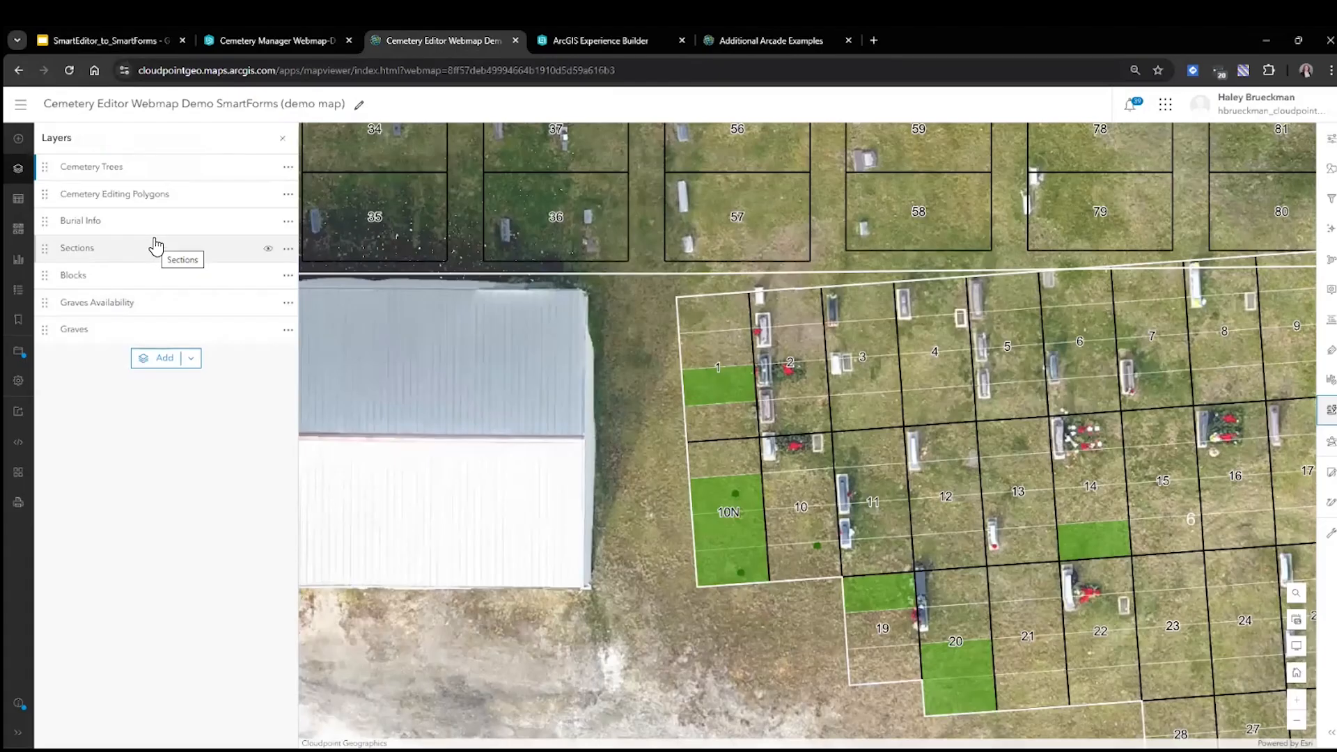
# Sketch a triangular Cemetery Editing Polygons feature over plot 1.
pyautogui.click(141, 201)
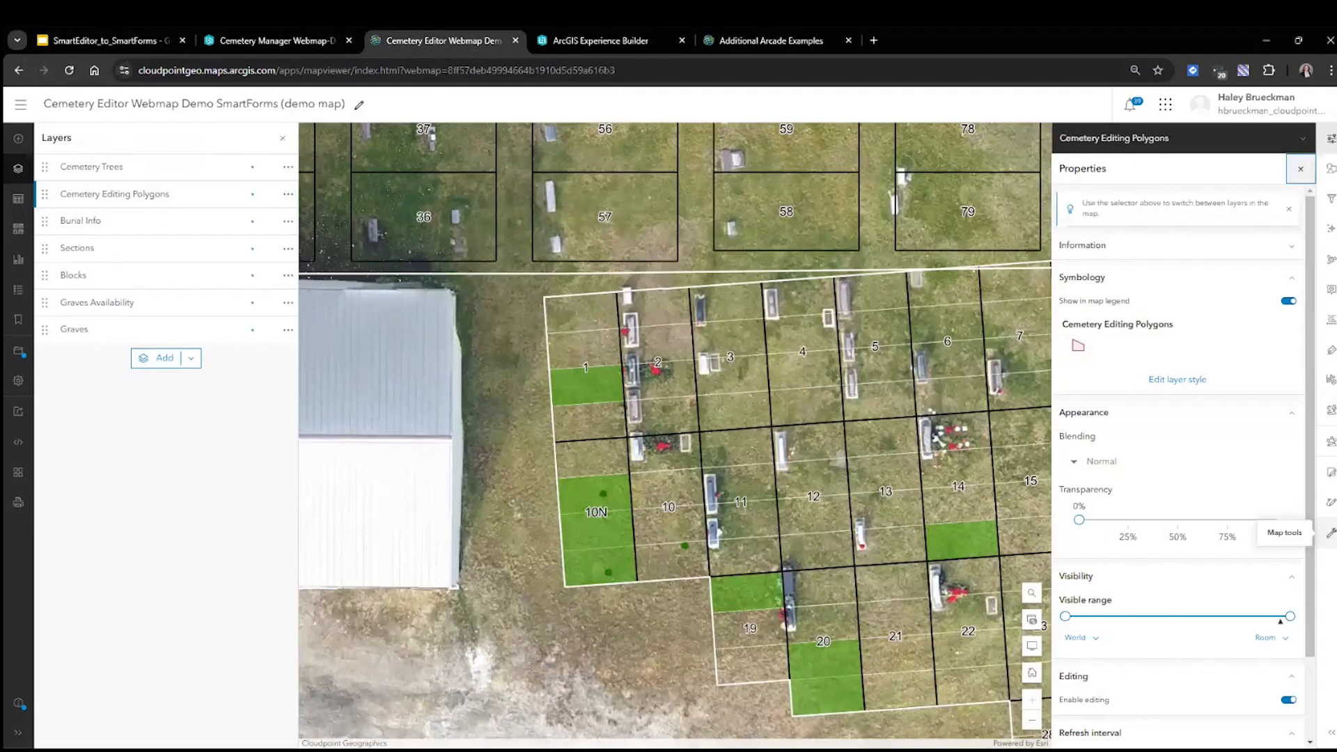
pyautogui.click(1329, 472)
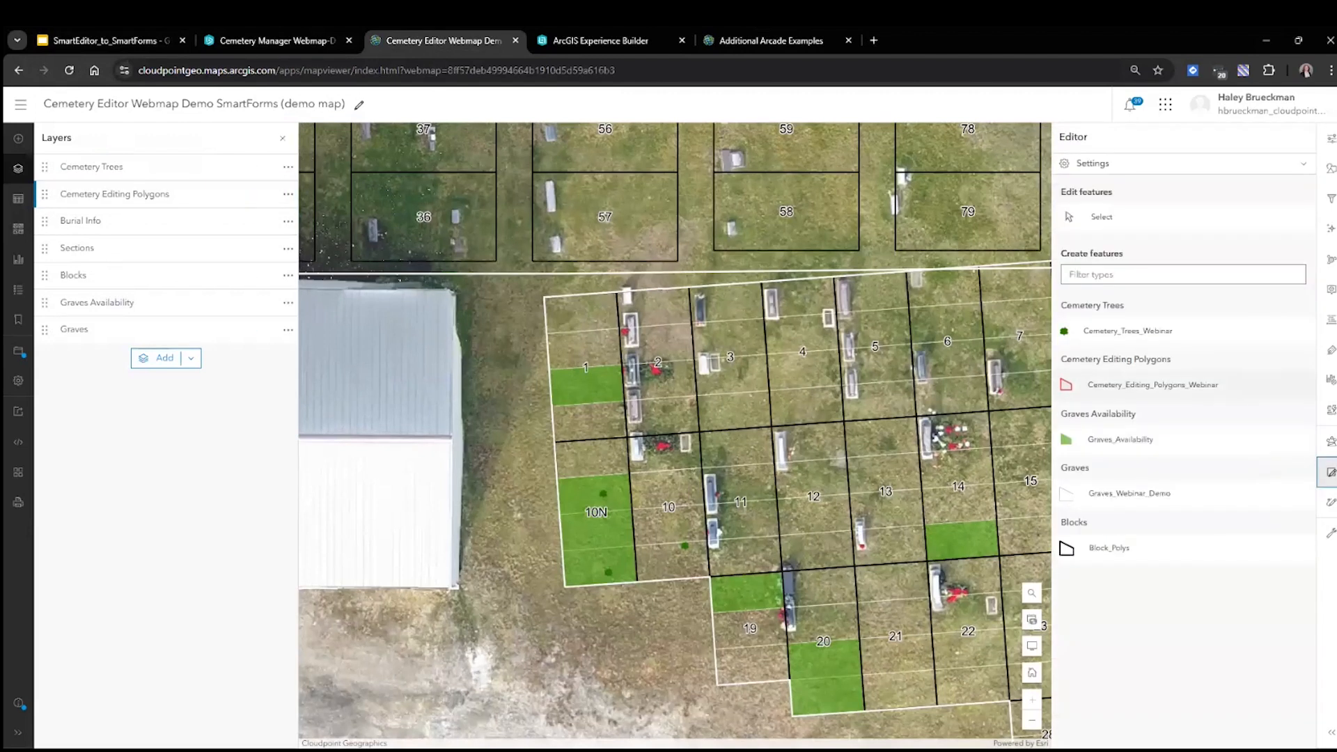
pyautogui.click(1152, 384)
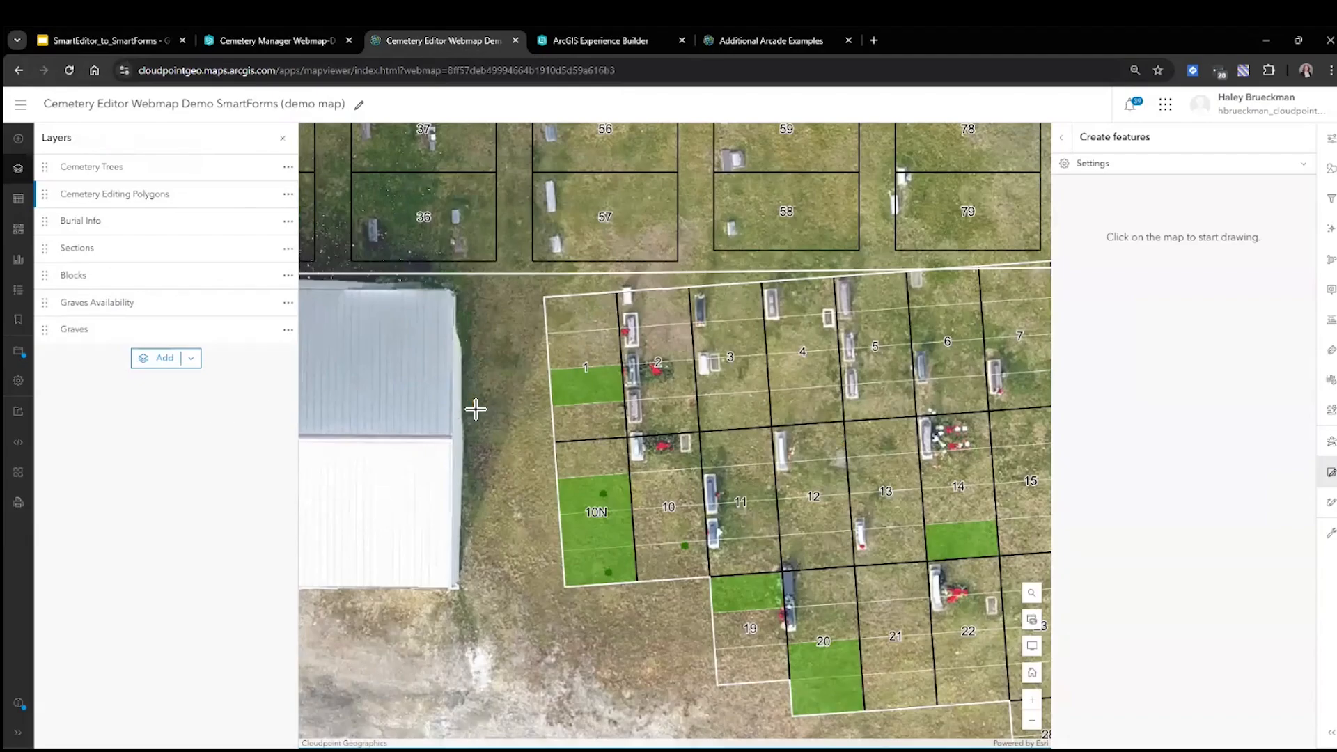
pyautogui.click(485, 431)
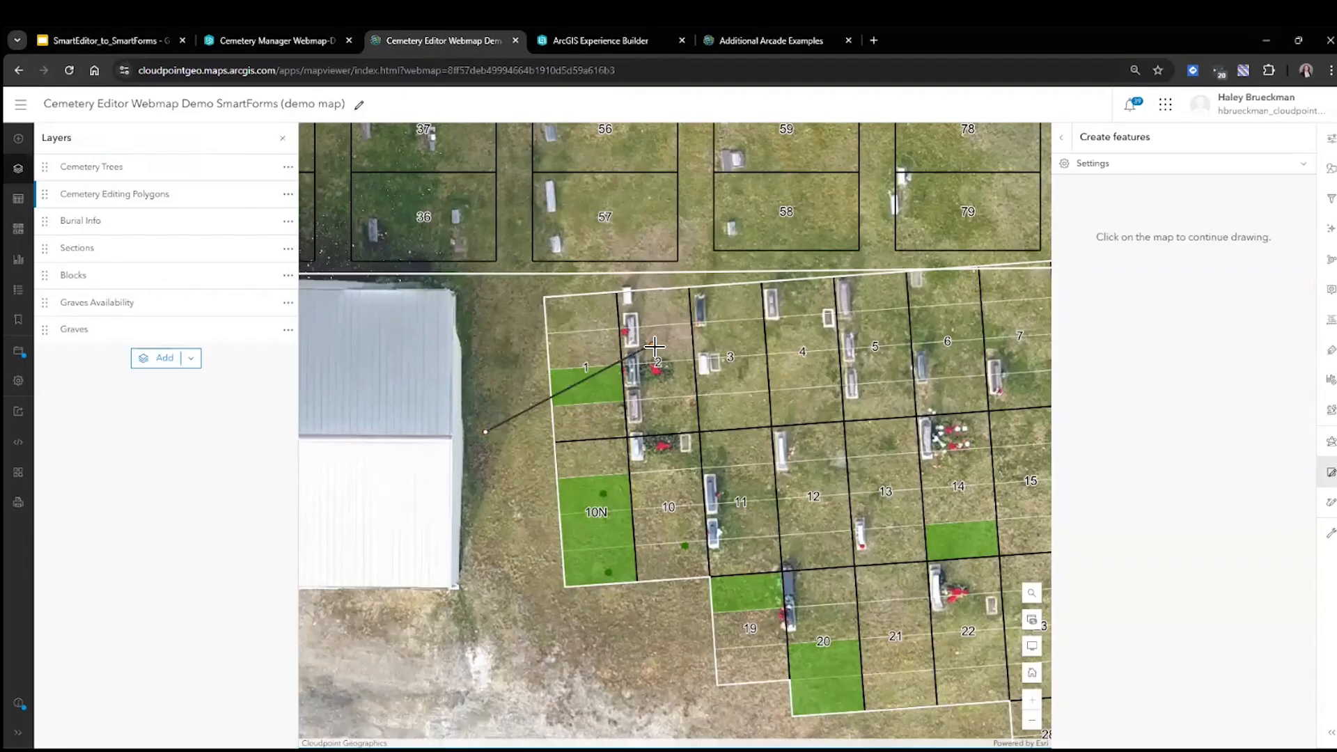
pyautogui.click(652, 344)
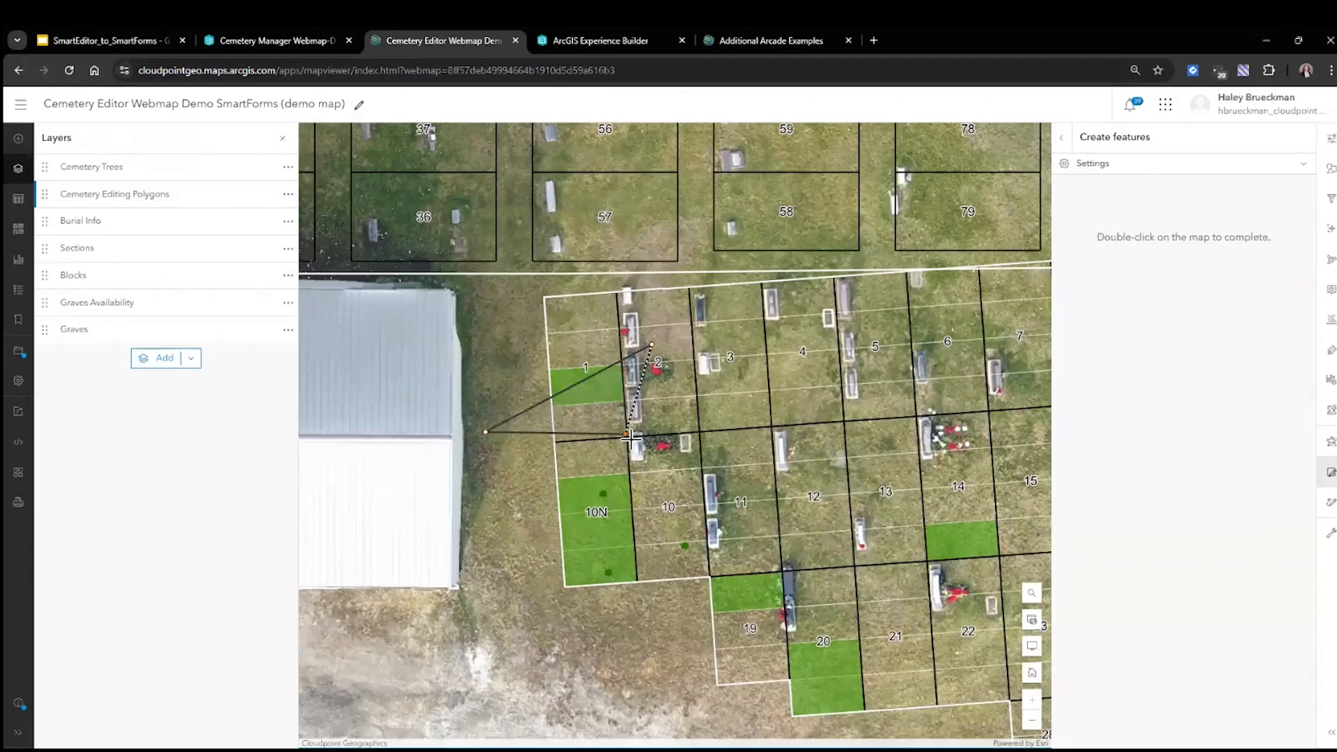
pyautogui.doubleClick(646, 465)
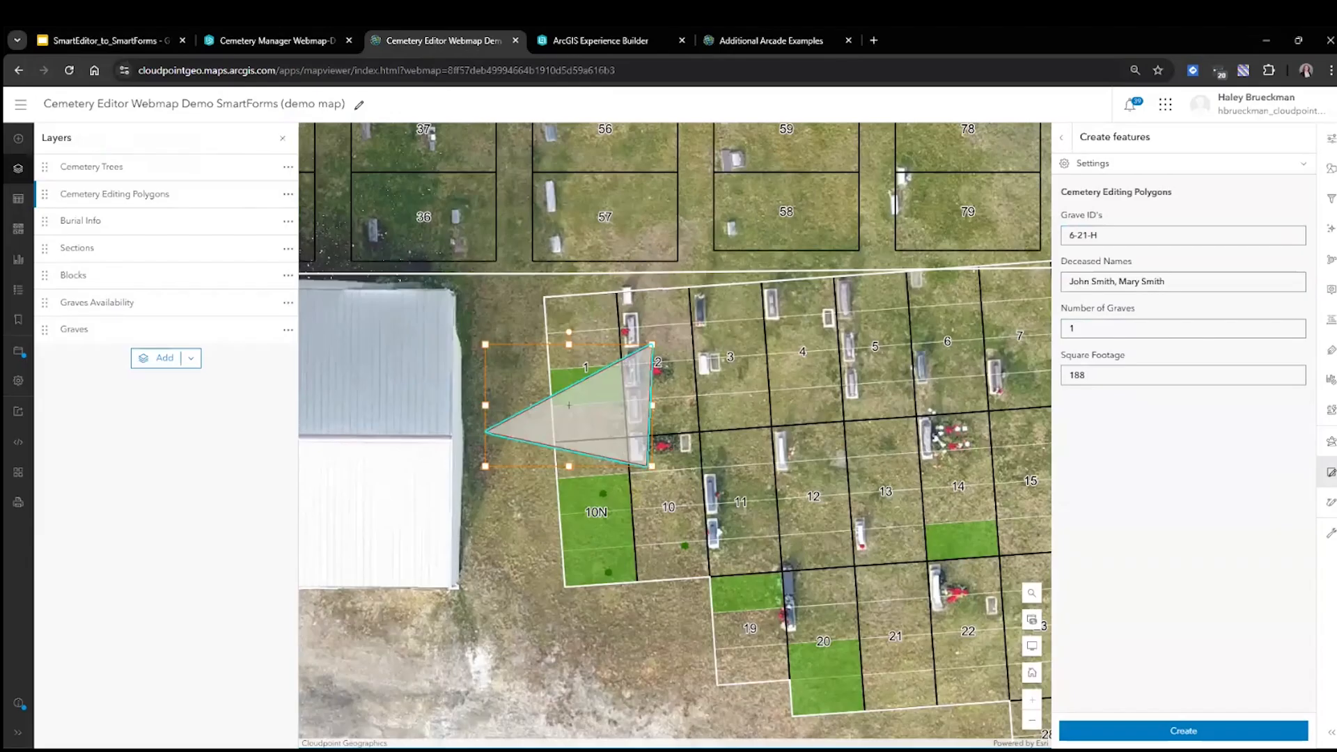
# Check the auto-filled deceased names, grave count and 188 square footage, then discard the polygon.
pyautogui.click(1061, 137)
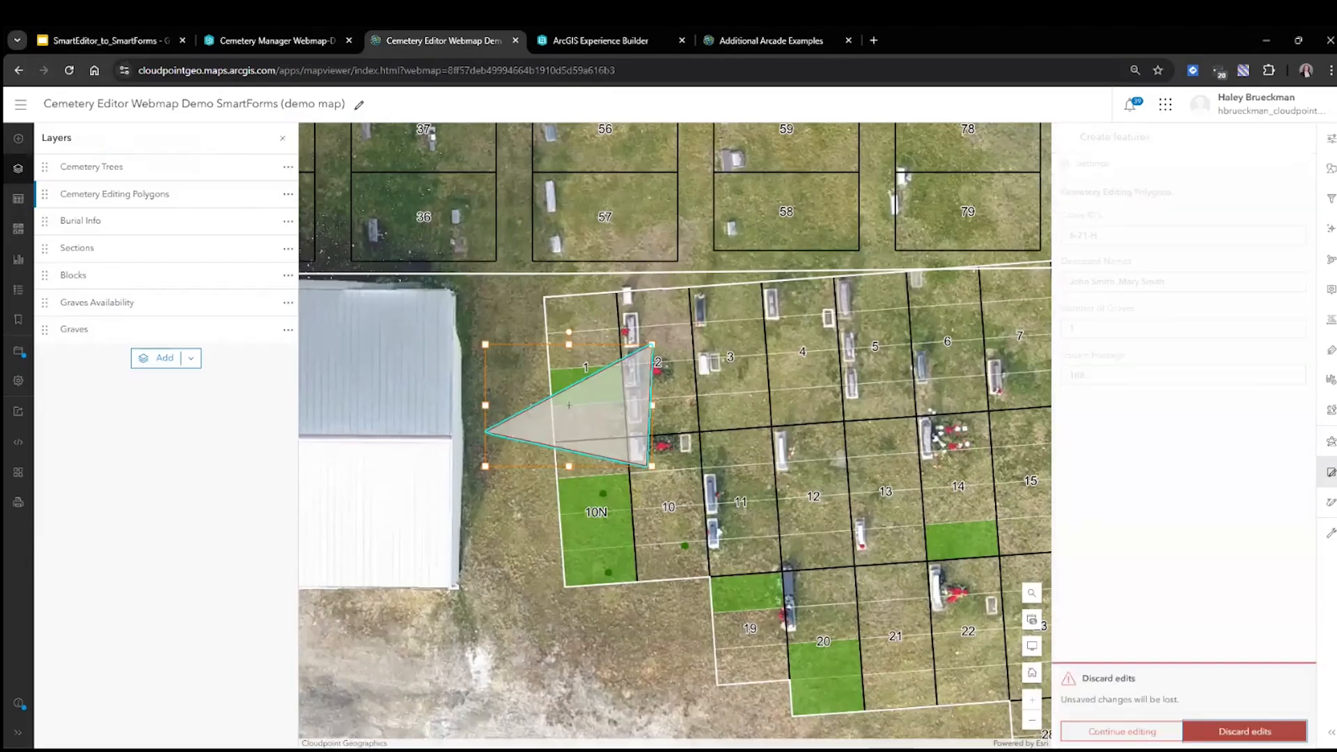
pyautogui.click(1087, 732)
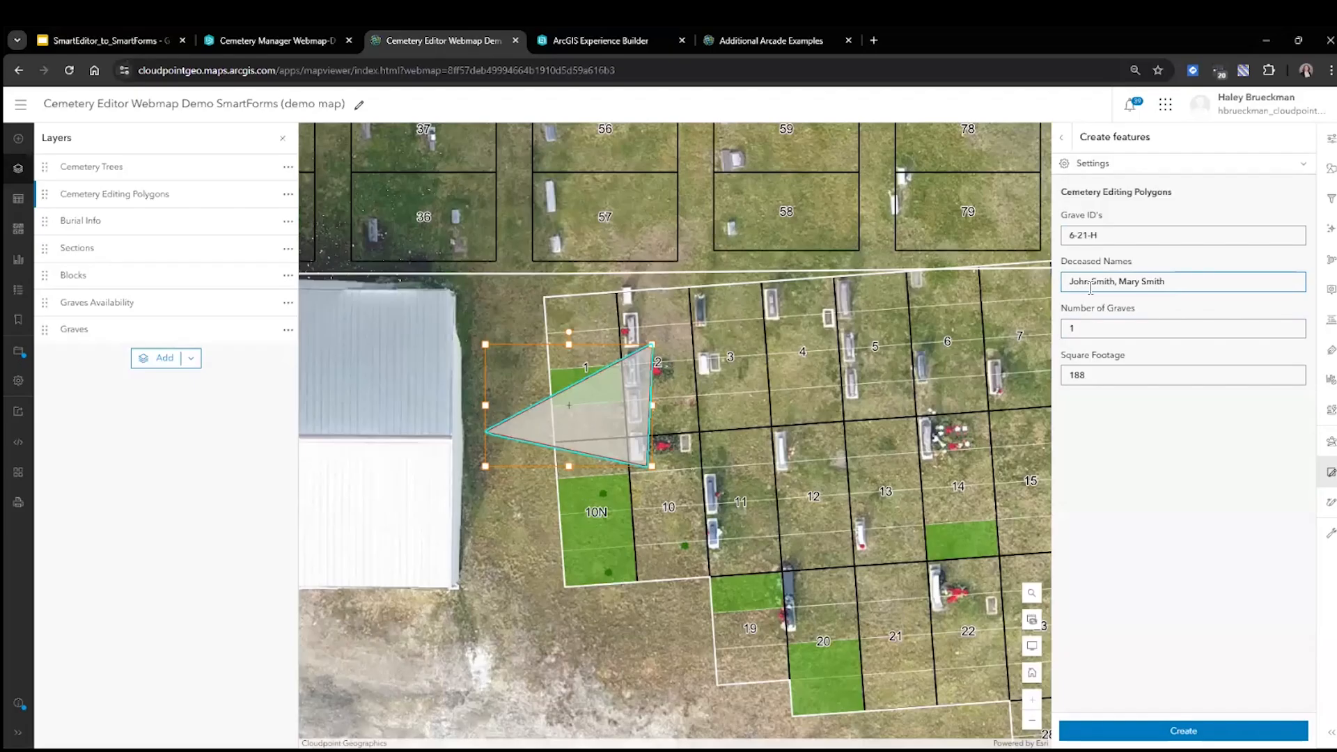
pyautogui.tripleClick(1068, 285)
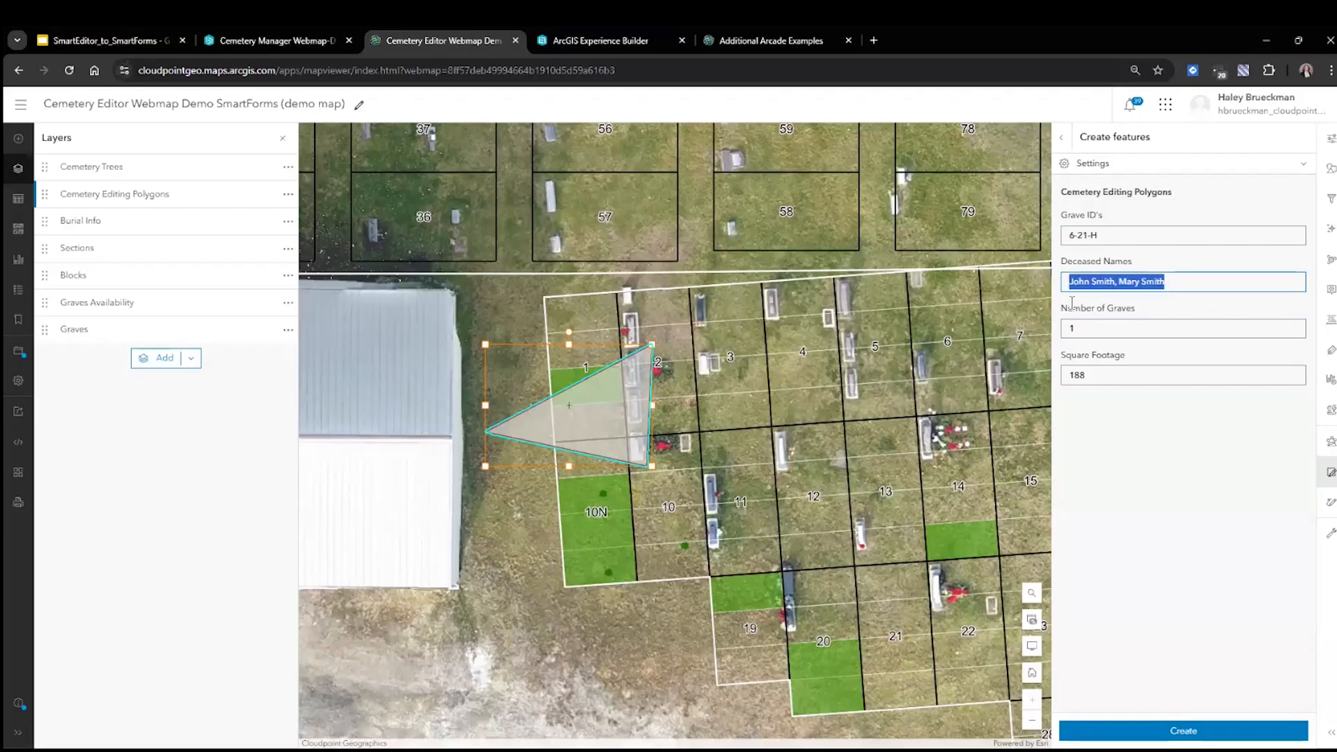
pyautogui.click(1083, 329)
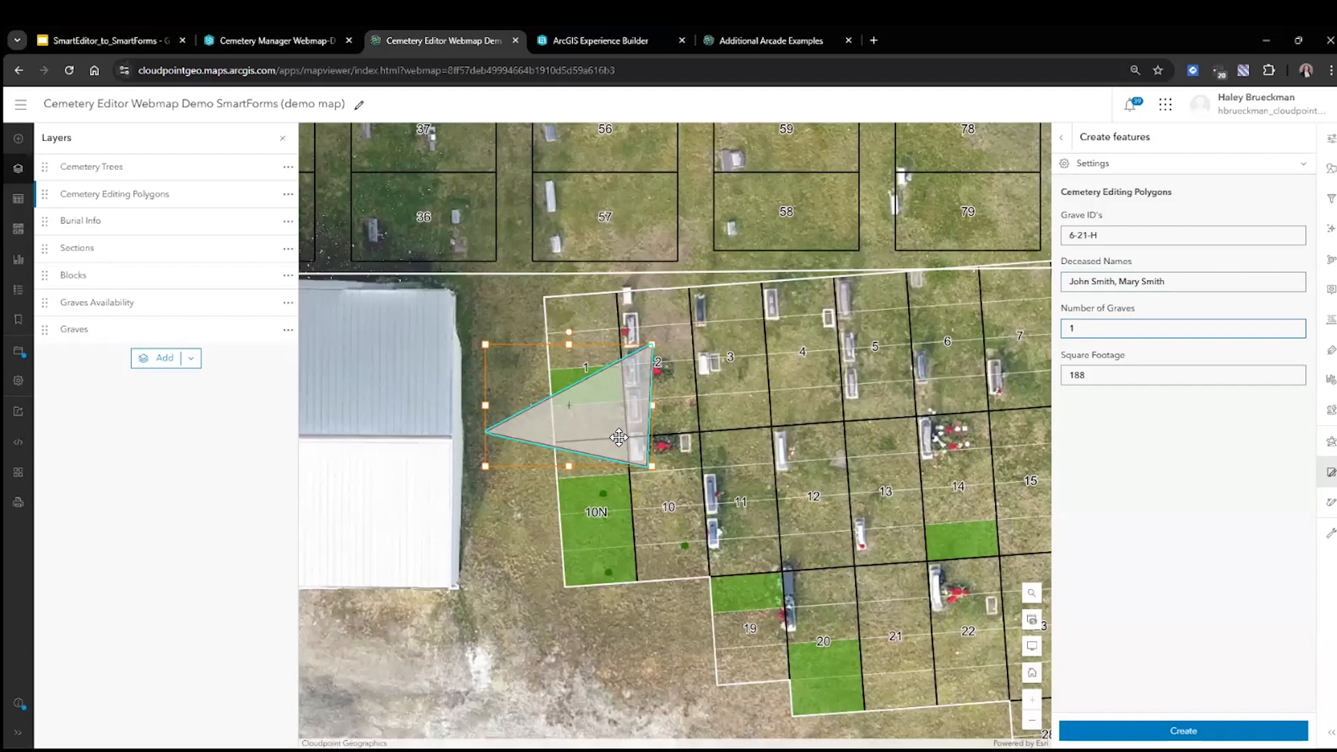
pyautogui.moveTo(1093, 376); pyautogui.dragTo(1070, 408)
pyautogui.click(1070, 429)
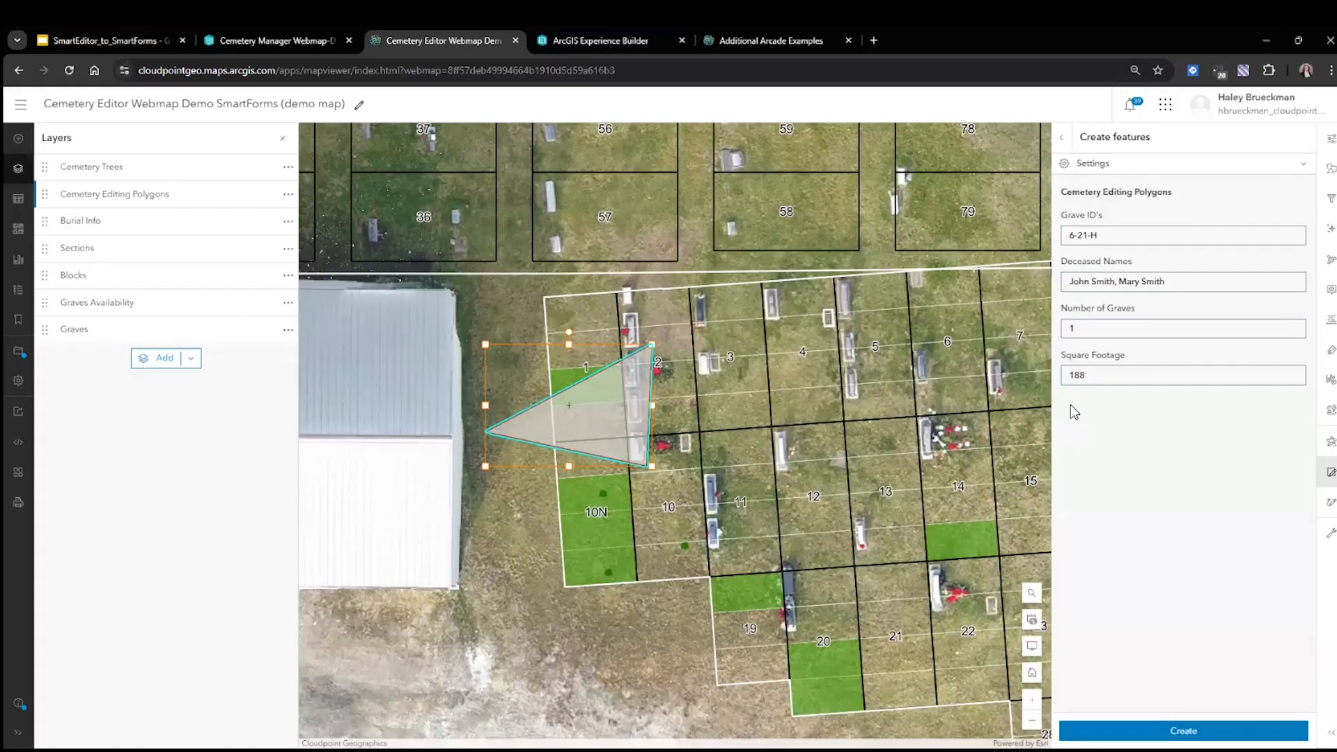
pyautogui.click(1059, 142)
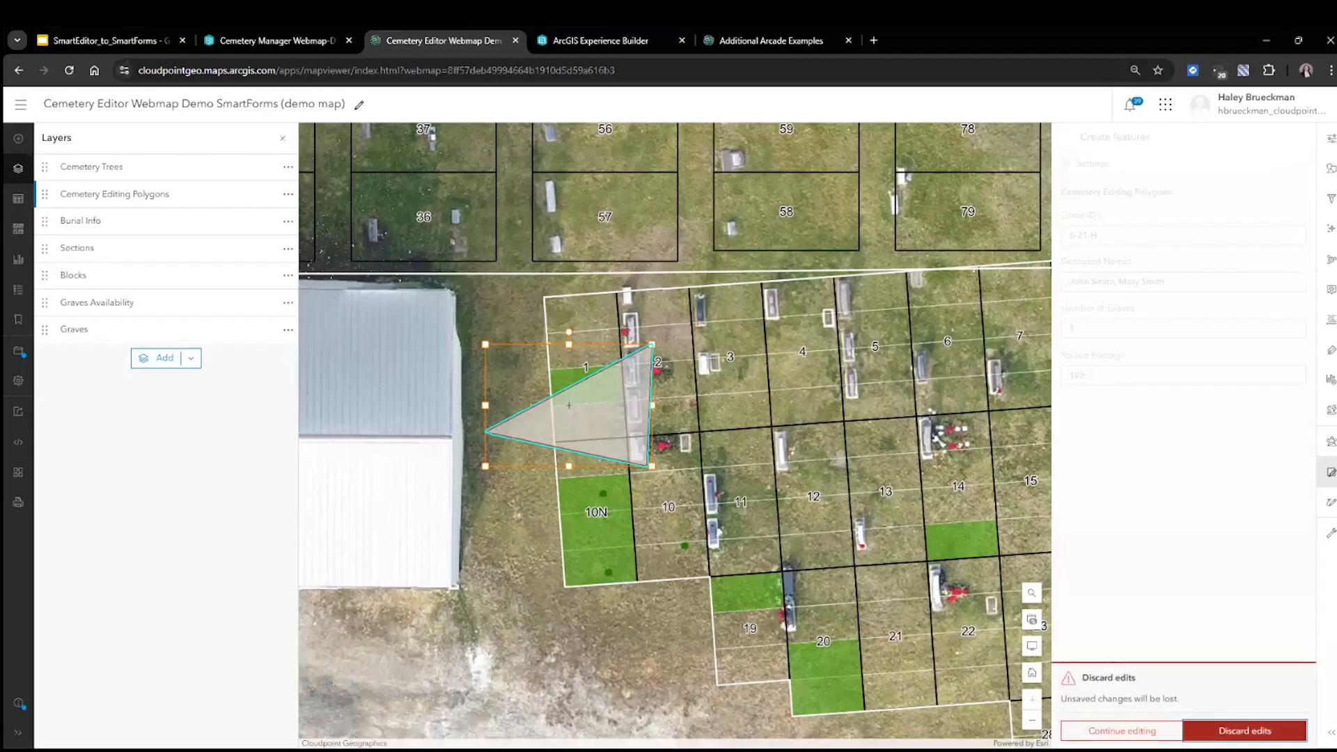
pyautogui.click(1244, 730)
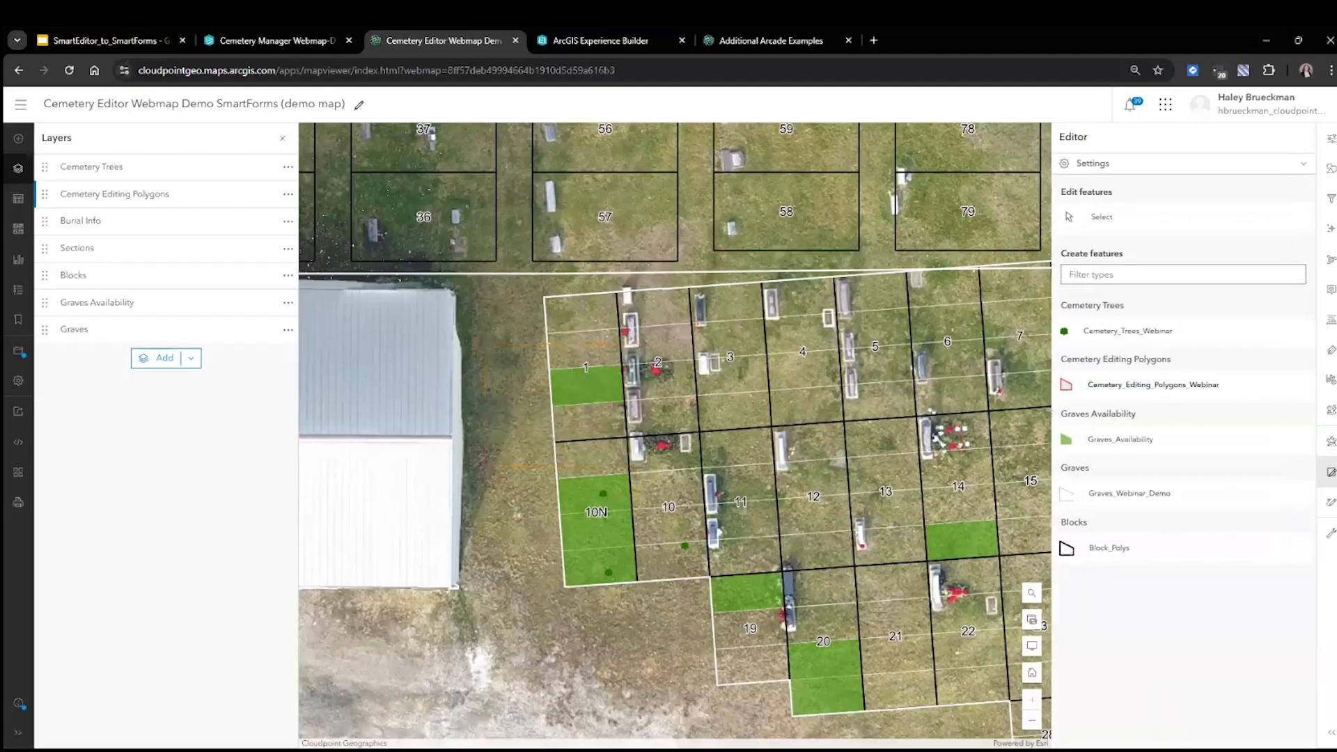